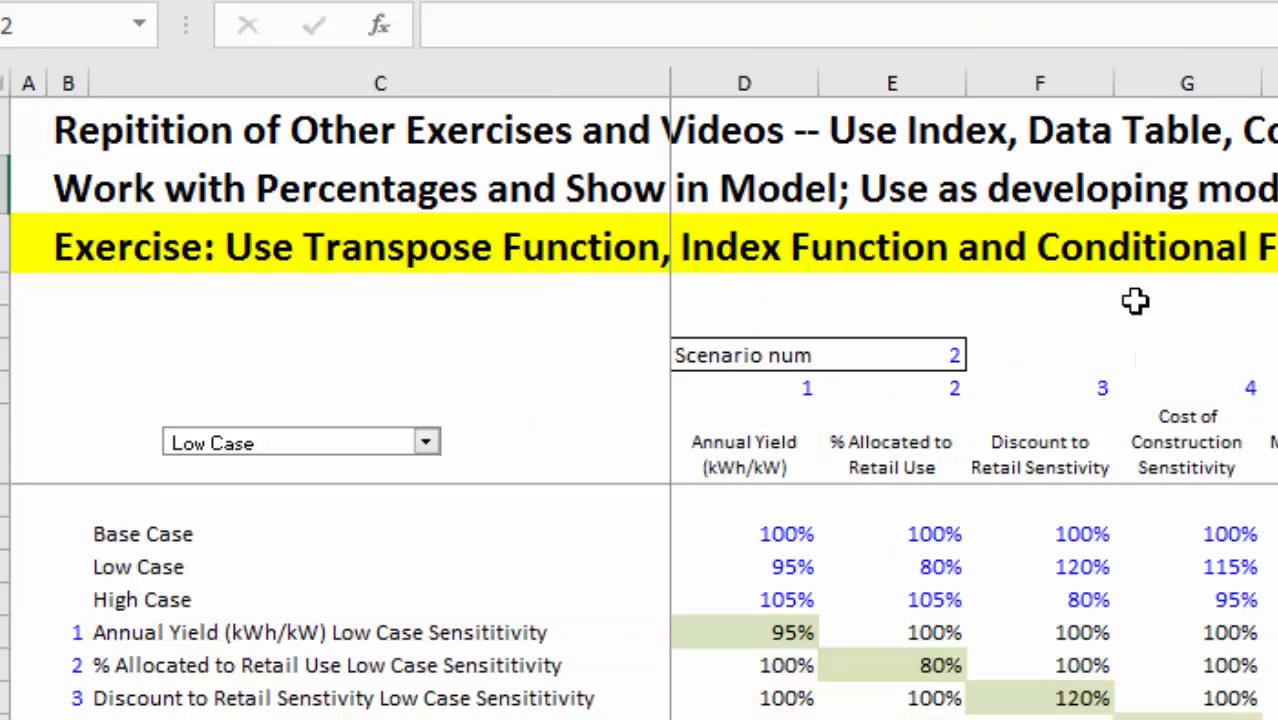
# Examine the exercise headings and the Base, Low and High Case rows on the Scenario Page sheet
pyautogui.press('Up')
pyautogui.press('Left')
pyautogui.press('Left')
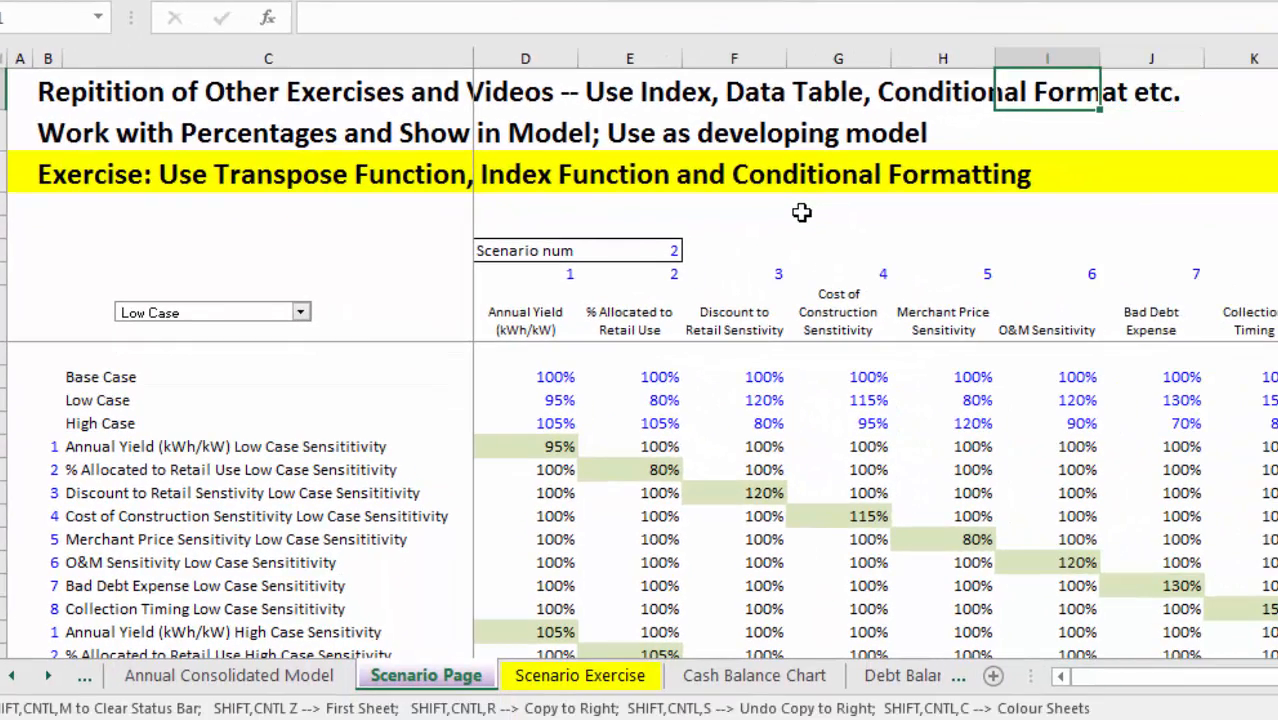
pyautogui.hotkey('ctrl', 'Left')
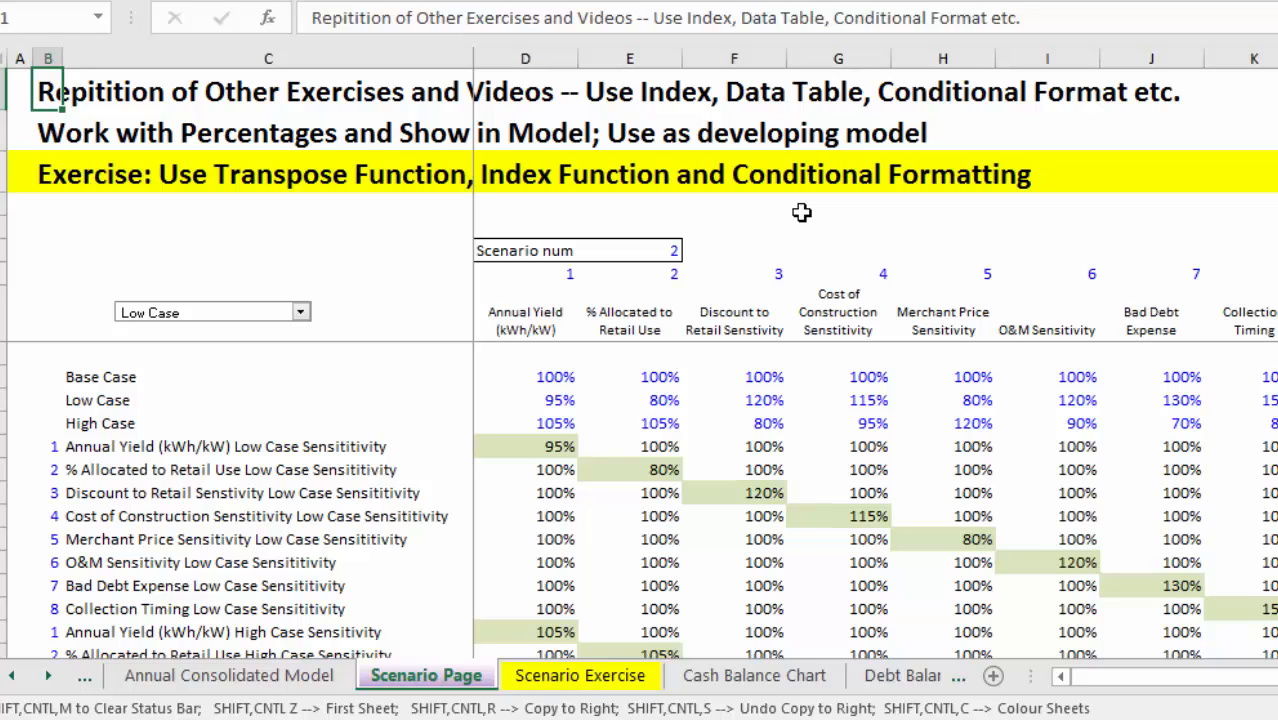
pyautogui.press('Down')
pyautogui.press('Down')
pyautogui.press('Down')
pyautogui.press('Down')
pyautogui.press('Down')
pyautogui.press('Down')
pyautogui.press('Down')
pyautogui.press('Down')
pyautogui.press('Down')
pyautogui.press('Down')
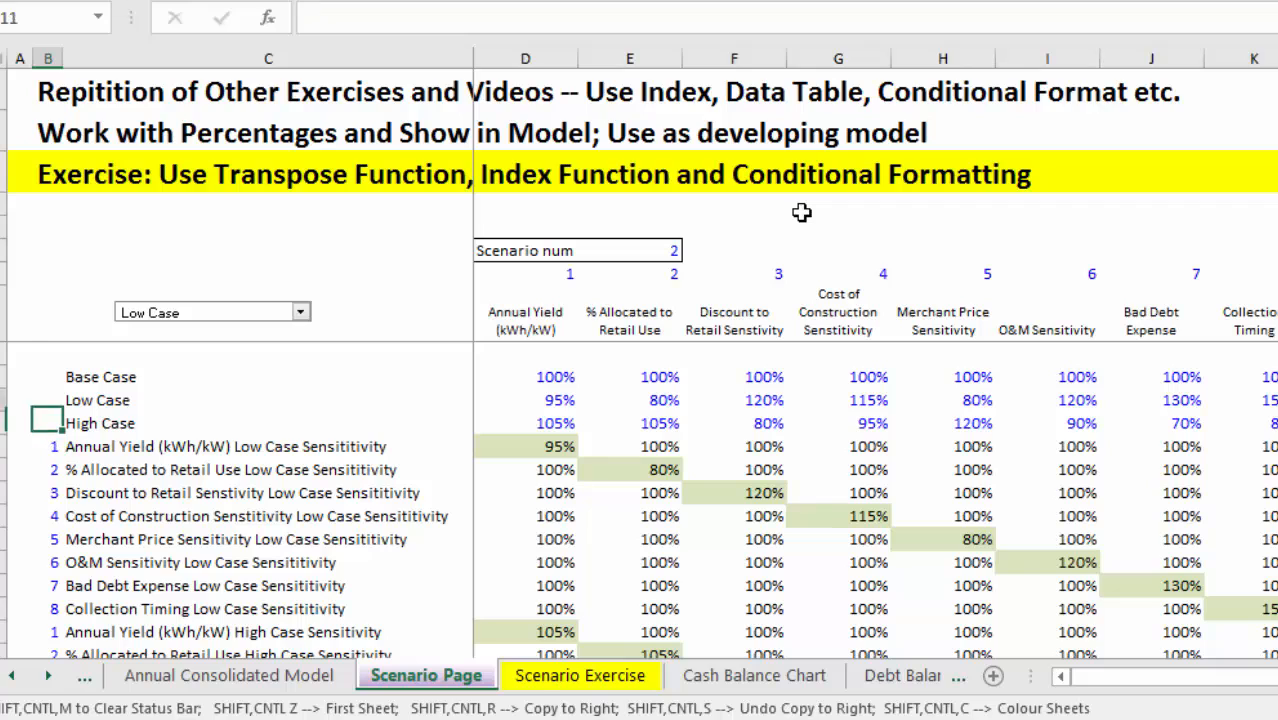
pyautogui.hotkey('ctrl', 'Up')
pyautogui.hotkey('ctrl', 'Up')
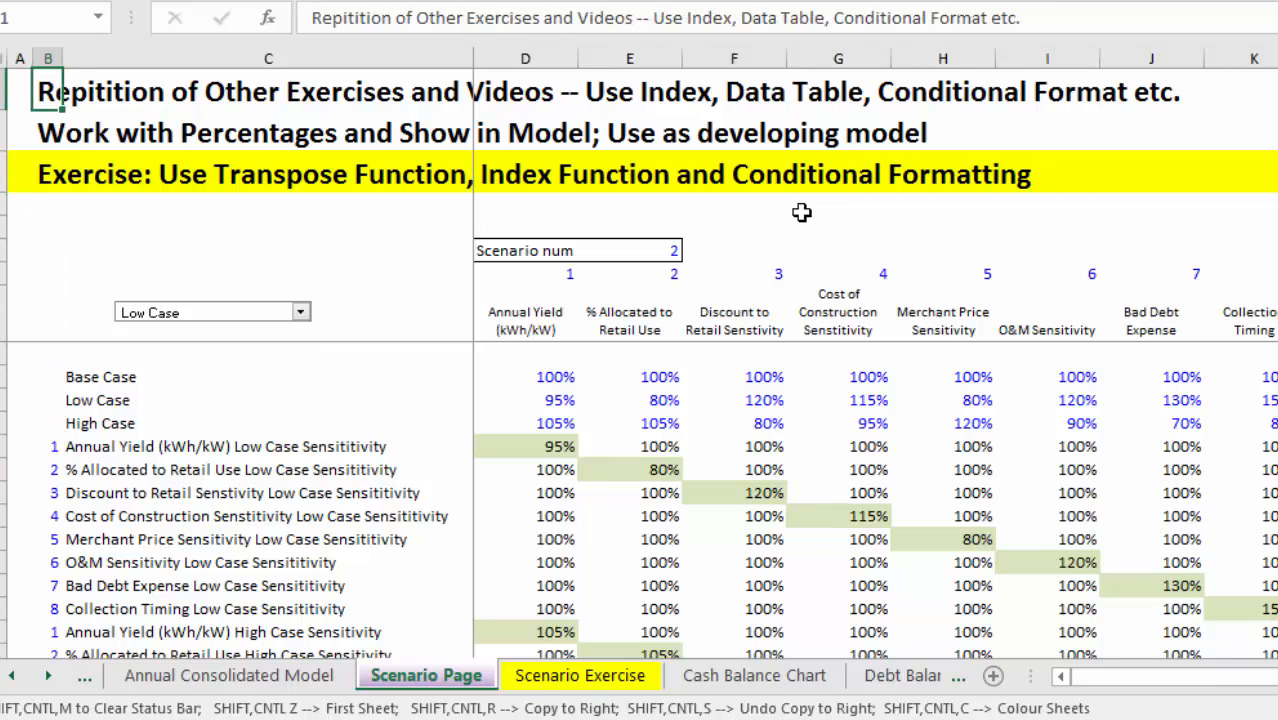
pyautogui.press('Down')
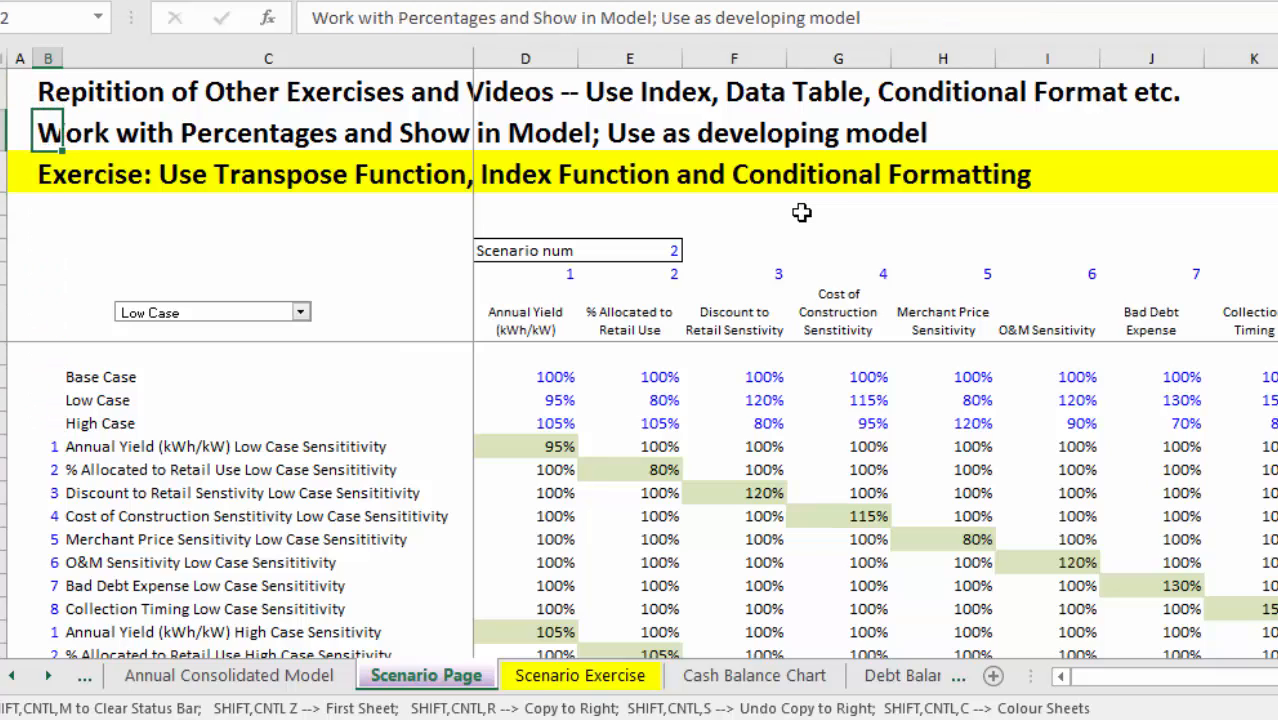
# Inspect the scenario choices offered by the case selector on the Scenario Page, keeping Low Case selected
pyautogui.click(300, 312)
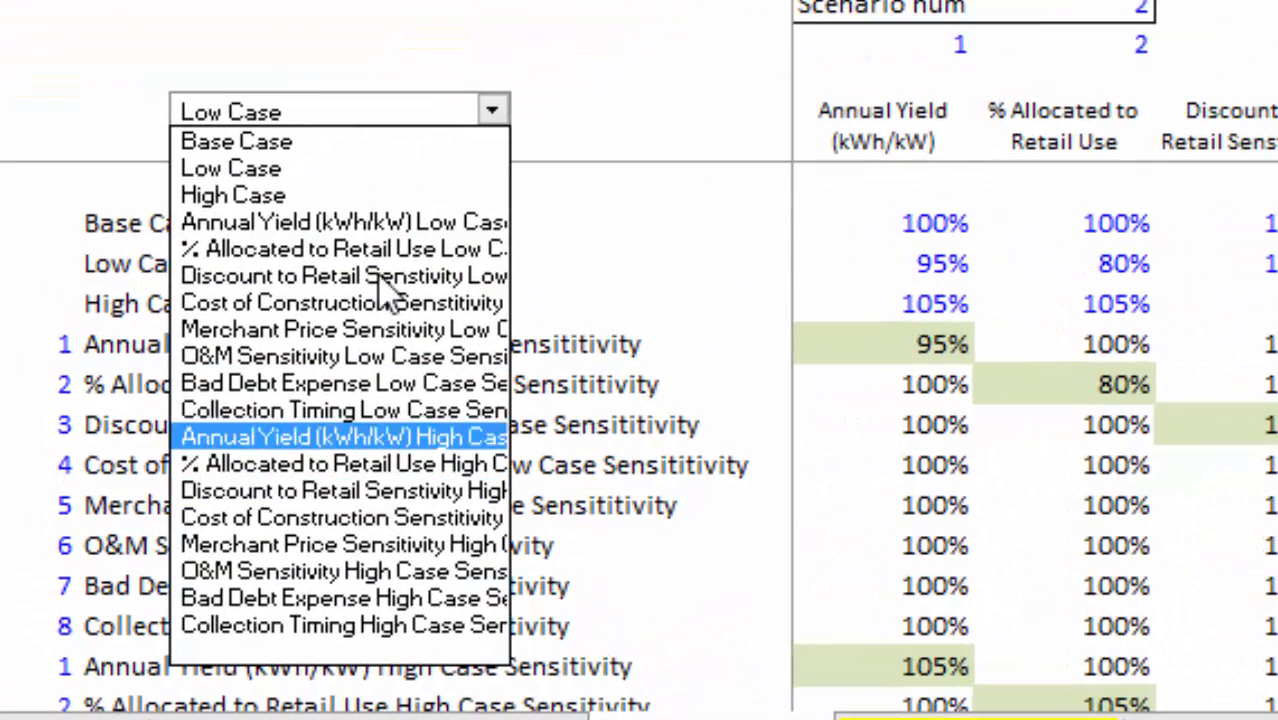
pyautogui.press('Escape')
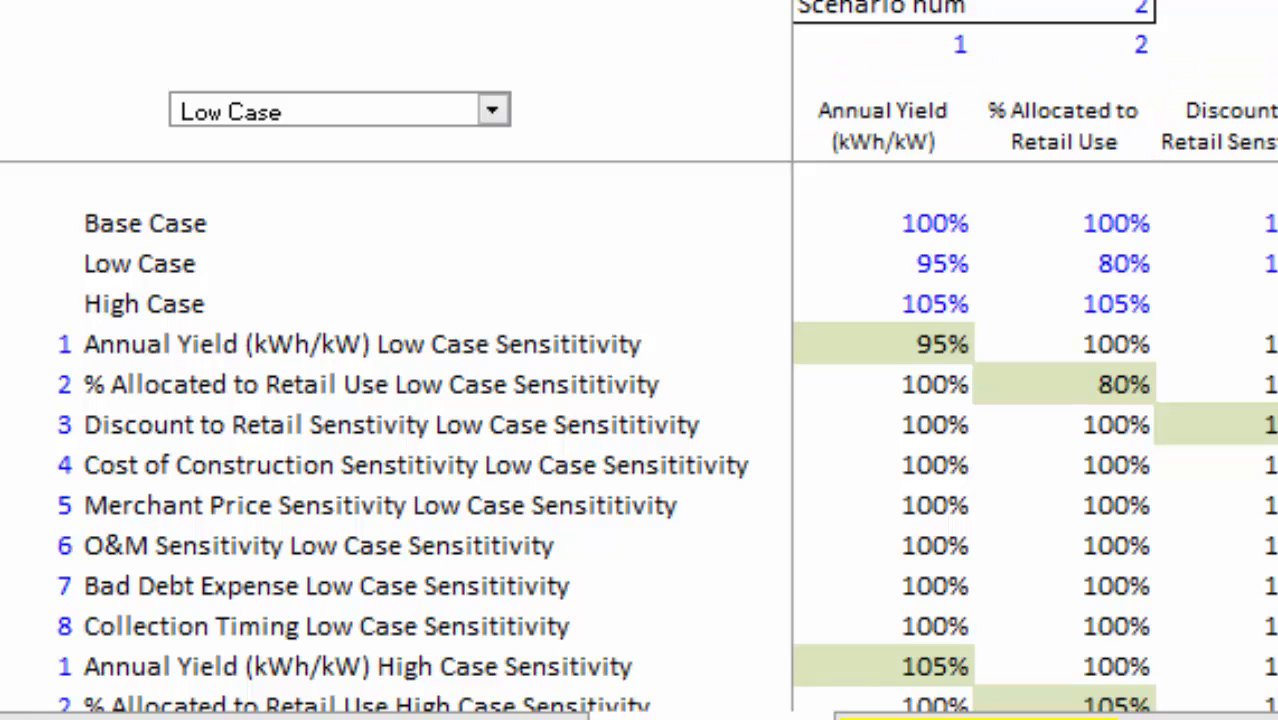
pyautogui.press('Left')
pyautogui.press('Down')
pyautogui.press('Down')
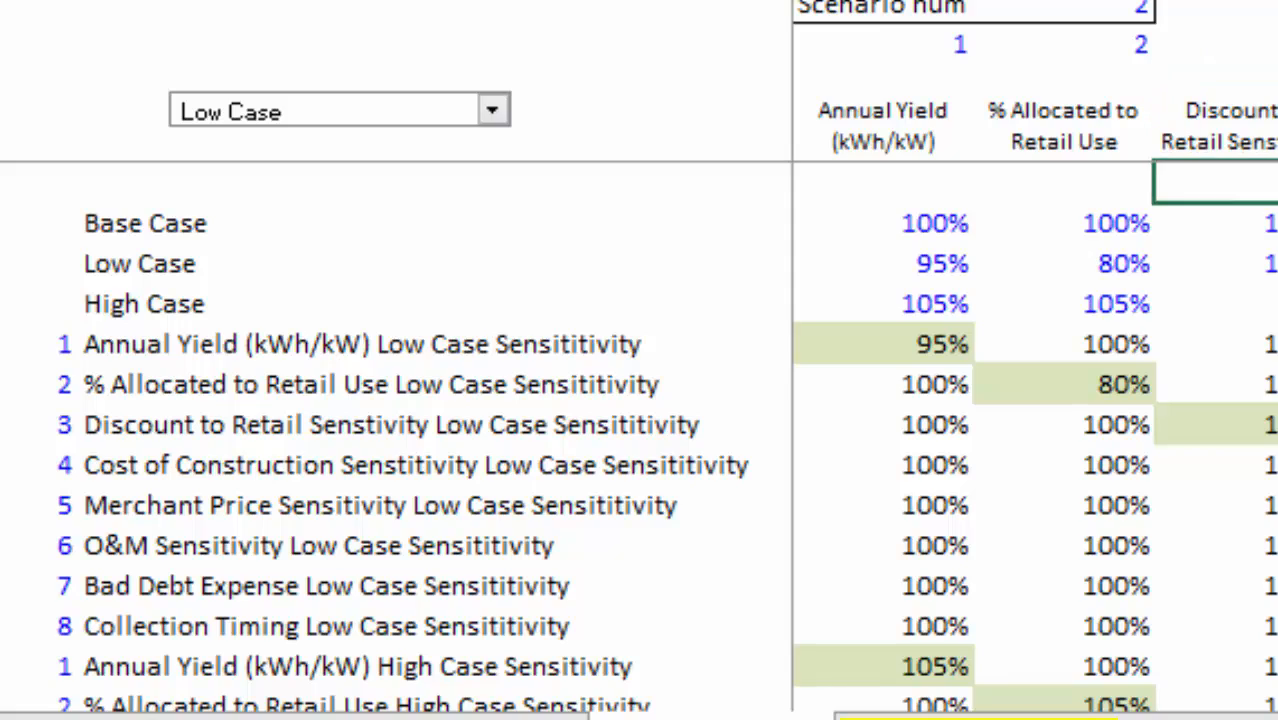
pyautogui.press('Right')
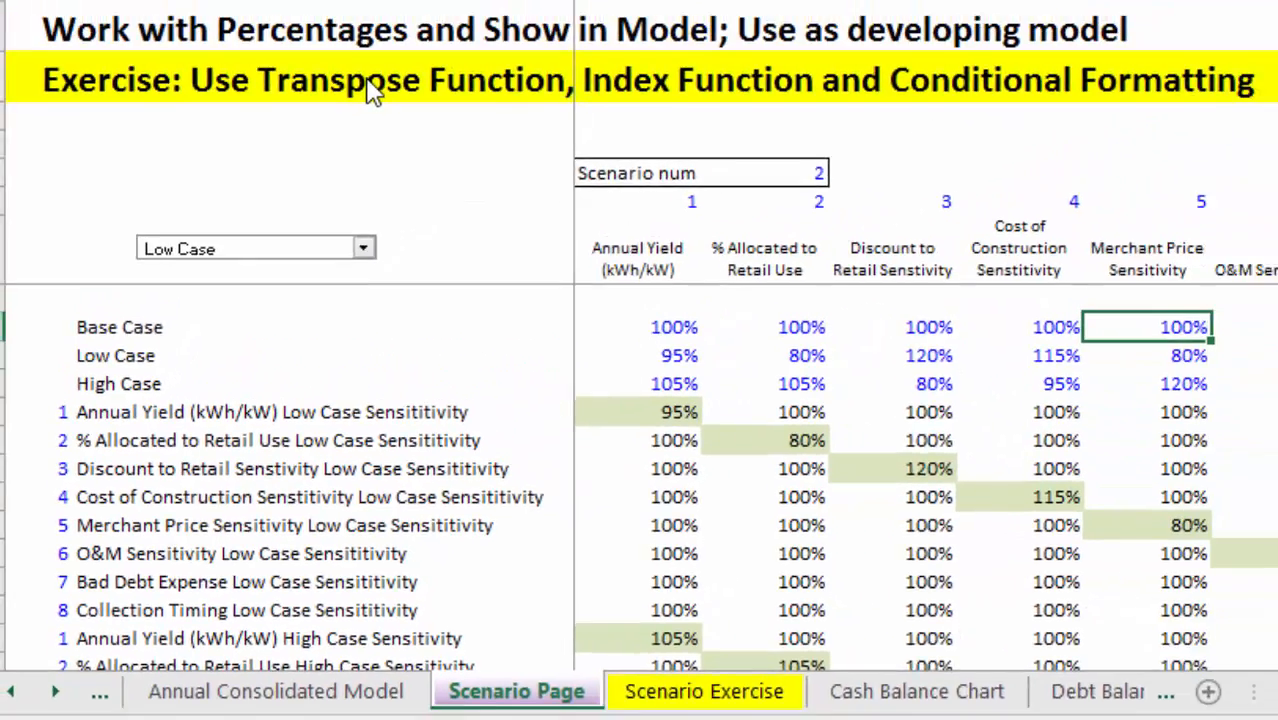
# Look through the low and high case sensitivity rows along the Annual Yield column and return to the first row
pyautogui.press('Left')
pyautogui.press('Left')
pyautogui.press('Left')
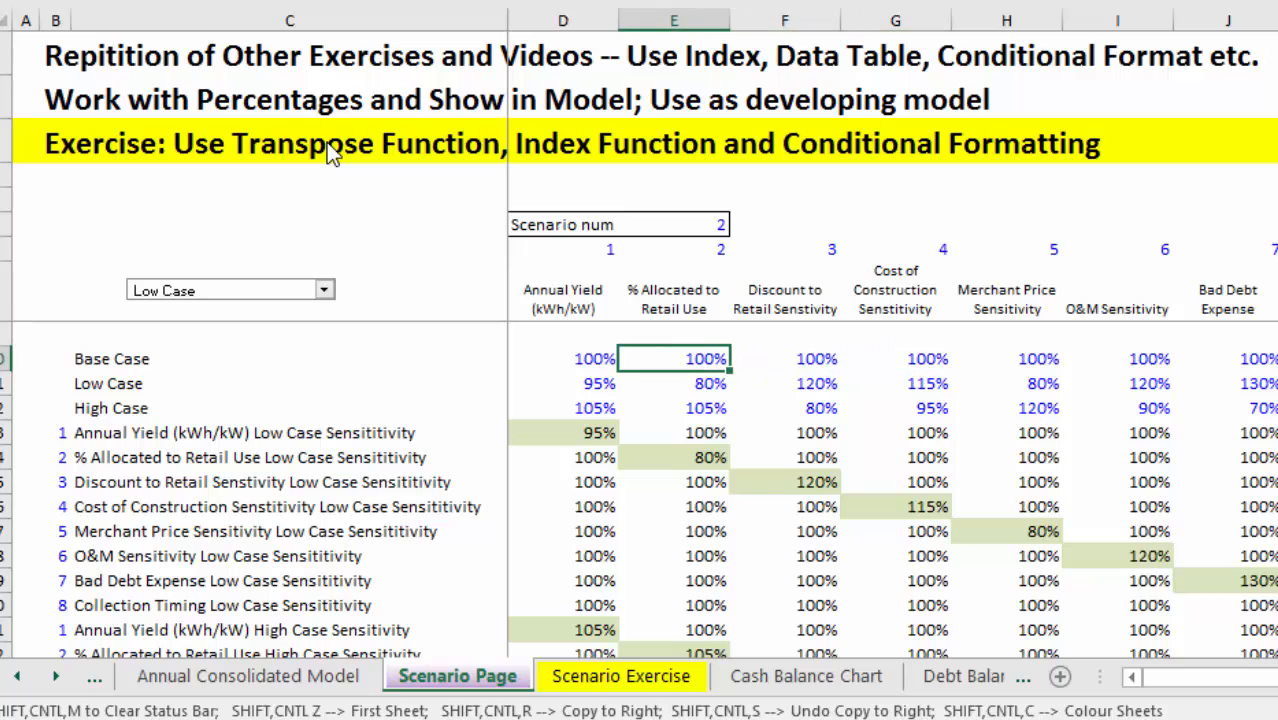
pyautogui.press('Left')
pyautogui.press('Down')
pyautogui.press('Down')
pyautogui.press('Down')
pyautogui.press('Down')
pyautogui.press('Down')
pyautogui.press('Down')
pyautogui.press('Down')
pyautogui.press('Down')
pyautogui.press('Down')
pyautogui.press('Down')
pyautogui.press('Down')
pyautogui.press('Down')
pyautogui.press('Down')
pyautogui.press('Down')
pyautogui.press('Down')
pyautogui.press('Down')
pyautogui.press('Down')
pyautogui.press('Down')
pyautogui.press('Down')
pyautogui.press('Down')
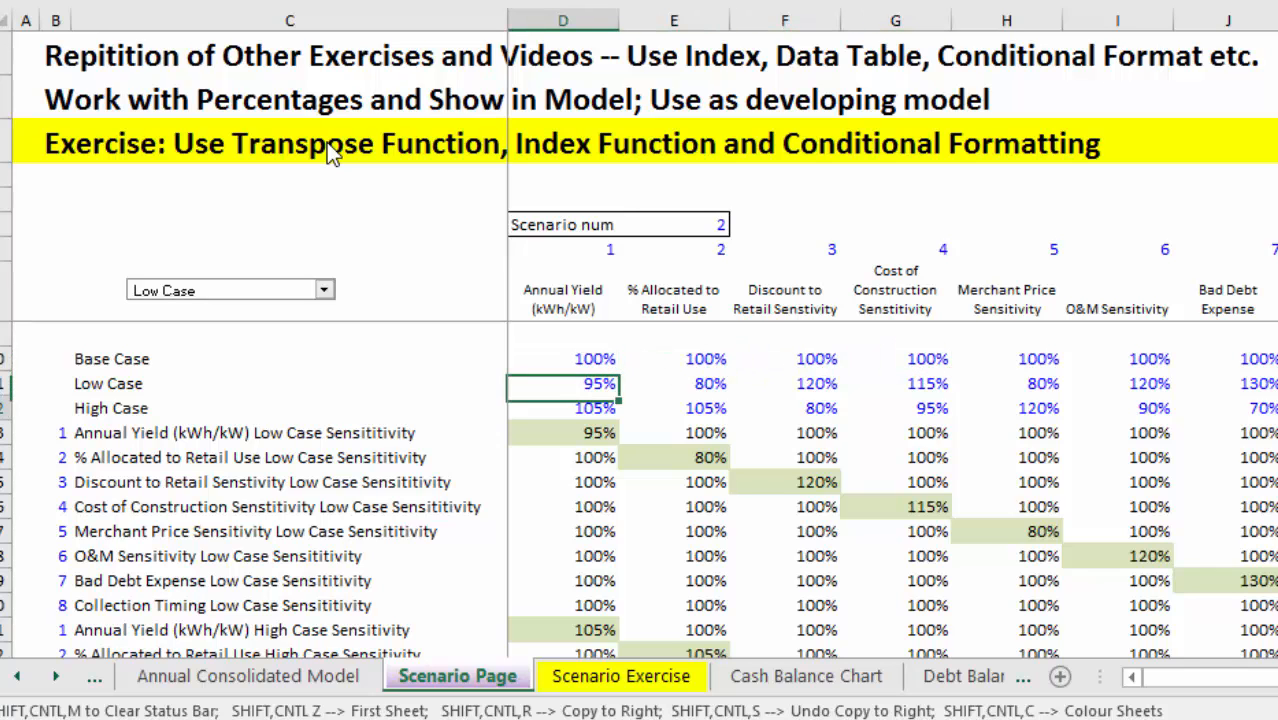
pyautogui.press('Up')
pyautogui.press('Up')
pyautogui.press('Up')
pyautogui.press('Up')
pyautogui.press('Up')
pyautogui.press('Up')
pyautogui.press('Up')
pyautogui.press('Up')
pyautogui.press('Up')
pyautogui.press('Up')
pyautogui.press('Up')
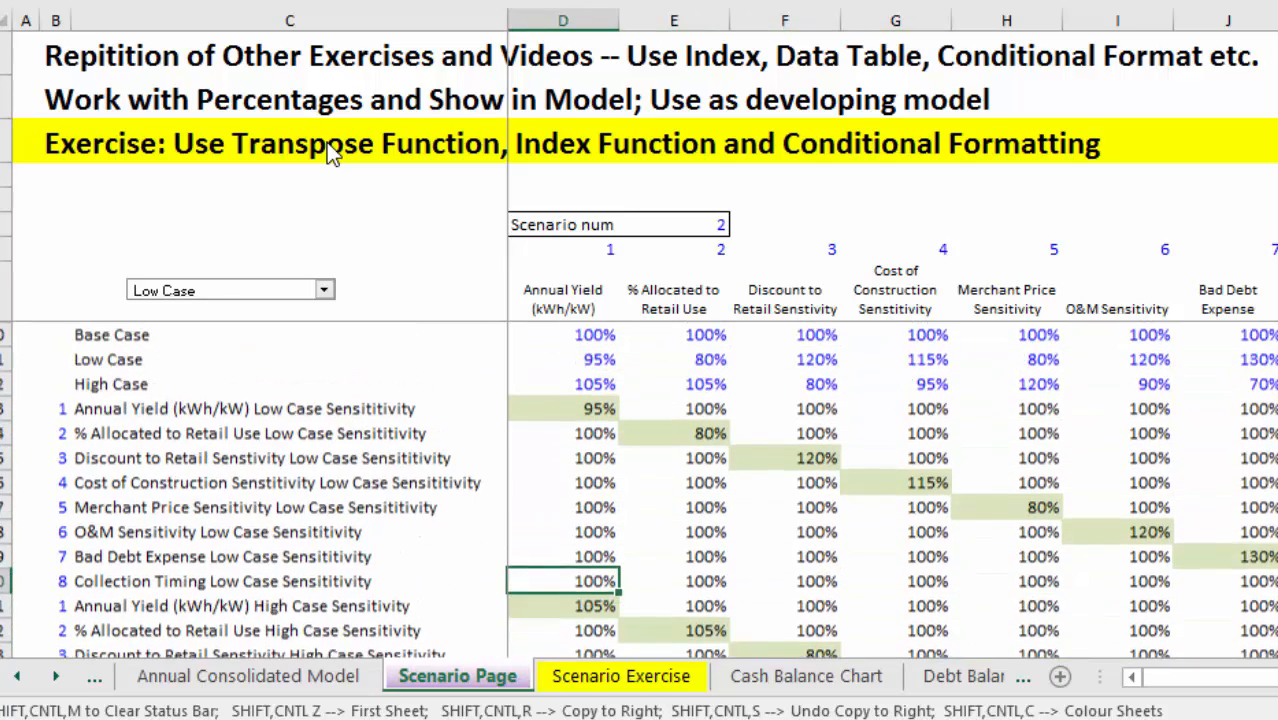
pyautogui.press('Up')
pyautogui.press('Up')
pyautogui.press('Up')
pyautogui.press('Up')
pyautogui.press('Up')
pyautogui.press('Up')
pyautogui.press('Up')
pyautogui.press('Up')
pyautogui.press('Up')
pyautogui.press('Up')
pyautogui.press('Up')
pyautogui.press('Up')
pyautogui.press('Up')
pyautogui.press('Up')
pyautogui.press('Up')
pyautogui.press('Up')
pyautogui.press('Up')
pyautogui.press('Up')
pyautogui.press('Up')
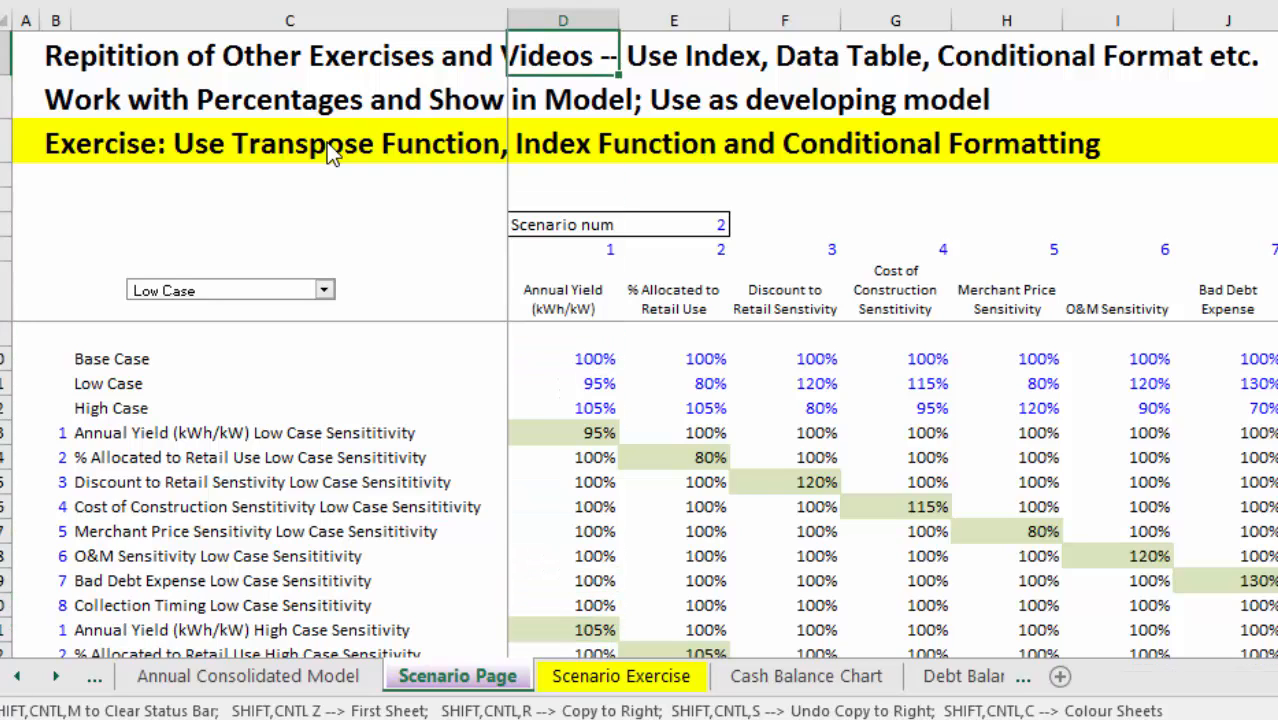
# Switch to the Scenario Exercise sheet and look over the blank yellow sensitivity area below the High Case row
pyautogui.hotkey('ctrl', 'pagedown')
pyautogui.press('Down')
pyautogui.press('Down')
pyautogui.press('Down')
pyautogui.press('Down')
pyautogui.press('Down')
pyautogui.press('Down')
pyautogui.press('Down')
pyautogui.press('Down')
pyautogui.press('Down')
pyautogui.press('Down')
pyautogui.press('Down')
pyautogui.press('Down')
pyautogui.press('Down')
pyautogui.press('Down')
pyautogui.press('Down')
pyautogui.press('Down')
pyautogui.press('Down')
pyautogui.press('Down')
pyautogui.press('Down')
pyautogui.press('Down')
pyautogui.press('Down')
pyautogui.press('Down')
pyautogui.press('Down')
pyautogui.press('Down')
pyautogui.press('Down')
pyautogui.press('Down')
pyautogui.press('Down')
pyautogui.press('Down')
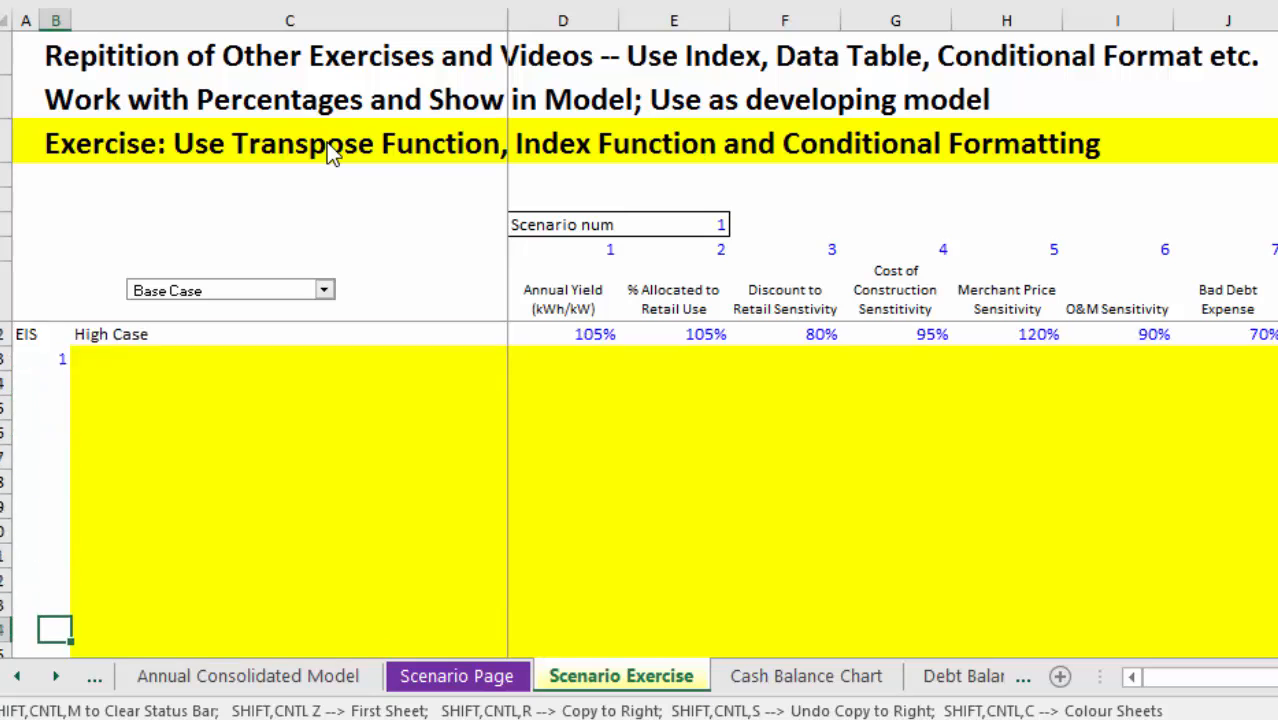
pyautogui.press('Up')
pyautogui.press('Up')
pyautogui.press('Up')
pyautogui.press('Up')
pyautogui.press('Up')
pyautogui.press('Up')
pyautogui.press('Up')
pyautogui.press('Up')
pyautogui.press('Up')
pyautogui.press('Up')
pyautogui.press('Up')
pyautogui.press('Up')
pyautogui.press('Up')
pyautogui.press('Up')
pyautogui.press('Up')
pyautogui.press('Up')
pyautogui.press('Up')
pyautogui.press('Up')
pyautogui.press('Up')
pyautogui.press('Up')
pyautogui.press('Up')
pyautogui.press('Up')
pyautogui.press('Up')
pyautogui.press('Up')
pyautogui.press('Up')
pyautogui.press('Up')
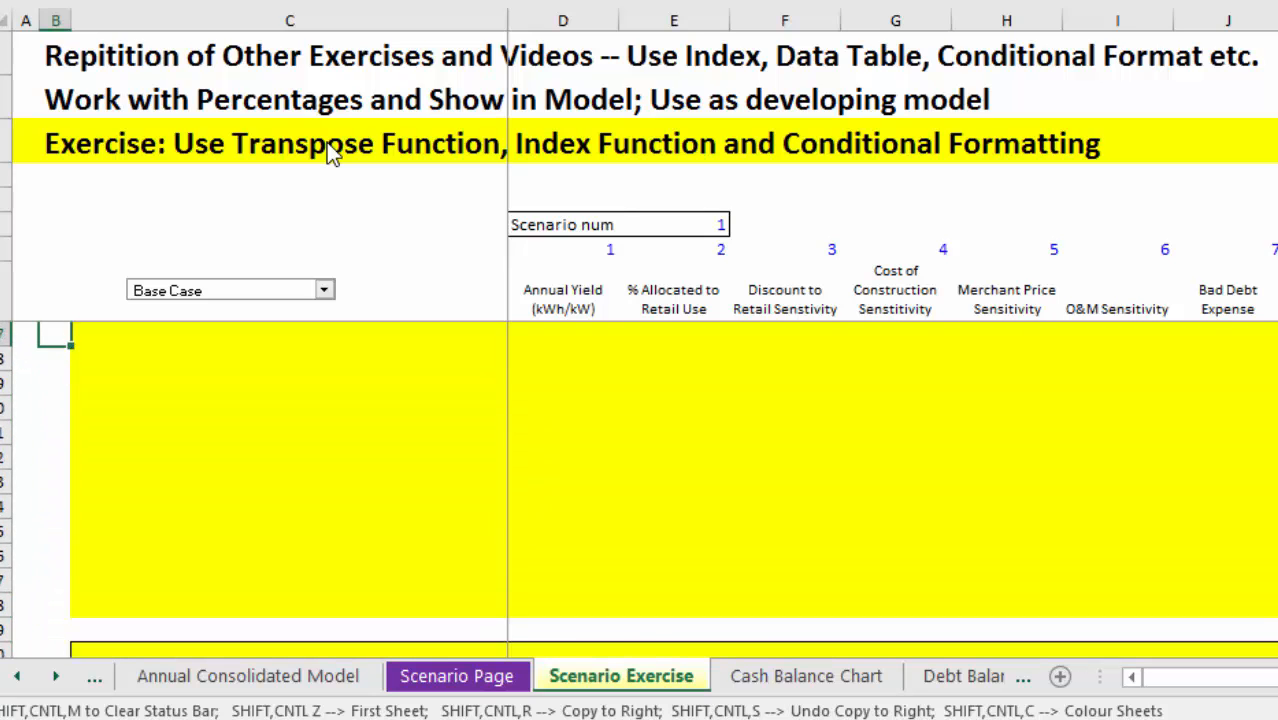
# Go to C13, the first blank yellow label cell directly below High Case
pyautogui.hotkey('ctrl', 'Down')
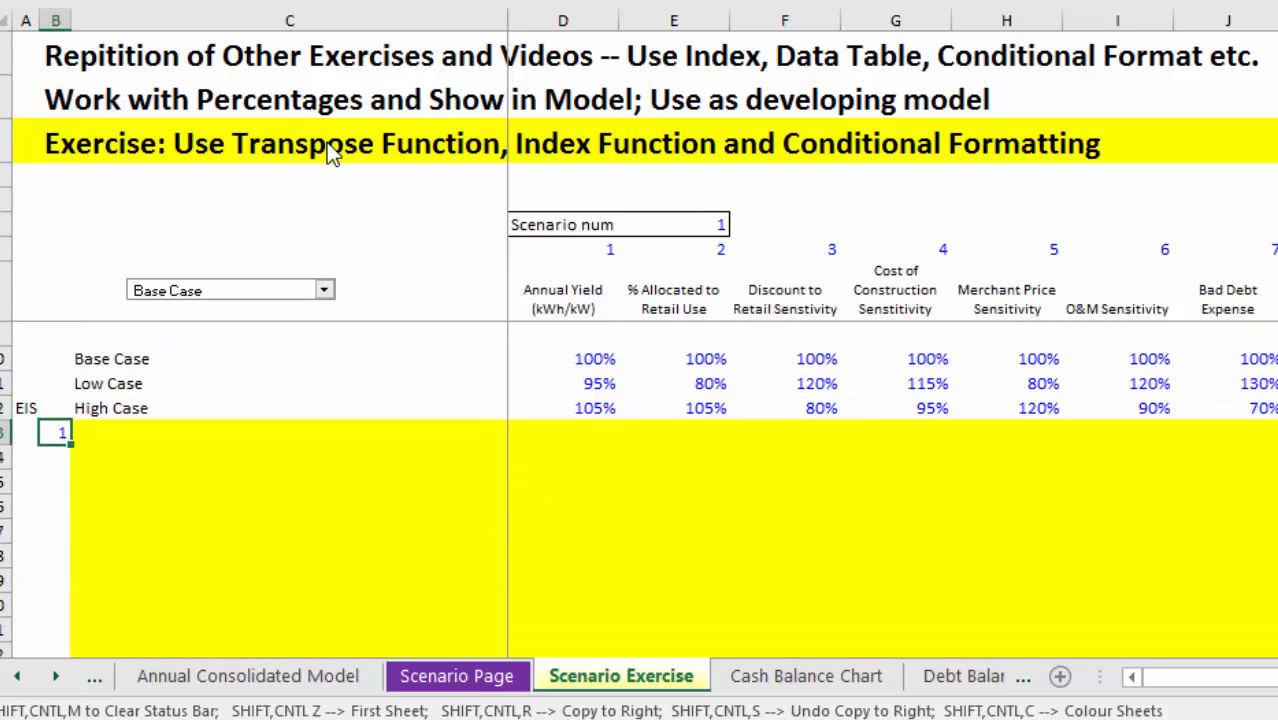
pyautogui.hotkey('ctrl', 'Down')
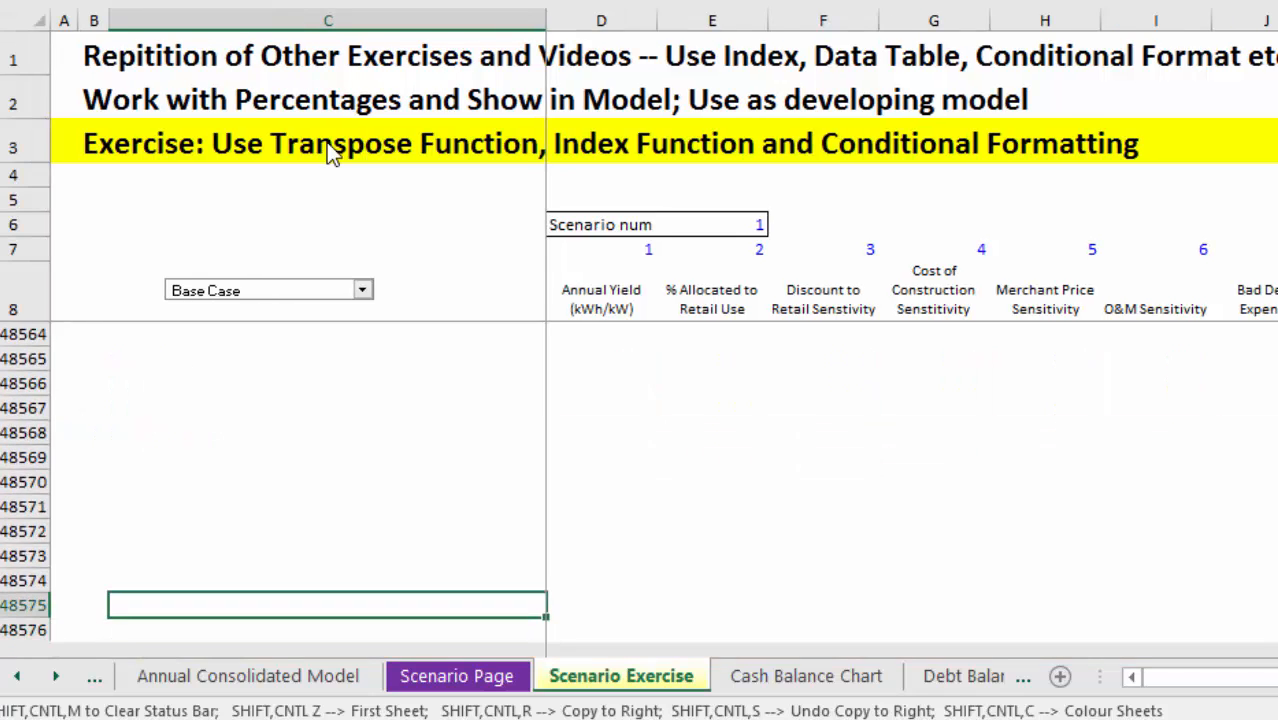
pyautogui.hotkey('ctrl', 'Up')
pyautogui.press('Up')
pyautogui.press('Up')
pyautogui.press('Up')
pyautogui.press('Down')
pyautogui.press('Down')
pyautogui.press('Down')
pyautogui.press('Down')
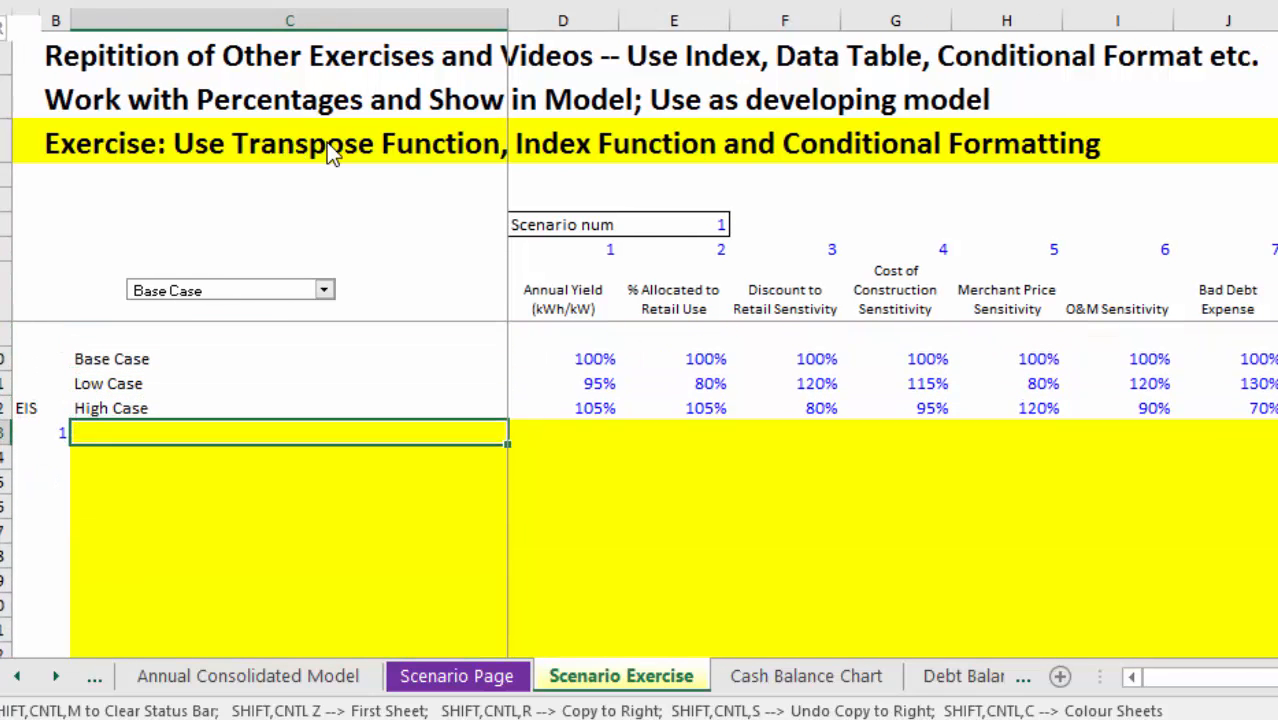
# Highlight the blank yellow label cells in column C from row 13 downward, and return to the case rows above them
pyautogui.hotkey('shift', 'Down')
pyautogui.hotkey('shift', 'Down')
pyautogui.hotkey('shift', 'Down')
pyautogui.hotkey('shift', 'Down')
pyautogui.hotkey('shift', 'Down')
pyautogui.hotkey('shift', 'Down')
pyautogui.hotkey('shift', 'Down')
pyautogui.hotkey('shift', 'Down')
pyautogui.hotkey('shift', 'Down')
pyautogui.hotkey('shift', 'Down')
pyautogui.hotkey('shift', 'Down')
pyautogui.hotkey('shift', 'Down')
pyautogui.hotkey('shift', 'Down')
pyautogui.press('Up')
pyautogui.press('Up')
pyautogui.press('Up')
pyautogui.press('Up')
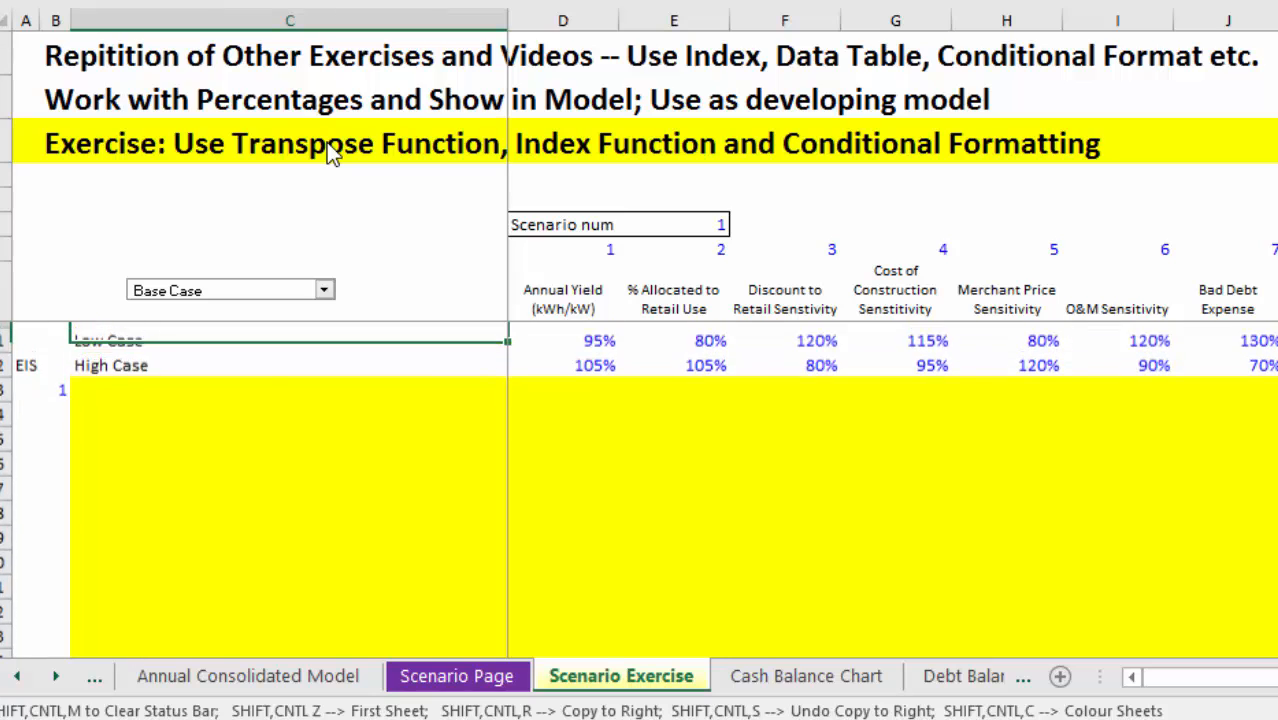
# Look over the rest of the blank yellow sensitivity area and along the bordered yellow result row beneath it
pyautogui.hotkey('ctrl', 'Up')
pyautogui.press('Down')
pyautogui.press('pagedown')
pyautogui.press('Down')
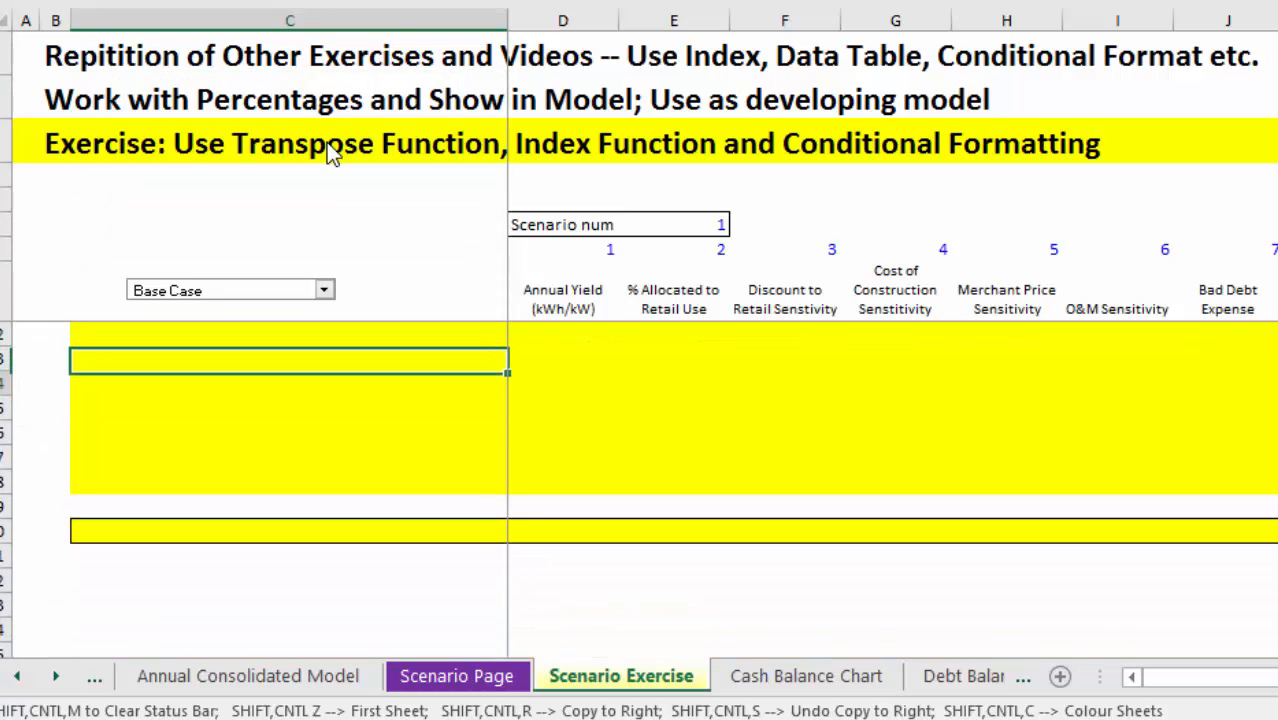
pyautogui.hotkey('ctrl', 'Down')
pyautogui.press('Right')
pyautogui.press('Right')
pyautogui.press('Right')
pyautogui.press('Right')
pyautogui.press('Right')
pyautogui.press('Right')
pyautogui.press('Right')
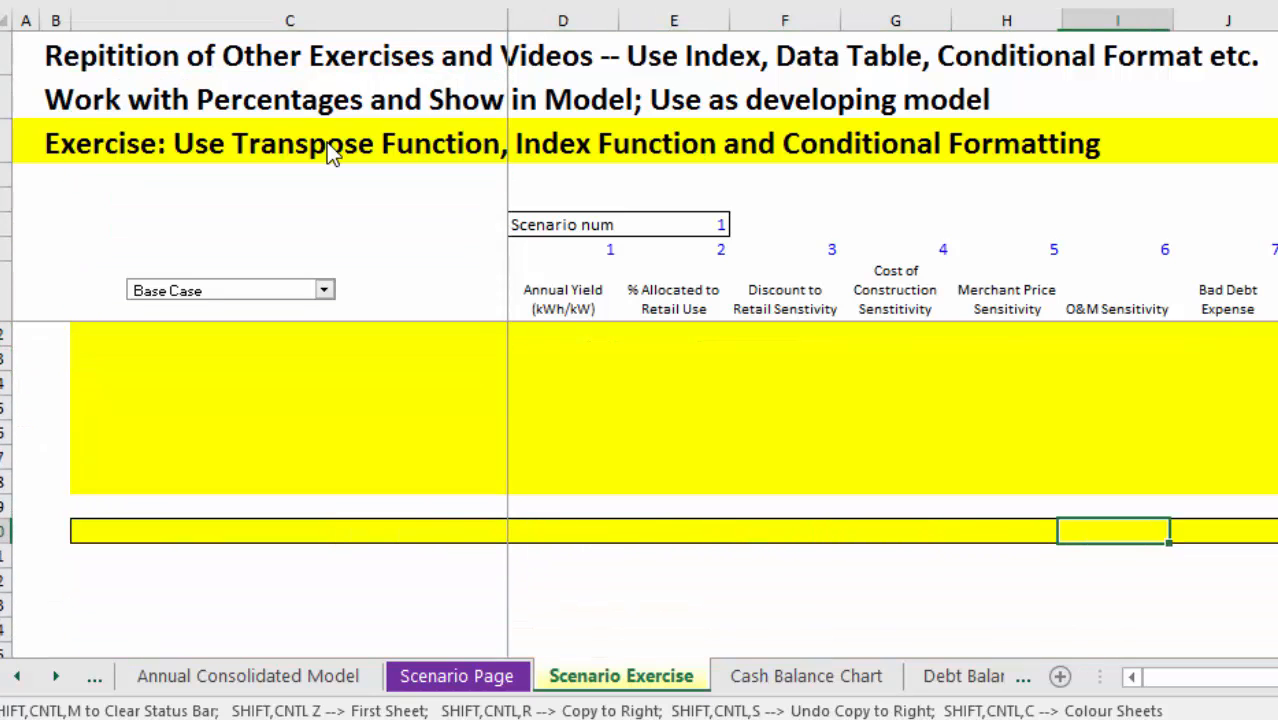
pyautogui.press('Left')
pyautogui.press('Left')
pyautogui.press('Left')
pyautogui.press('Left')
# Switch to the Scenario Page sheet and look down its completed sensitivity rows to the bordered selected-scenario row
pyautogui.hotkey('ctrl', 'pageup')
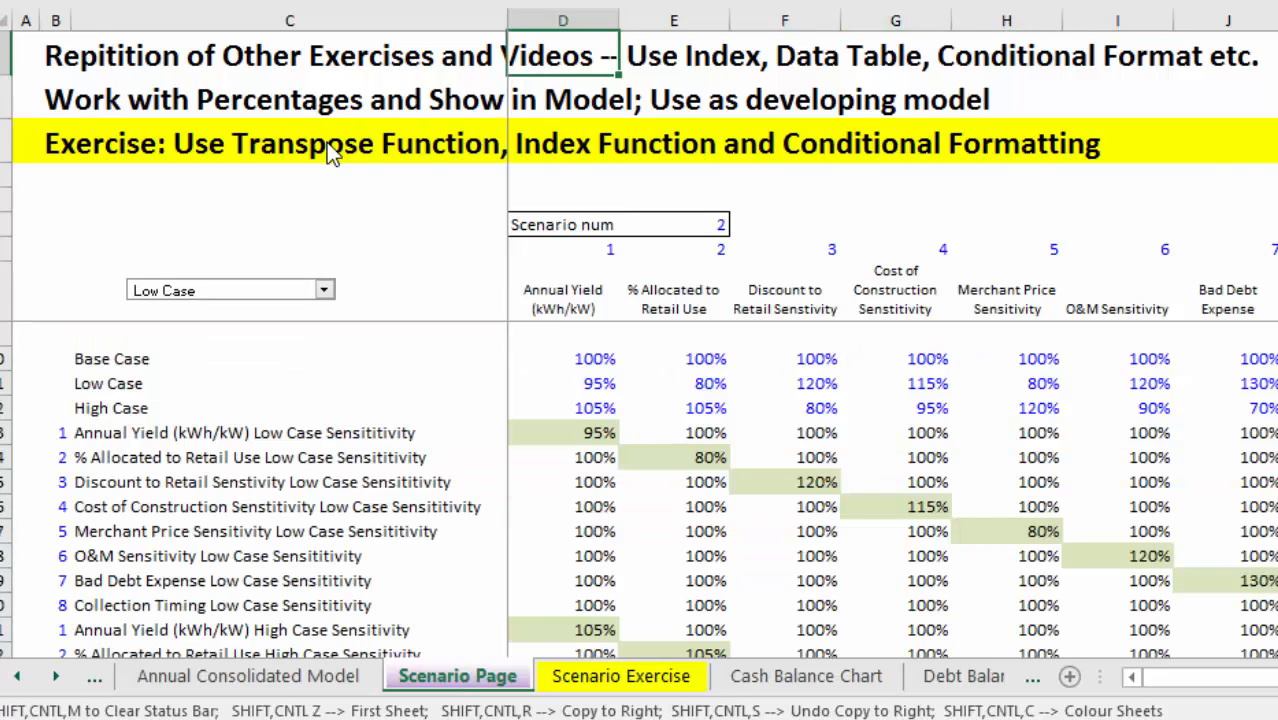
pyautogui.hotkey('ctrl', 'pageup')
pyautogui.hotkey('ctrl', 'pagedown')
pyautogui.press('Down')
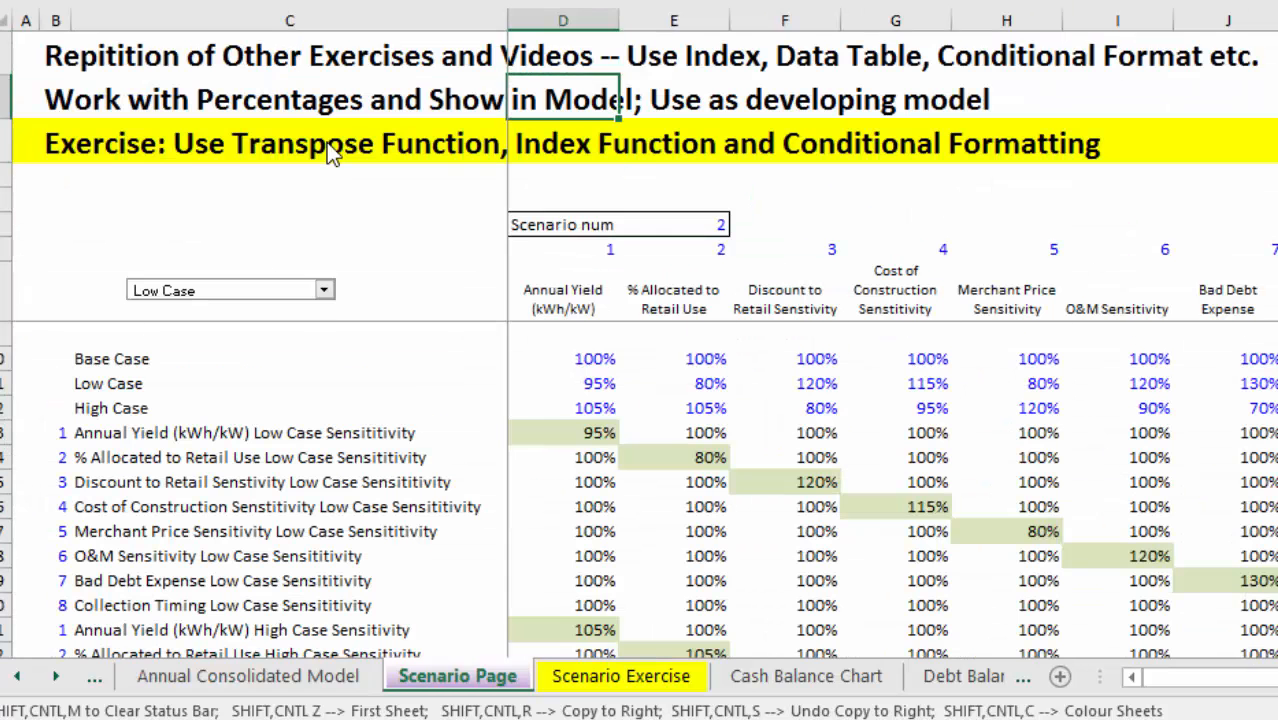
pyautogui.press('pagedown')
pyautogui.press('Down')
pyautogui.press('Down')
pyautogui.press('Down')
pyautogui.press('Down')
pyautogui.press('Down')
pyautogui.press('Down')
pyautogui.press('Down')
pyautogui.press('Down')
pyautogui.press('Down')
pyautogui.press('Down')
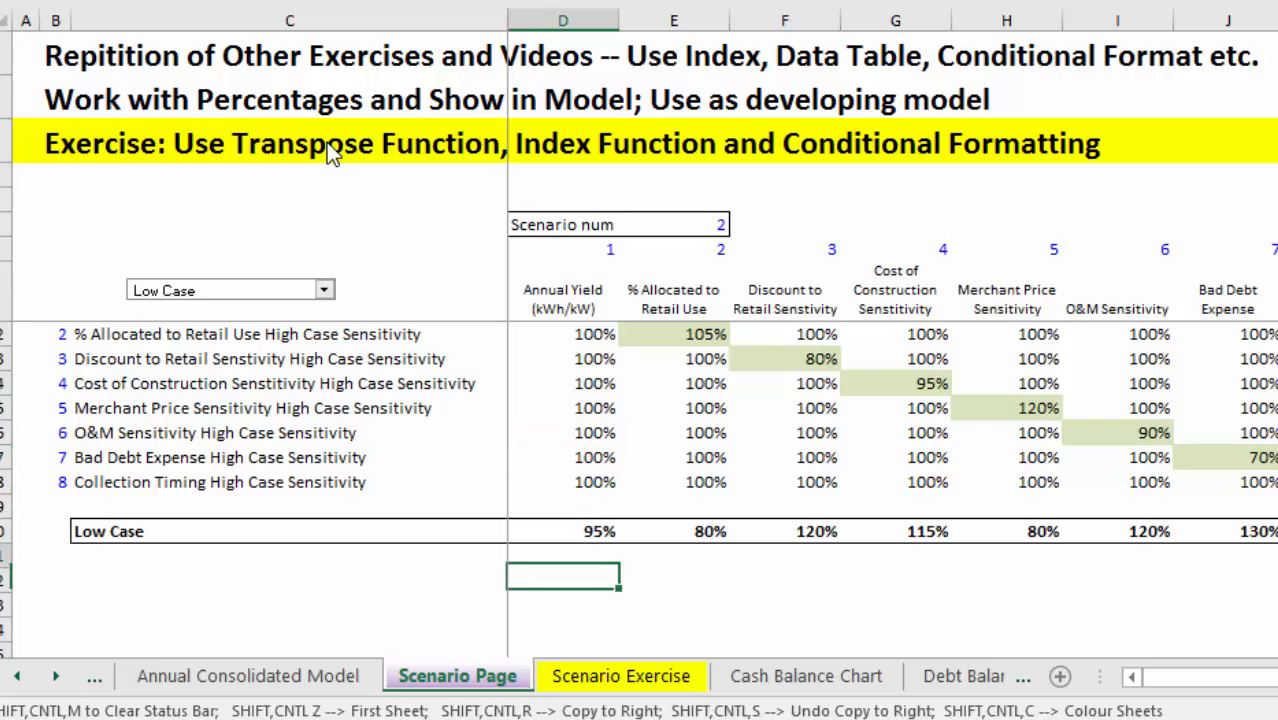
# Examine the percentages across the bordered selected-scenario row, and return to the sensitivity rows above it
pyautogui.press('Up')
pyautogui.press('Up')
pyautogui.press('Right')
pyautogui.press('Right')
pyautogui.press('Right')
pyautogui.press('Right')
pyautogui.press('Right')
pyautogui.press('Right')
pyautogui.press('Left')
pyautogui.press('Left')
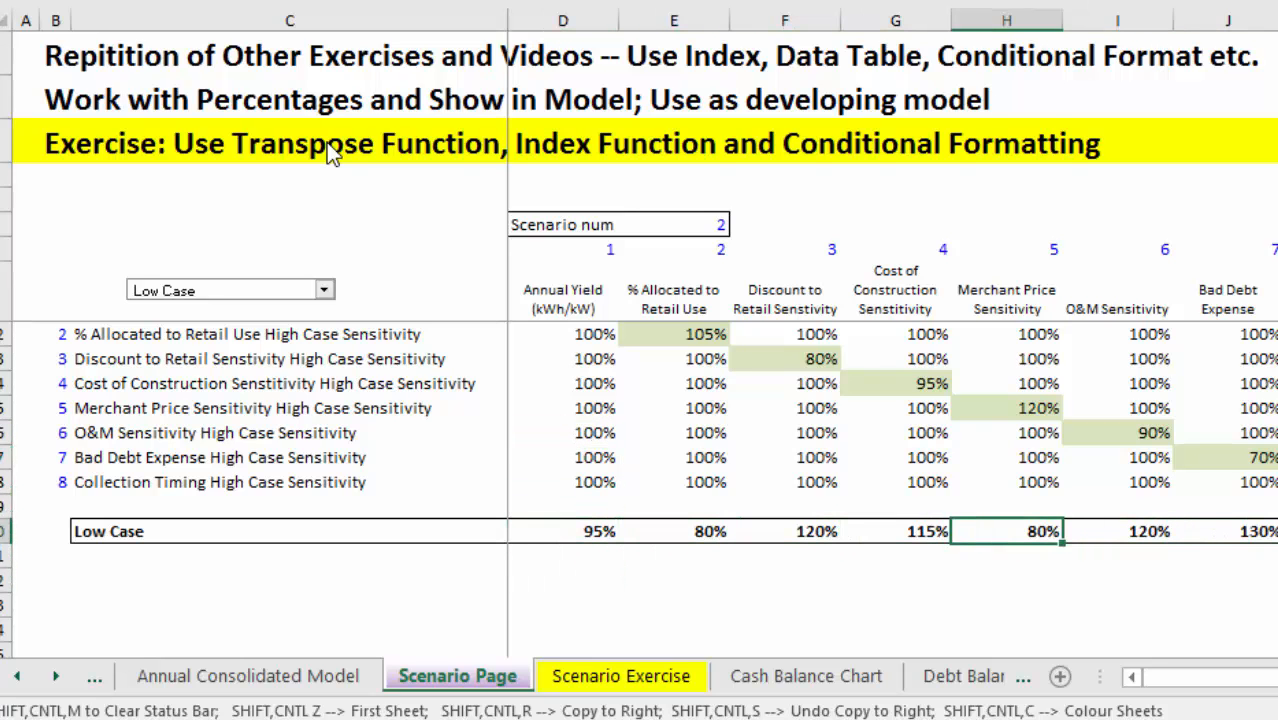
pyautogui.press('Left')
pyautogui.press('Left')
pyautogui.press('Home')
pyautogui.press('pageup')
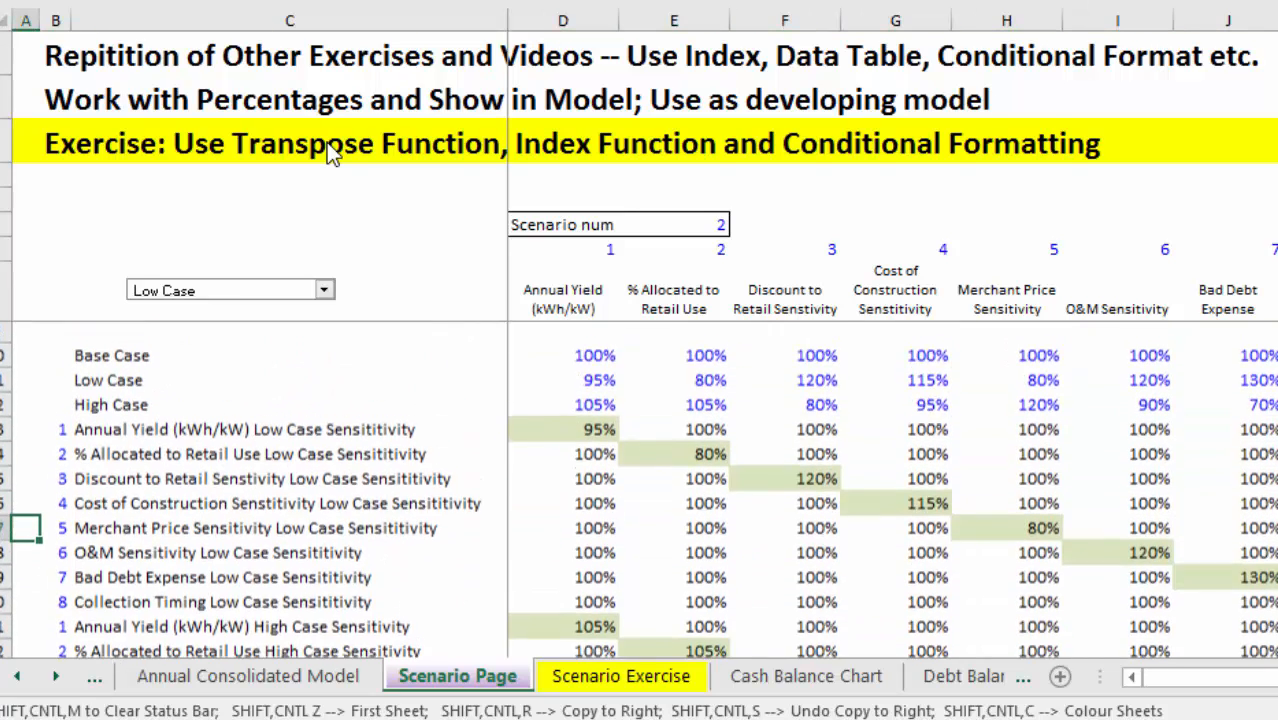
# Go back through the exercise sheets to the Monthly Consolidated Model sheet
pyautogui.hotkey('ctrl', 'pageup')
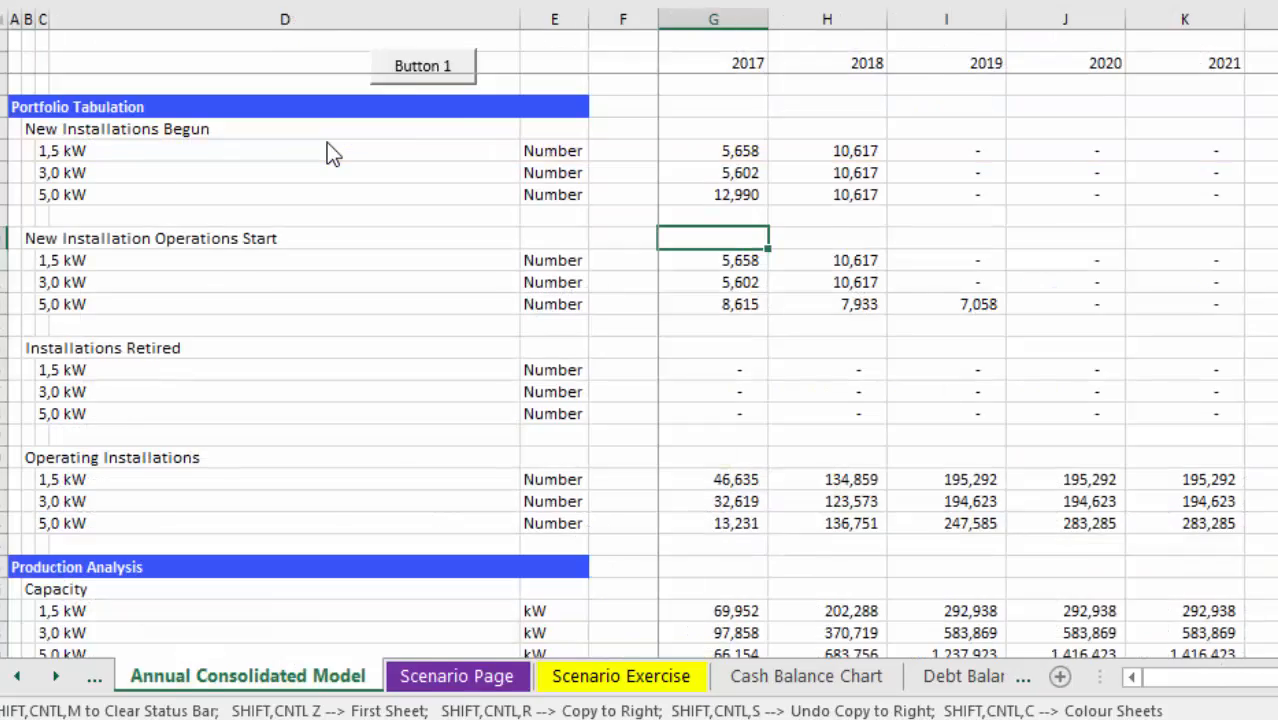
pyautogui.hotkey('ctrl', 'pageup')
pyautogui.hotkey('ctrl', 'pagedown')
pyautogui.hotkey('ctrl', 'pageup')
pyautogui.hotkey('ctrl', 'pageup')
pyautogui.hotkey('ctrl', 'pageup')
pyautogui.hotkey('ctrl', 'pageup')
pyautogui.hotkey('ctrl', 'pageup')
pyautogui.hotkey('ctrl', 'pageup')
pyautogui.hotkey('ctrl', 'pageup')
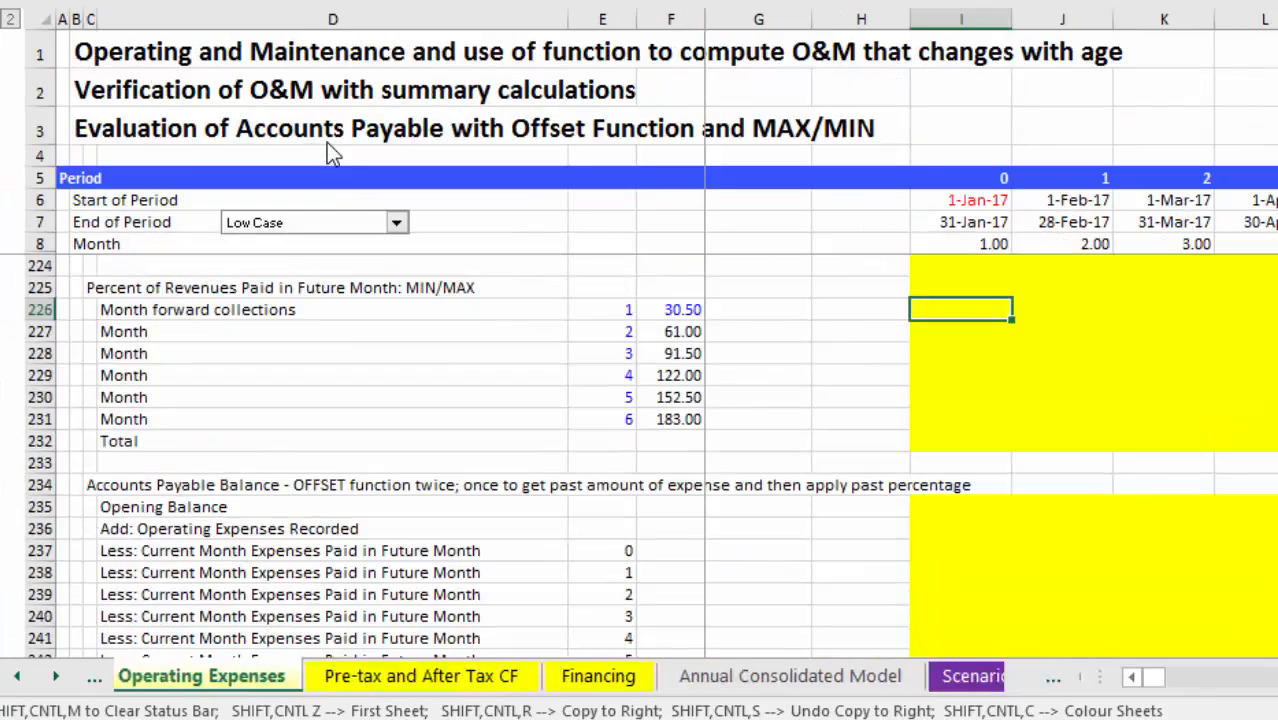
pyautogui.hotkey('ctrl', 'pageup')
pyautogui.hotkey('ctrl', 'pageup')
pyautogui.hotkey('ctrl', 'pageup')
pyautogui.hotkey('ctrl', 'pageup')
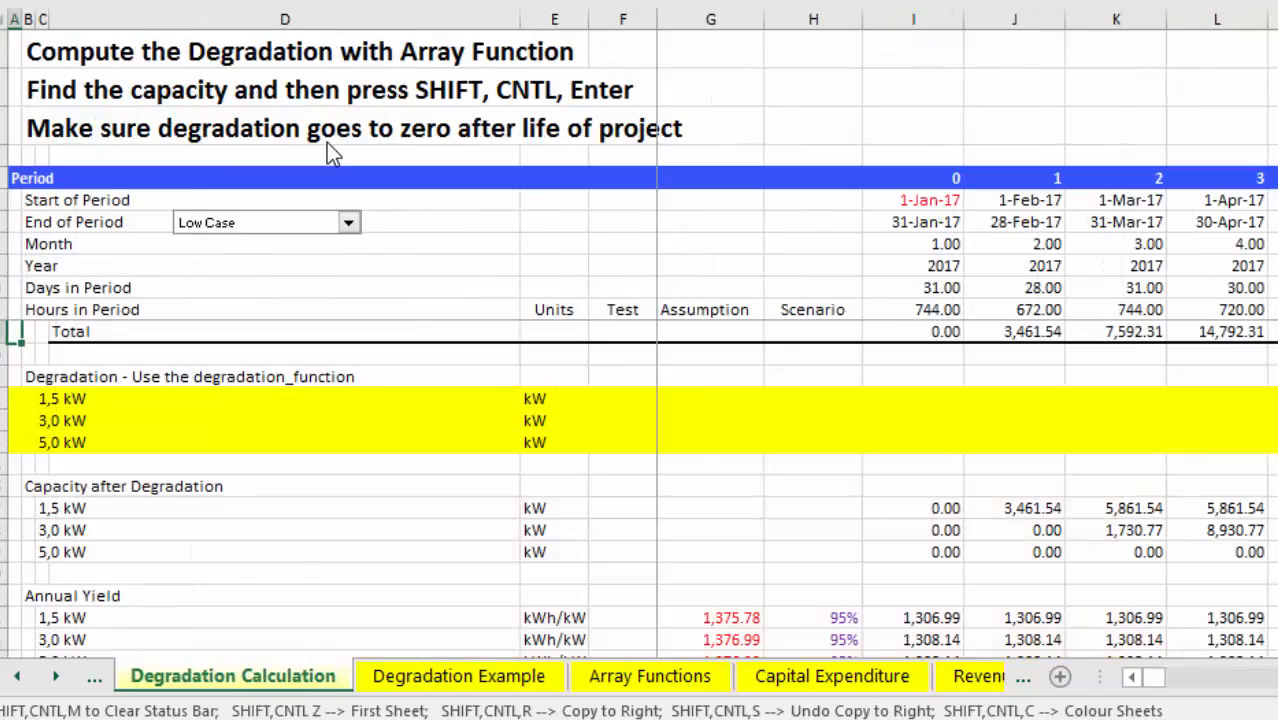
pyautogui.hotkey('ctrl', 'pageup')
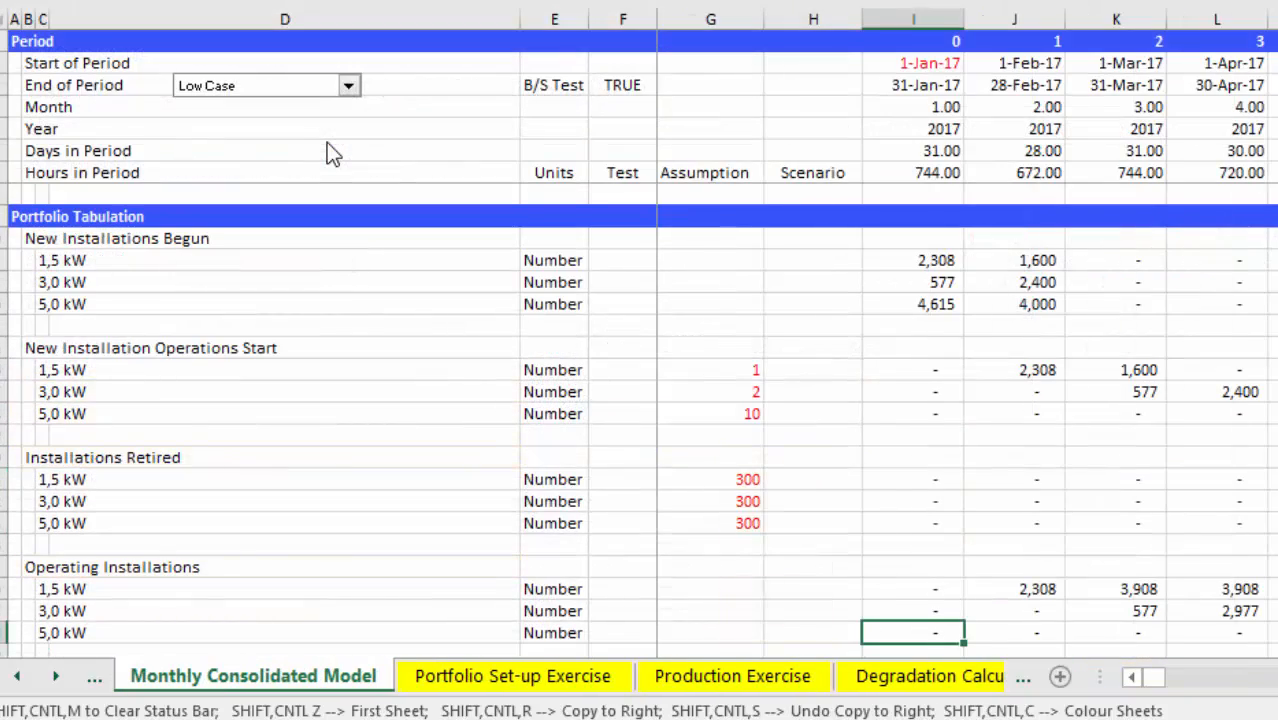
# Look down the Scenario column of the monthly model as far as the Revenues section, and return to Operating Installations
pyautogui.press('Left')
pyautogui.scroll(-20, 326, 142)
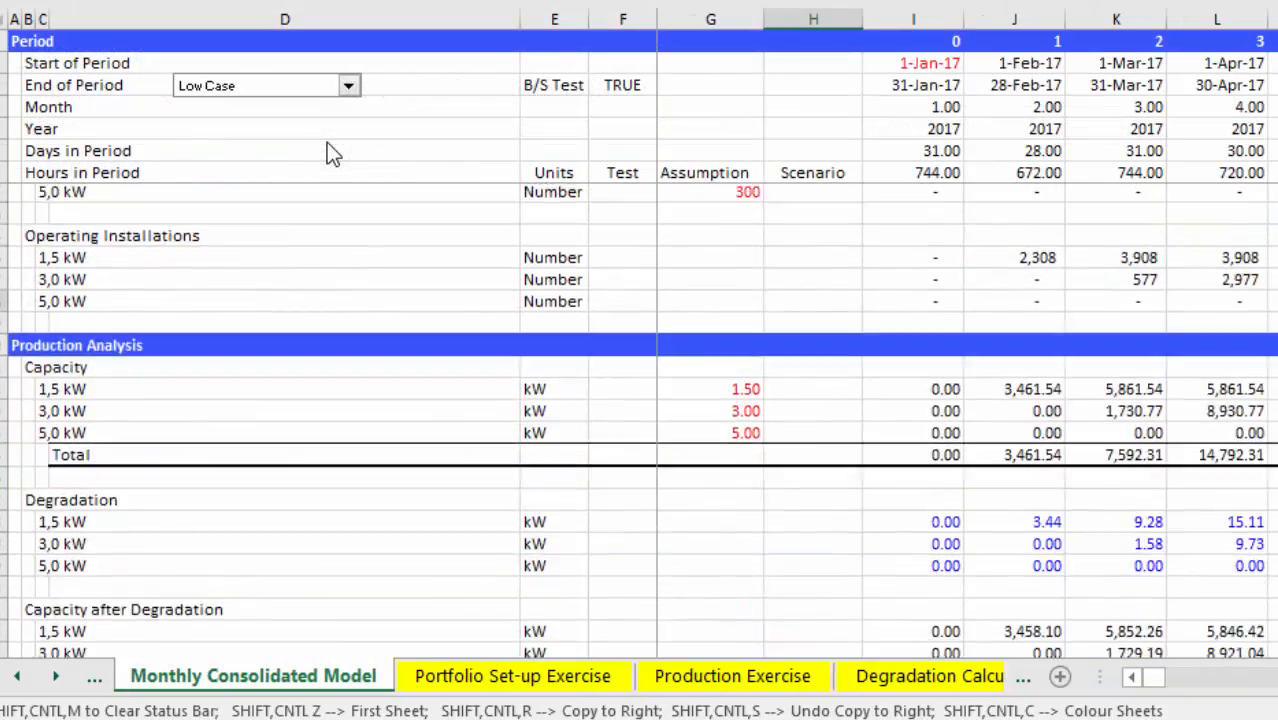
pyautogui.scroll(-8, 326, 142)
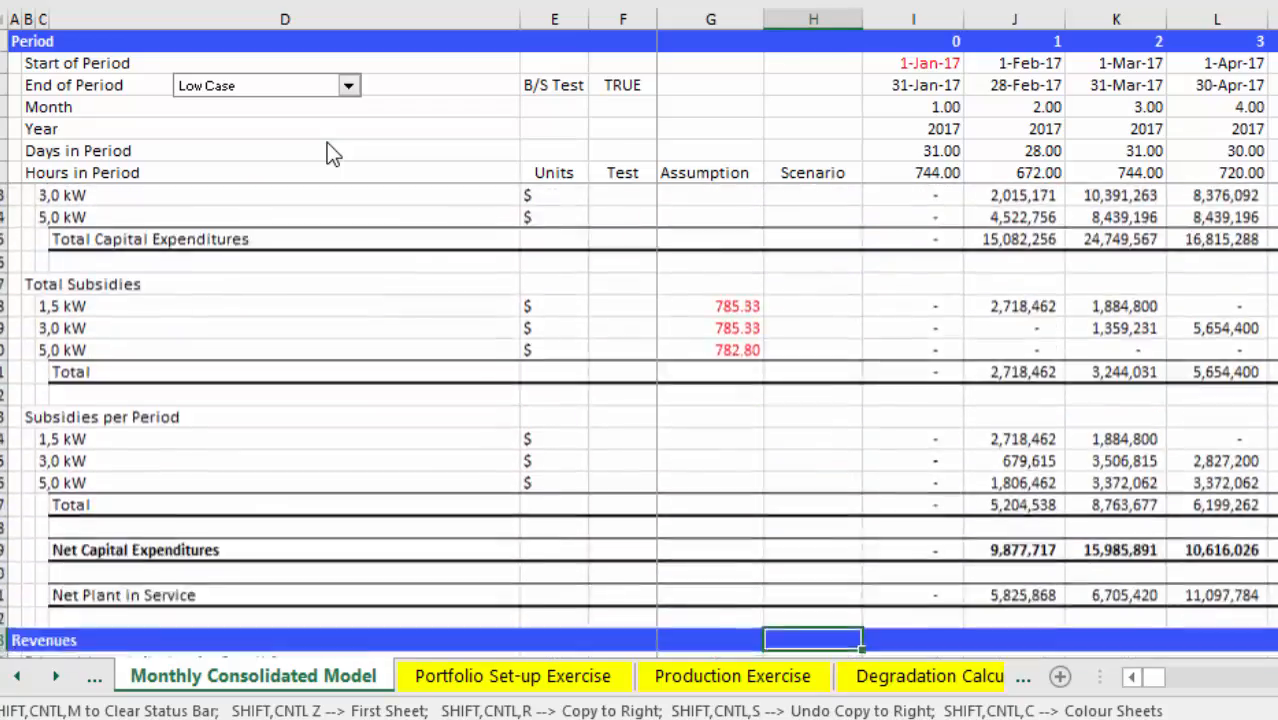
pyautogui.scroll(20, 326, 142)
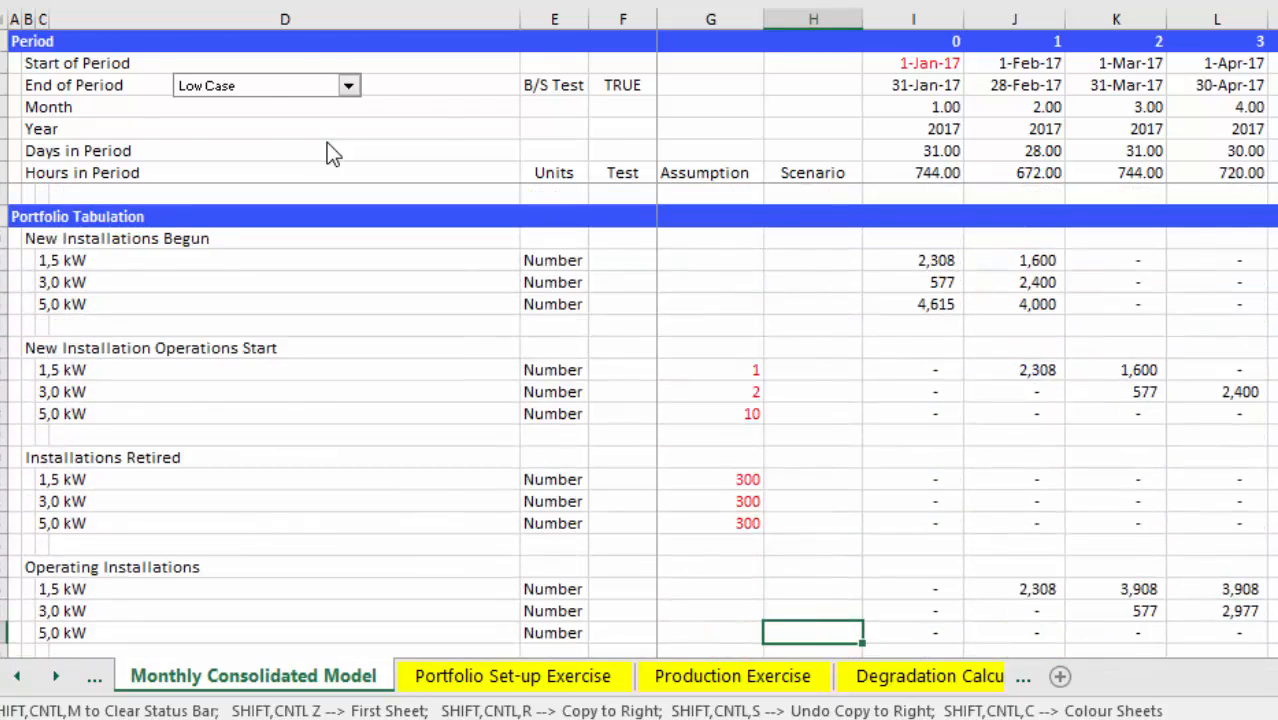
# Return to the Scenario Exercise sheet and go to the High Case value for % Allocated to Retail Use
pyautogui.hotkey('ctrl', 'pagedown')
pyautogui.hotkey('ctrl', 'pagedown')
pyautogui.hotkey('ctrl', 'pagedown')
pyautogui.hotkey('ctrl', 'pagedown')
pyautogui.hotkey('ctrl', 'pagedown')
pyautogui.hotkey('ctrl', 'pagedown')
pyautogui.hotkey('ctrl', 'pagedown')
pyautogui.hotkey('ctrl', 'pagedown')
pyautogui.hotkey('ctrl', 'pagedown')
pyautogui.hotkey('ctrl', 'pagedown')
pyautogui.hotkey('ctrl', 'pagedown')
pyautogui.hotkey('ctrl', 'pagedown')
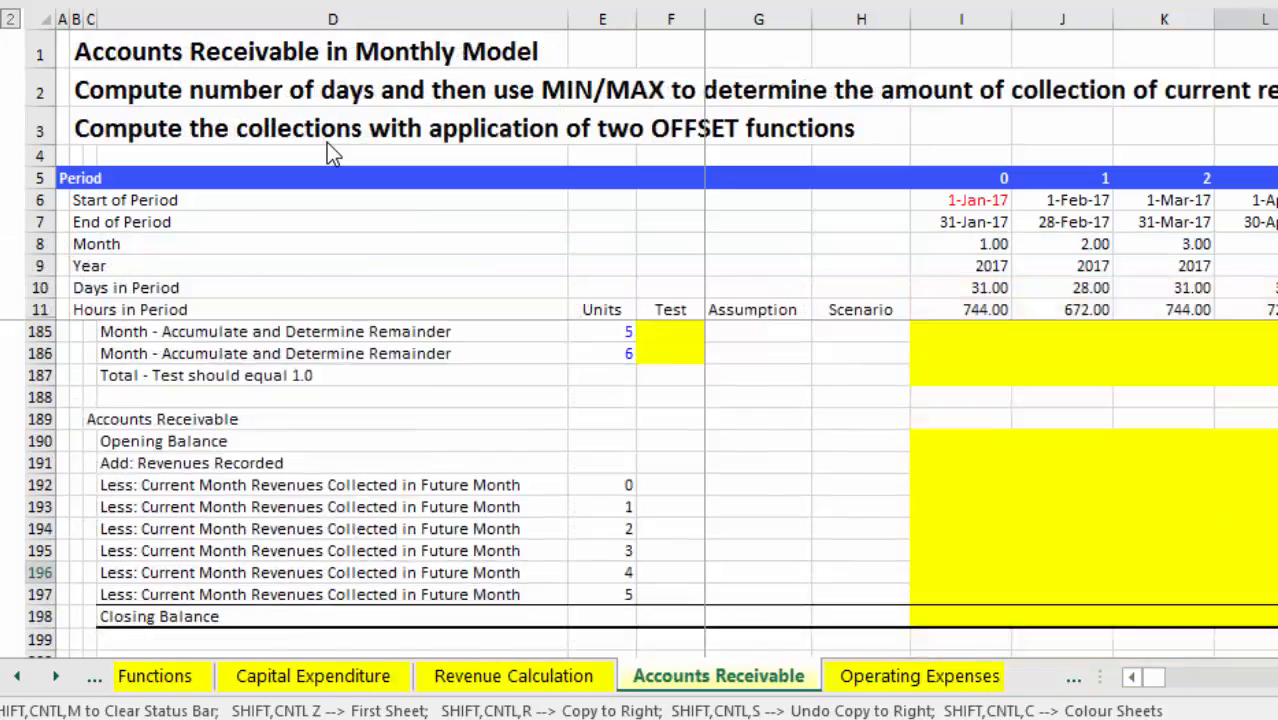
pyautogui.hotkey('ctrl', 'pagedown')
pyautogui.hotkey('ctrl', 'pagedown')
pyautogui.hotkey('ctrl', 'pagedown')
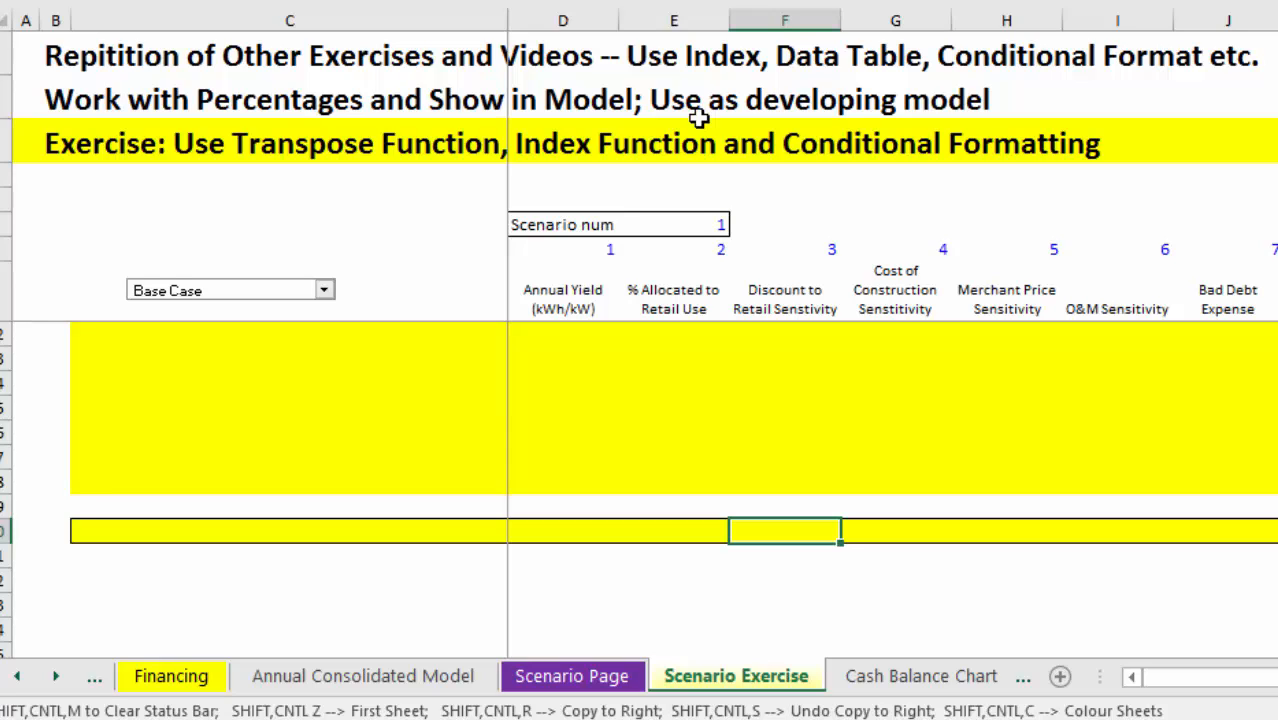
pyautogui.press('Left')
pyautogui.press('Up')
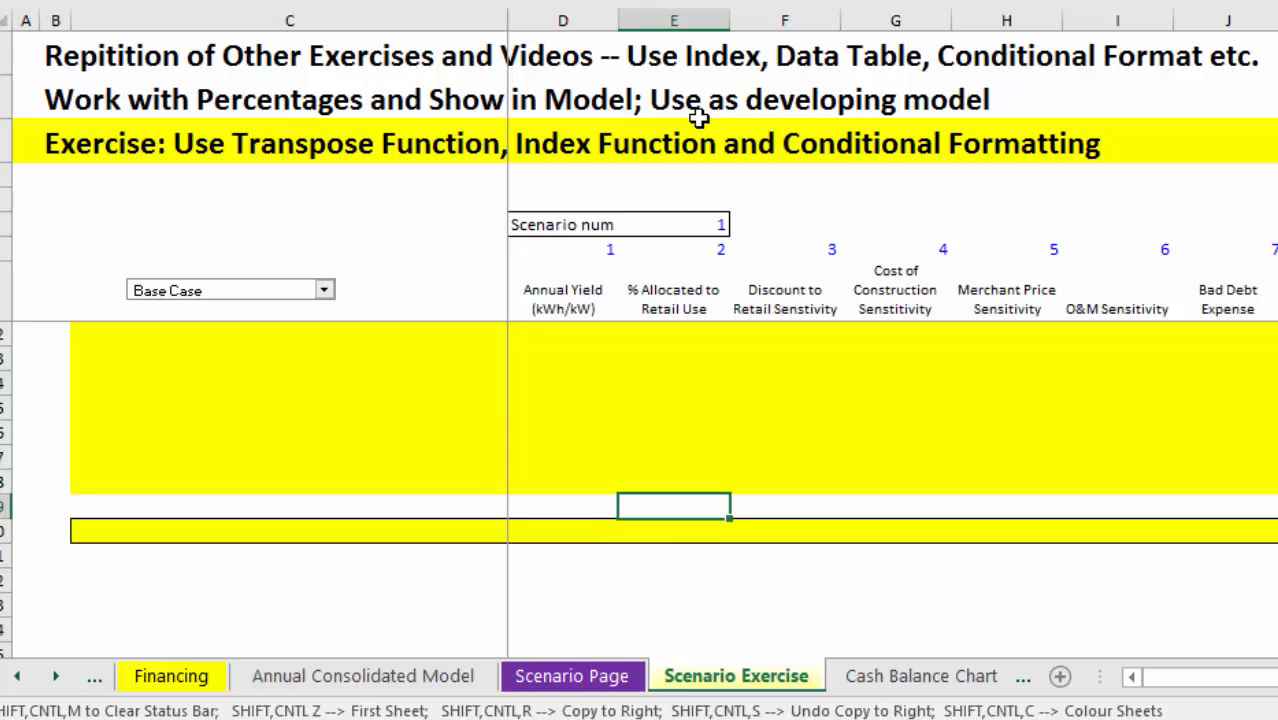
pyautogui.hotkey('ctrl', 'Up')
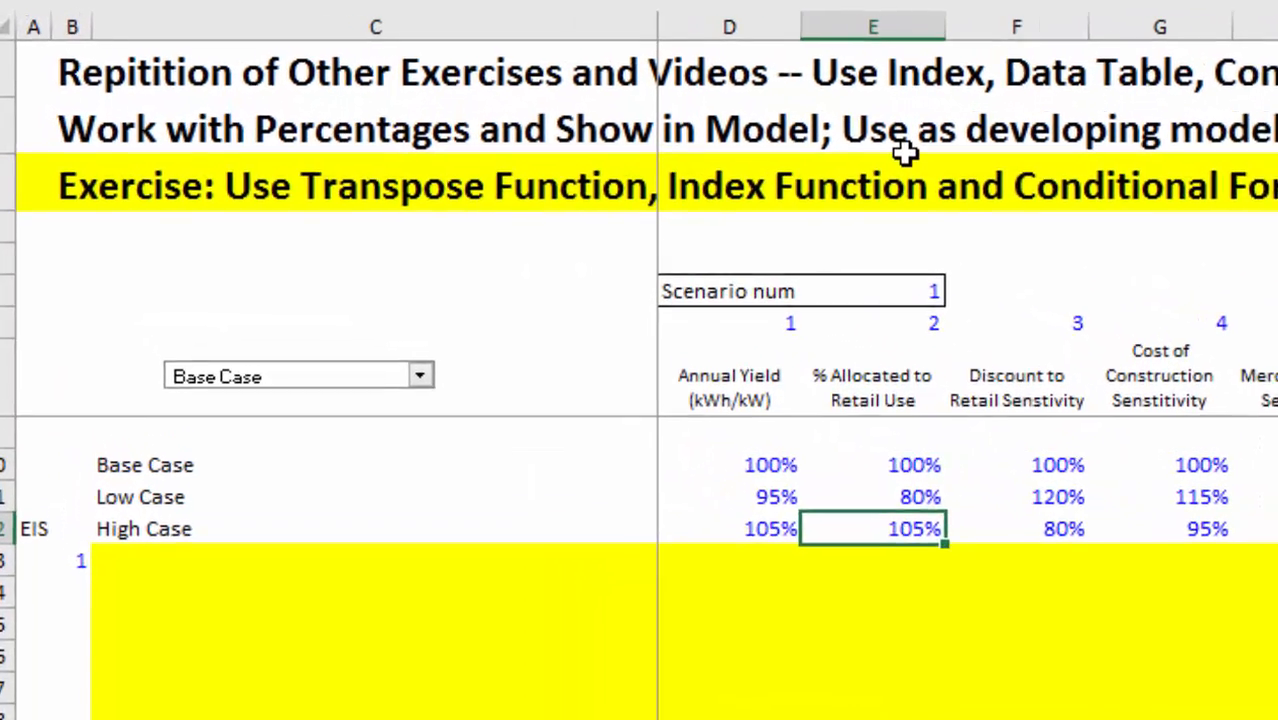
# View the cash balance and debt balance chart sheets, and return to the Scenario Page sheet
pyautogui.hotkey('ctrl', 'pagedown')
pyautogui.hotkey('ctrl', 'pagedown')
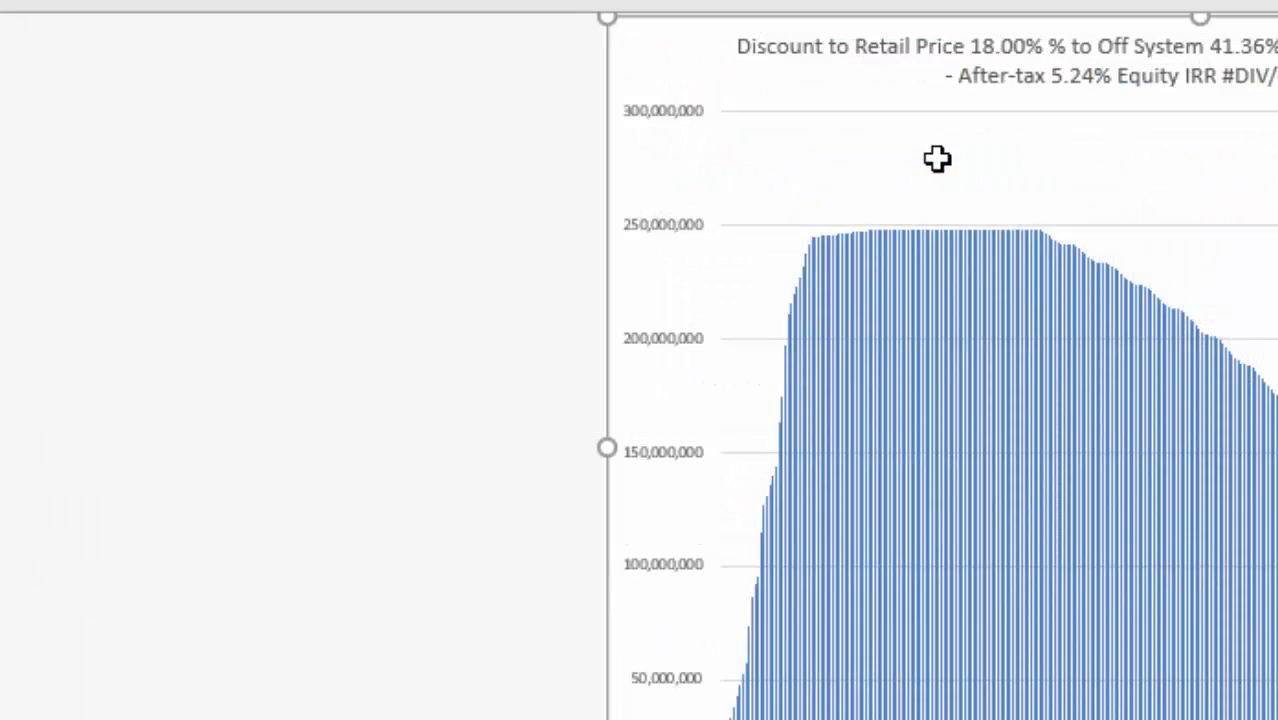
pyautogui.hotkey('ctrl', 'pageup')
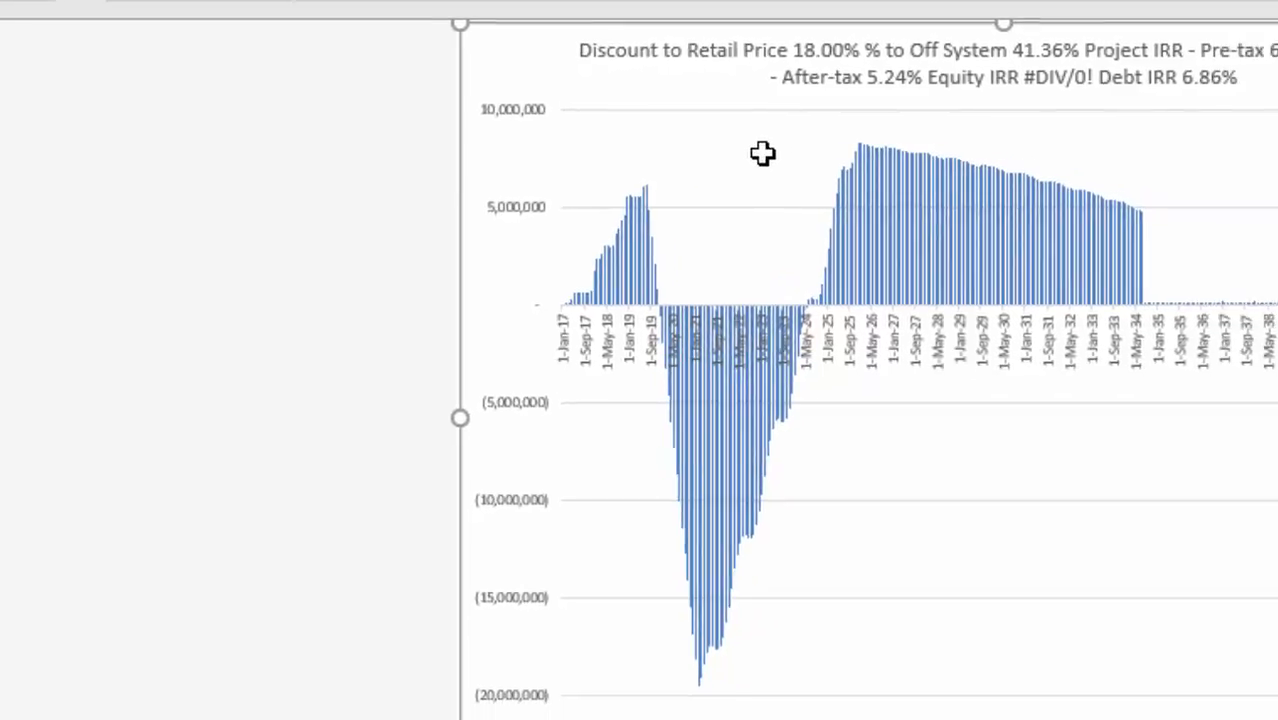
pyautogui.hotkey('ctrl', 'pagedown')
pyautogui.hotkey('ctrl', 'pagedown')
pyautogui.hotkey('ctrl', 'pageup')
pyautogui.hotkey('ctrl', 'pageup')
pyautogui.hotkey('ctrl', 'pageup')
pyautogui.hotkey('ctrl', 'pageup')
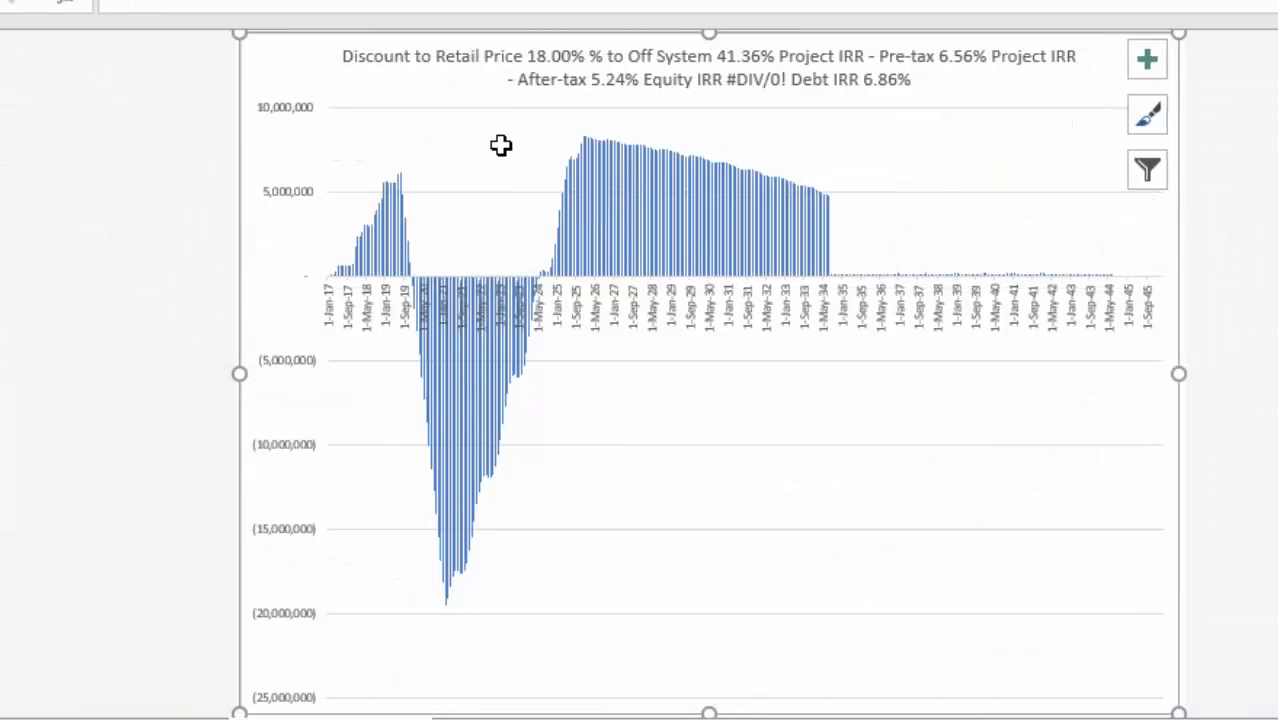
pyautogui.hotkey('ctrl', 'pagedown')
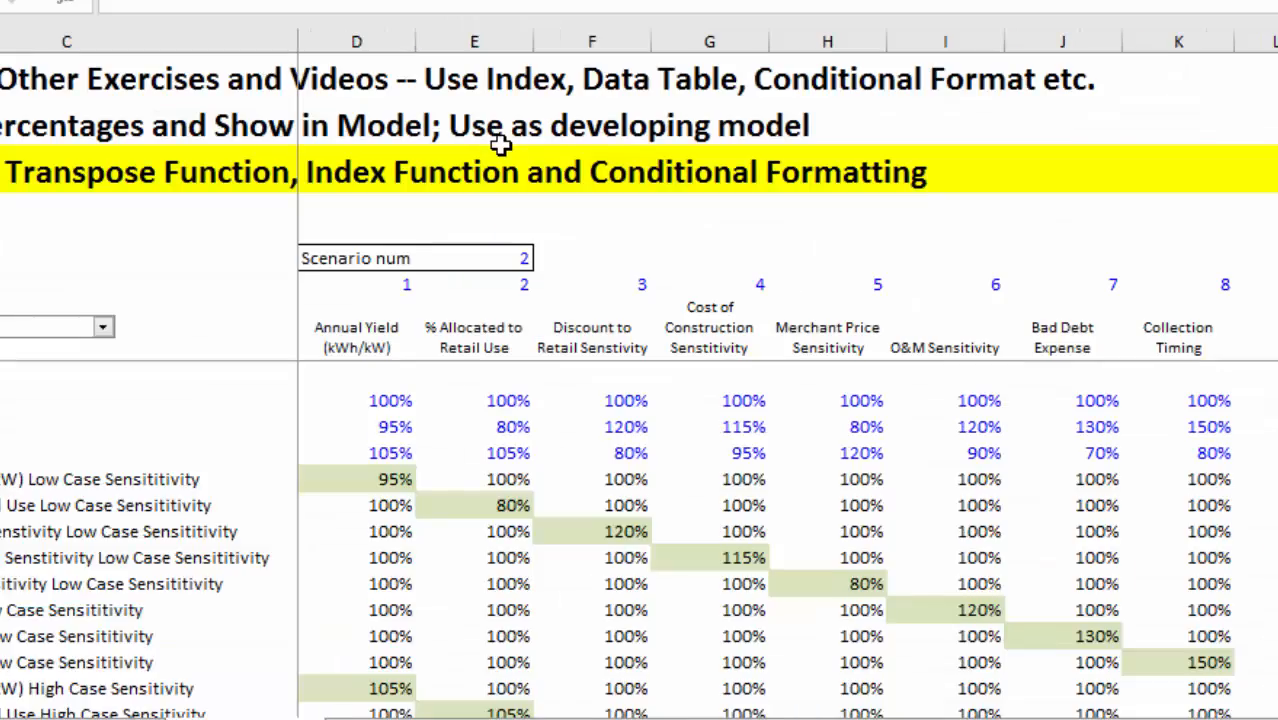
pyautogui.hotkey('ctrl', 'pageup')
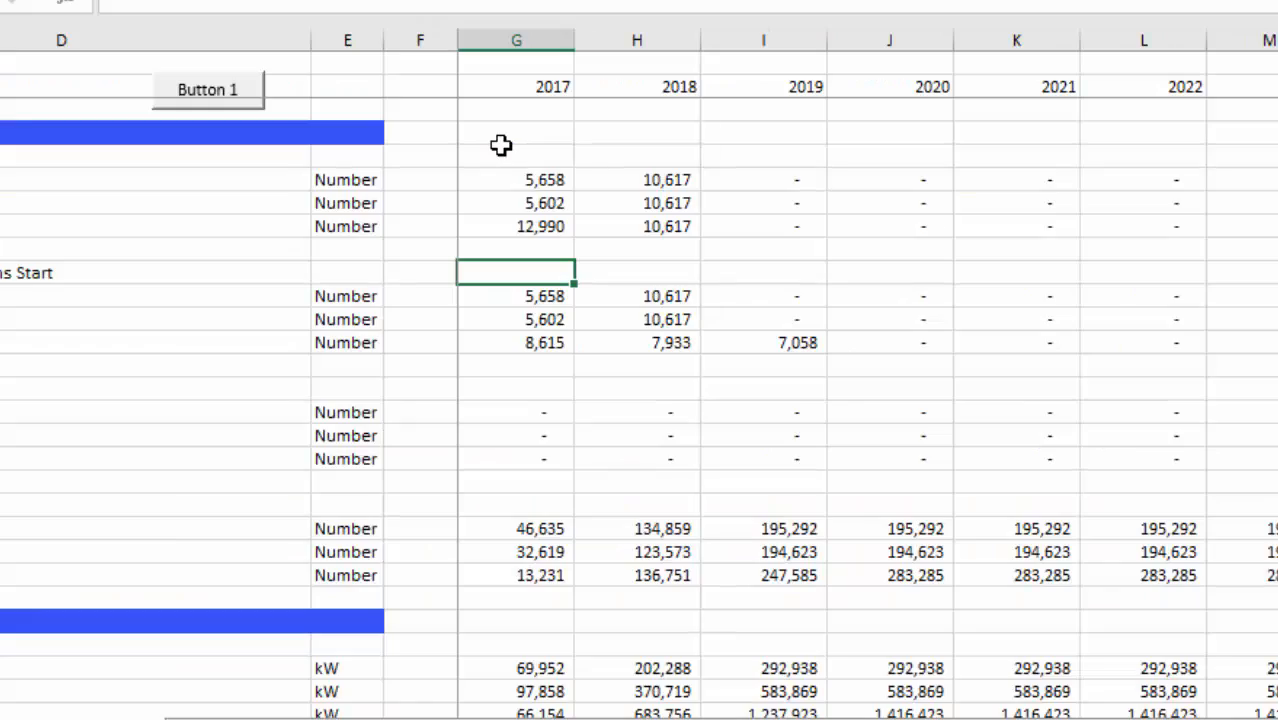
pyautogui.hotkey('ctrl', 'pagedown')
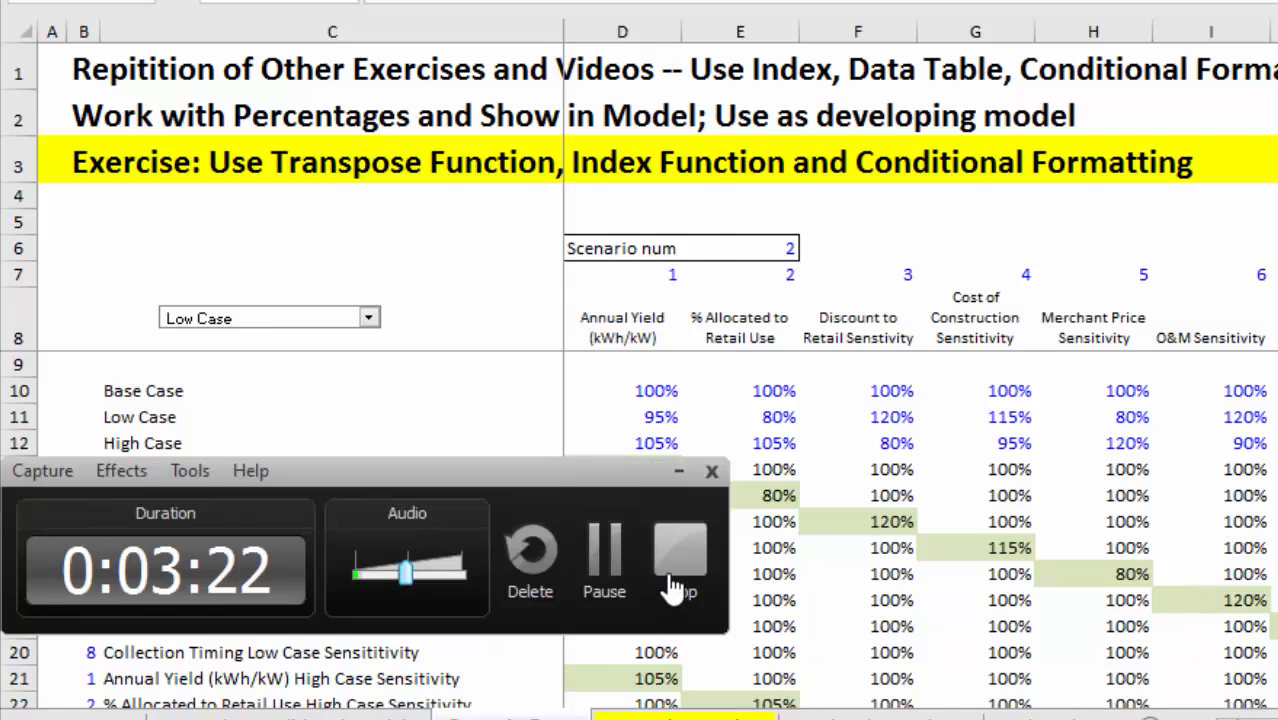
pyautogui.click(668, 565)
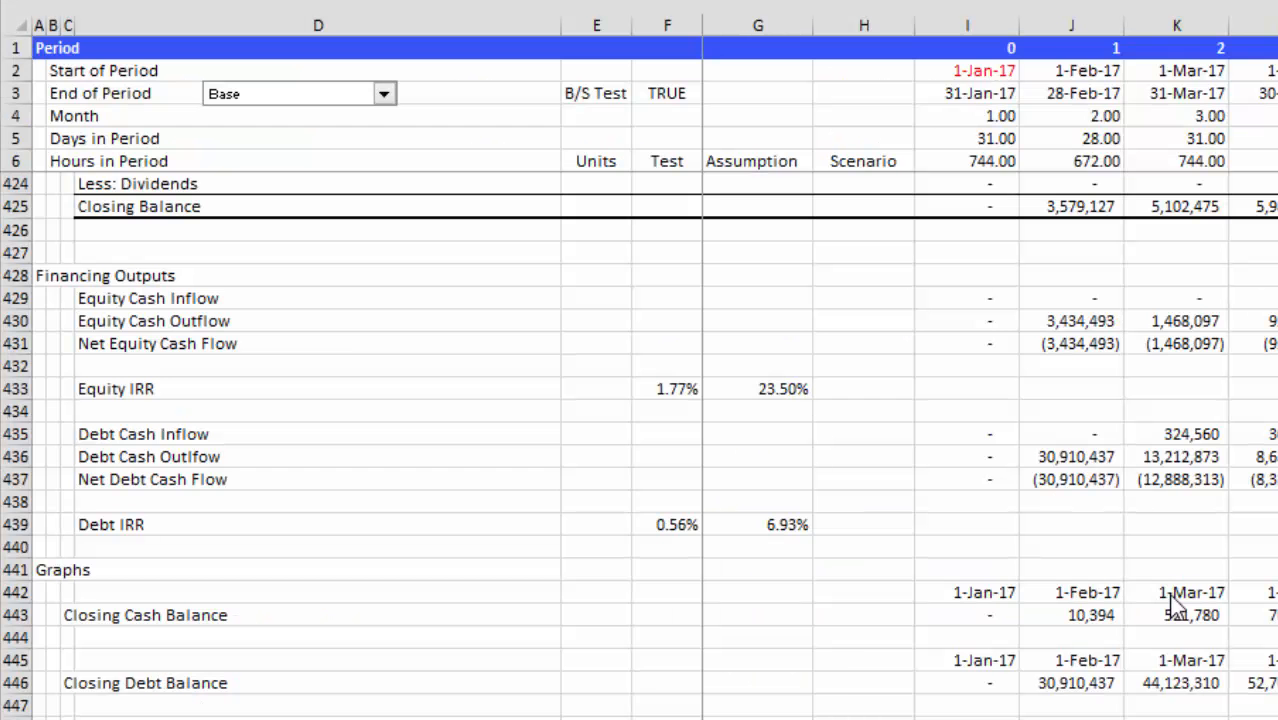
pyautogui.press('Escape')
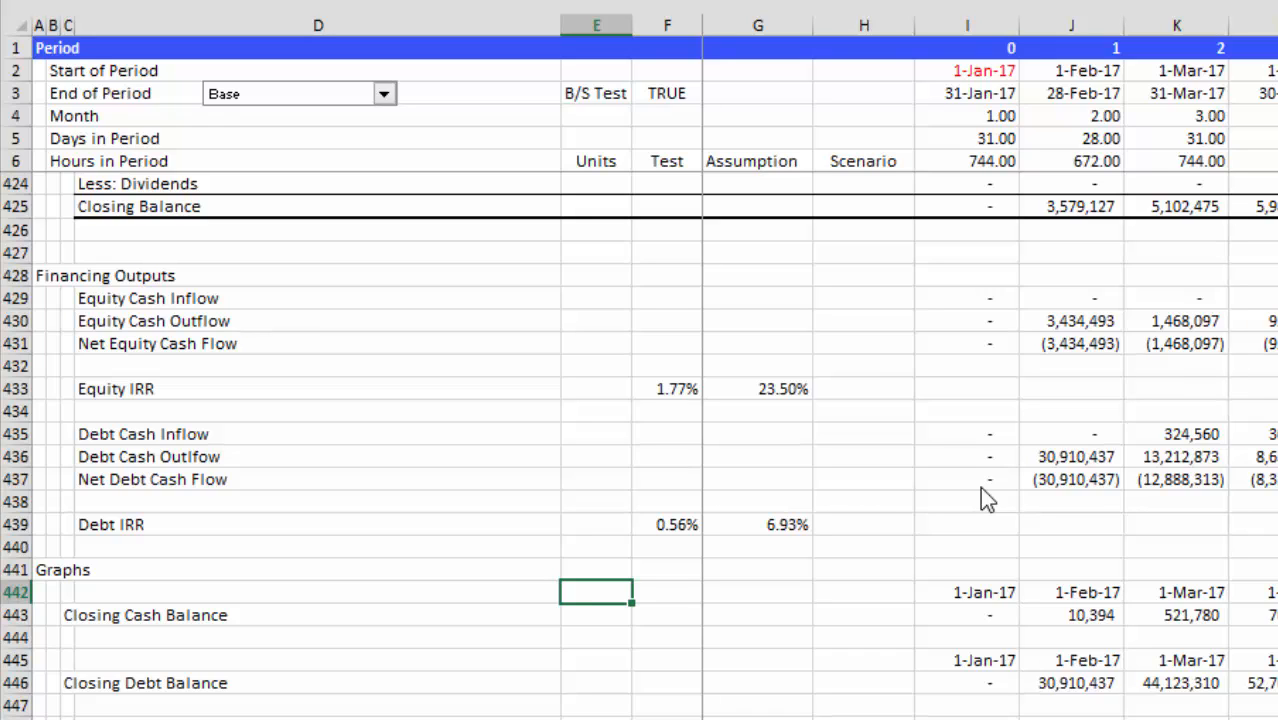
# Look along the Closing Cash Balance row in the Graphs section through to the end of the timeline
pyautogui.press('Right')
pyautogui.press('Right')
pyautogui.press('Right')
pyautogui.press('Right')
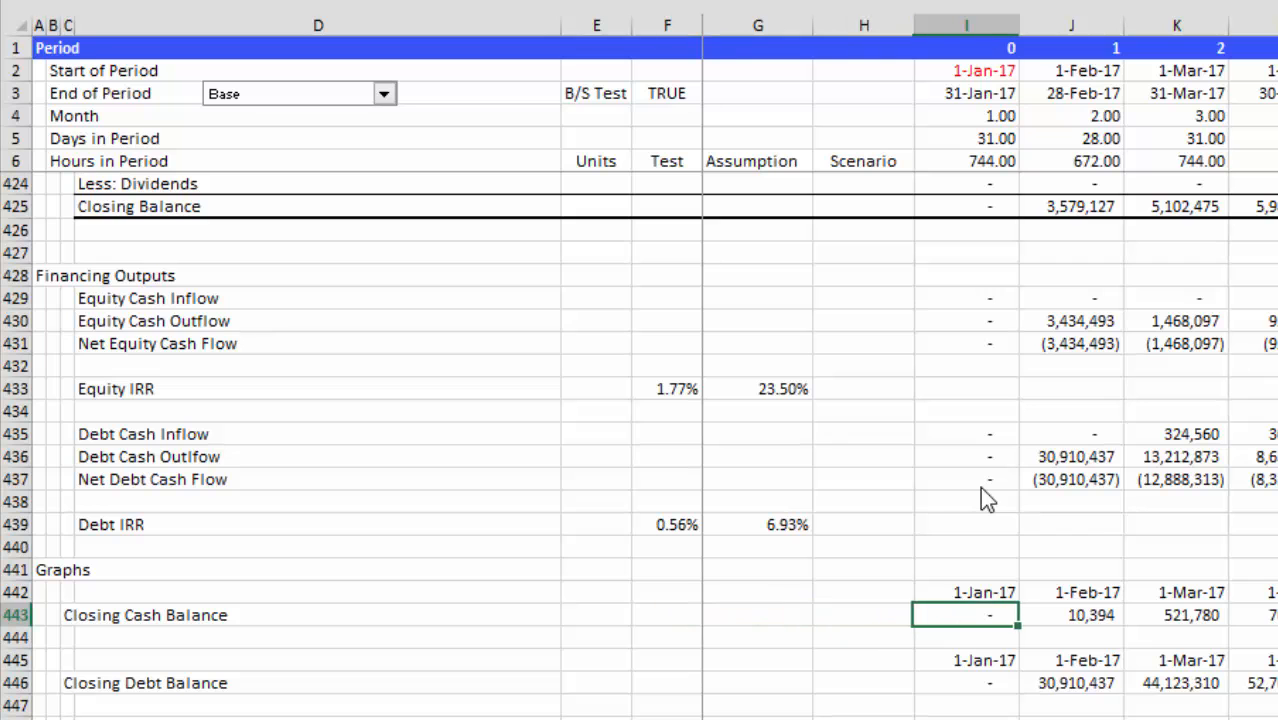
pyautogui.press('Left')
pyautogui.press('Left')
pyautogui.press('Left')
pyautogui.press('Left')
pyautogui.press('Left')
pyautogui.press('Left')
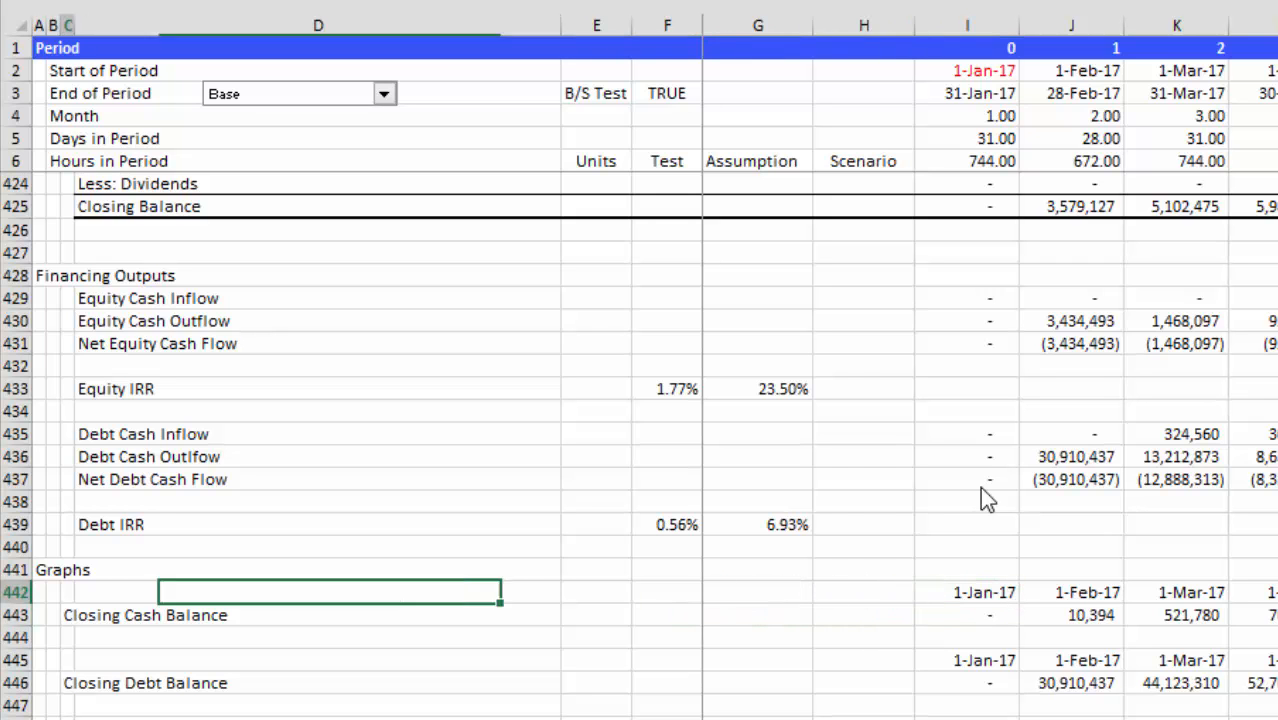
pyautogui.press('Down')
pyautogui.press('Right')
pyautogui.press('Right')
pyautogui.press('Right')
pyautogui.press('Right')
pyautogui.press('Right')
pyautogui.press('Right')
pyautogui.press('Right')
pyautogui.press('Right')
pyautogui.press('Right')
pyautogui.press('Right')
pyautogui.press('Right')
pyautogui.press('Right')
pyautogui.press('Right')
pyautogui.press('Right')
pyautogui.press('Right')
pyautogui.press('Right')
pyautogui.press('Right')
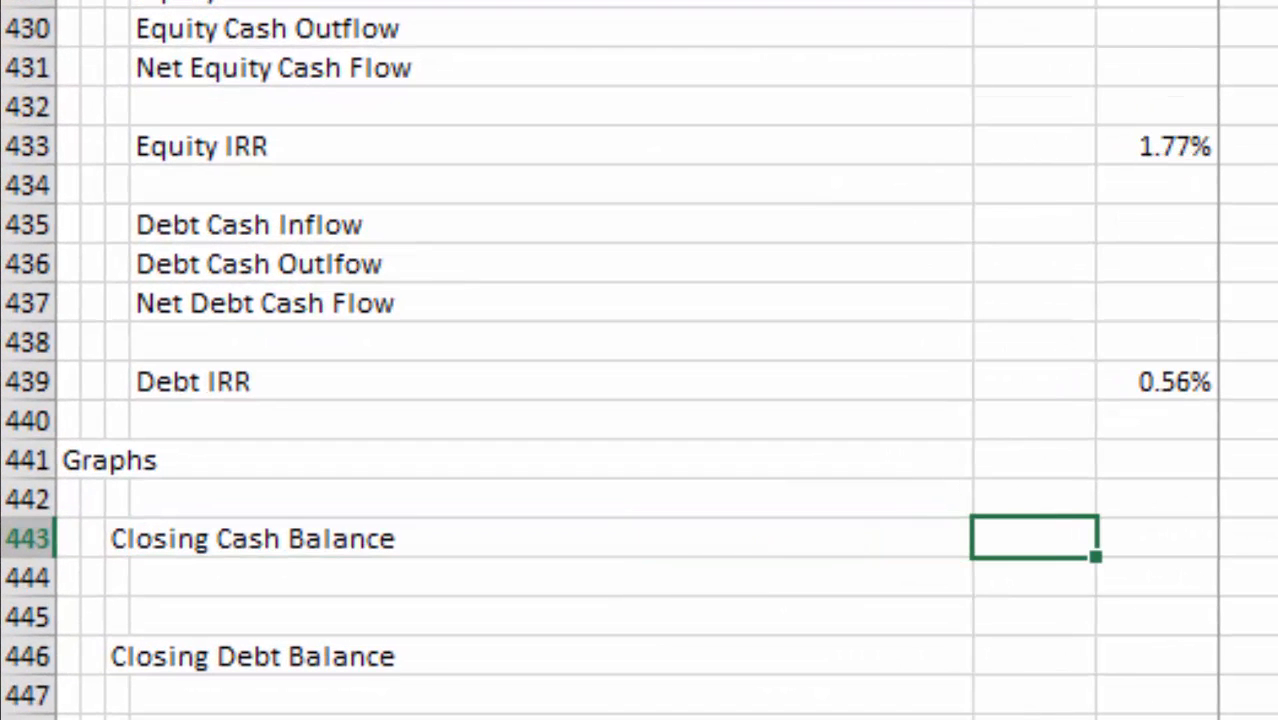
pyautogui.hotkey('ctrl', 'Right')
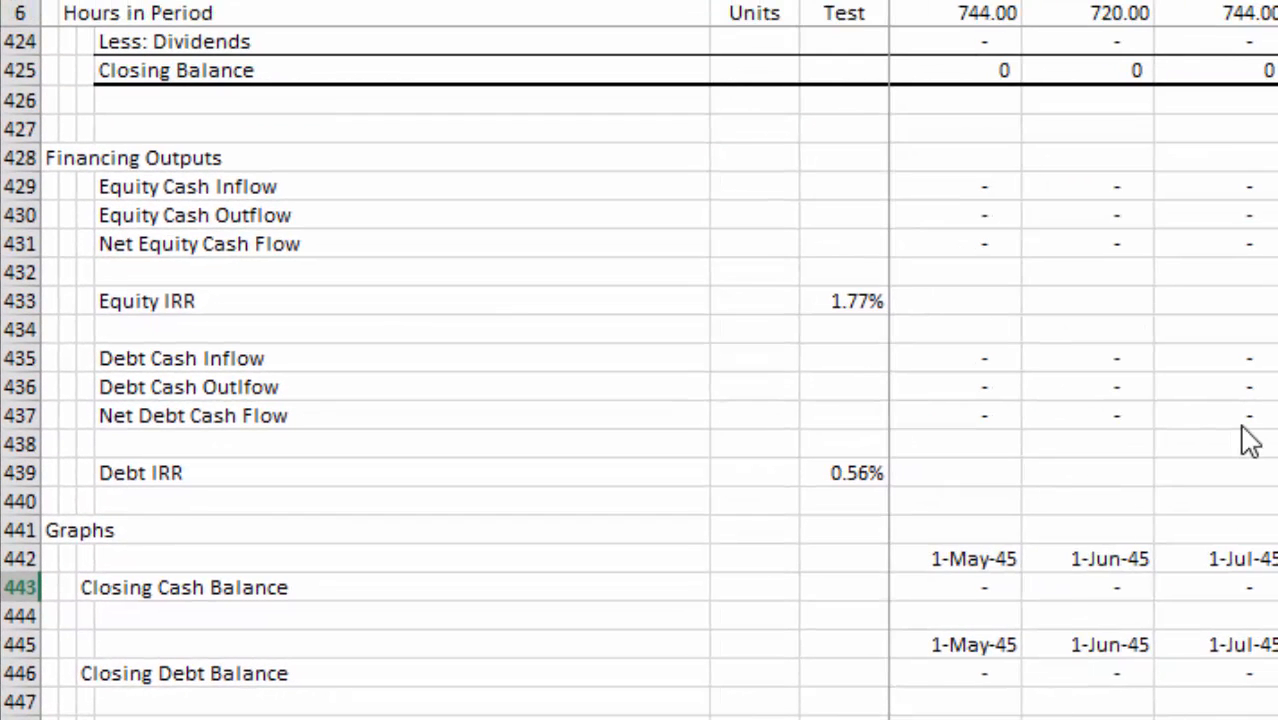
# Return to the start of the timeline and look along the date row above Closing Debt Balance
pyautogui.hotkey('ctrl', 'Left')
pyautogui.press('Left')
pyautogui.press('Left')
pyautogui.press('Left')
pyautogui.press('Left')
pyautogui.press('Left')
pyautogui.press('Down')
pyautogui.press('Down')
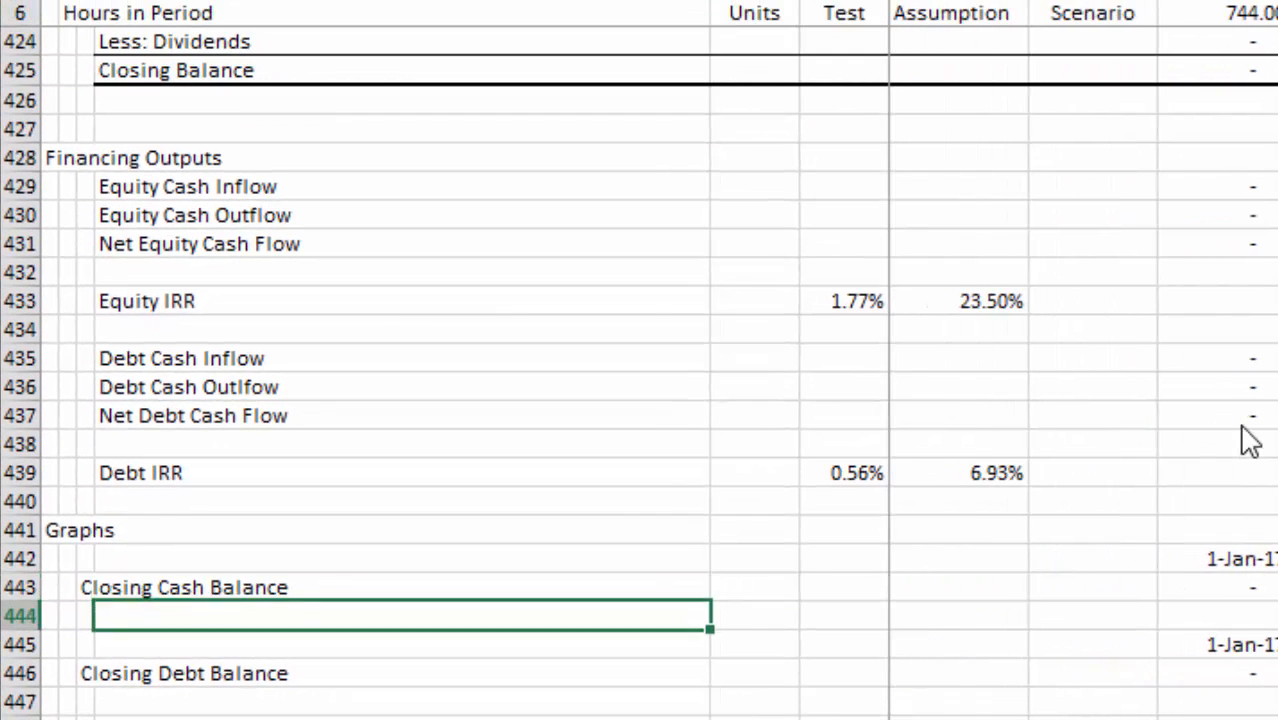
pyautogui.press('Left')
pyautogui.press('Right')
pyautogui.press('Right')
pyautogui.press('Right')
pyautogui.press('Right')
pyautogui.press('Right')
pyautogui.press('Right')
pyautogui.press('Right')
pyautogui.press('Right')
pyautogui.press('Right')
pyautogui.press('Right')
pyautogui.press('Right')
pyautogui.press('Right')
pyautogui.press('Right')
pyautogui.press('Right')
pyautogui.press('Right')
pyautogui.press('Right')
pyautogui.press('Right')
pyautogui.press('Right')
pyautogui.press('Right')
pyautogui.press('Right')
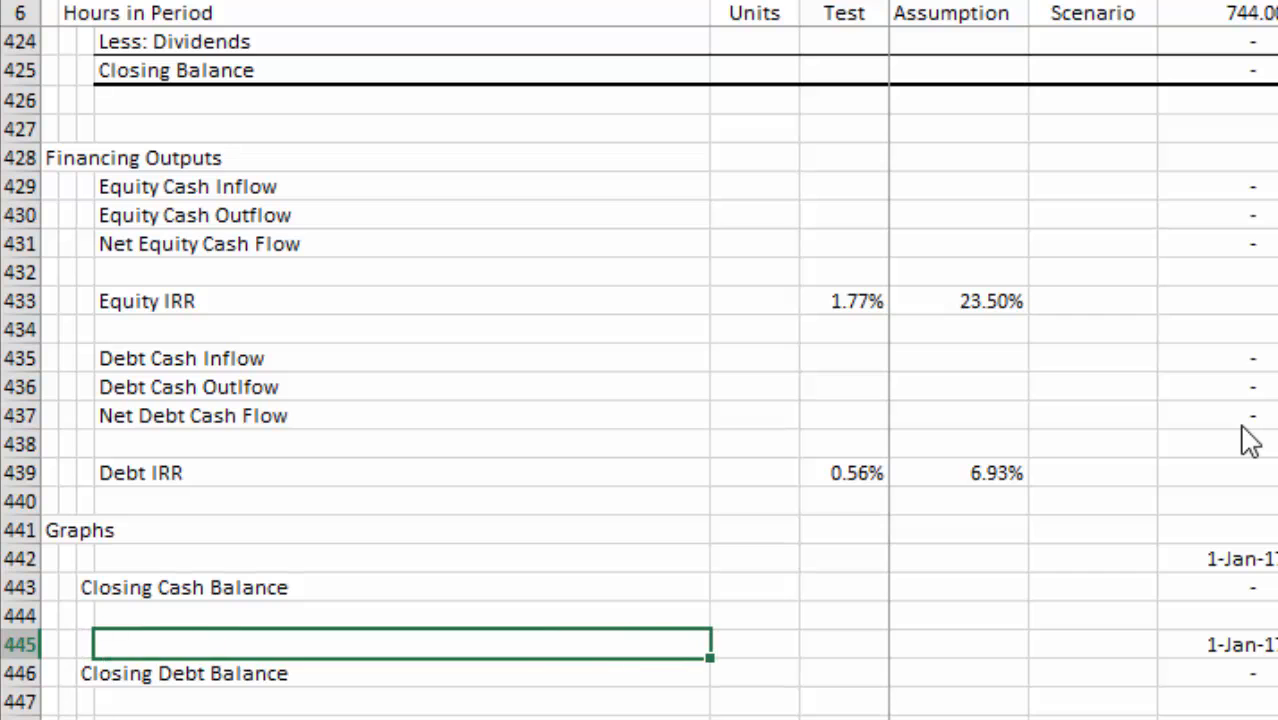
# Look along the date row above Closing Debt Balance into 2019, and go back towards the start of the timeline
pyautogui.press('Right')
pyautogui.press('Right')
pyautogui.press('Right')
pyautogui.press('Right')
pyautogui.press('Right')
pyautogui.press('Right')
pyautogui.press('Right')
pyautogui.press('Right')
pyautogui.press('Right')
pyautogui.press('Right')
pyautogui.press('Right')
pyautogui.press('Right')
pyautogui.press('Right')
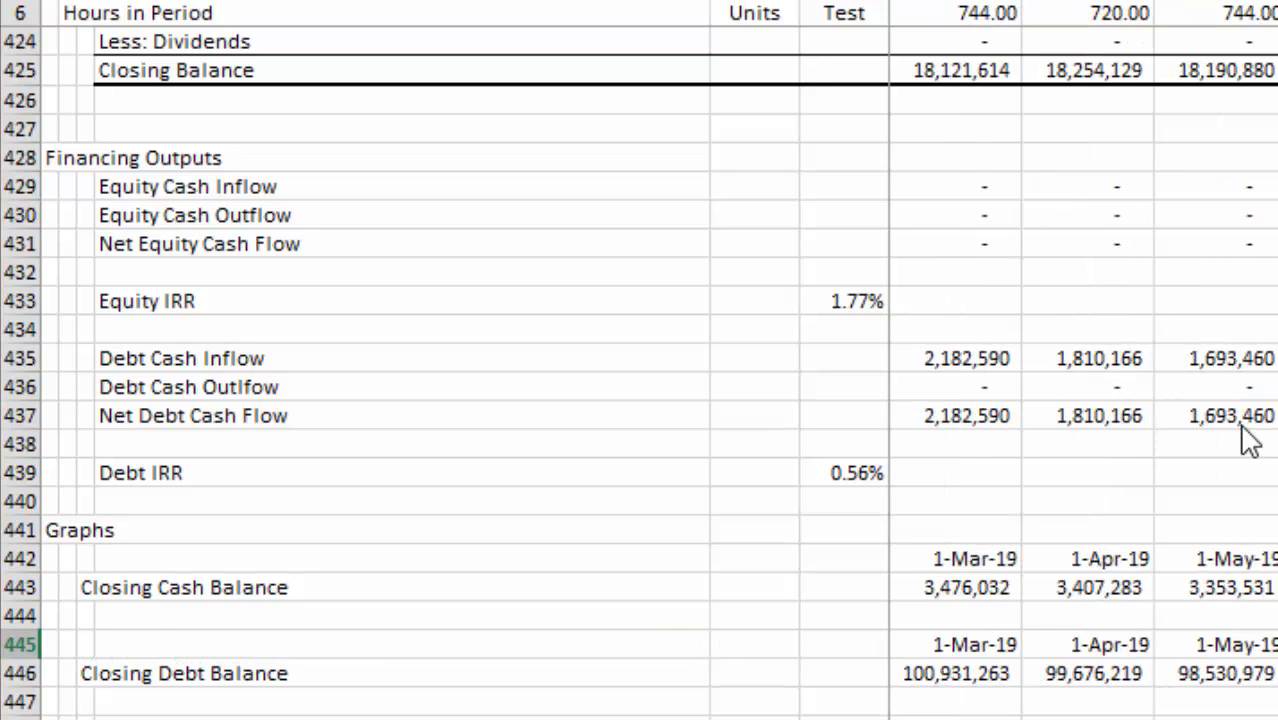
pyautogui.press('Left')
pyautogui.press('Left')
pyautogui.press('Left')
pyautogui.press('Left')
pyautogui.press('Left')
pyautogui.press('Left')
pyautogui.press('Left')
pyautogui.press('Left')
pyautogui.press('Left')
pyautogui.press('Left')
pyautogui.press('Left')
pyautogui.press('Left')
pyautogui.press('Left')
pyautogui.press('Left')
pyautogui.press('Left')
pyautogui.press('Left')
pyautogui.press('Left')
pyautogui.press('Left')
pyautogui.press('Left')
pyautogui.press('Left')
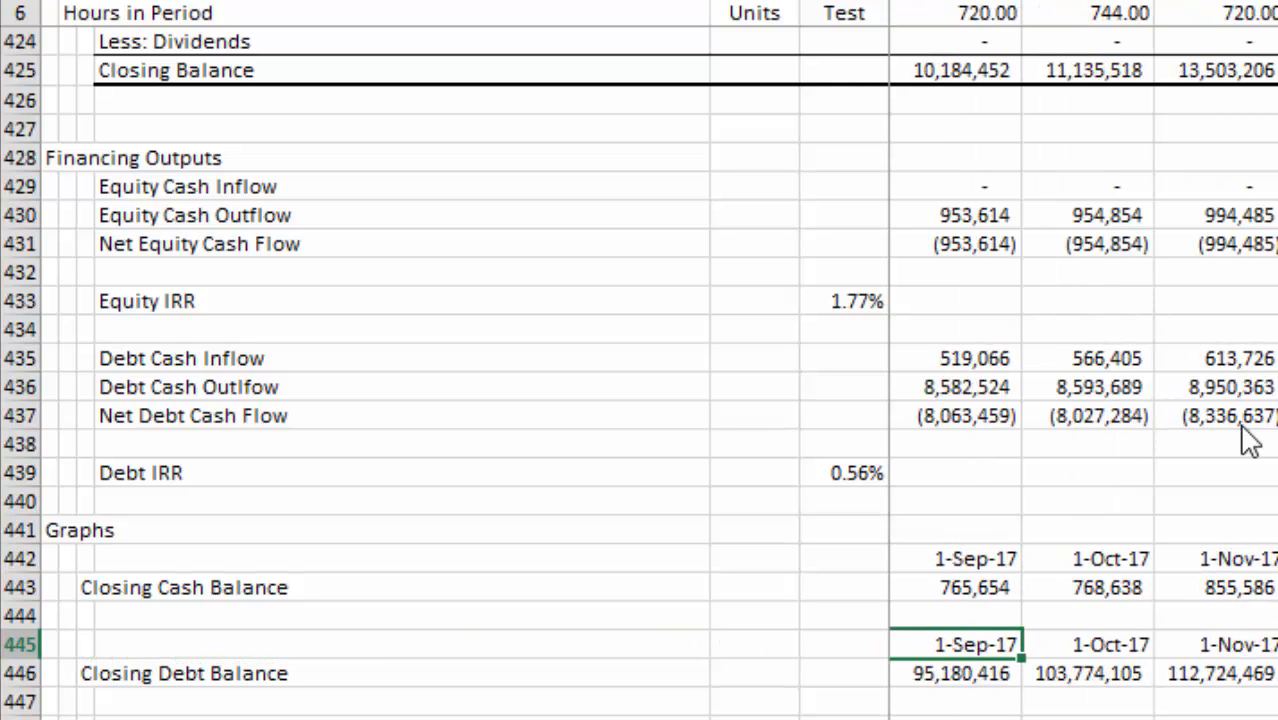
# Return to the scenario sheet and go to the Annual Yield column of the sensitivity table
pyautogui.hotkey('ctrl', 'pageup')
pyautogui.hotkey('ctrl', 'pageup')
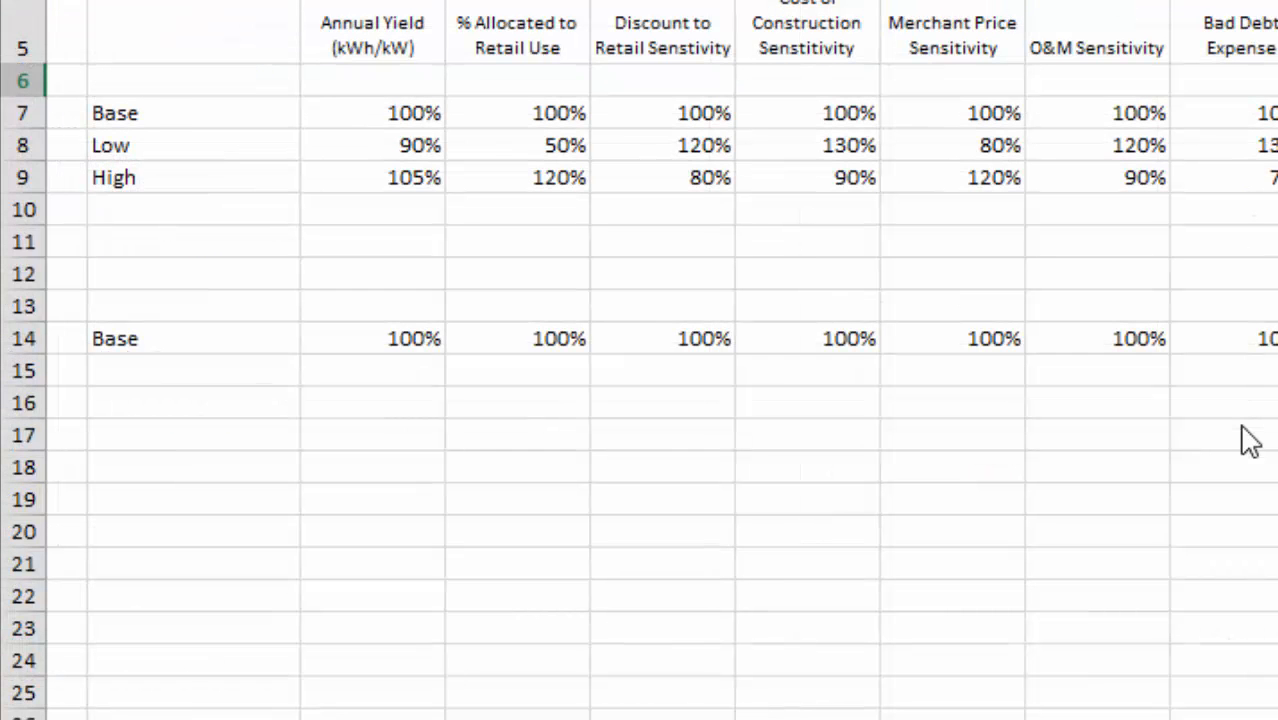
pyautogui.press('Left')
pyautogui.press('Left')
pyautogui.press('Left')
pyautogui.press('Left')
pyautogui.press('Left')
pyautogui.press('Left')
pyautogui.press('Left')
pyautogui.press('Left')
pyautogui.press('Left')
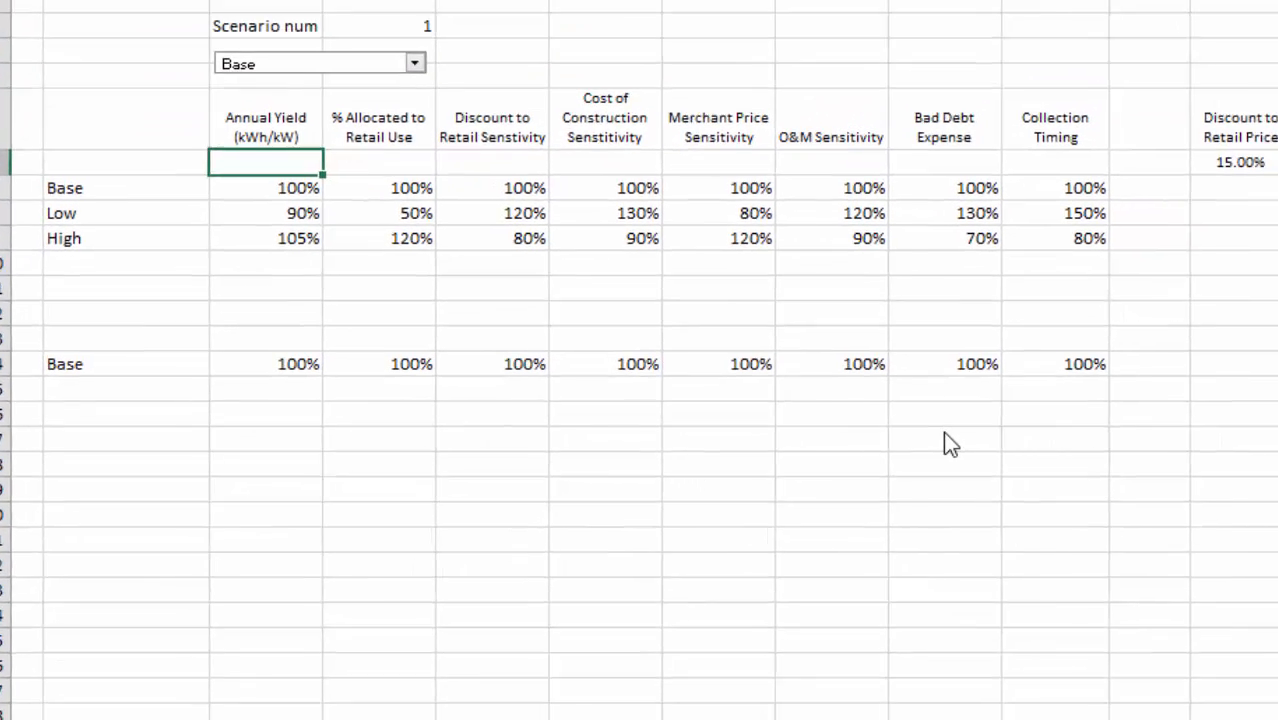
# Look back and forth along the Base row of the sensitivity table, from Annual Yield to Collection Timing
pyautogui.press('Down')
pyautogui.press('Right')
pyautogui.press('Right')
pyautogui.press('Right')
pyautogui.press('Right')
pyautogui.press('Right')
pyautogui.press('Right')
pyautogui.press('Right')
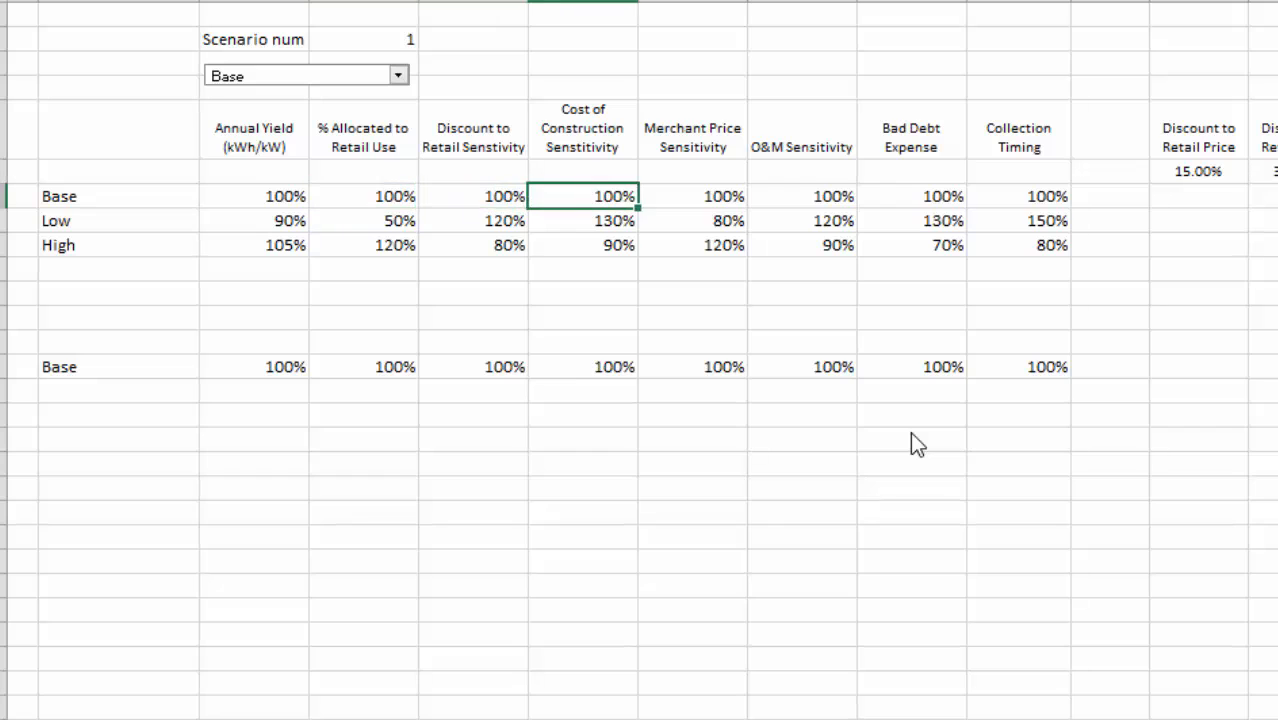
pyautogui.press('Right')
pyautogui.press('Right')
pyautogui.press('Right')
pyautogui.press('Left')
pyautogui.press('Left')
pyautogui.press('Left')
pyautogui.press('Left')
pyautogui.press('Left')
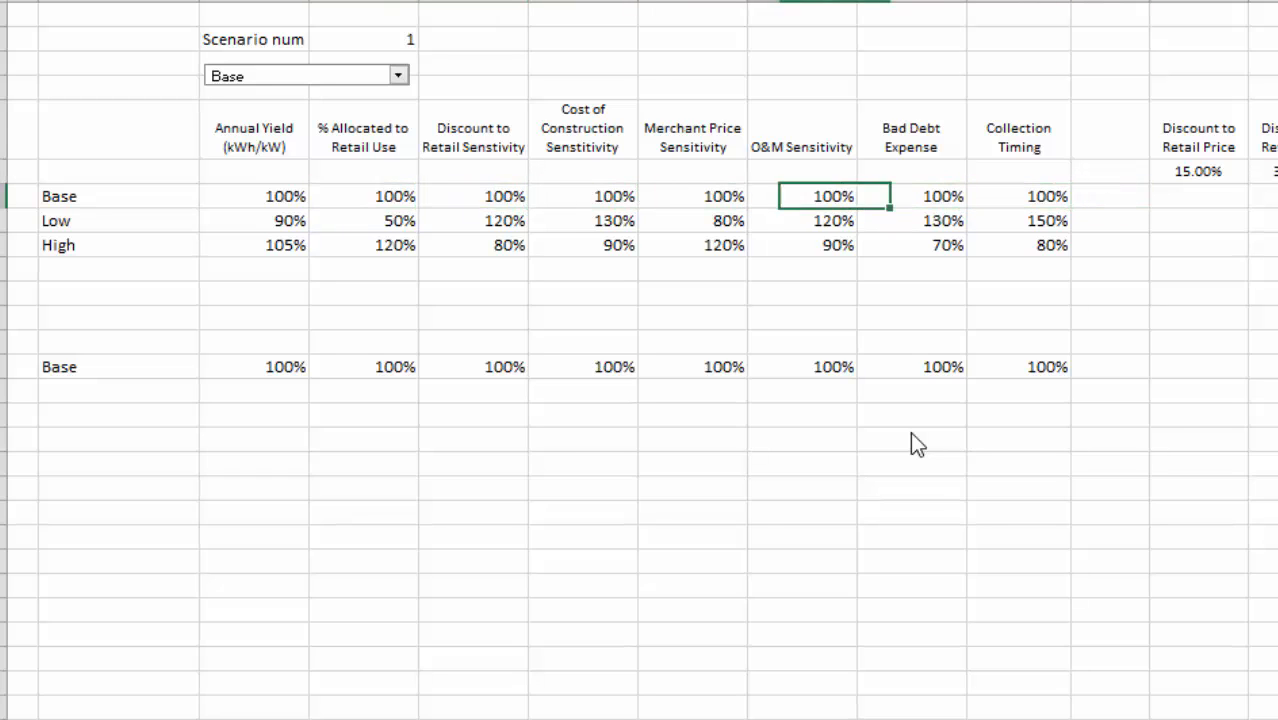
pyautogui.press('Left')
pyautogui.press('Right')
pyautogui.press('Right')
pyautogui.press('Right')
pyautogui.press('Right')
pyautogui.press('Right')
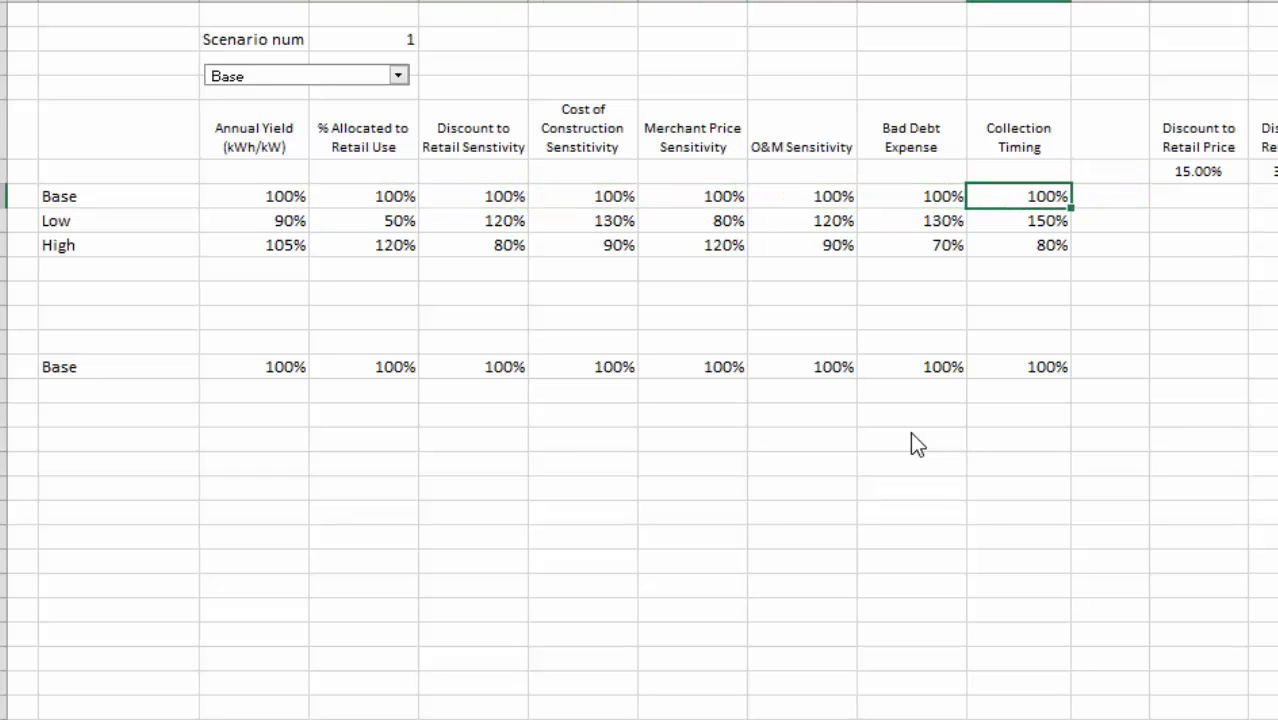
pyautogui.press('Left')
pyautogui.press('Left')
pyautogui.press('Left')
pyautogui.press('Left')
pyautogui.press('Left')
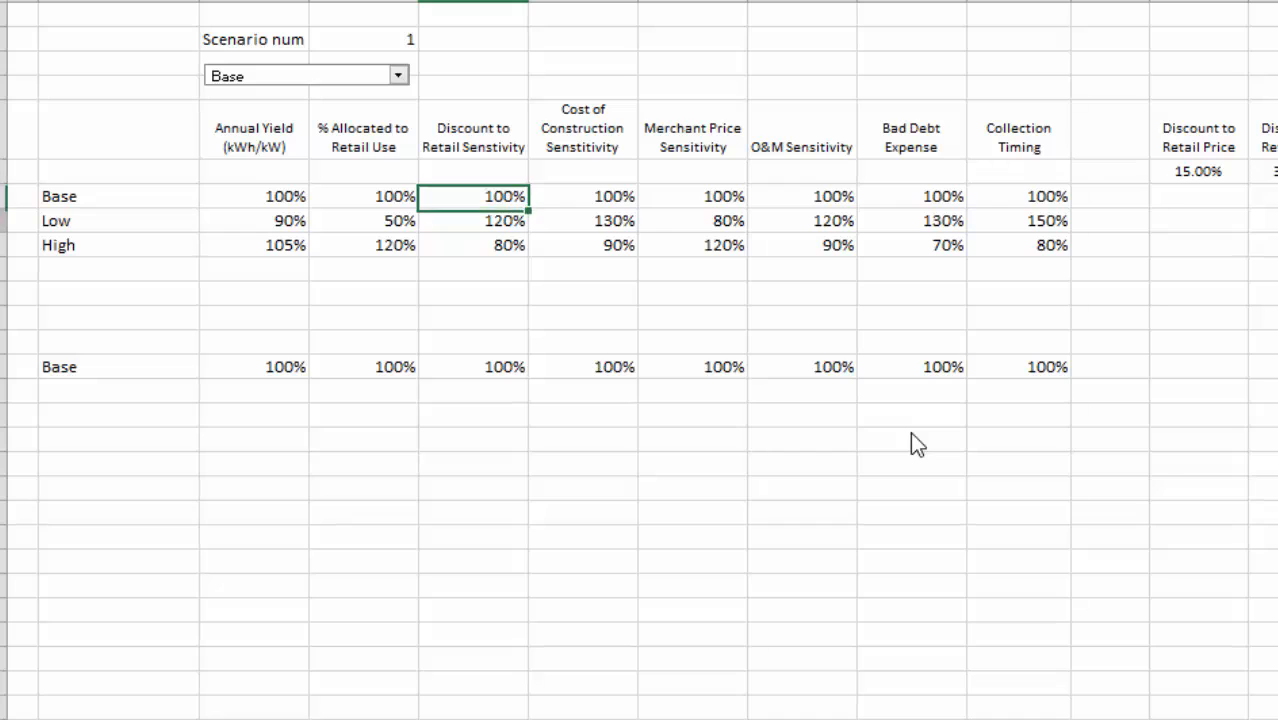
# Examine the Low and High case values for % Allocated to Retail Use and Annual Yield, and return to the Annual Yield Base value
pyautogui.press('Down')
pyautogui.press('Up')
pyautogui.press('Left')
pyautogui.press('Down')
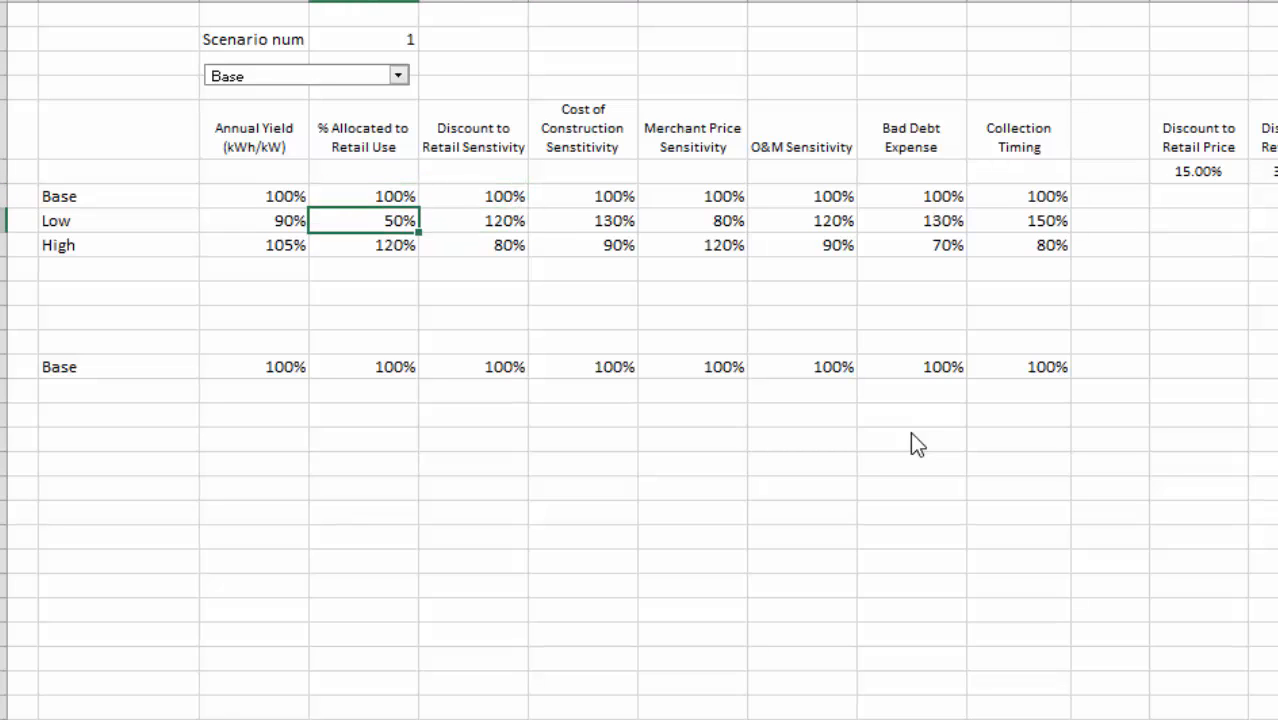
pyautogui.press('Down')
pyautogui.press('Left')
pyautogui.press('Down')
pyautogui.press('Left')
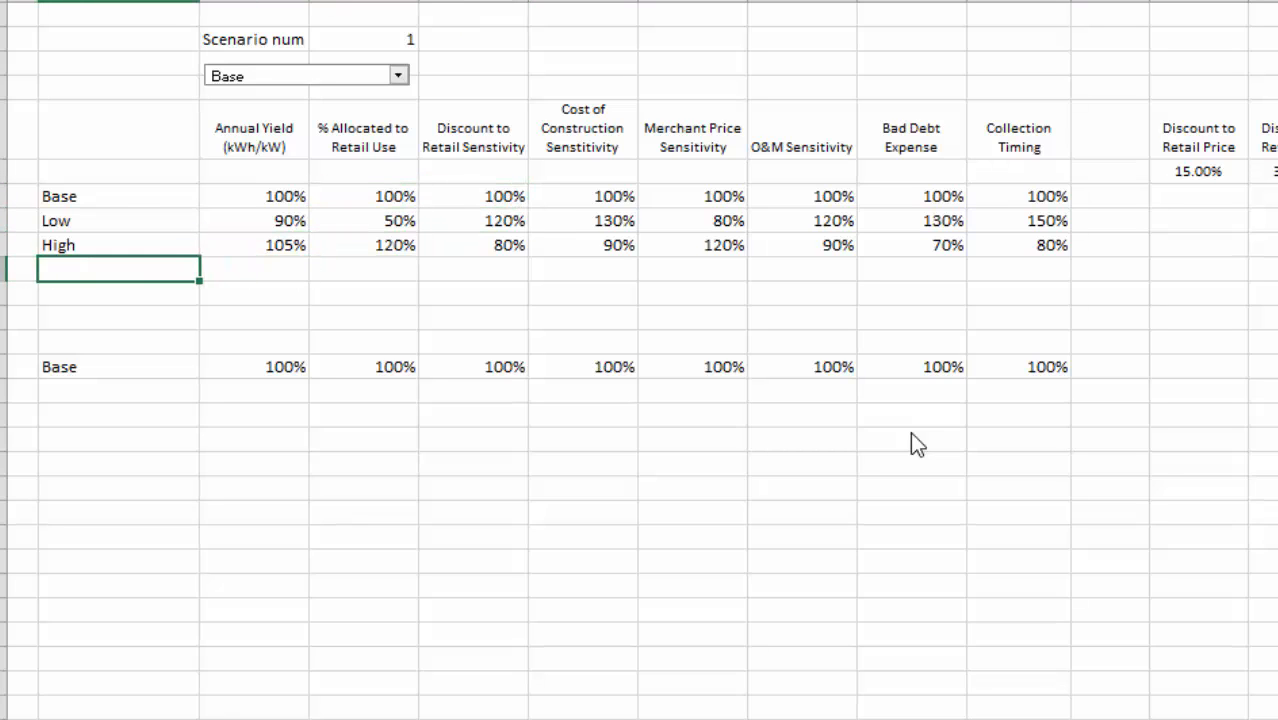
pyautogui.press('Up')
pyautogui.press('Up')
pyautogui.press('Up')
pyautogui.press('Right')
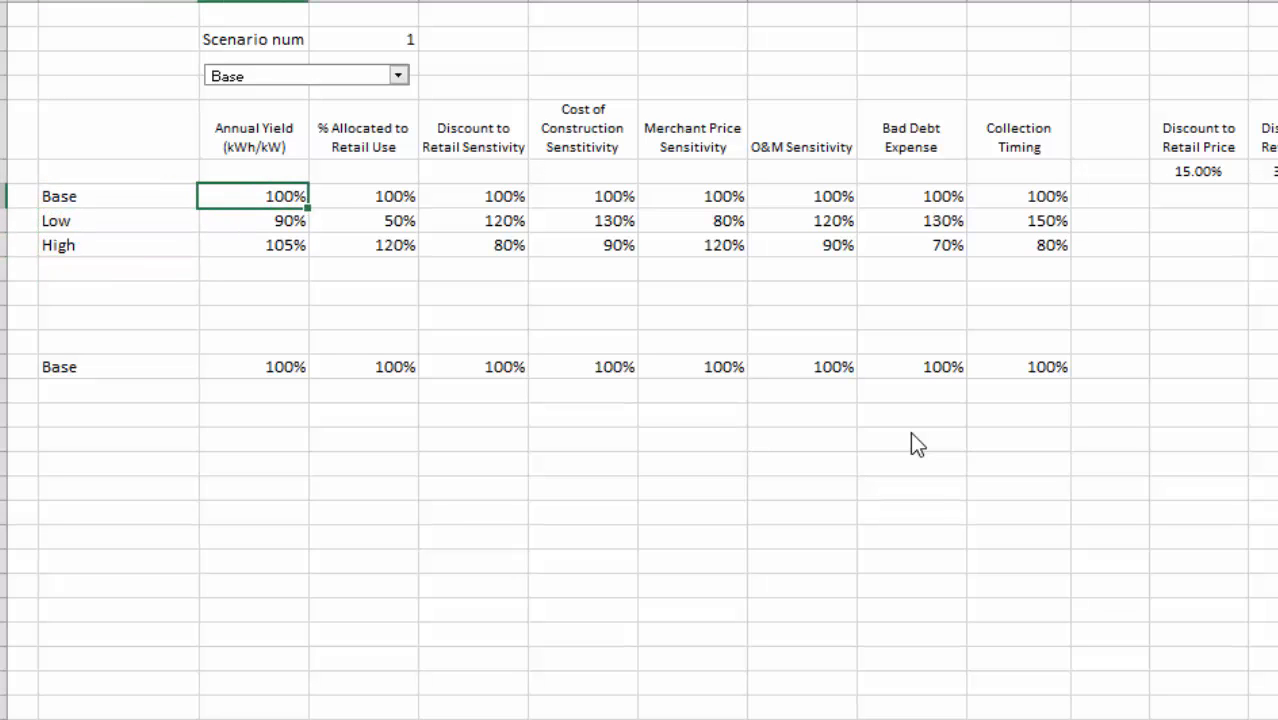
# Look along the sensitivity headings to Collection Timing and go down to its Base value
pyautogui.press('Up')
pyautogui.press('Up')
pyautogui.press('Right')
pyautogui.press('Right')
pyautogui.press('Right')
pyautogui.press('Right')
pyautogui.press('Right')
pyautogui.press('Right')
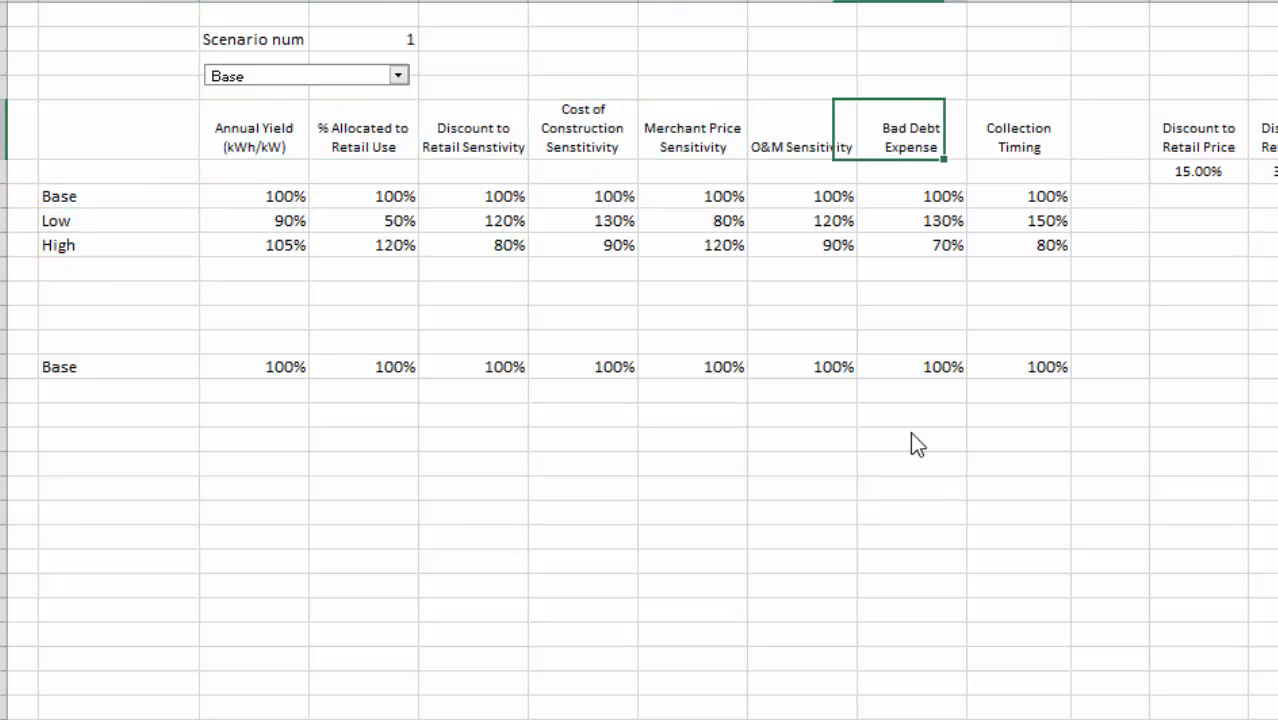
pyautogui.press('Right')
pyautogui.press('Down')
pyautogui.press('Down')
# Select the whole monthly model sheet and format its section title rows with a blue fill and bold white text
pyautogui.hotkey('ctrl', 'pageup')
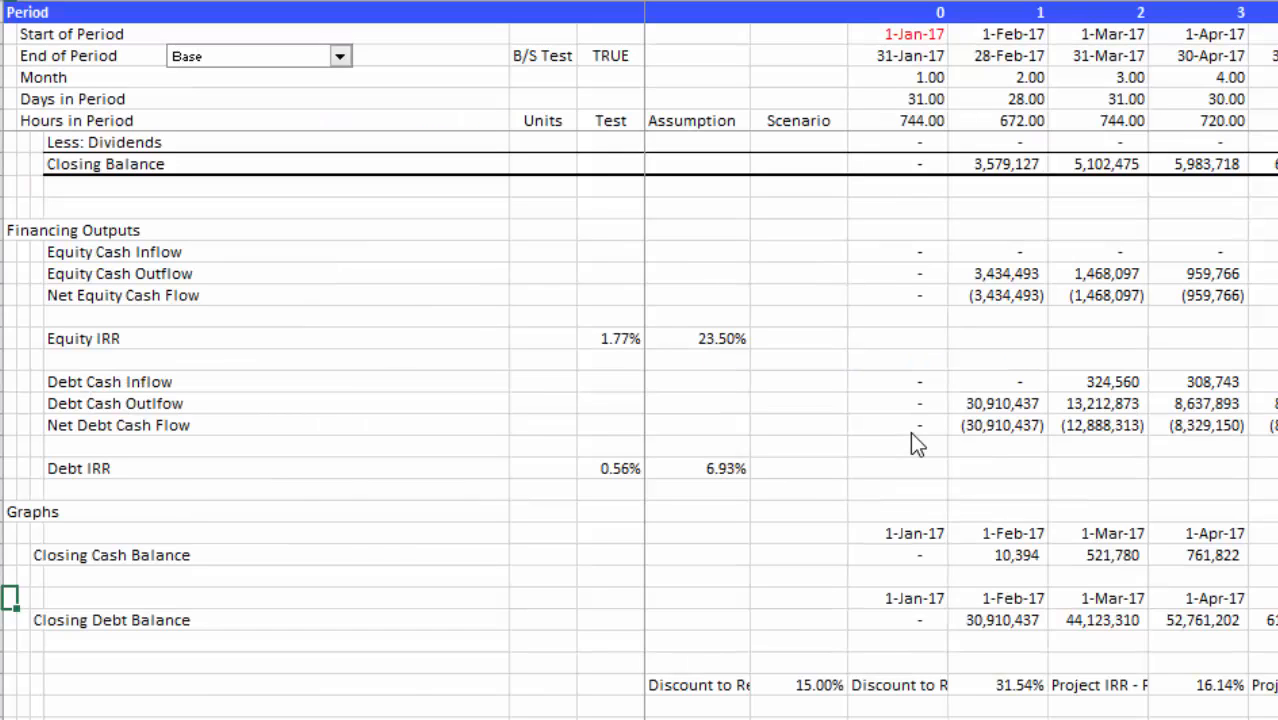
pyautogui.press('Right')
pyautogui.hotkey('ctrl', 'a')
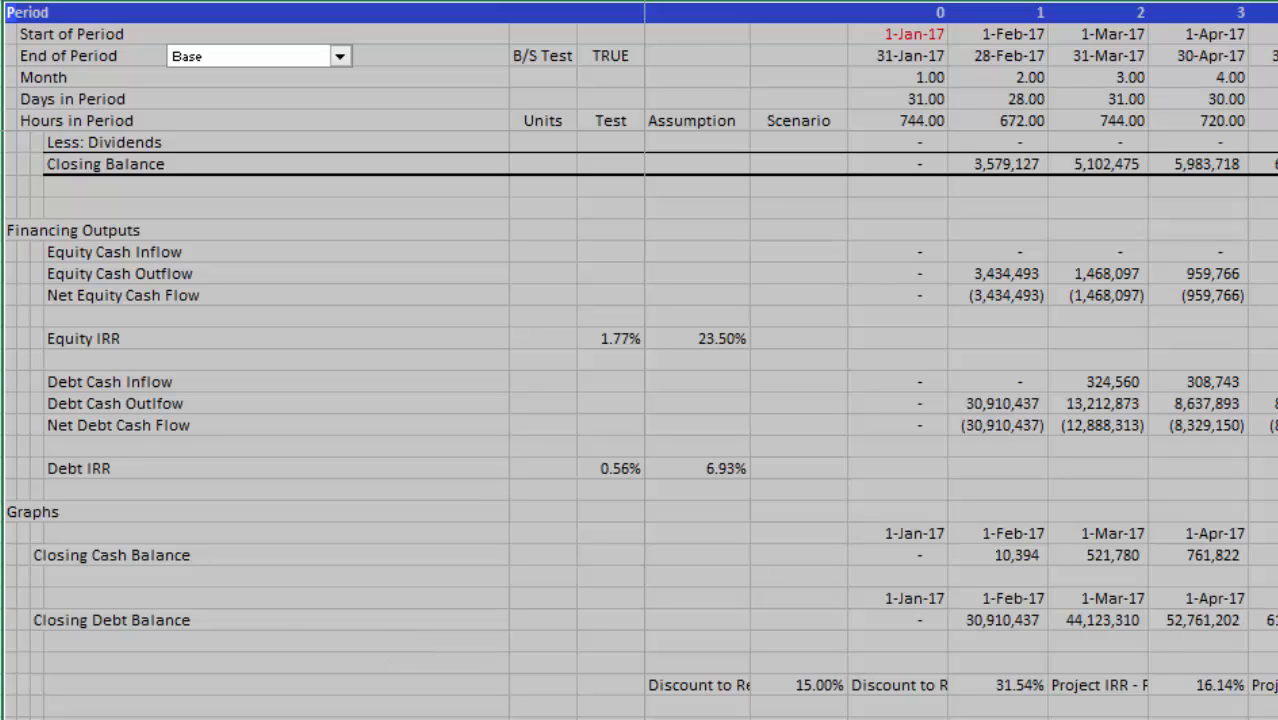
pyautogui.click(1218, 693)
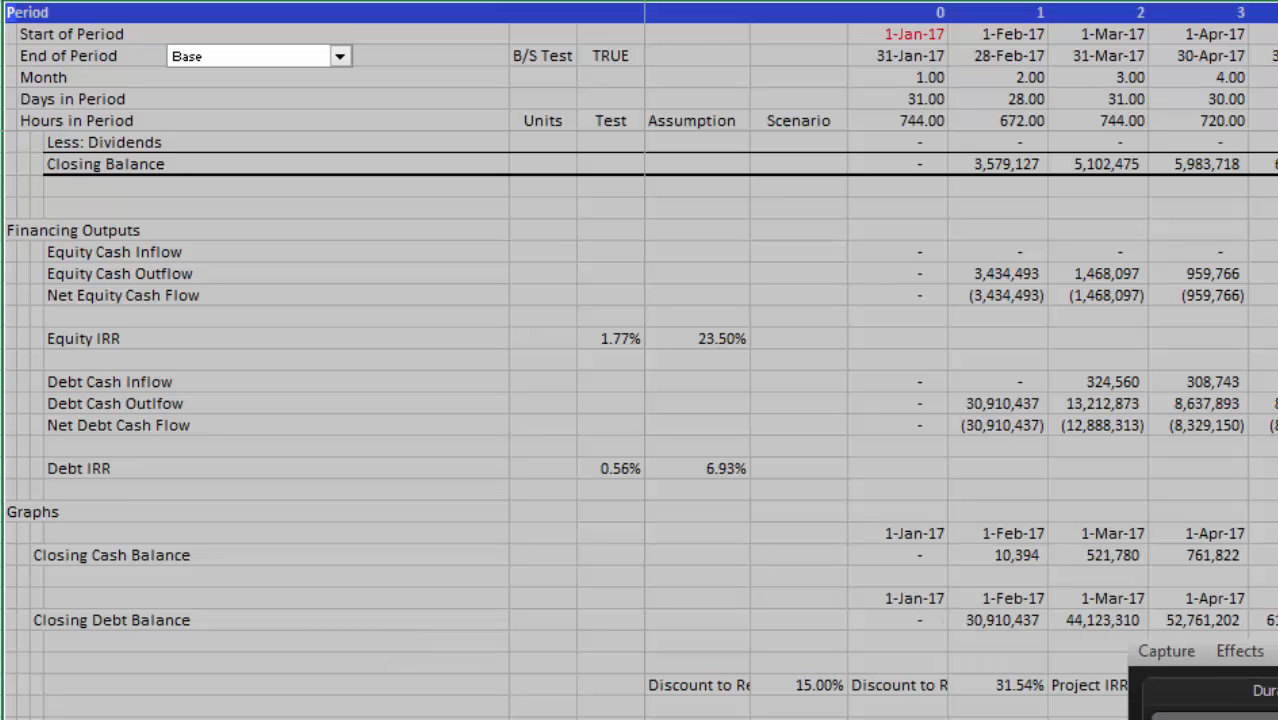
pyautogui.press('Up')
pyautogui.press('Up')
pyautogui.press('Up')
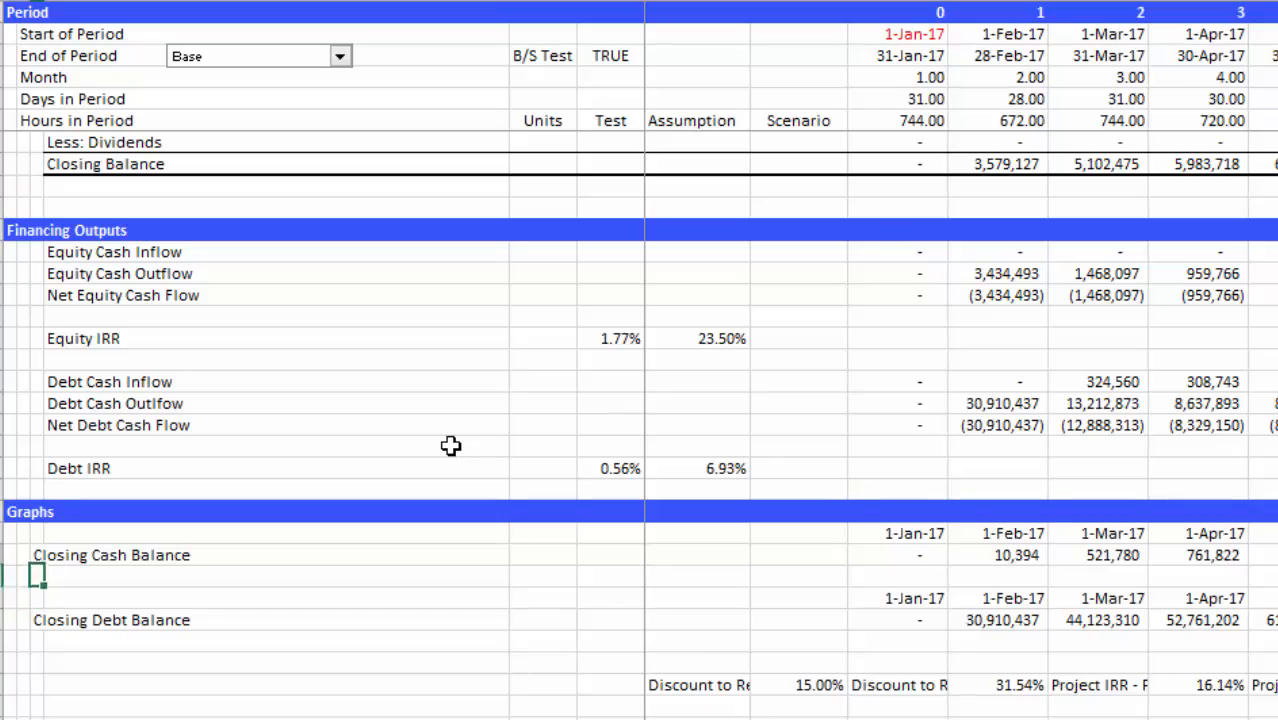
# Look up through the monthly model from the Balance Sheet to the Portfolio Tabulation section
pyautogui.press('pageup')
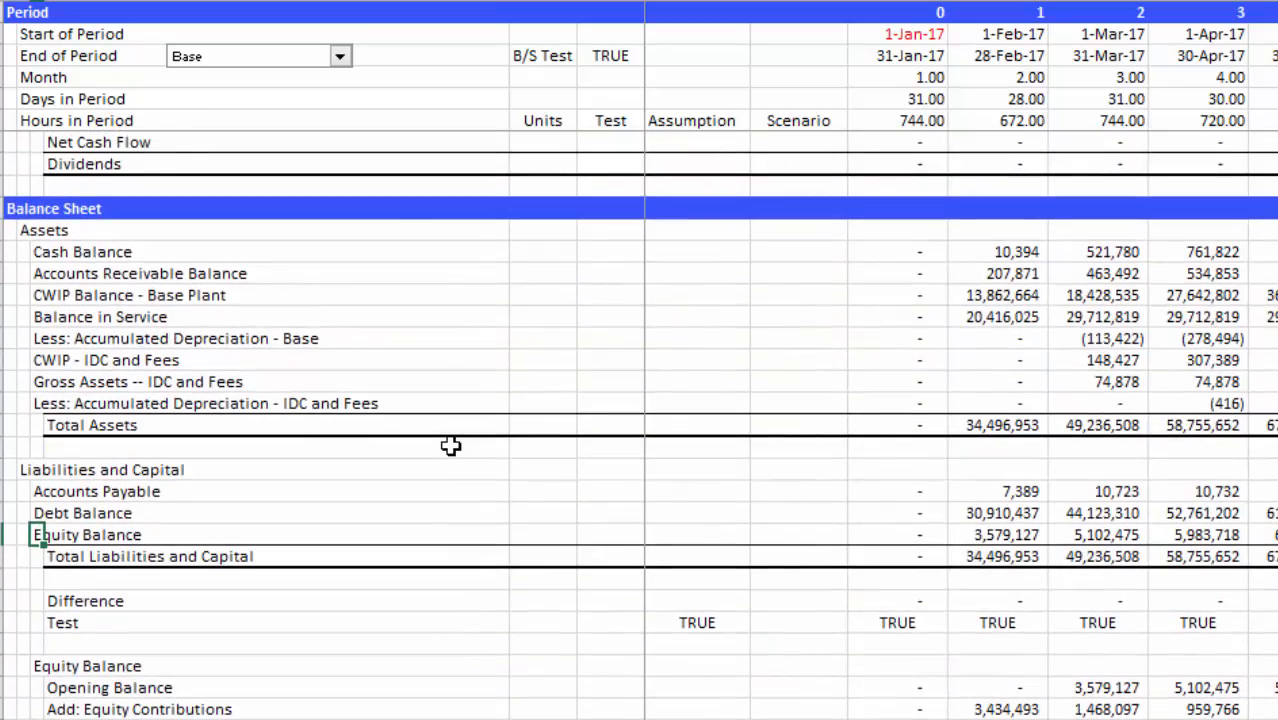
pyautogui.press('pageup')
pyautogui.press('pagedown')
pyautogui.press('pagedown')
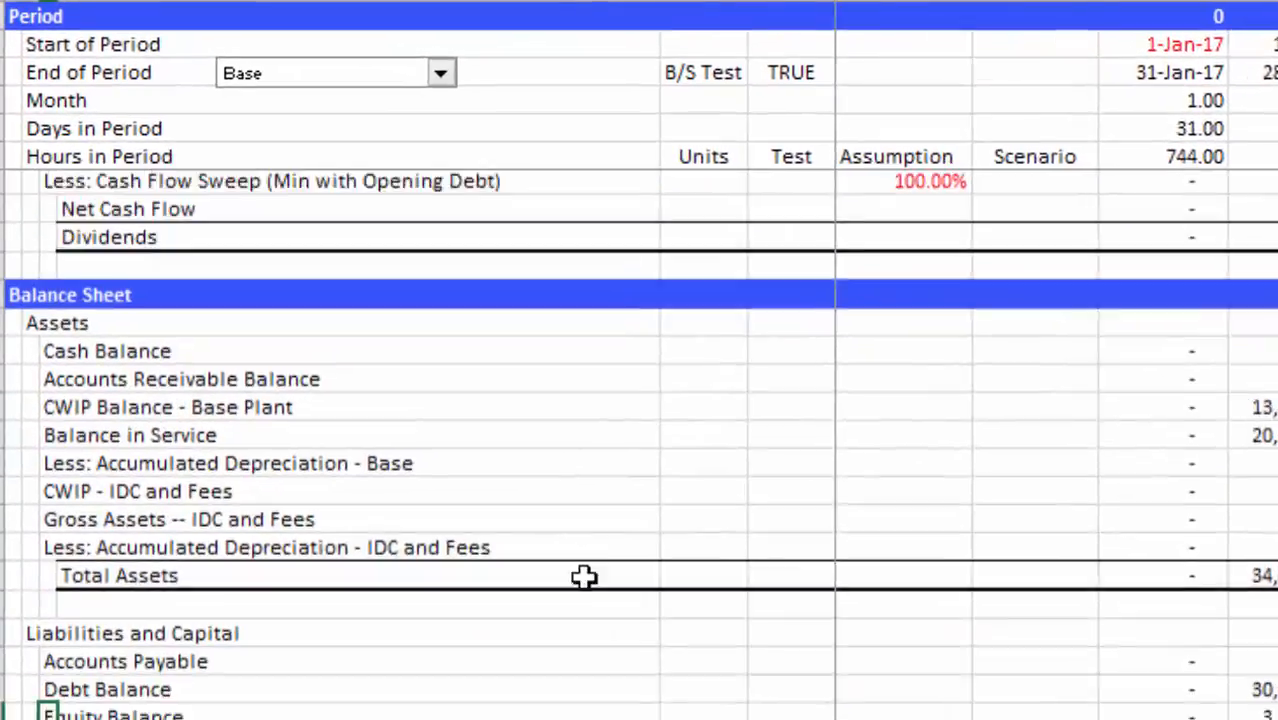
pyautogui.scroll(10, 661, 654)
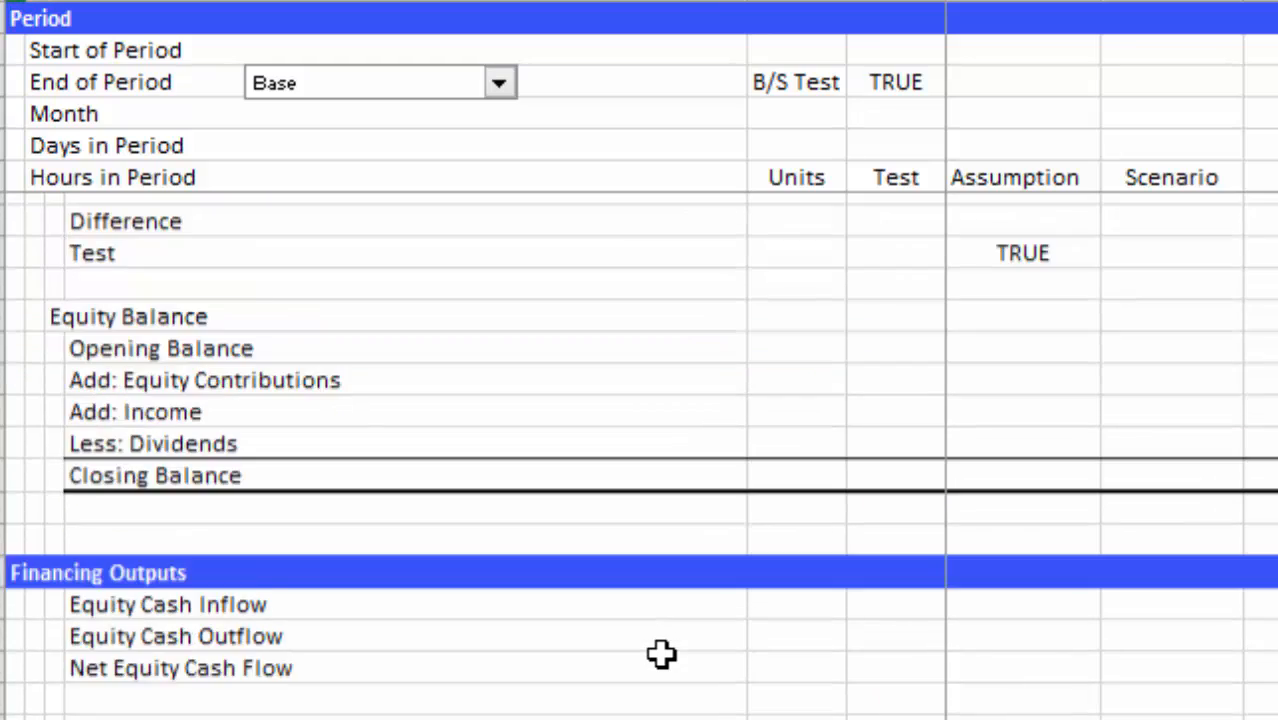
pyautogui.scroll(10, 661, 654)
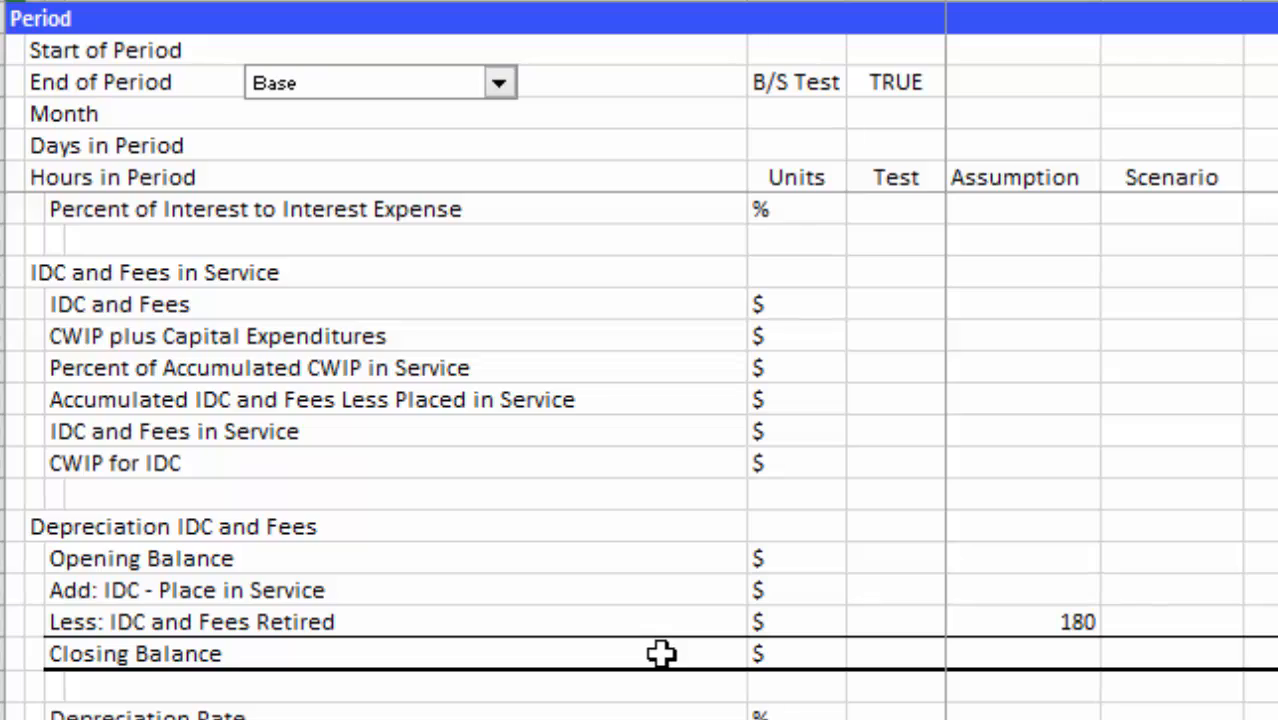
pyautogui.scroll(15, 661, 654)
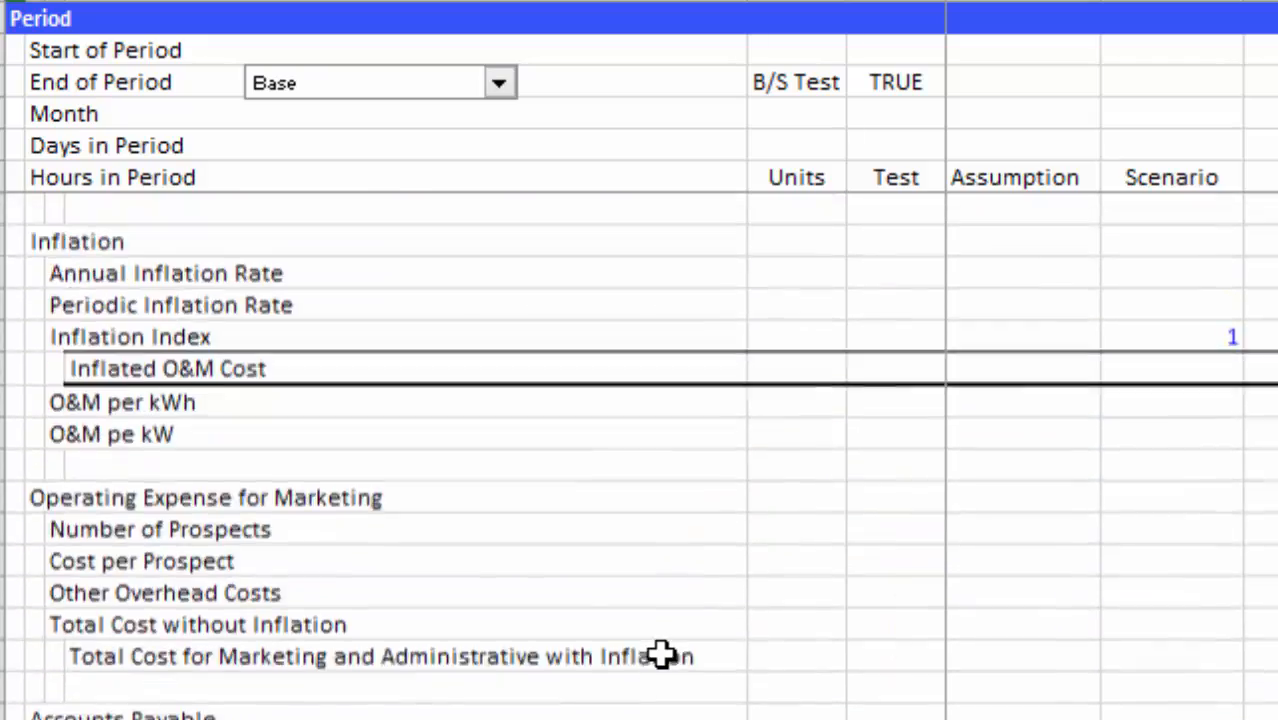
pyautogui.scroll(15, 661, 654)
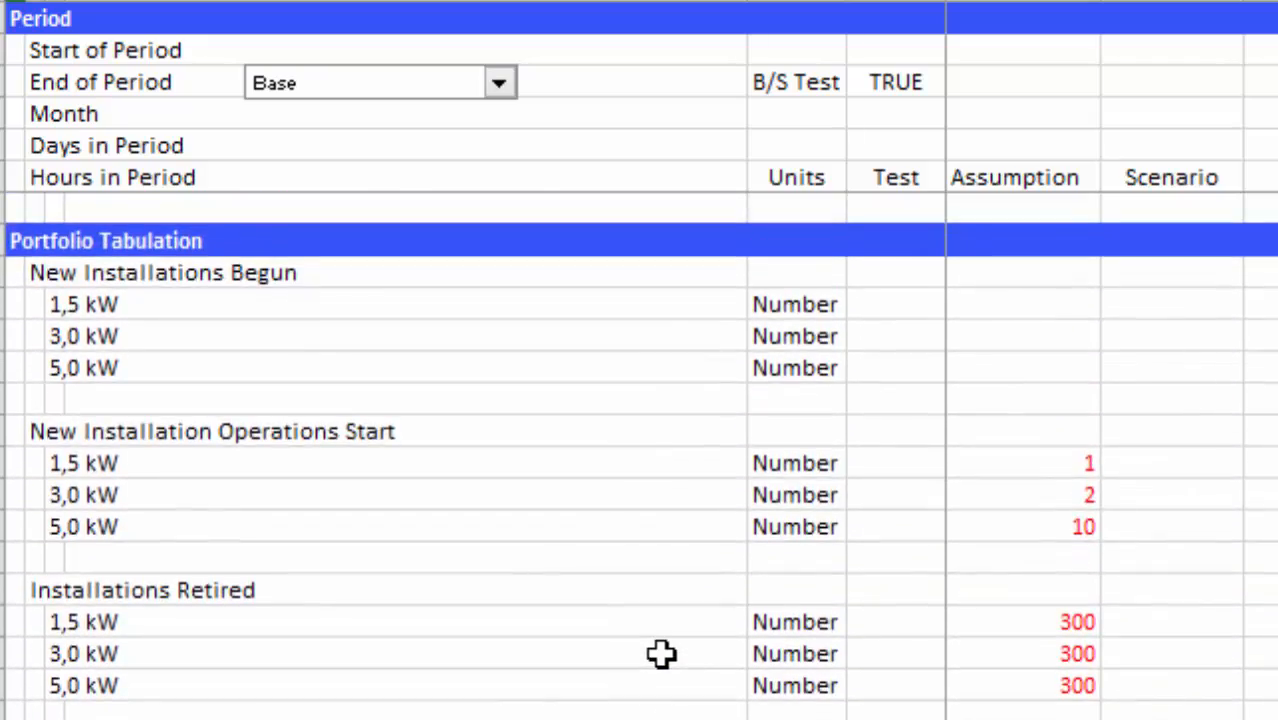
# Examine the Annual Yield assumptions and scenario factors for the 1,5, 3,0 and 5,0 kW systems
pyautogui.scroll(-6, 661, 654)
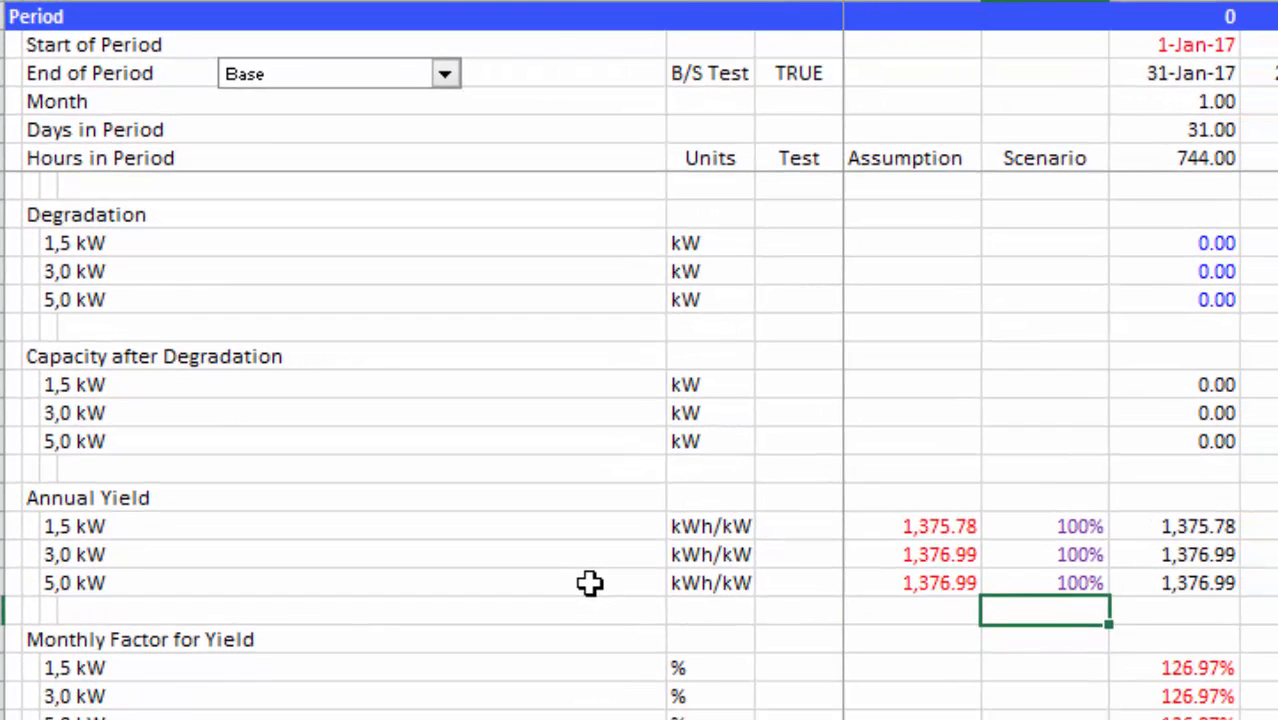
pyautogui.press('Left')
pyautogui.press('Up')
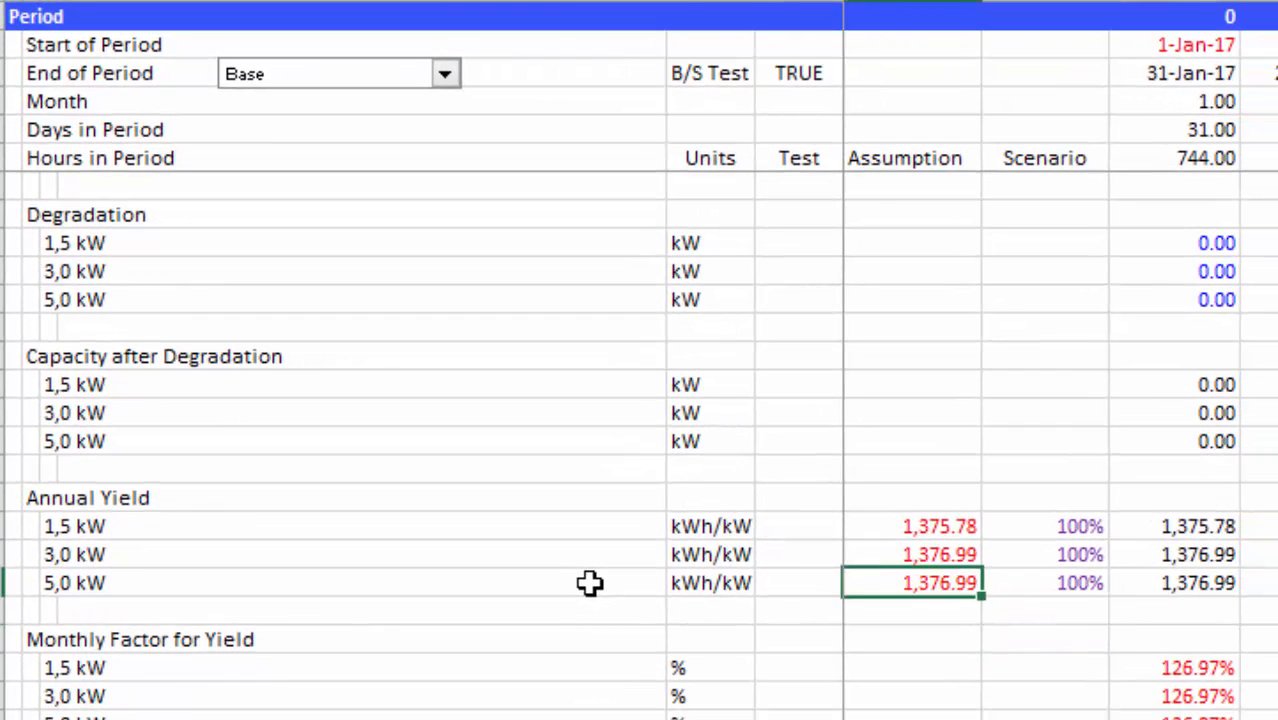
pyautogui.press('Up')
pyautogui.press('Right')
pyautogui.press('Up')
pyautogui.press('Down')
pyautogui.press('Down')
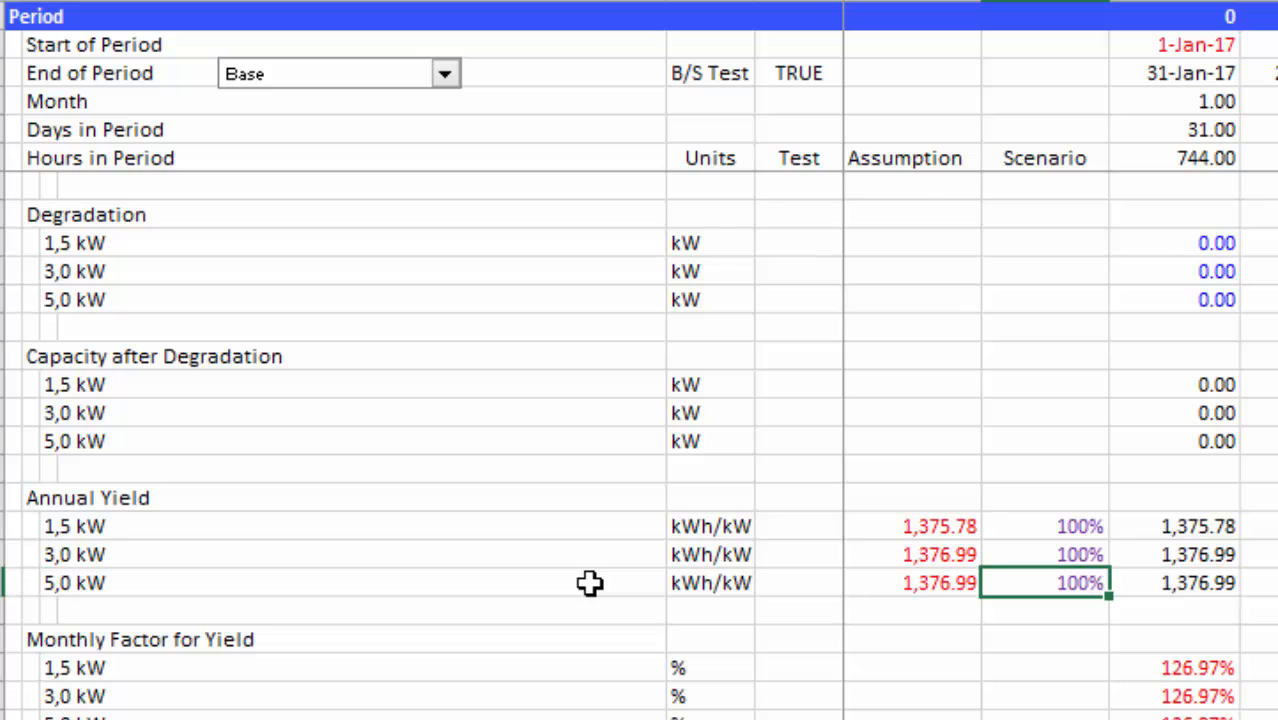
# Examine the scenario factors under Allocation of Production to Retail
pyautogui.press('pagedown')
pyautogui.press('Up')
pyautogui.press('Up')
pyautogui.press('Up')
pyautogui.press('Up')
pyautogui.press('Up')
pyautogui.press('Up')
pyautogui.press('Up')
pyautogui.press('Up')
pyautogui.press('Up')
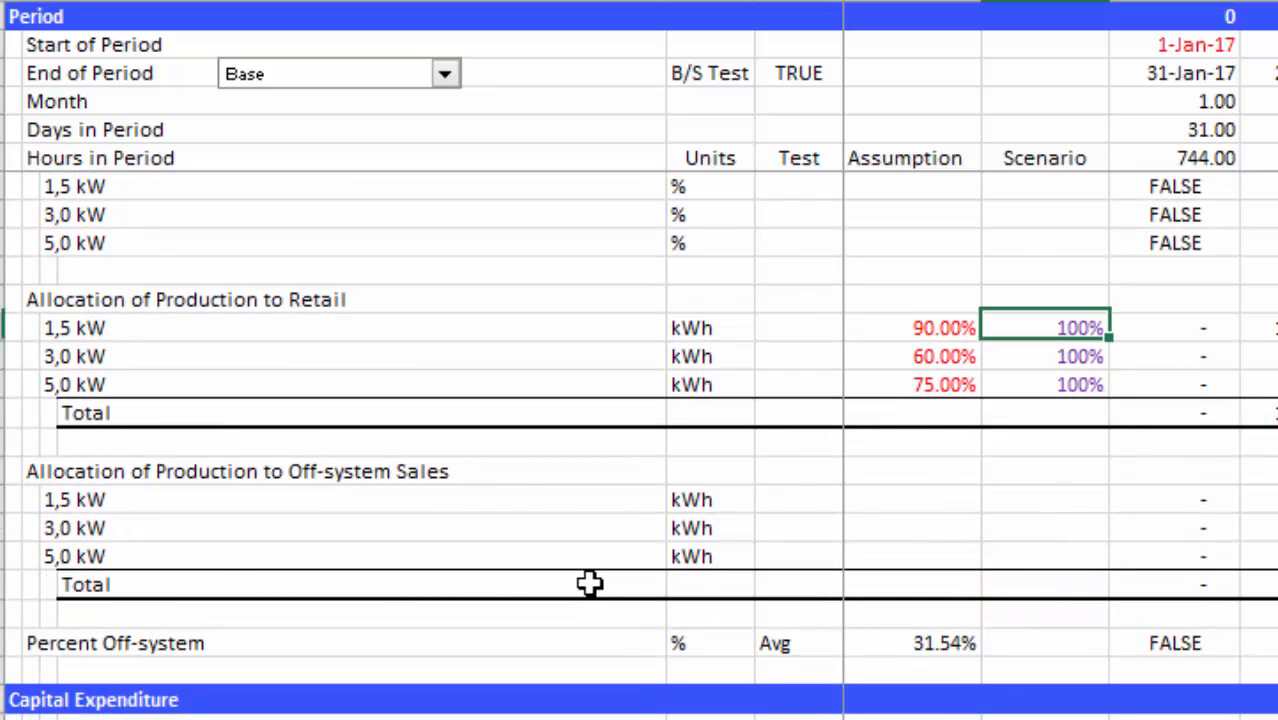
pyautogui.press('Down')
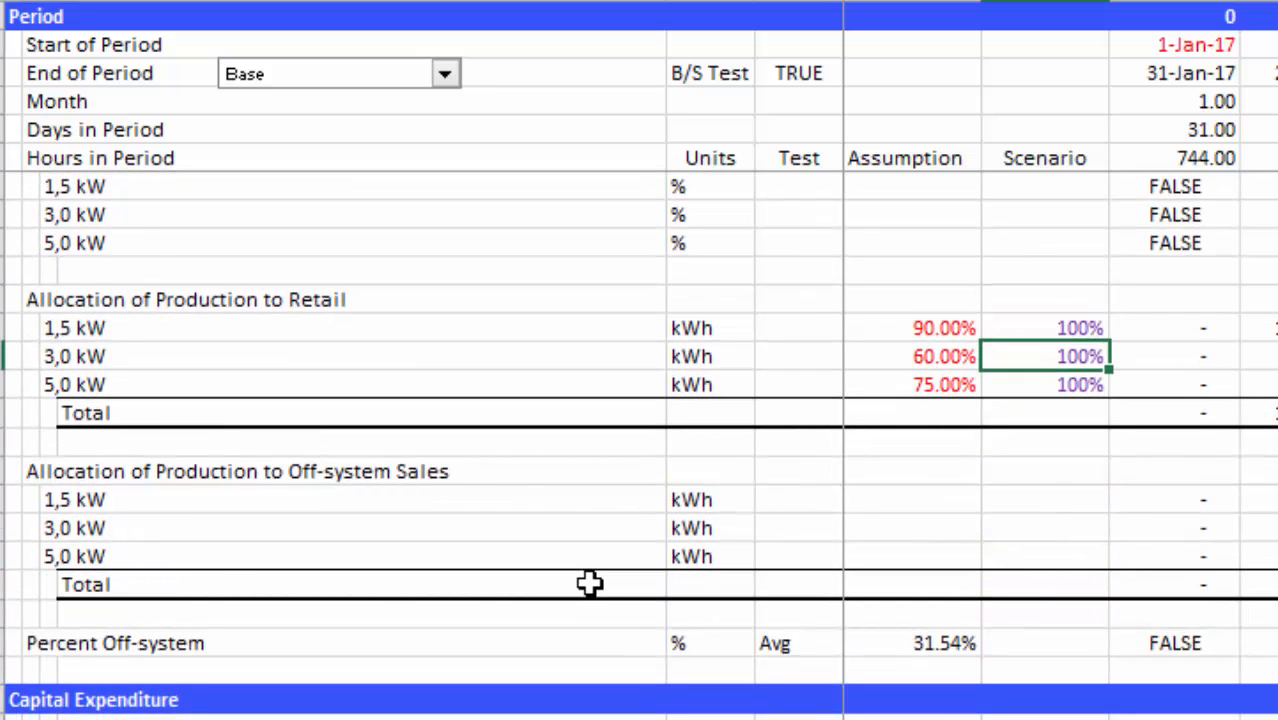
# Go down to the Capital Expenditure section and examine the scenario factors under Cost per kW of Capacity without Inflation
pyautogui.press('Down')
pyautogui.press('Down')
pyautogui.press('Down')
pyautogui.press('Down')
pyautogui.press('Down')
pyautogui.press('Down')
pyautogui.press('Down')
pyautogui.press('Down')
pyautogui.press('Down')
pyautogui.press('Down')
pyautogui.press('Down')
pyautogui.press('Down')
pyautogui.press('Down')
pyautogui.press('Down')
pyautogui.press('Down')
pyautogui.press('Down')
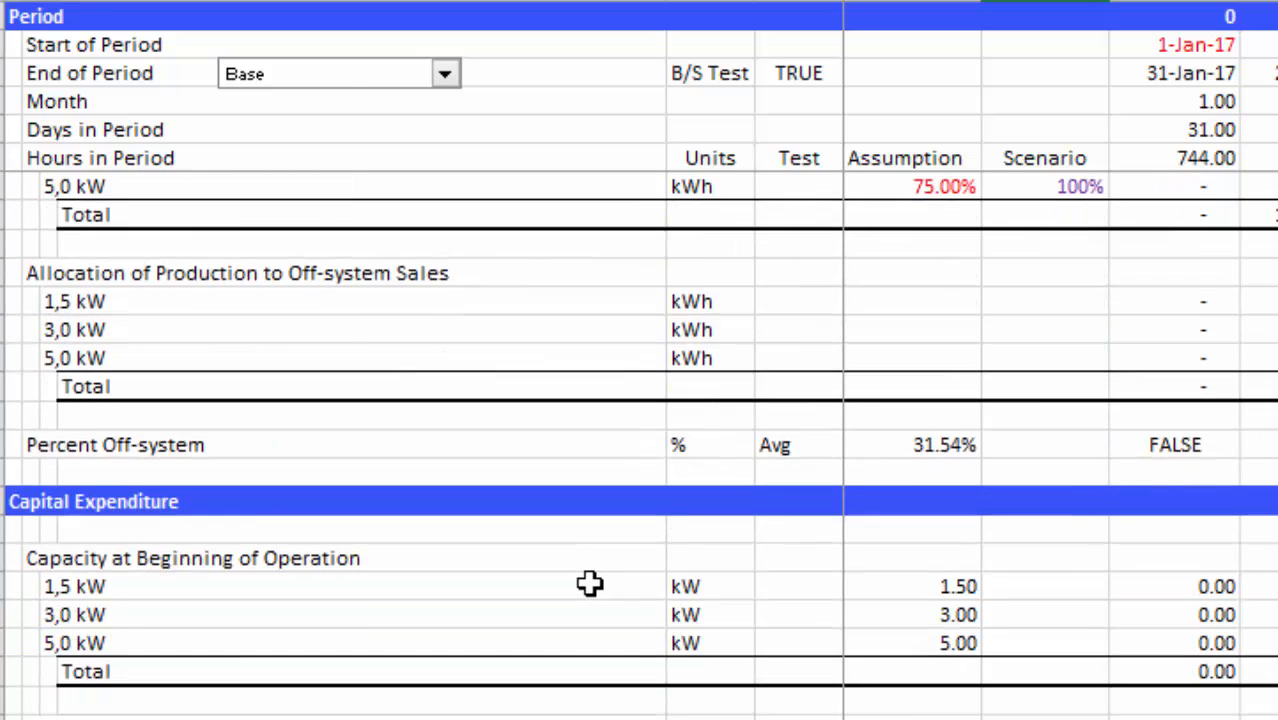
pyautogui.press('Down')
pyautogui.press('Down')
pyautogui.press('Down')
pyautogui.press('Down')
pyautogui.press('Up')
pyautogui.press('Up')
pyautogui.press('Down')
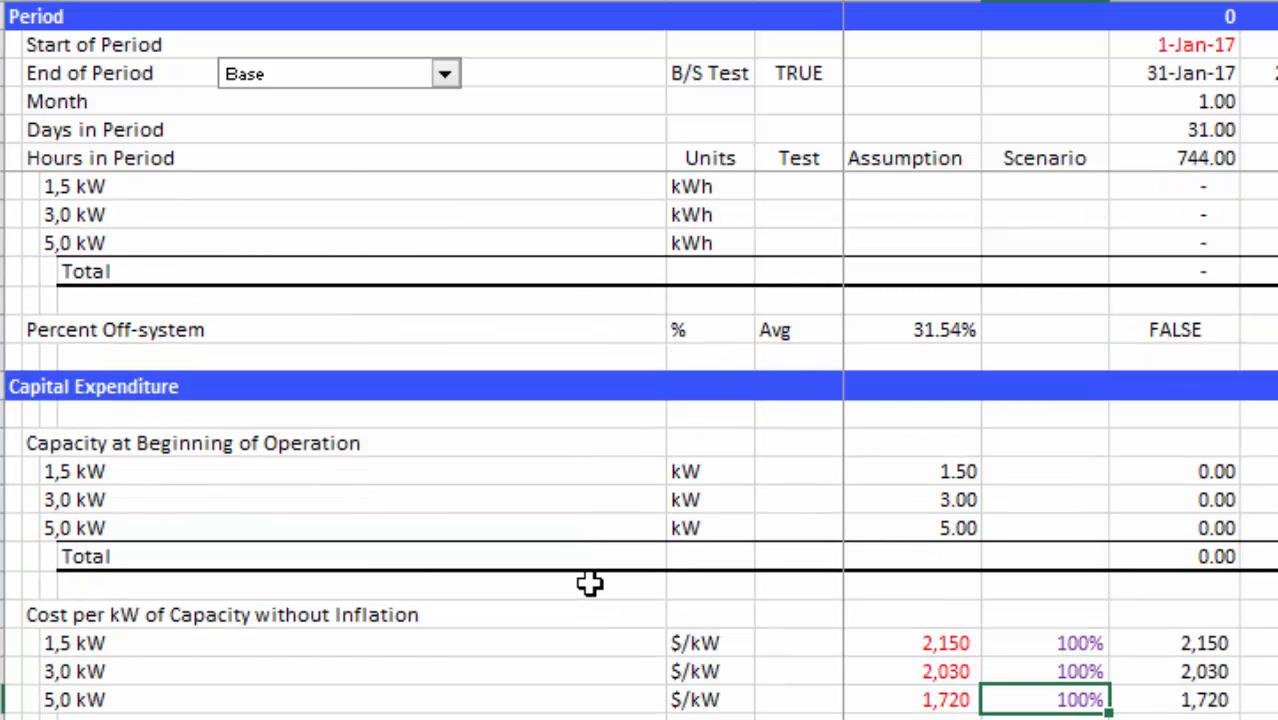
# Go to the Revenues section and view the scenario factor for Discount
pyautogui.press('Down')
pyautogui.press('pagedown')
pyautogui.scroll(-10, 590, 583)
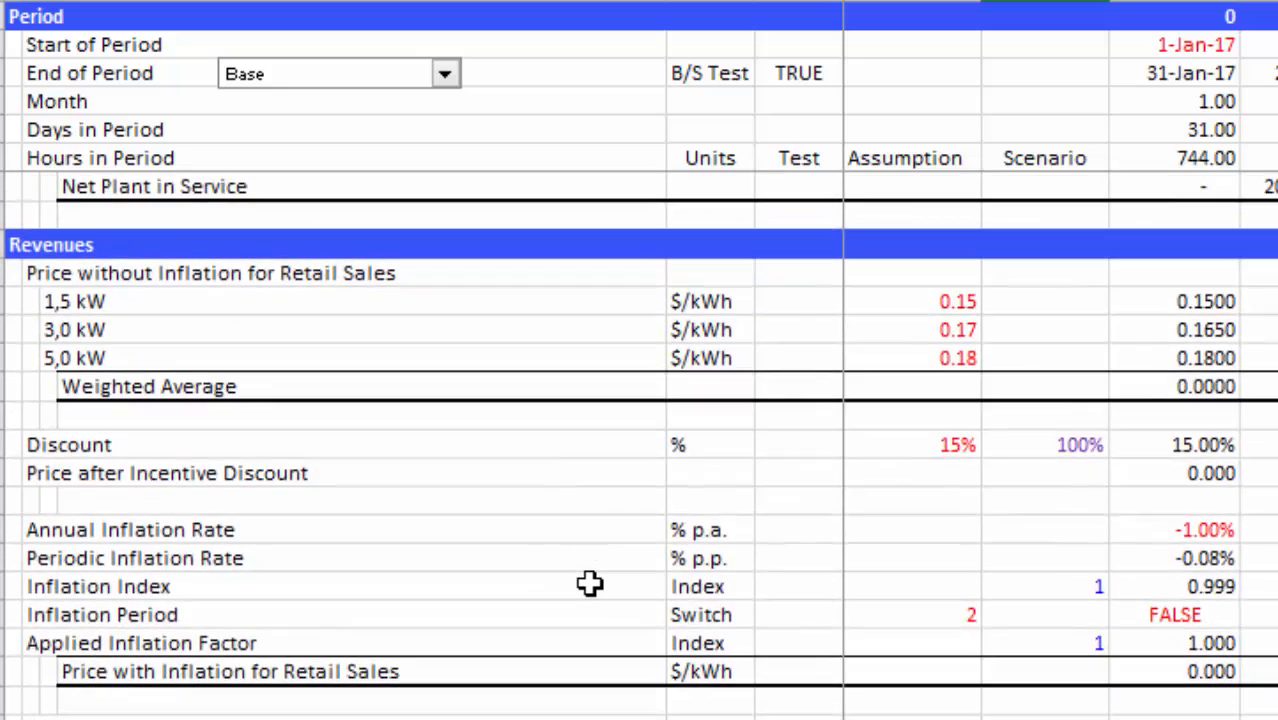
# Examine the Discount row's scenario factor and the adjoining first-period discount in the Revenues section
pyautogui.press('Up')
pyautogui.press('Up')
pyautogui.press('Up')
pyautogui.press('Up')
pyautogui.press('Up')
pyautogui.press('Up')
pyautogui.press('Up')
pyautogui.press('Up')
pyautogui.press('Up')
pyautogui.press('Up')
pyautogui.press('Up')
pyautogui.press('Up')
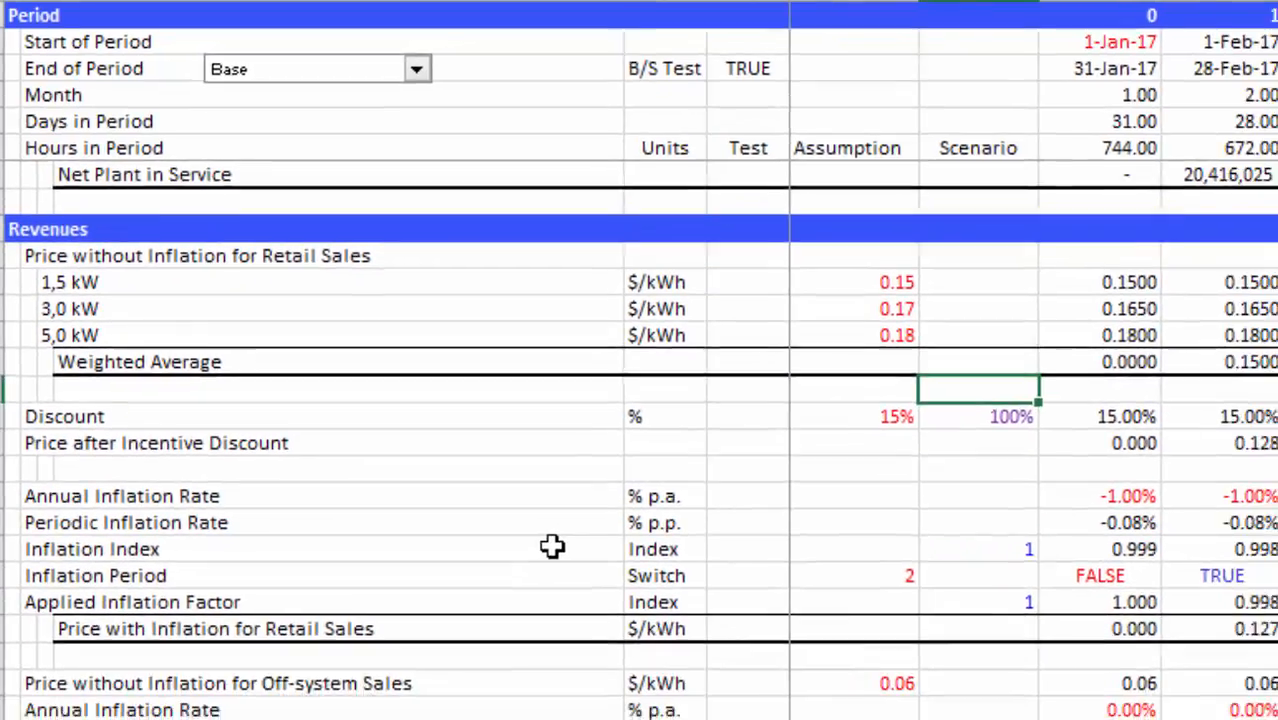
pyautogui.press('Down')
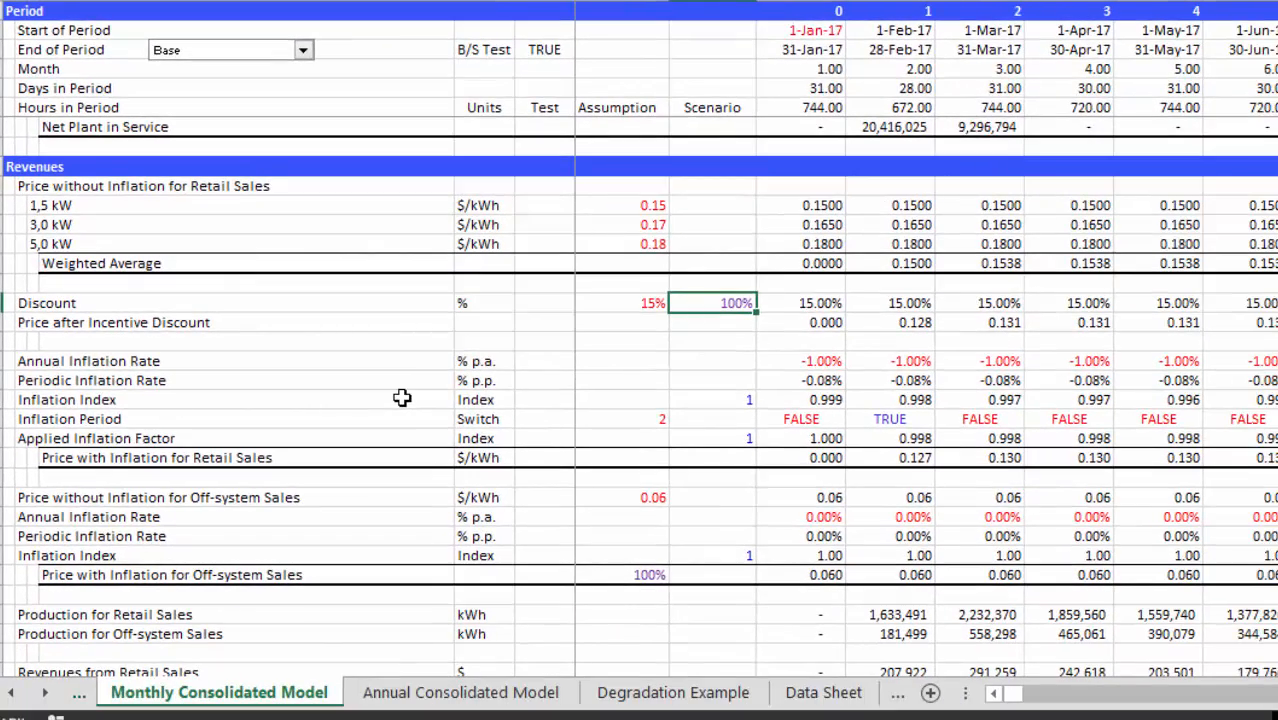
pyautogui.press('Right')
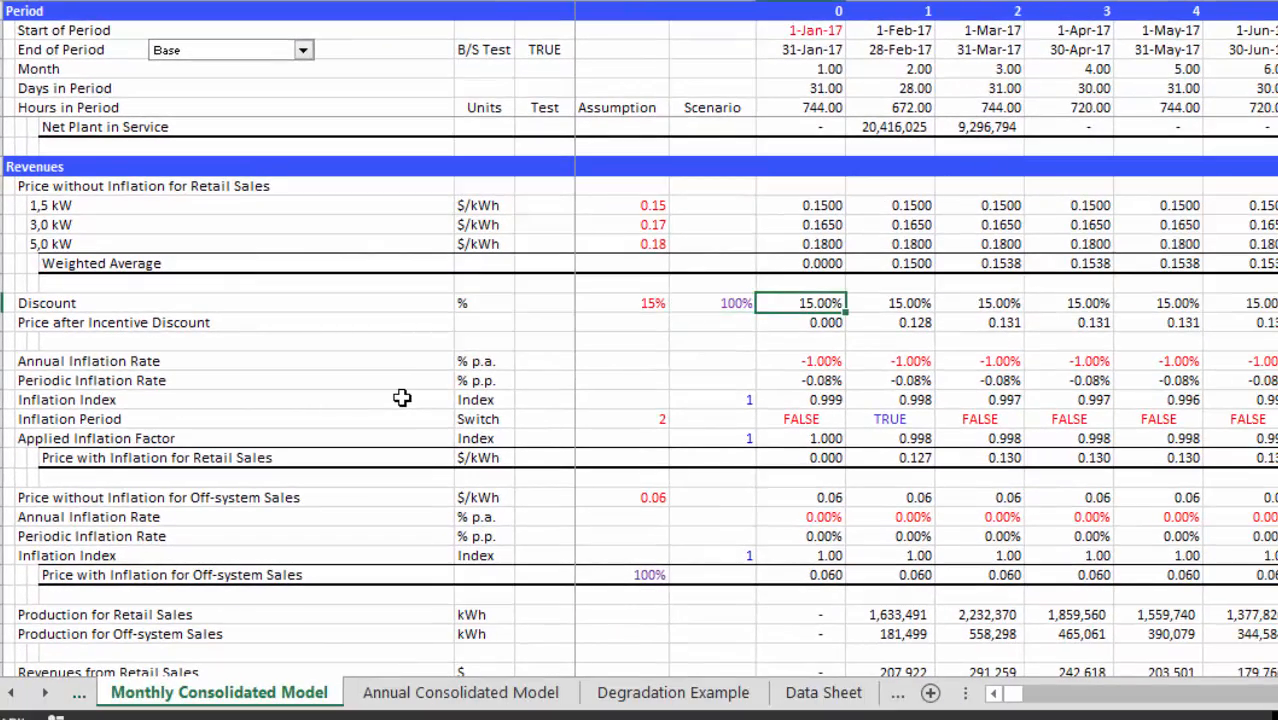
pyautogui.press('Left')
# Go down to the bad debt and collection assumptions and examine the scenario factors for Total Bad Debts and Days to Collect
pyautogui.press('pagedown')
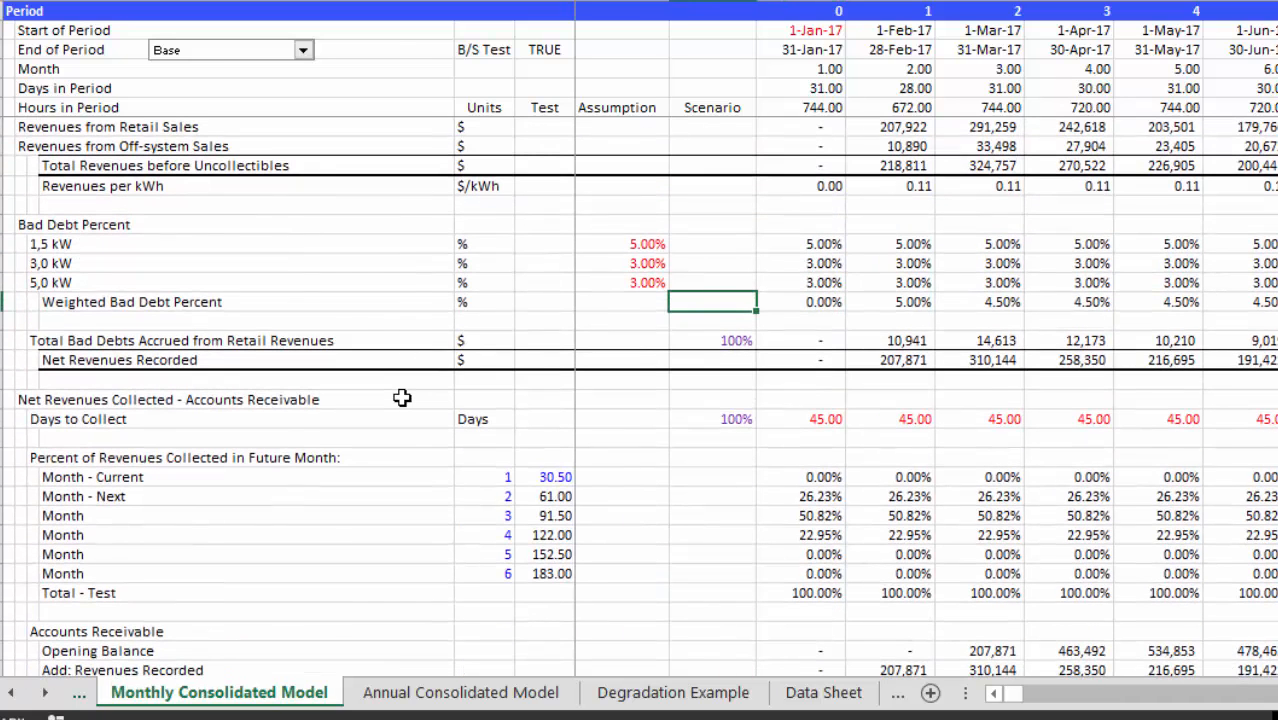
pyautogui.press('Down')
pyautogui.press('Down')
pyautogui.press('Down')
pyautogui.press('Down')
pyautogui.press('Down')
pyautogui.press('Down')
pyautogui.press('Down')
pyautogui.press('Up')
pyautogui.press('Up')
pyautogui.press('Up')
pyautogui.press('Up')
pyautogui.press('Up')
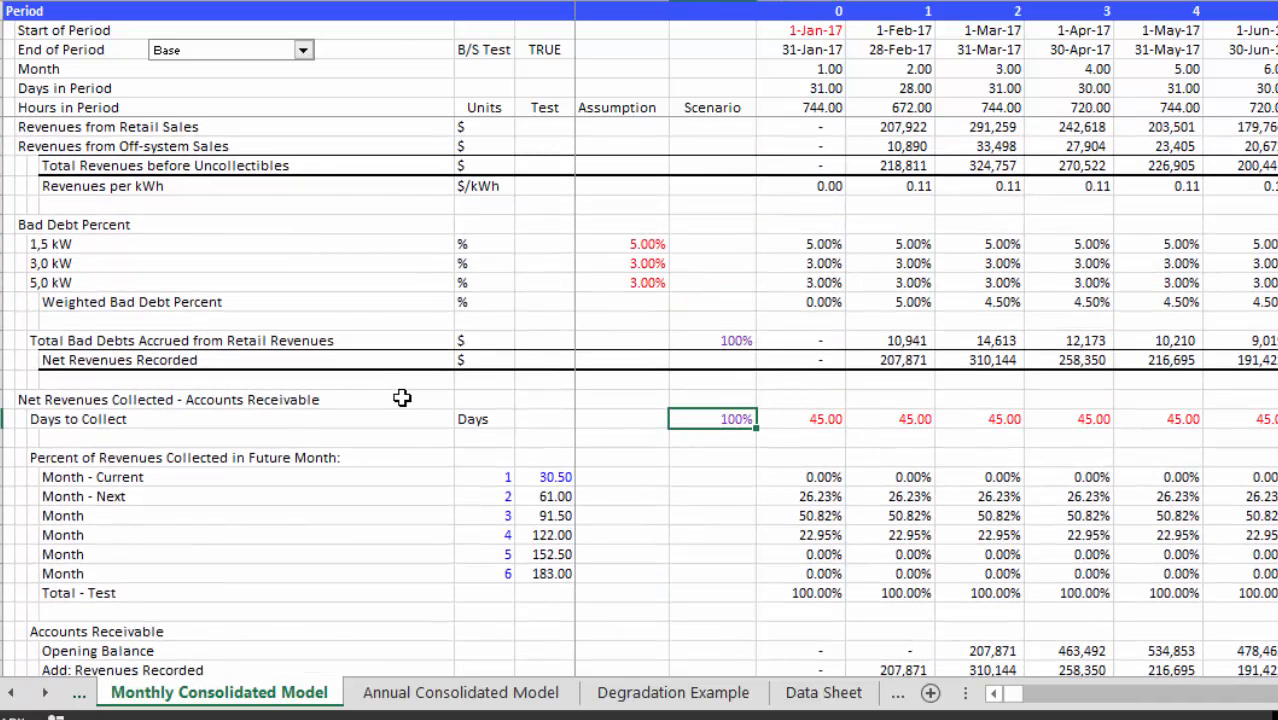
# Go further down the monthly model to the Pre-tax Cash Flow and Depreciation sections
pyautogui.press('Down')
pyautogui.press('Down')
pyautogui.press('Down')
pyautogui.press('Down')
pyautogui.press('pagedown')
pyautogui.press('pagedown')
pyautogui.press('pagedown')
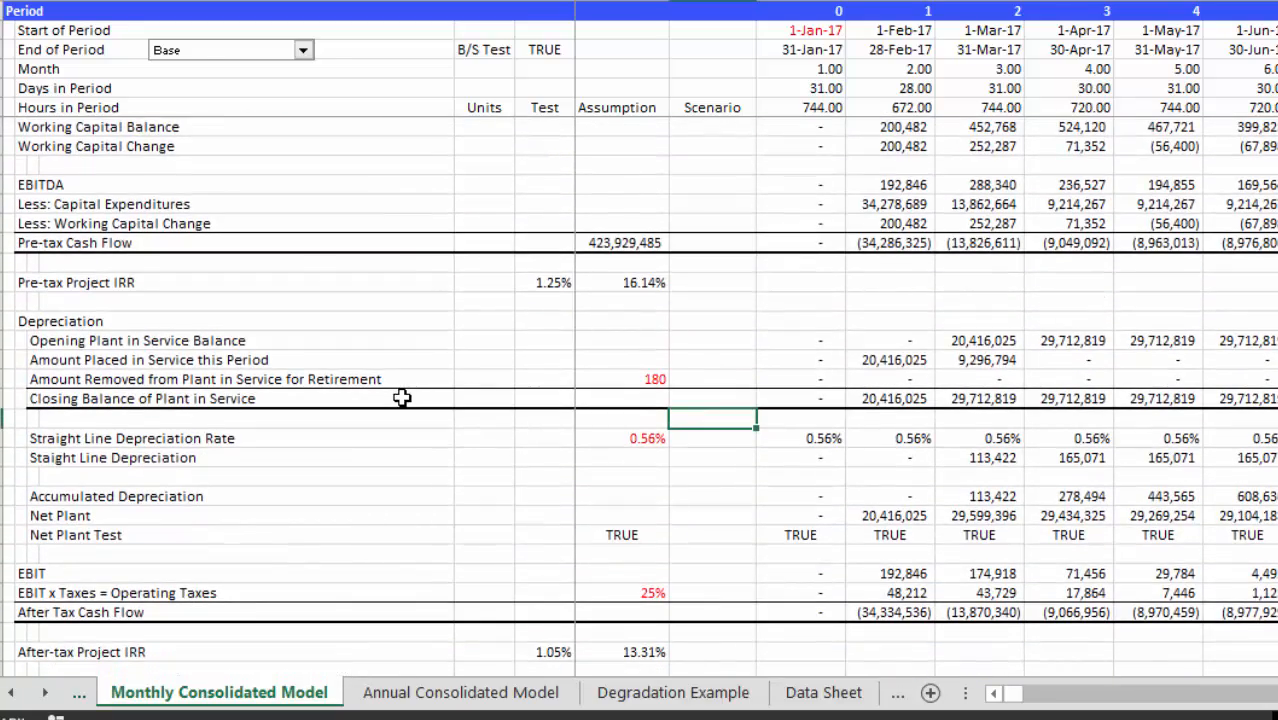
# Return to the Scenario Page and review the Low case factors from Annual Yield through Collection Timing
pyautogui.hotkey('ctrl', 'pageup')
pyautogui.press('Left')
pyautogui.press('Left')
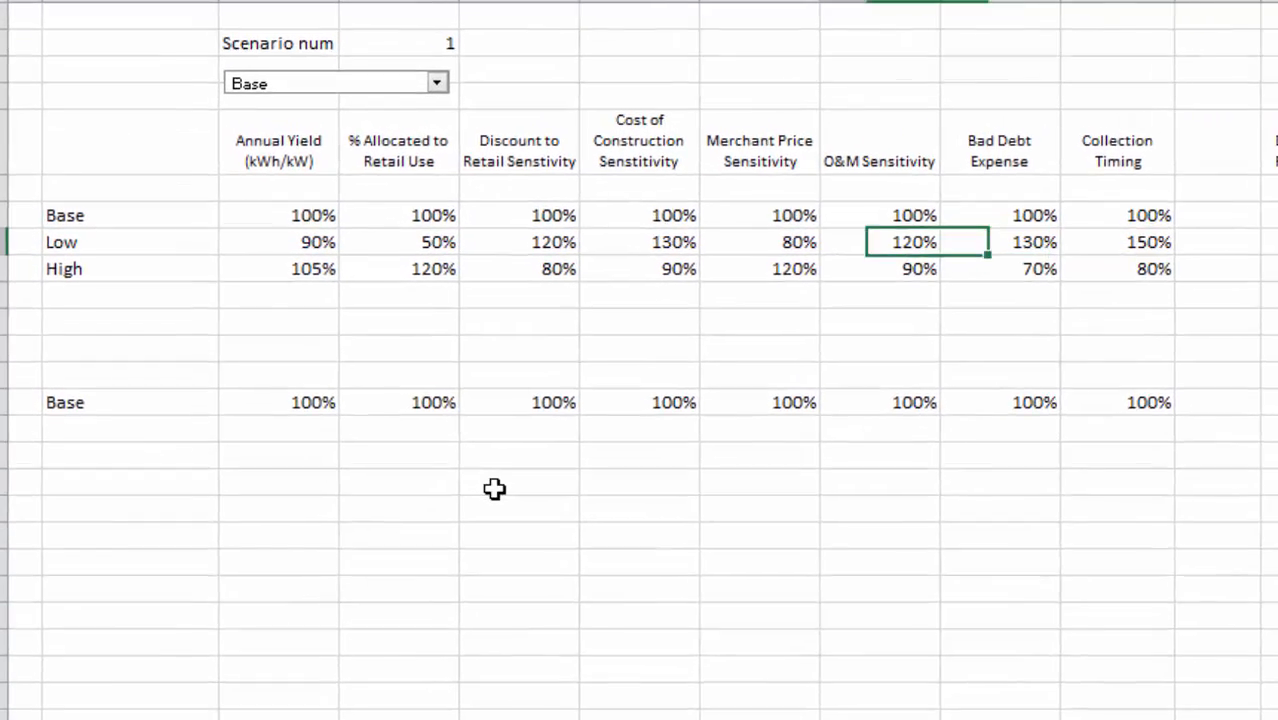
pyautogui.press('Left')
pyautogui.press('Left')
pyautogui.press('Left')
pyautogui.press('Left')
pyautogui.press('Left')
pyautogui.press('Right')
pyautogui.press('Right')
pyautogui.press('Right')
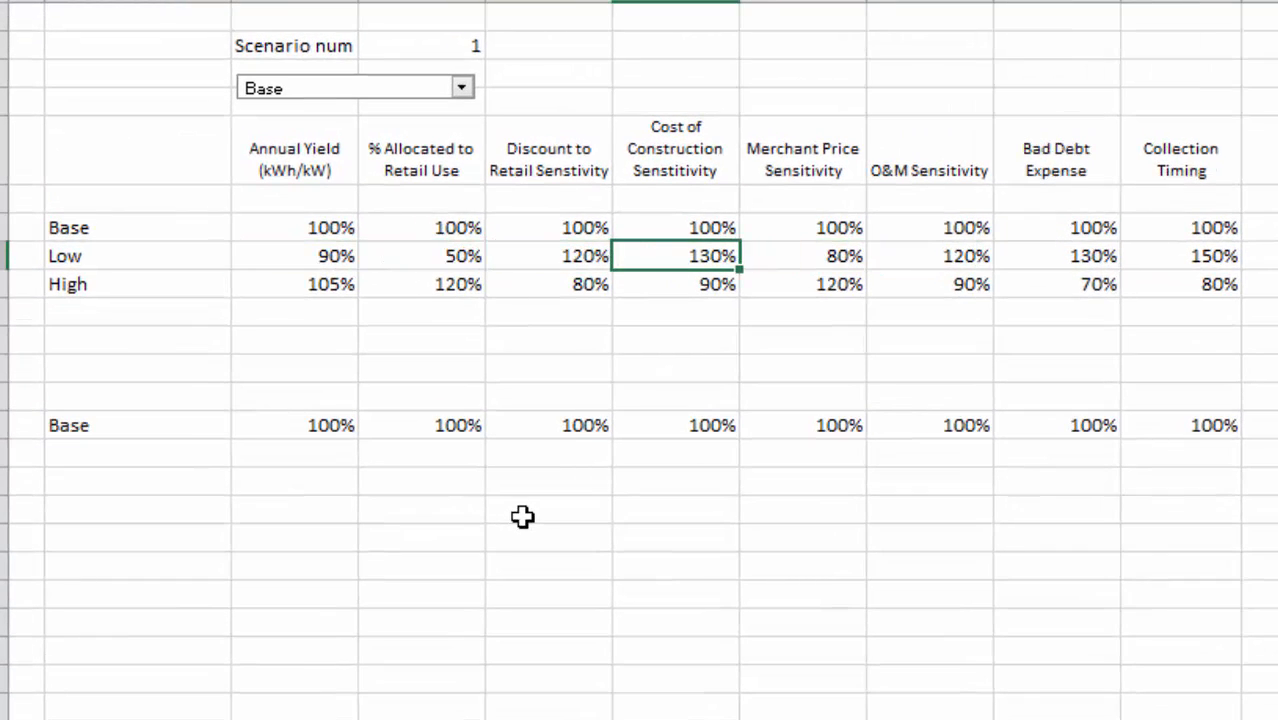
pyautogui.press('Right')
pyautogui.press('Right')
pyautogui.press('Right')
pyautogui.press('Right')
pyautogui.press('Right')
pyautogui.press('Left')
pyautogui.press('Left')
pyautogui.press('Left')
pyautogui.press('Left')
pyautogui.press('Left')
pyautogui.press('Left')
pyautogui.press('Left')
pyautogui.press('Left')
pyautogui.press('Right')
pyautogui.press('Right')
pyautogui.press('Right')
pyautogui.press('Right')
pyautogui.press('Right')
pyautogui.press('Right')
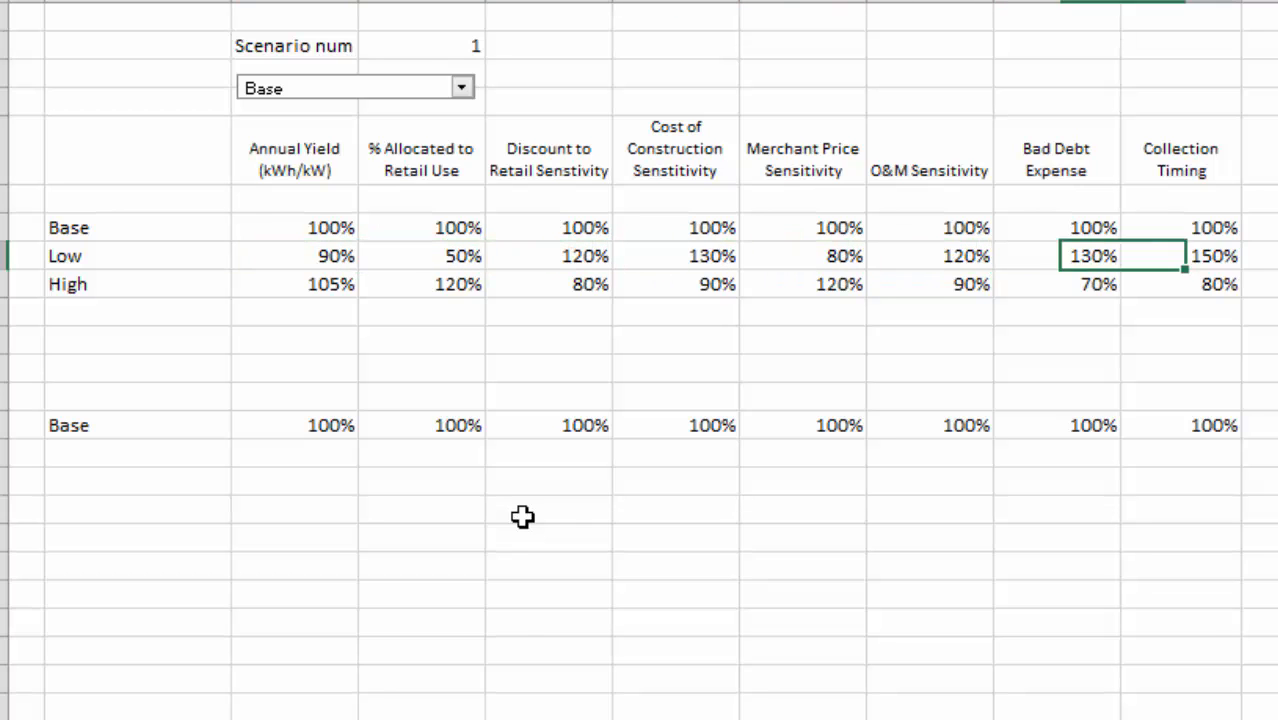
pyautogui.press('Right')
pyautogui.press('Right')
# Glance at the Assumptions sheet beside the scenario table and reopen the Monthly Consolidated Model
pyautogui.press('Up')
pyautogui.press('Up')
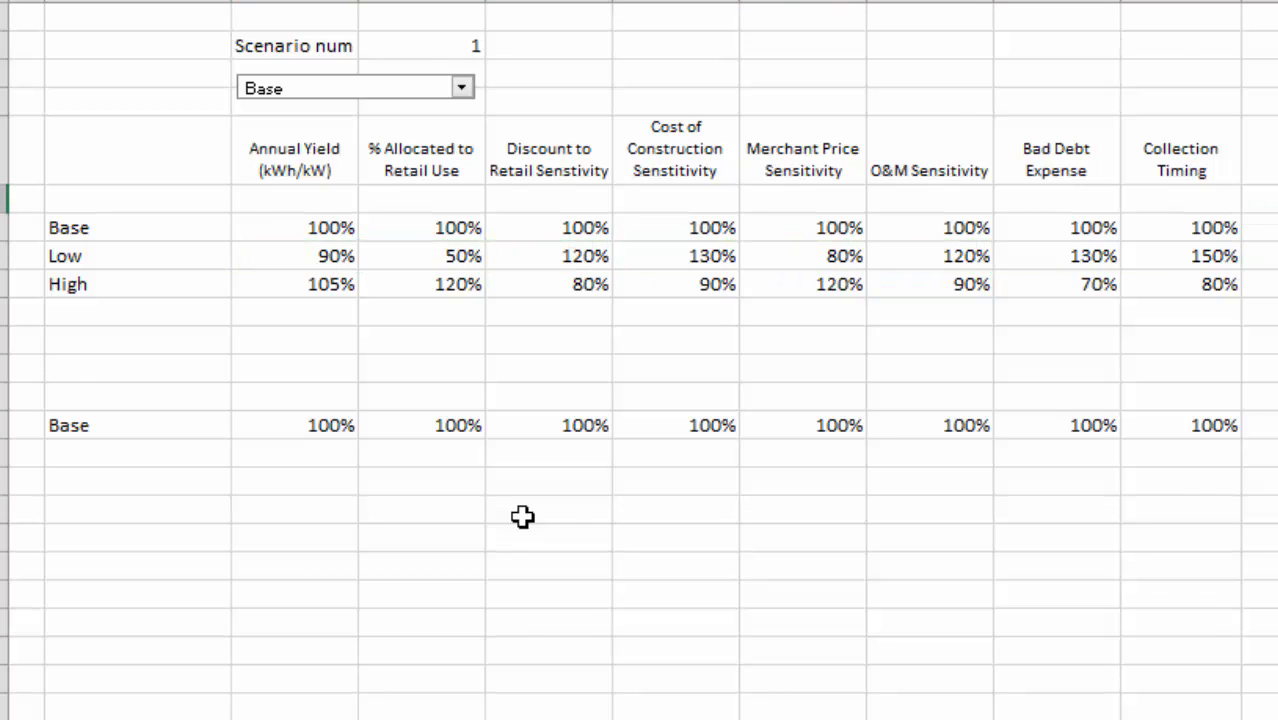
pyautogui.hotkey('ctrl', 'pageup')
pyautogui.press('Down')
pyautogui.hotkey('ctrl', 'pagedown')
pyautogui.press('Up')
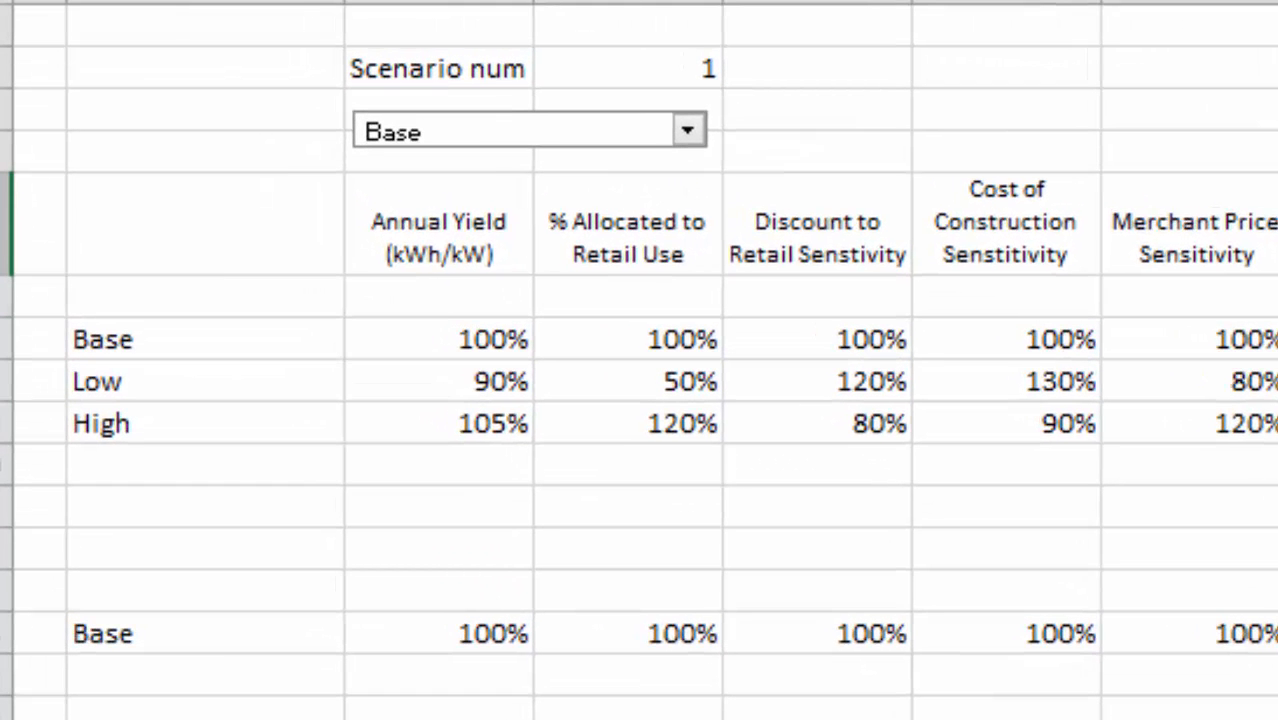
pyautogui.click(1270, 339)
pyautogui.click(1270, 297)
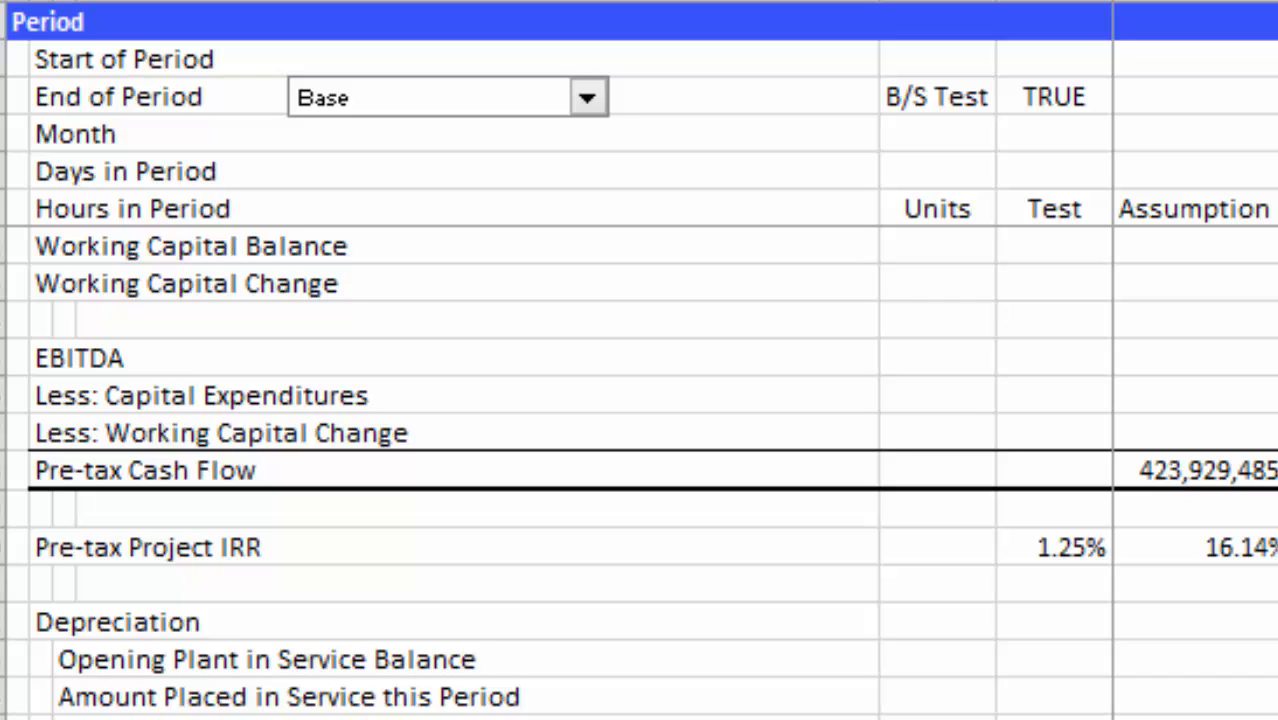
# Create a separate chart sheet from the Closing Cash Balance row and its dates in the Graphs section
pyautogui.scroll(-20, 639, 473)
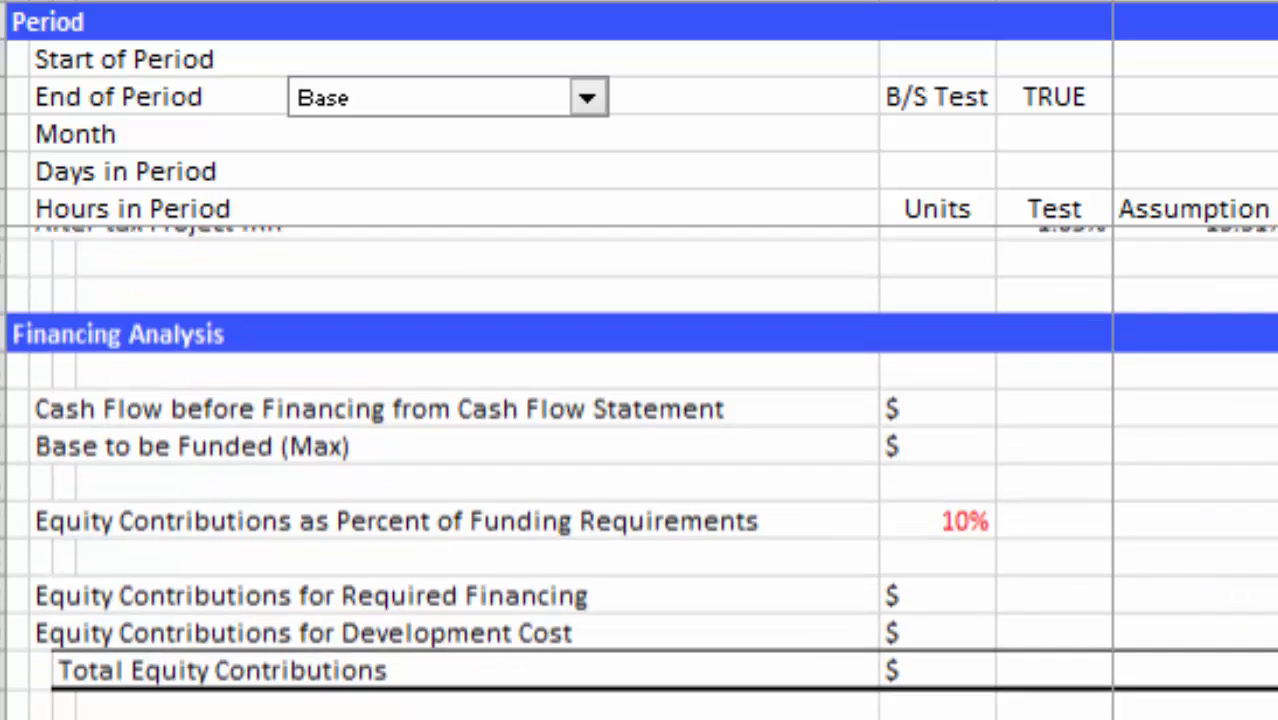
pyautogui.scroll(-20, 639, 473)
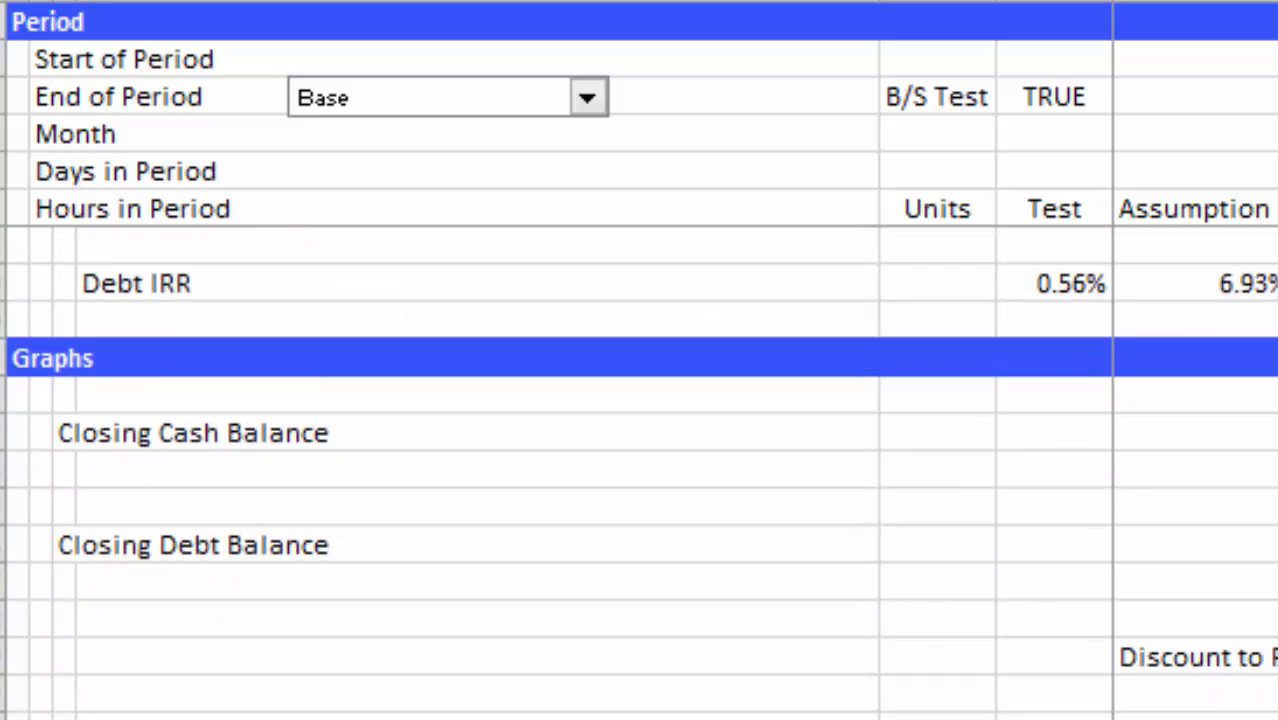
pyautogui.scroll(1, 639, 473)
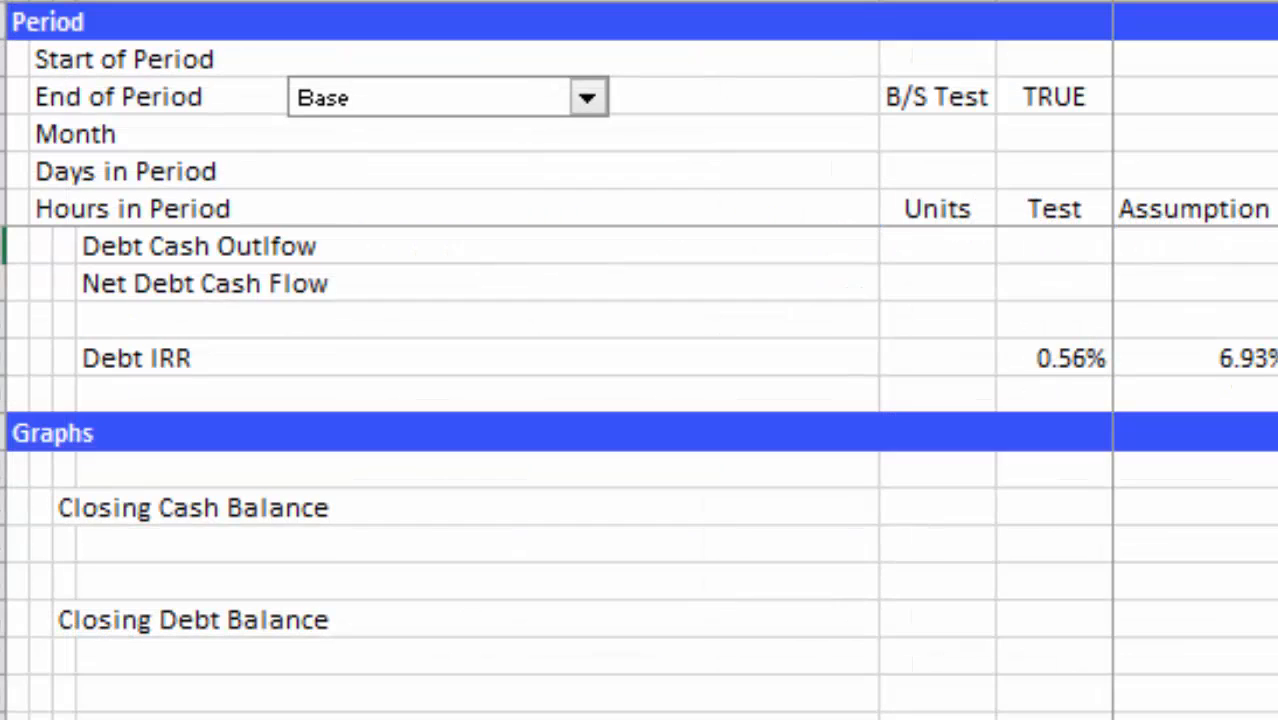
pyautogui.scroll(1, 639, 473)
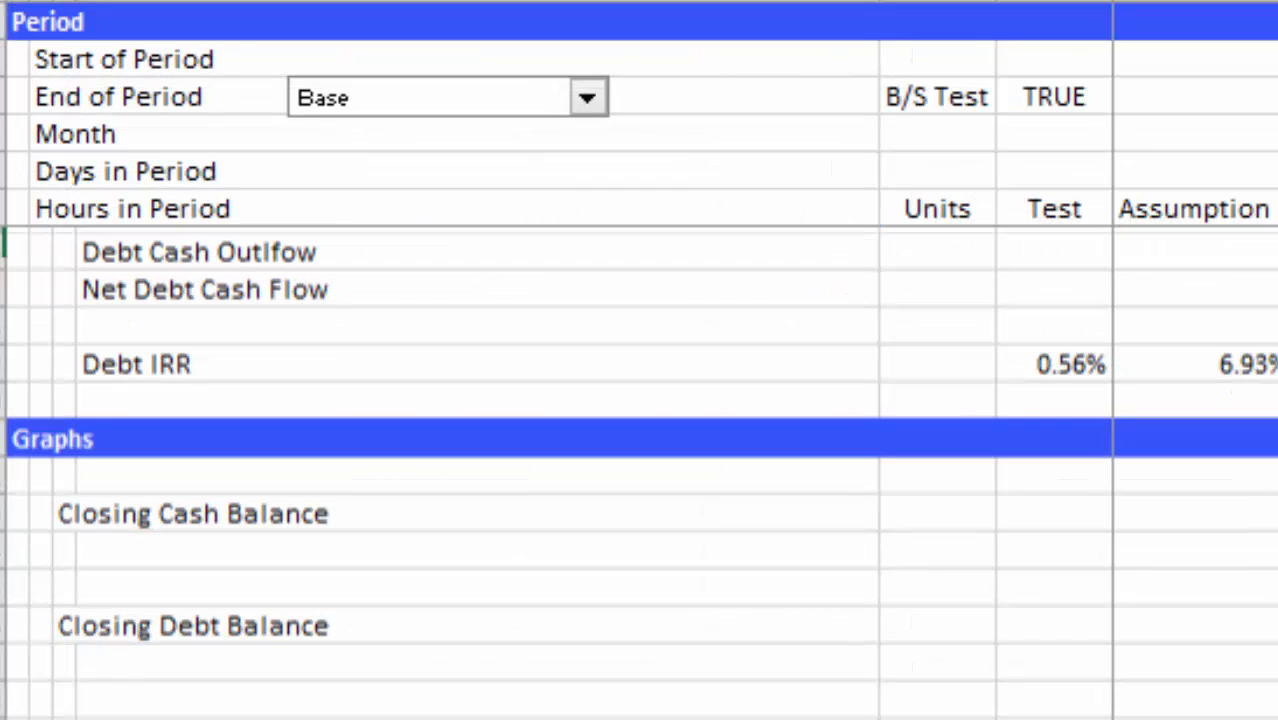
pyautogui.press('Down')
pyautogui.press('Down')
pyautogui.press('Down')
pyautogui.press('Down')
pyautogui.press('Down')
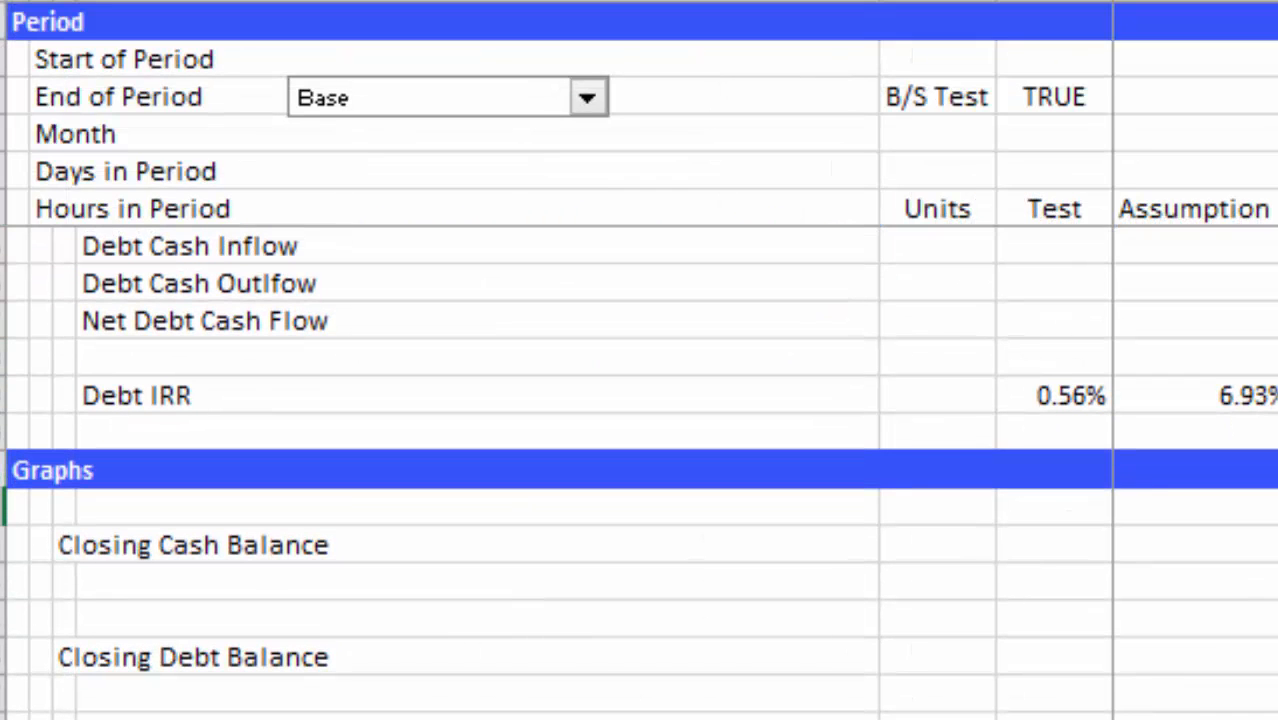
pyautogui.press('Right')
pyautogui.press('Right')
pyautogui.press('Right')
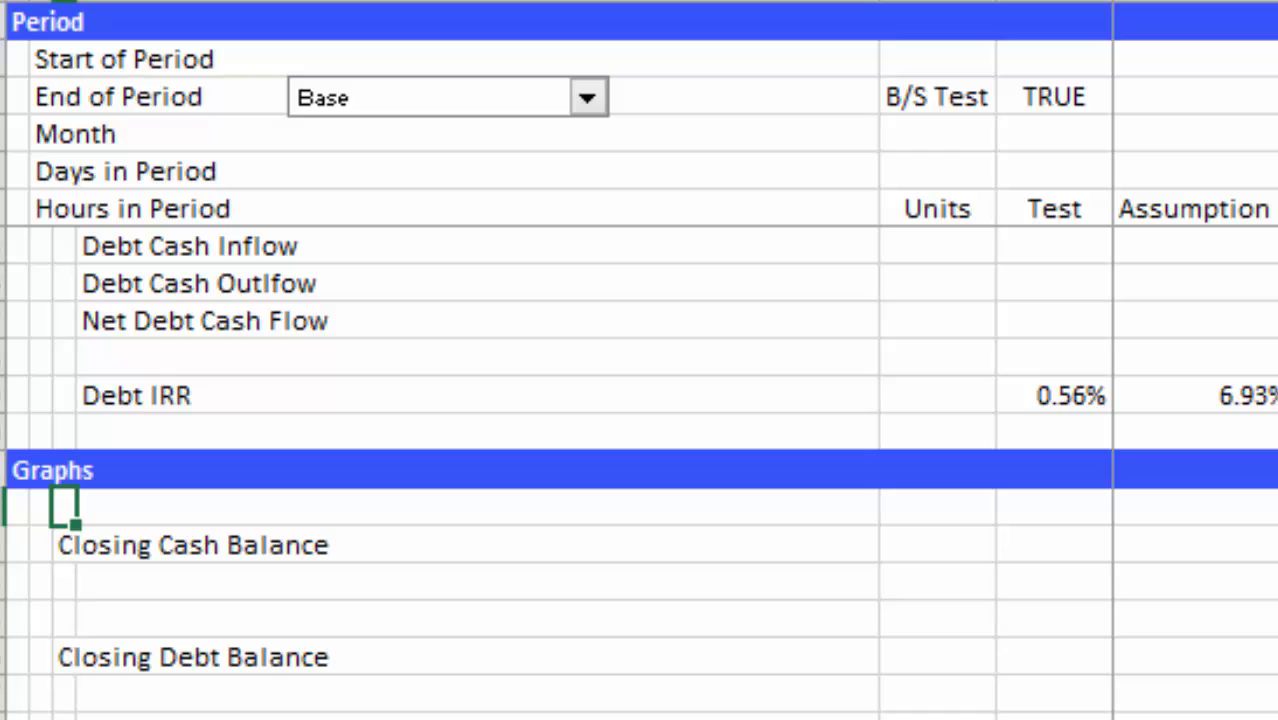
pyautogui.hotkey('shift', 'Down')
pyautogui.hotkey('ctrl', 'shift', 'Right')
pyautogui.hotkey('ctrl', 'shift', 'Right')
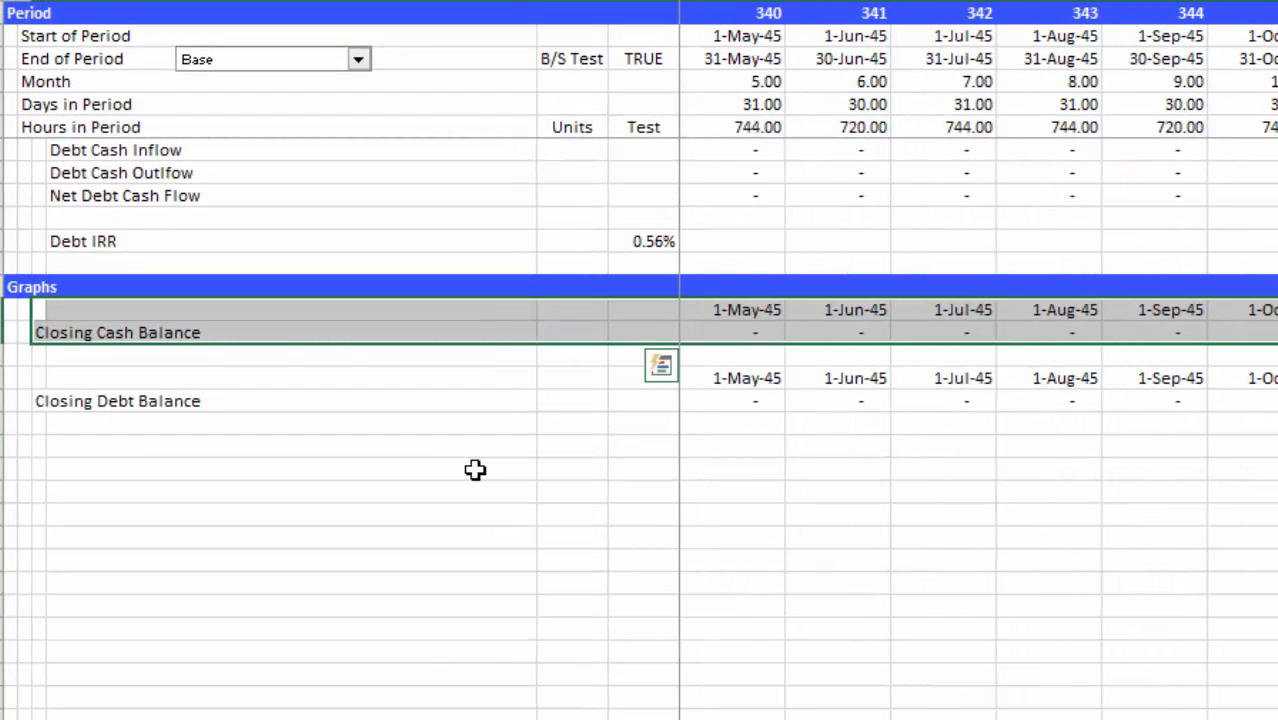
pyautogui.press('F11')
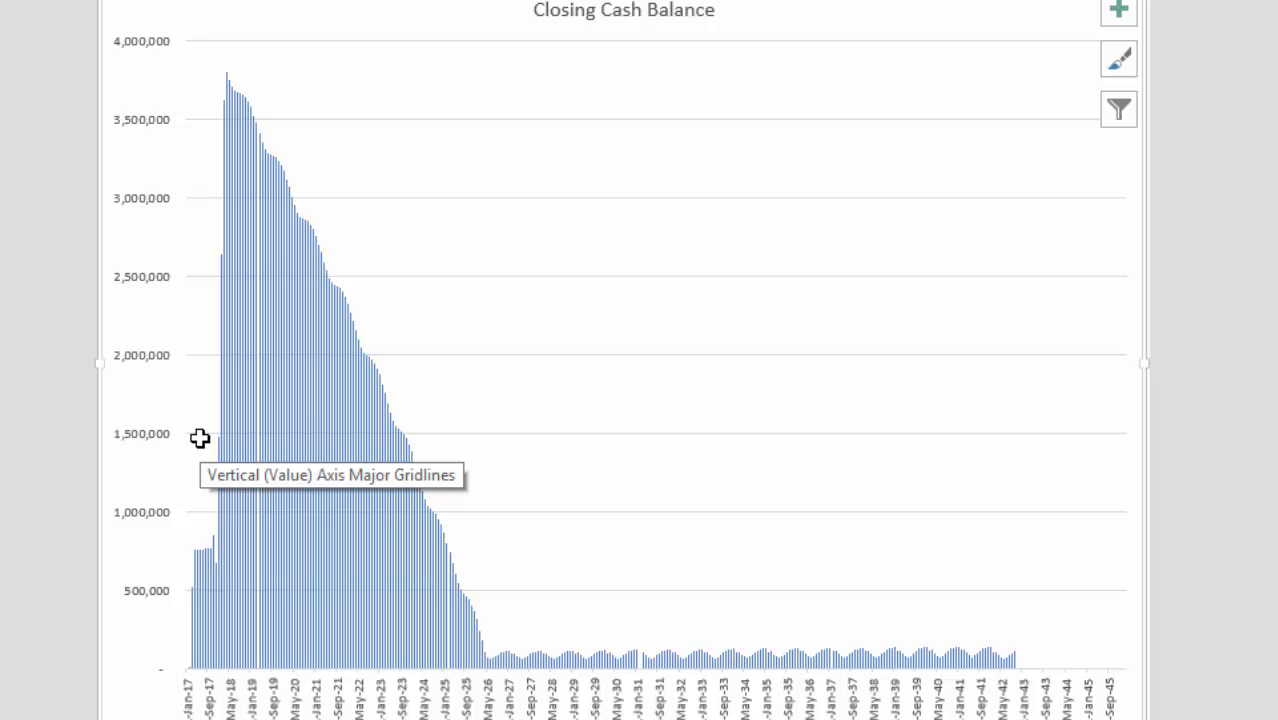
# Link the Closing Cash Balance chart's title to 'Monthly Consolidated Model'!$G$449:$R$449
pyautogui.click(621, 11)
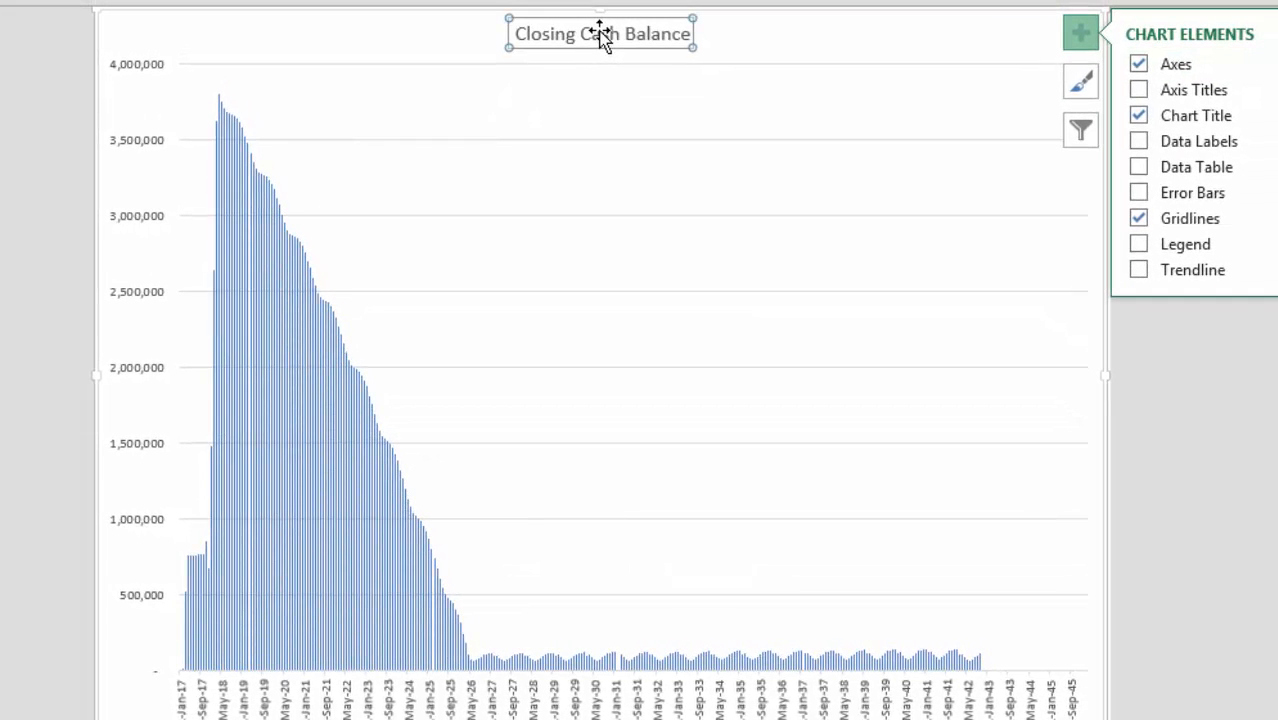
pyautogui.write('=')
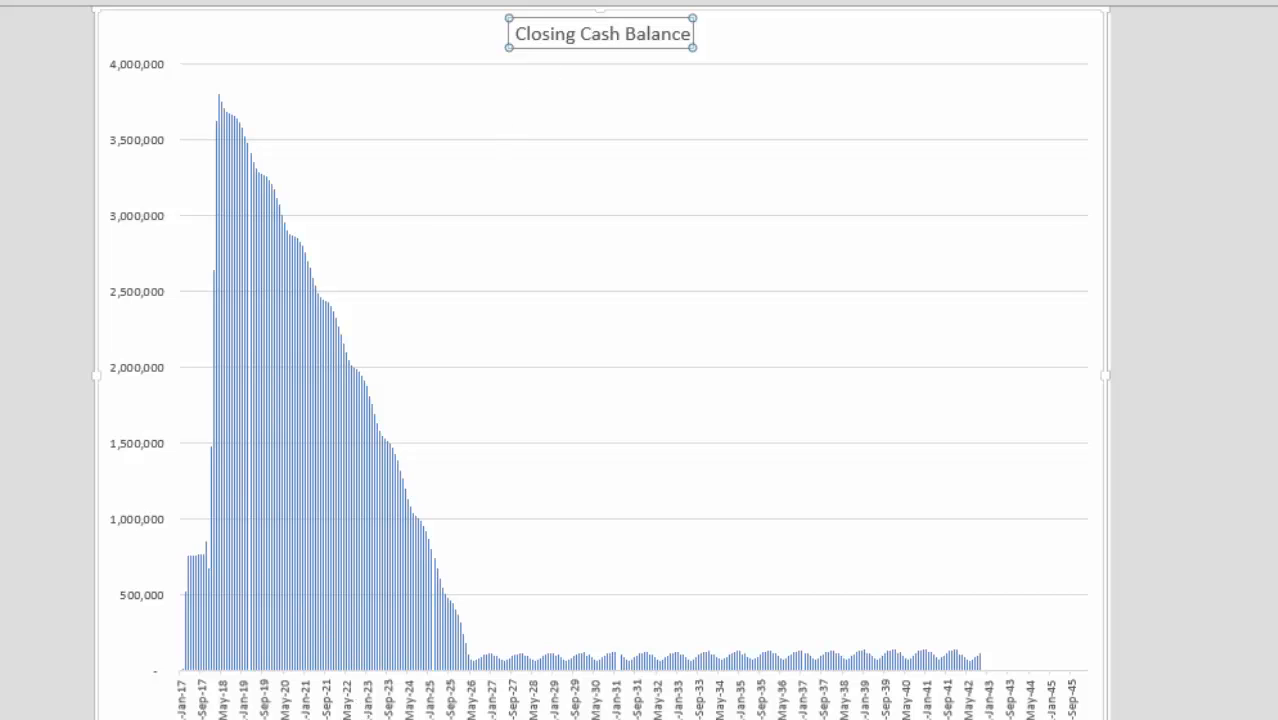
pyautogui.click(408, 718)
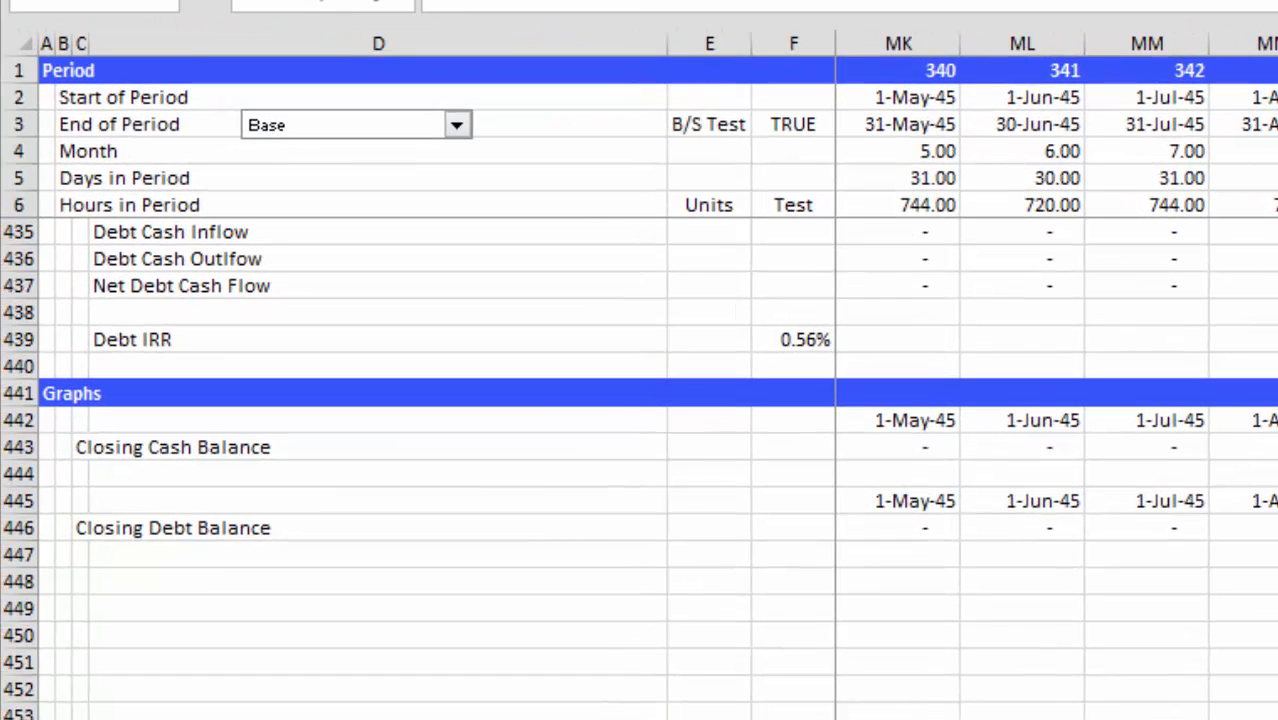
pyautogui.hscroll(-20, 1056, 450)
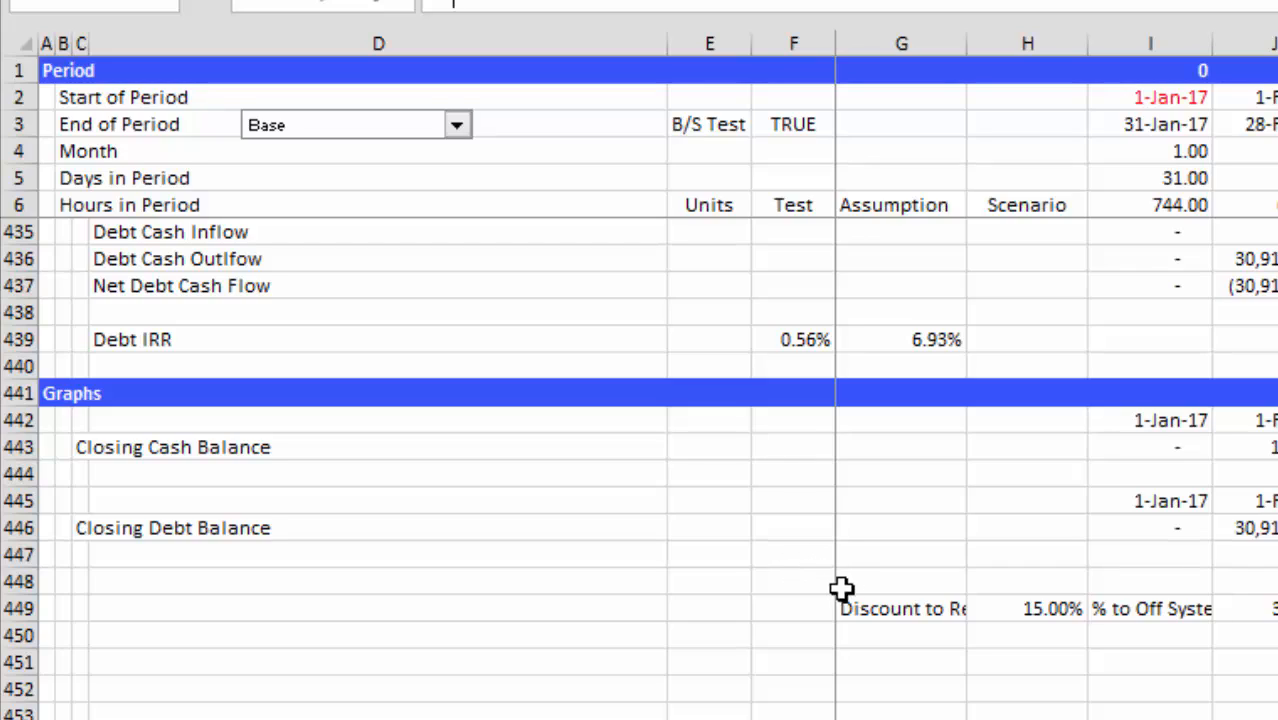
pyautogui.moveTo(847, 599); pyautogui.dragTo(1040, 636)
pyautogui.hotkey('ctrl', 'c')
pyautogui.moveTo(1232, 636); pyautogui.dragTo(1130, 481)
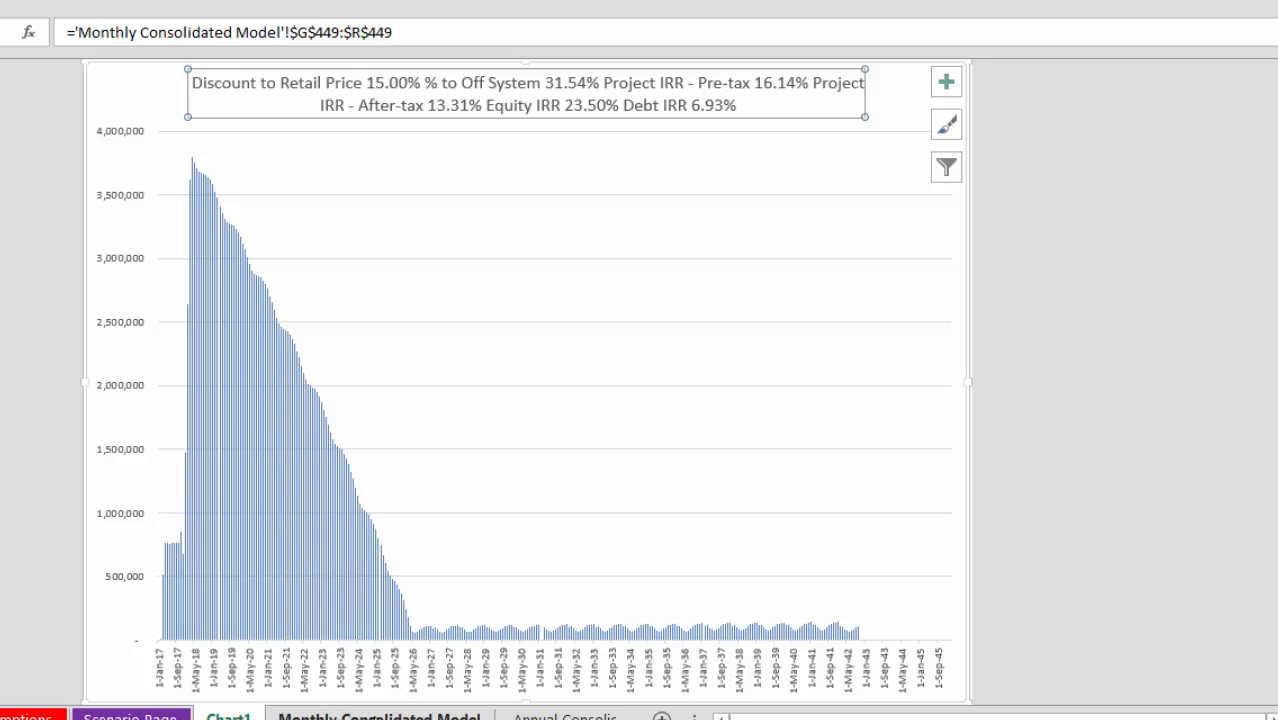
# Create a separate chart sheet from the Closing Debt Balance row and its dates in rows 445 and 446
pyautogui.click(380, 716)
pyautogui.press('Down')
pyautogui.press('Down')
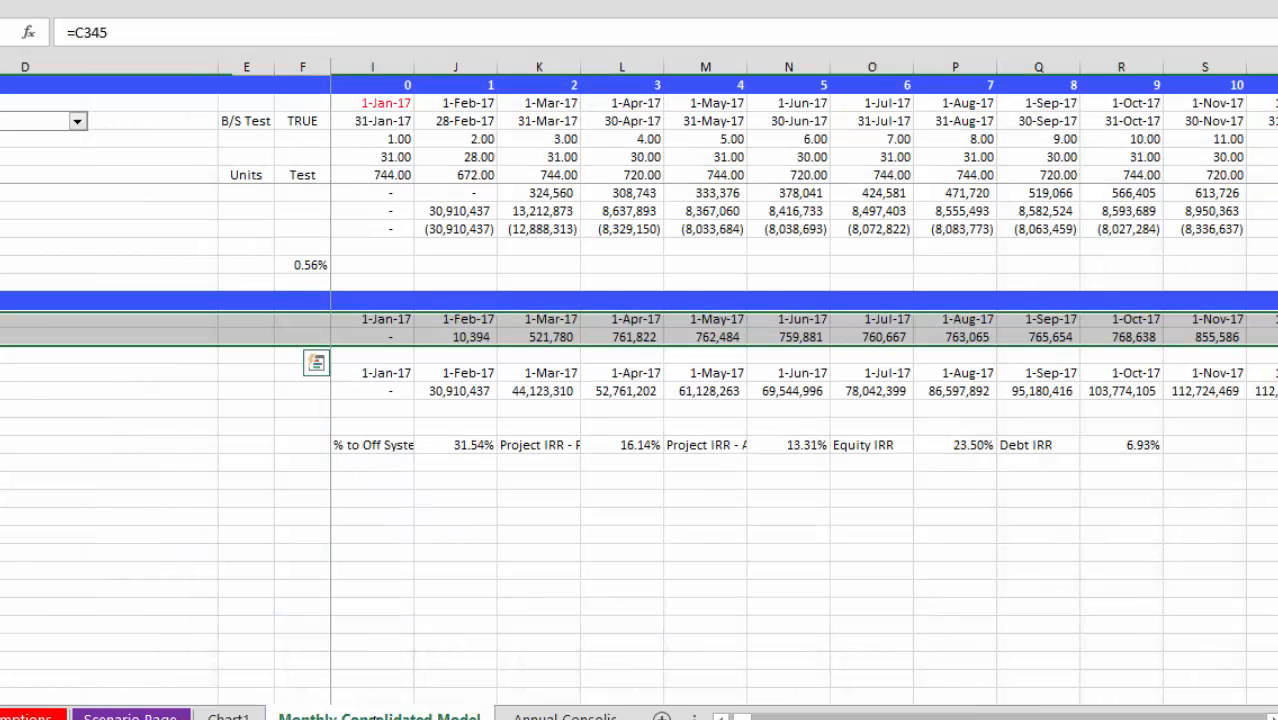
pyautogui.hotkey('shift', 'Right')
pyautogui.hotkey('shift', 'Down')
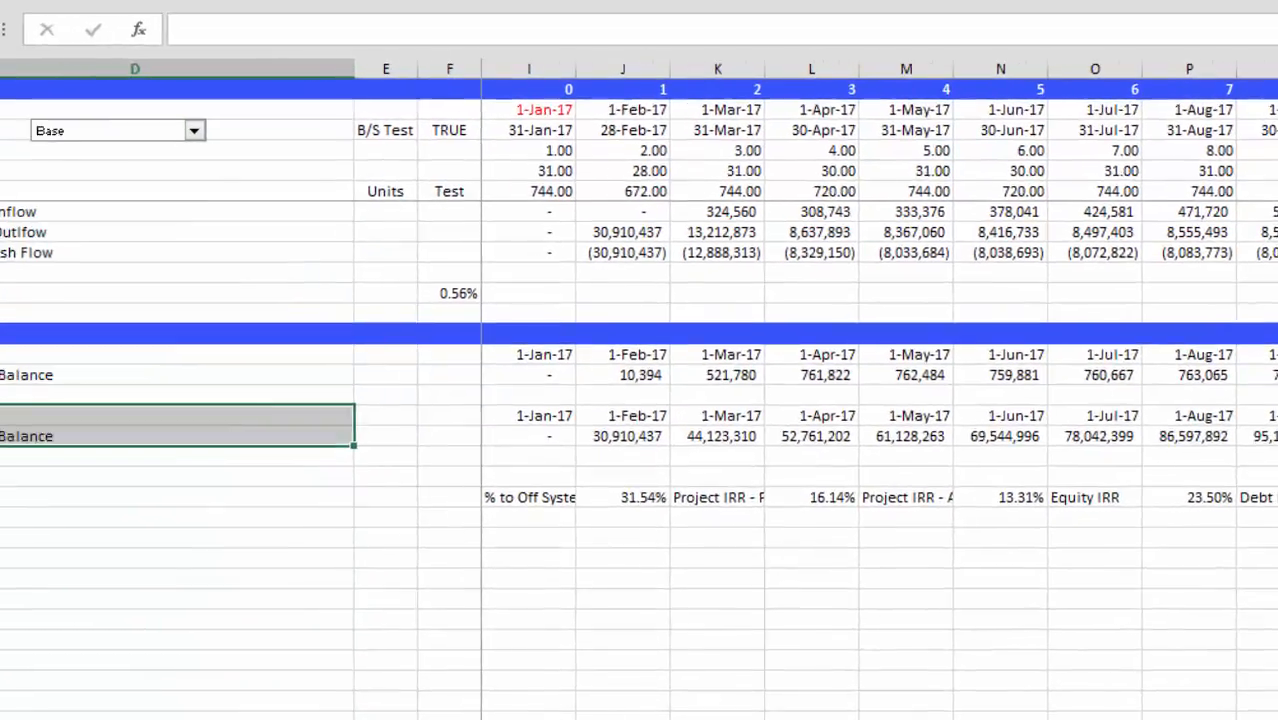
pyautogui.hotkey('ctrl', 'shift', 'Right')
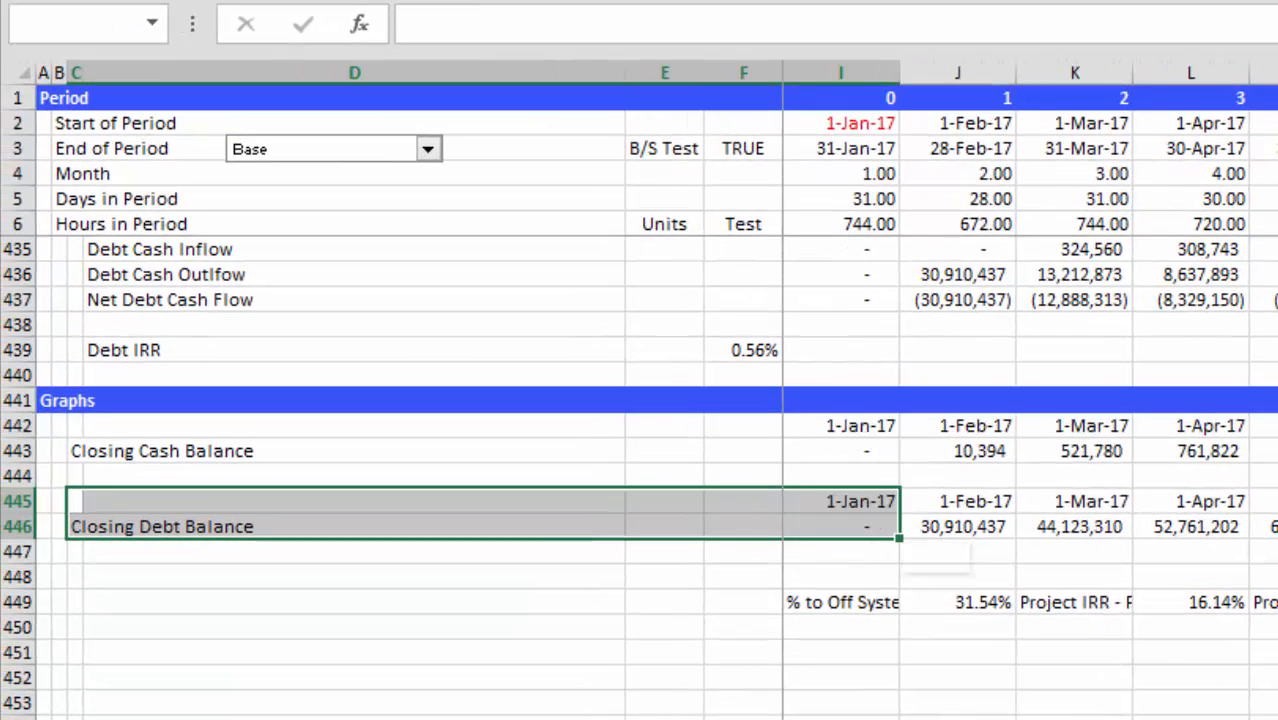
pyautogui.hotkey('ctrl', 'shift', 'Right')
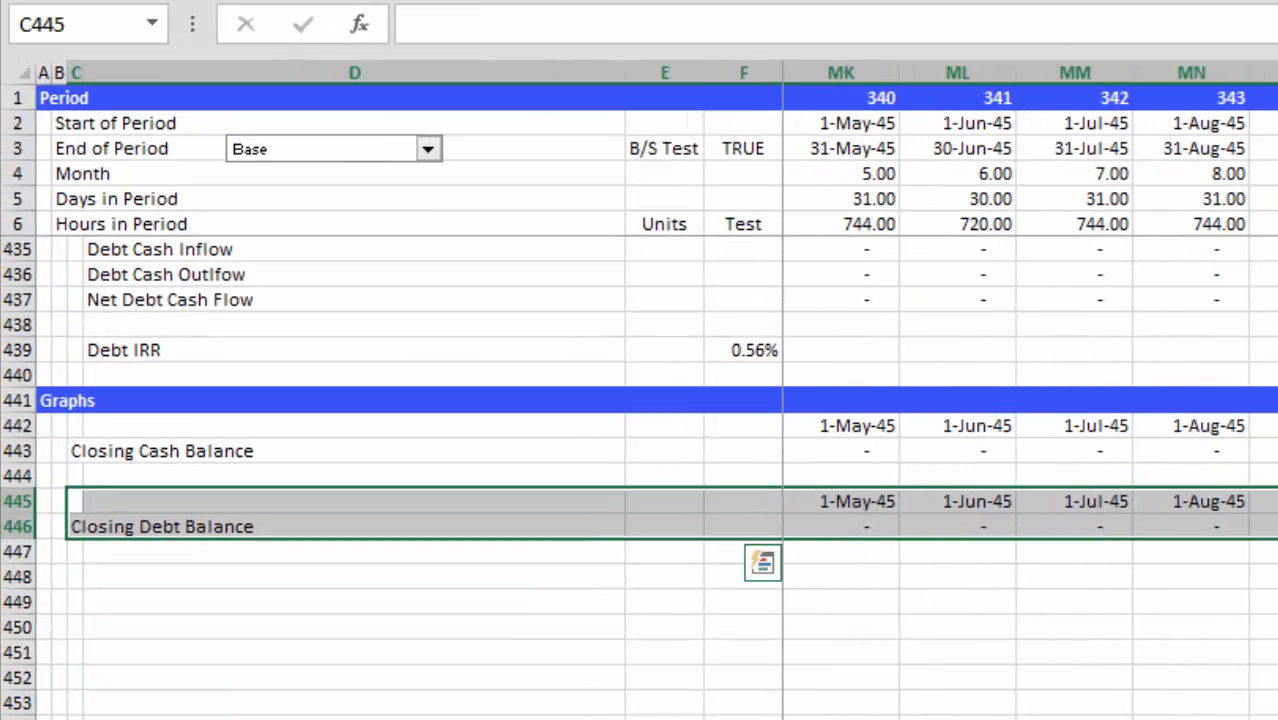
pyautogui.hotkey('alt', 'F1')
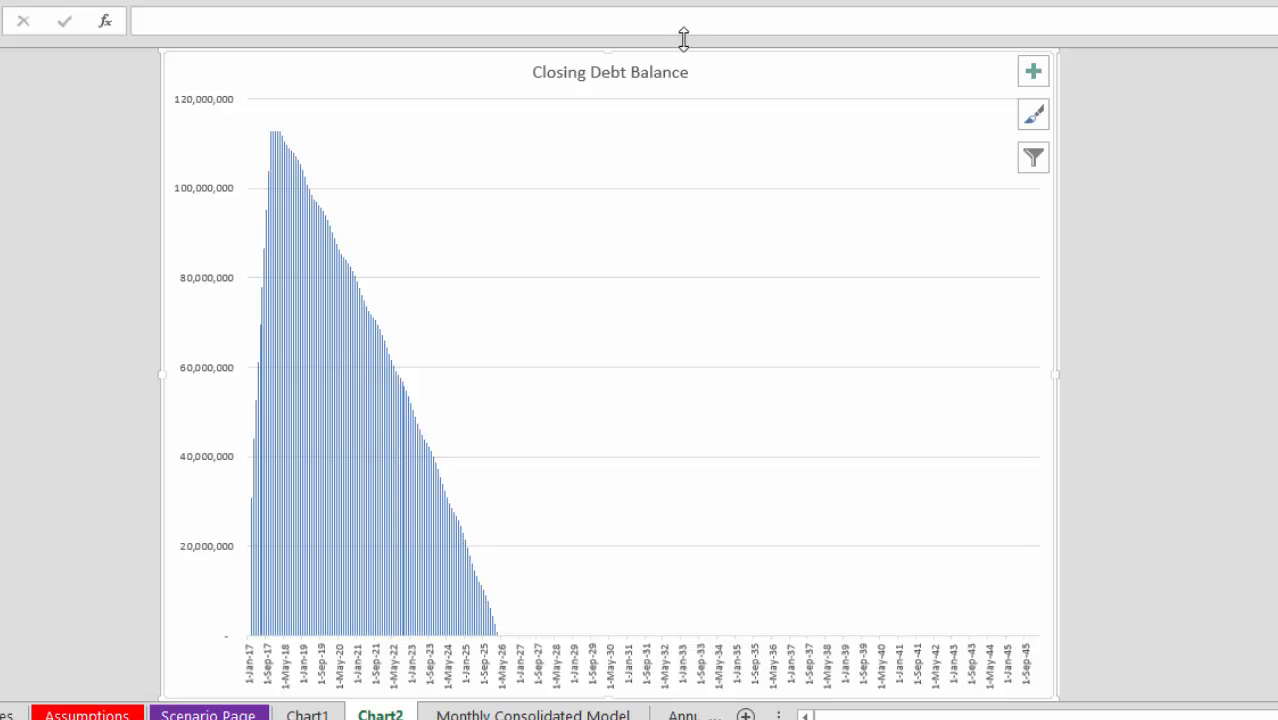
# Link the Closing Debt Balance chart's title to 'Monthly Consolidated Model'!$G$449:$R$449
pyautogui.click(596, 88)
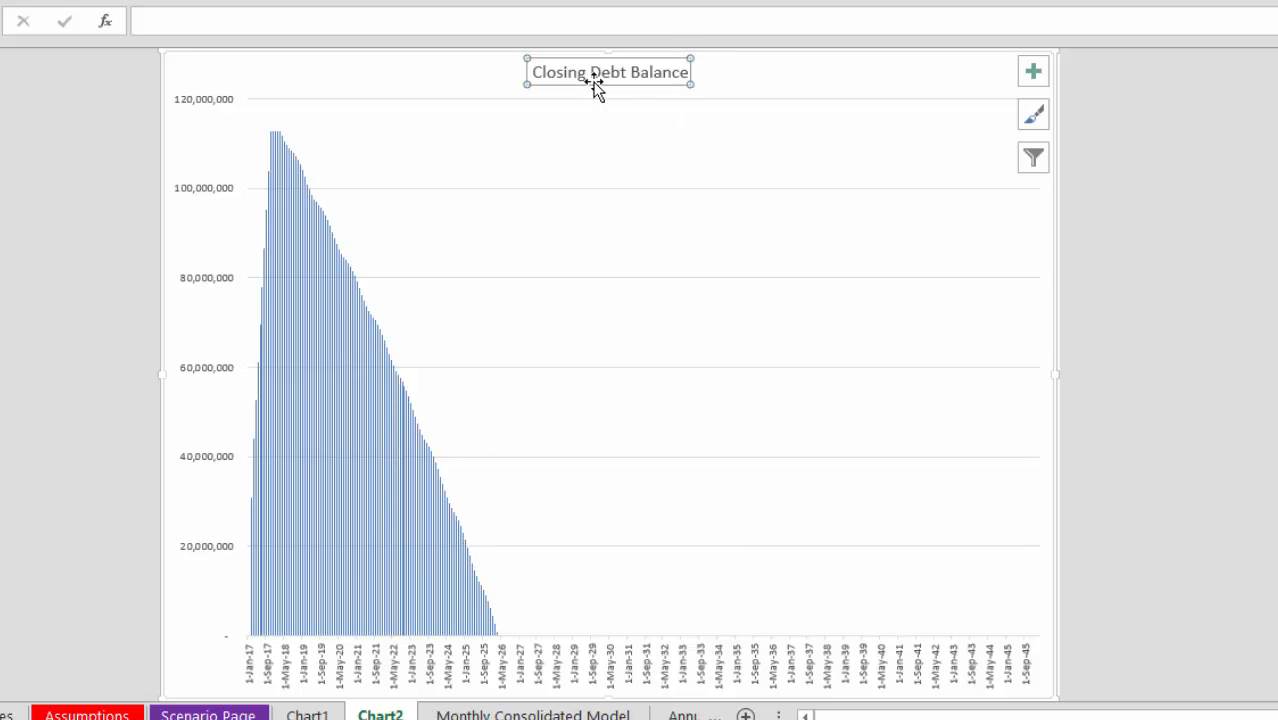
pyautogui.write('=')
pyautogui.hotkey('ctrl', 'pageup')
pyautogui.hotkey('ctrl', 'pageup')
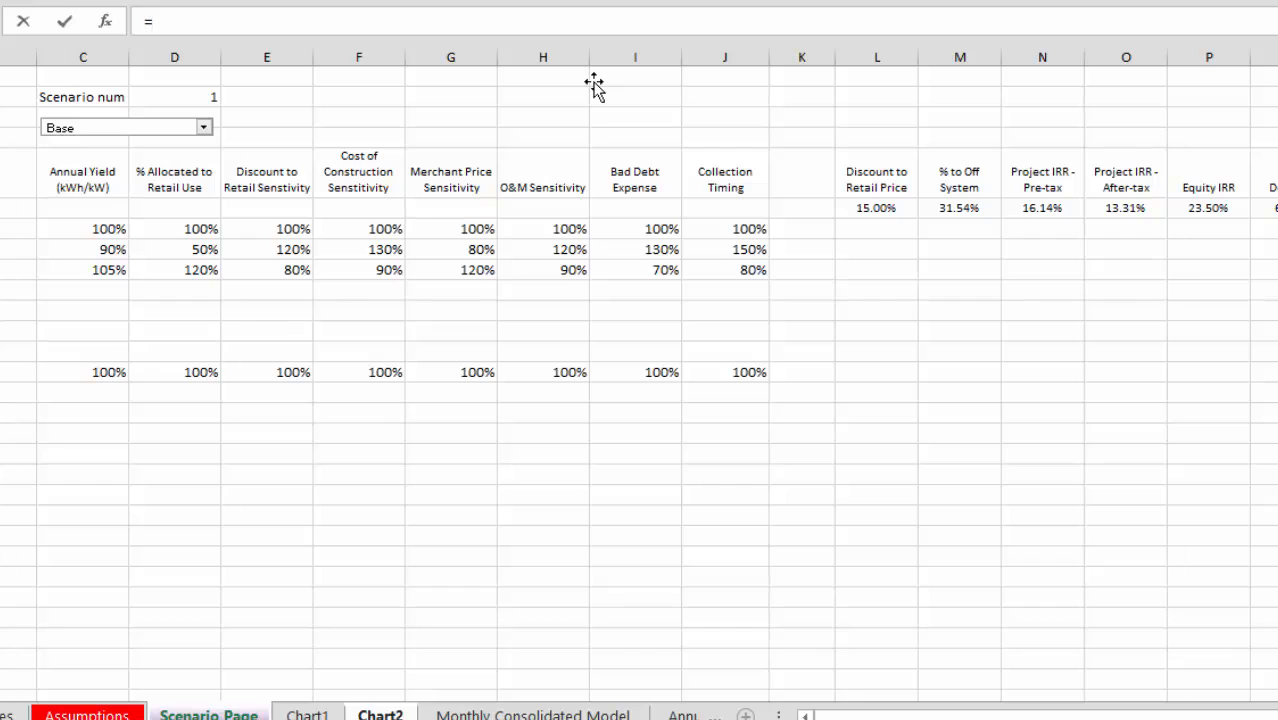
pyautogui.hotkey('ctrl', 'pagedown')
pyautogui.hotkey('ctrl', 'pagedown')
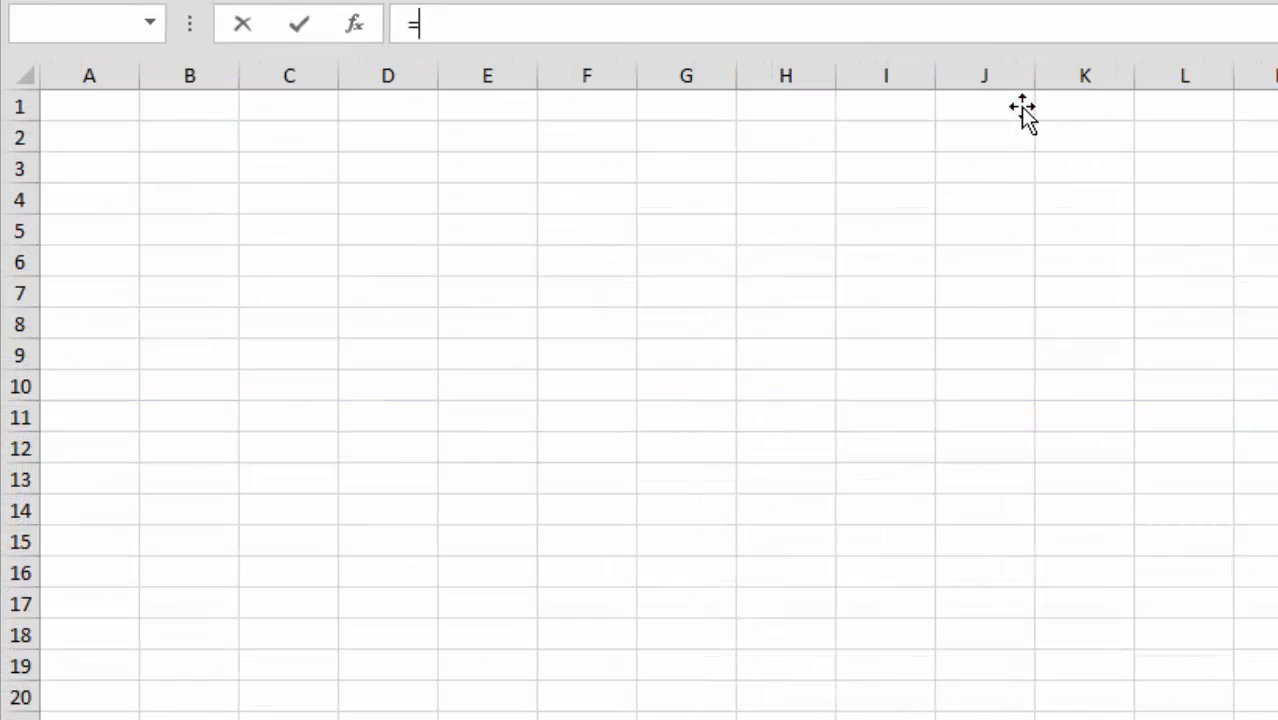
pyautogui.hotkey('ctrl', 'pageup')
pyautogui.press('Left')
pyautogui.press('Left')
pyautogui.press('Down')
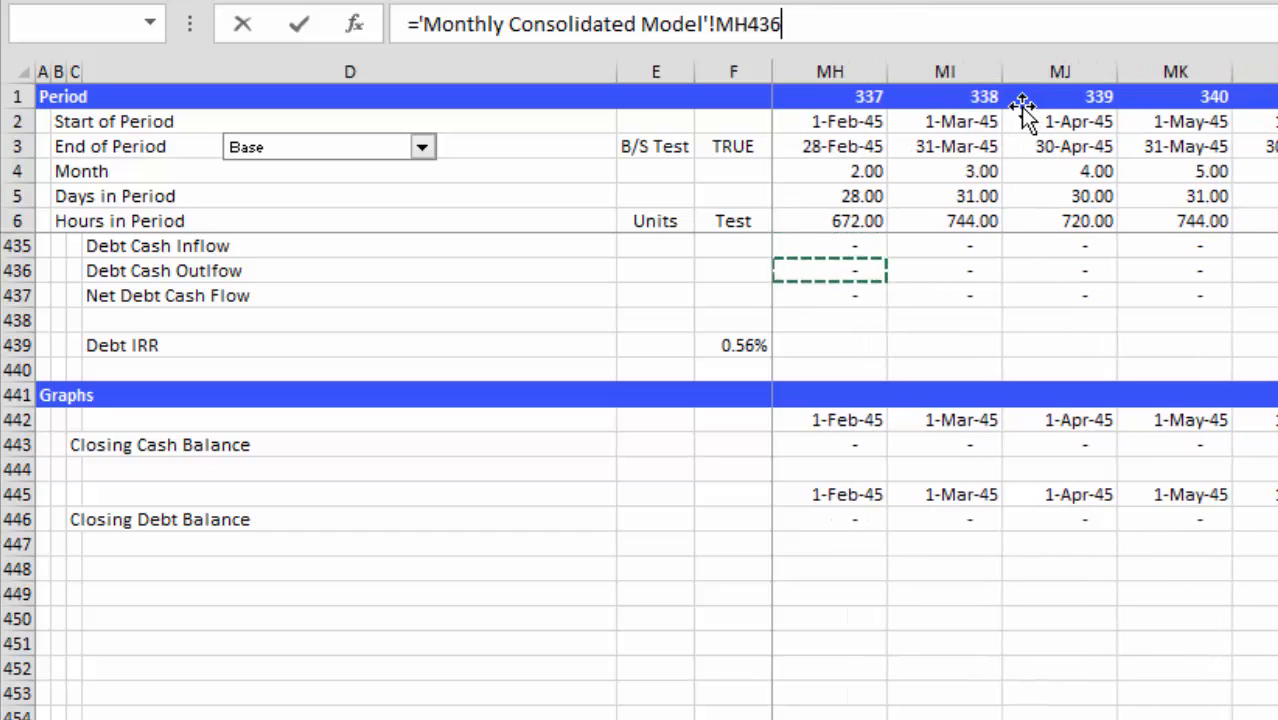
pyautogui.press('Down')
pyautogui.press('Down')
pyautogui.press('Down')
pyautogui.press('Down')
pyautogui.press('Down')
pyautogui.press('Down')
pyautogui.press('Down')
pyautogui.press('Down')
pyautogui.press('Down')
pyautogui.press('Down')
pyautogui.press('Down')
pyautogui.press('Down')
pyautogui.press('Down')
pyautogui.press('Down')
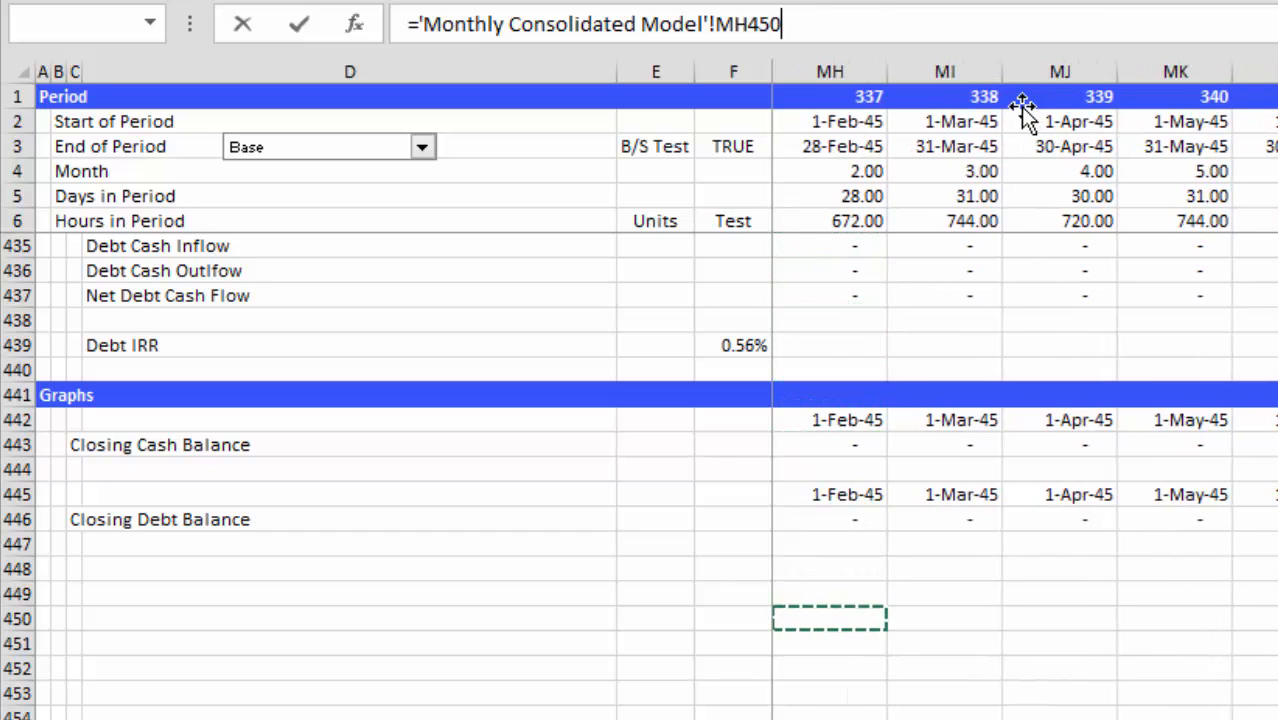
pyautogui.hotkey('ctrl', 'Left')
pyautogui.press('Up')
pyautogui.press('Up')
pyautogui.press('Up')
pyautogui.press('Up')
pyautogui.press('Right')
pyautogui.press('Right')
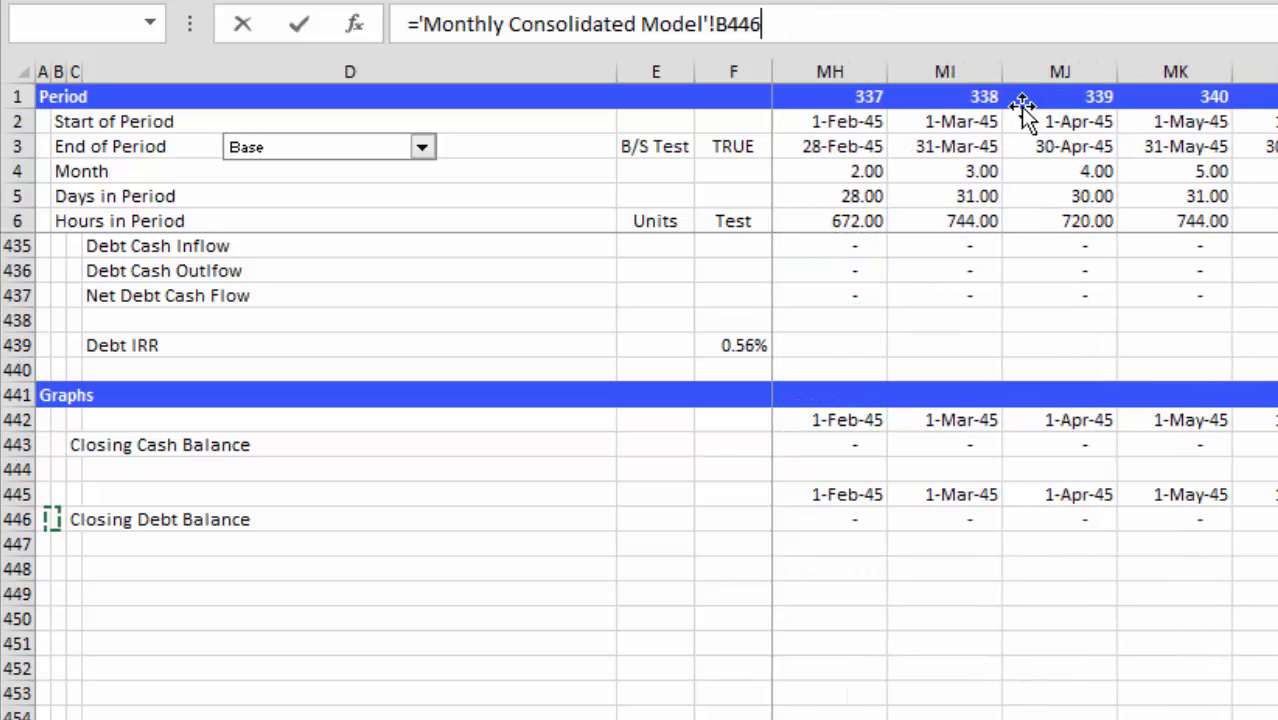
pyautogui.hotkey('ctrl', 'Right')
pyautogui.press('Down')
pyautogui.press('Down')
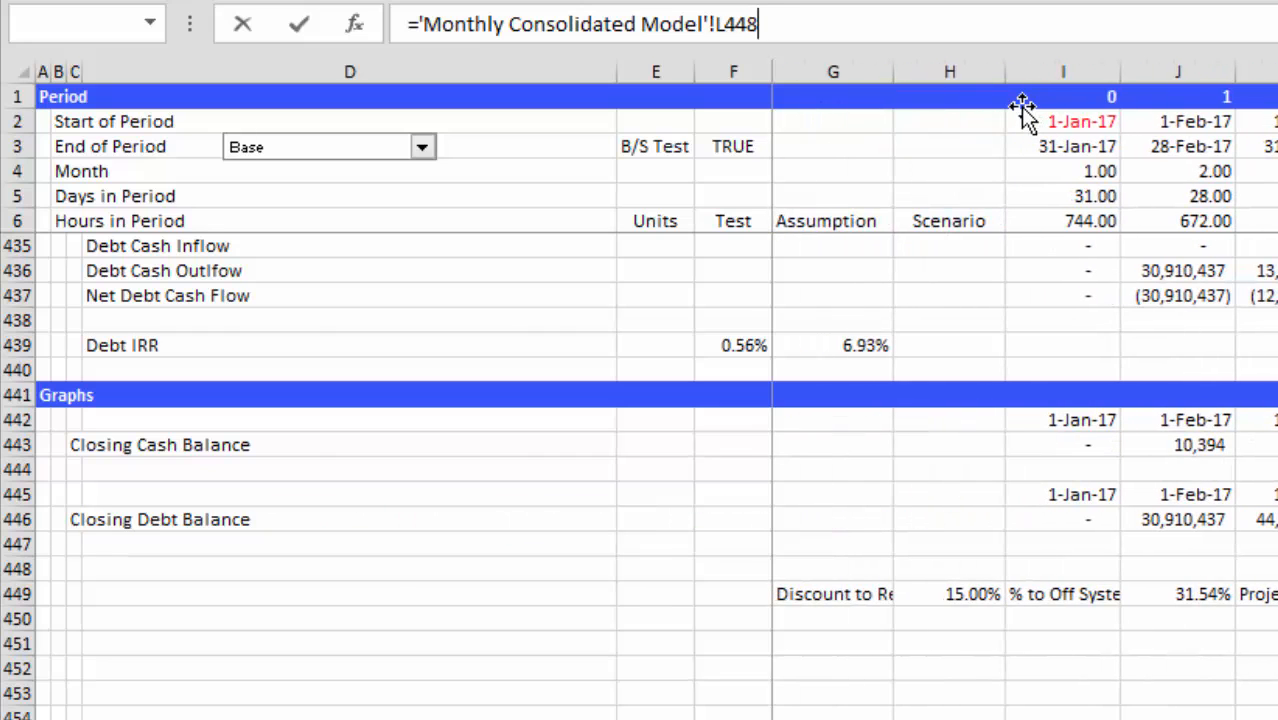
pyautogui.press('Right')
pyautogui.press('Down')
pyautogui.press('Left')
pyautogui.press('Left')
pyautogui.press('Left')
pyautogui.hotkey('ctrl', 'shift', 'Right')
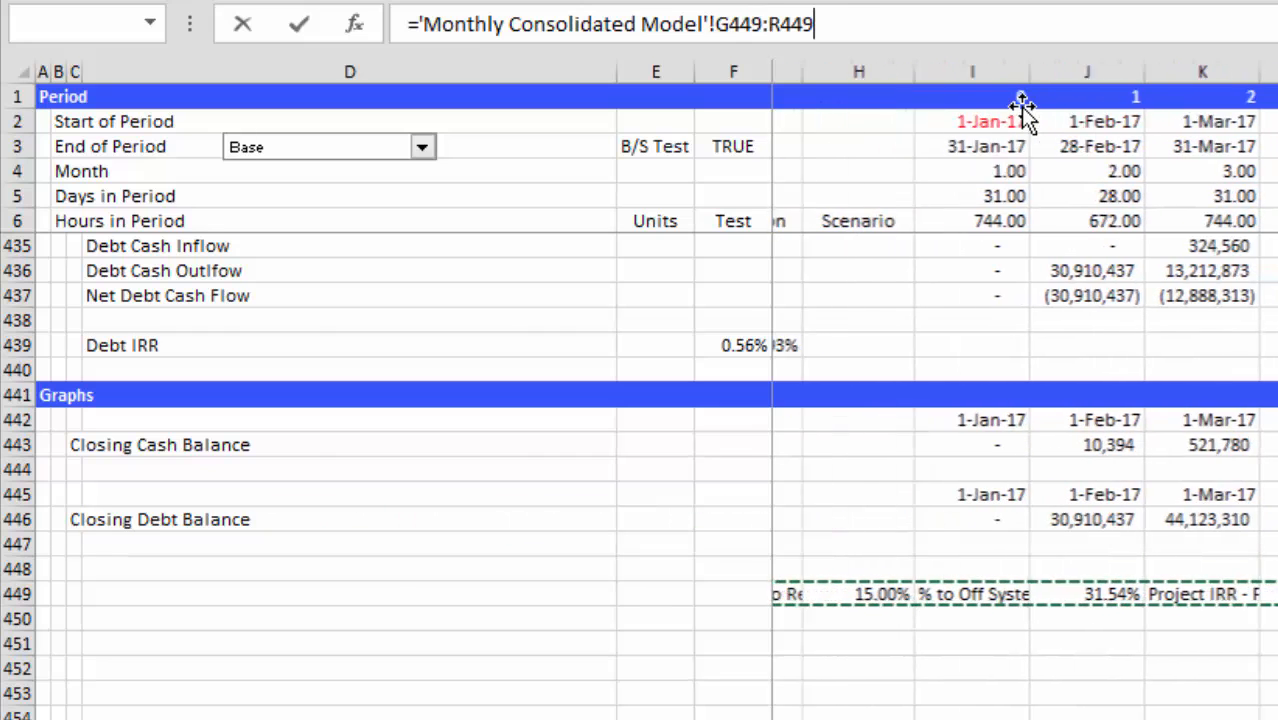
pyautogui.press('Return')
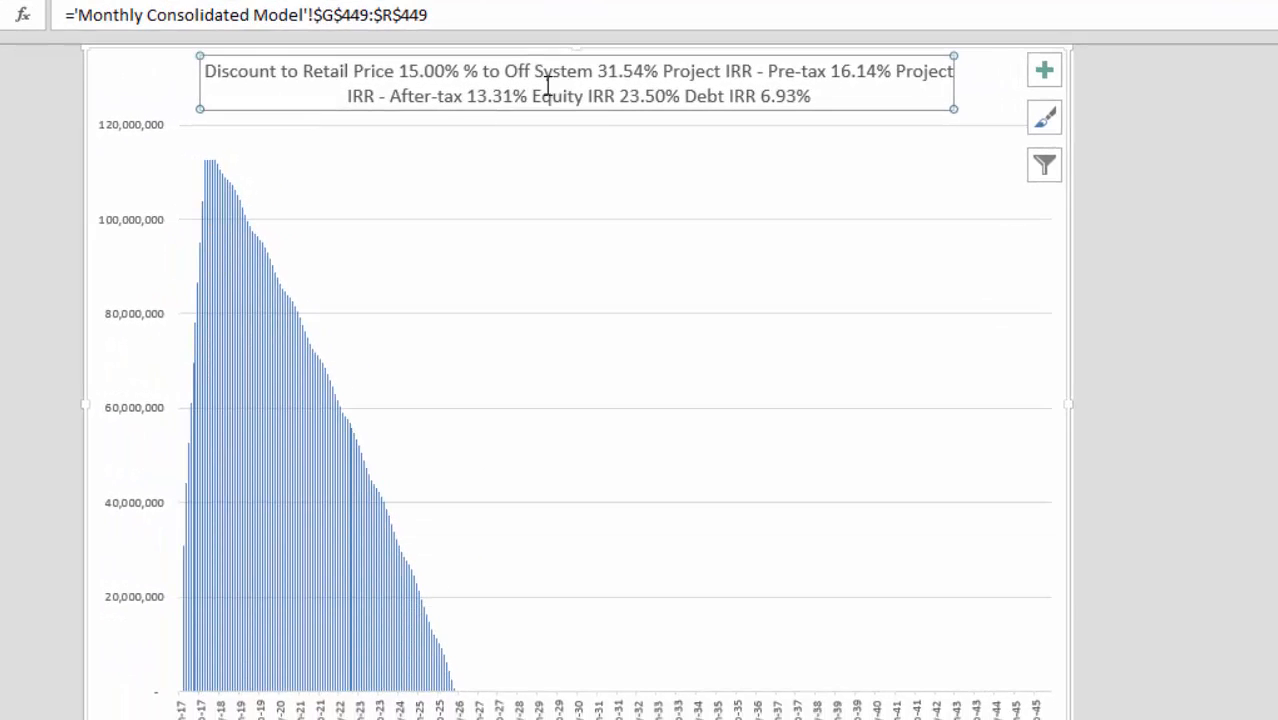
pyautogui.click(365, 191)
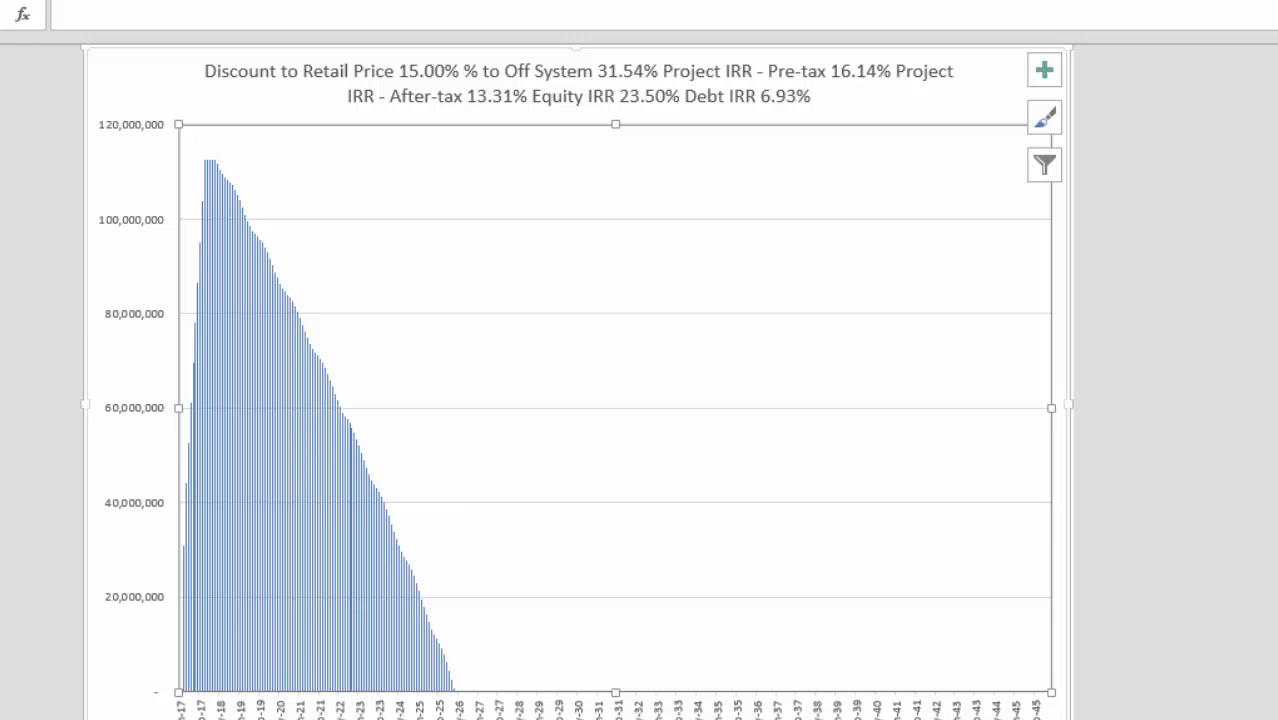
pyautogui.press('Escape')
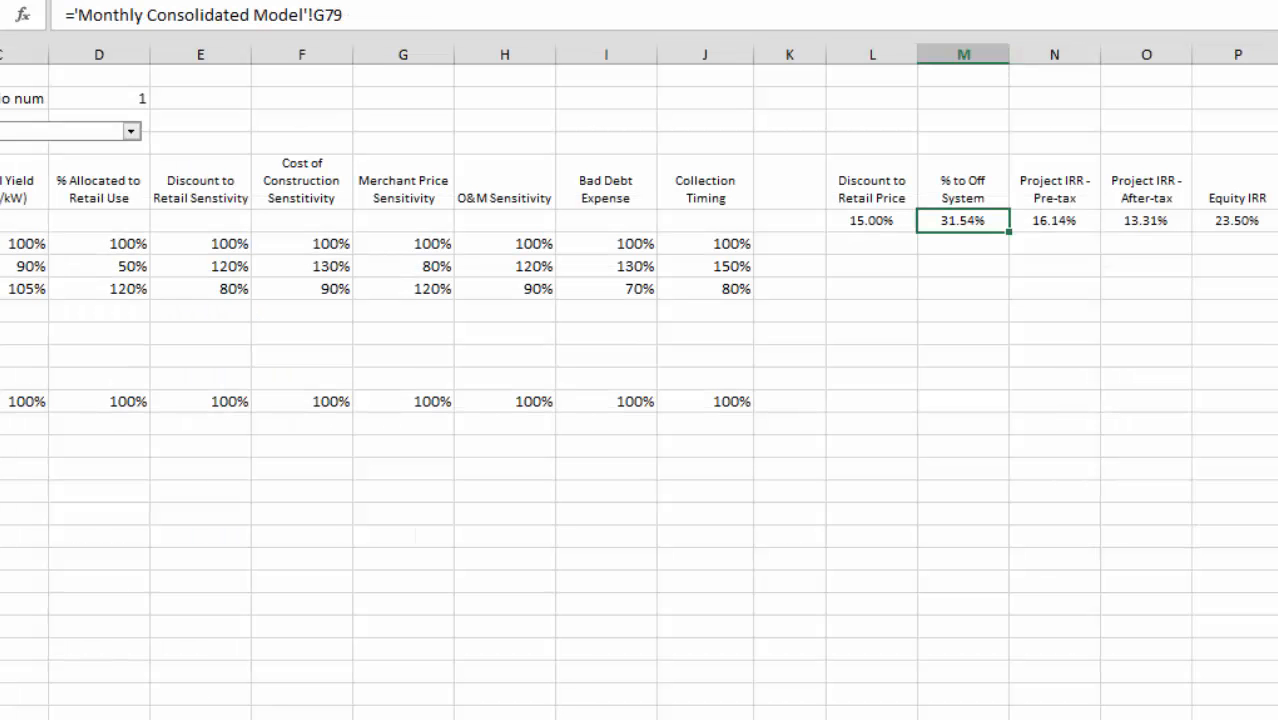
# Check the input range and cell link of the scenario drop-down on the Scenario Page
pyautogui.click(871, 220)
pyautogui.press('Left')
pyautogui.press('Left')
pyautogui.press('Left')
pyautogui.press('Left')
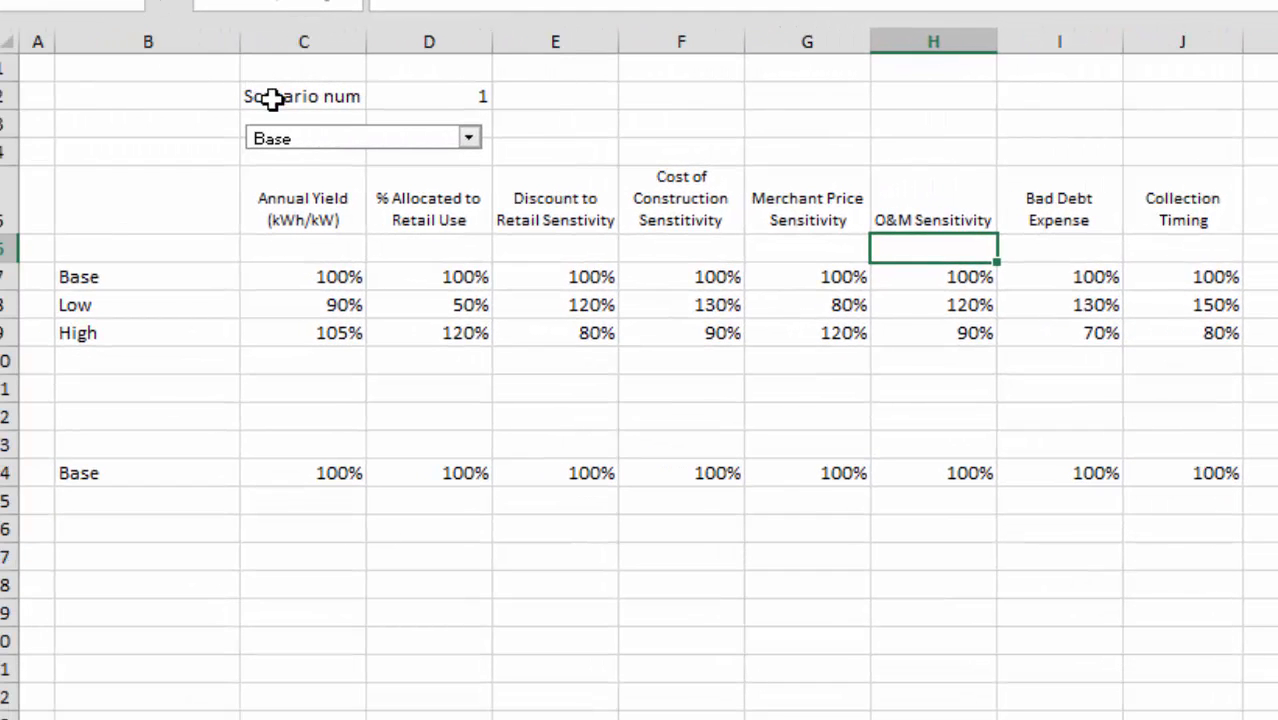
pyautogui.rightClick(284, 139)
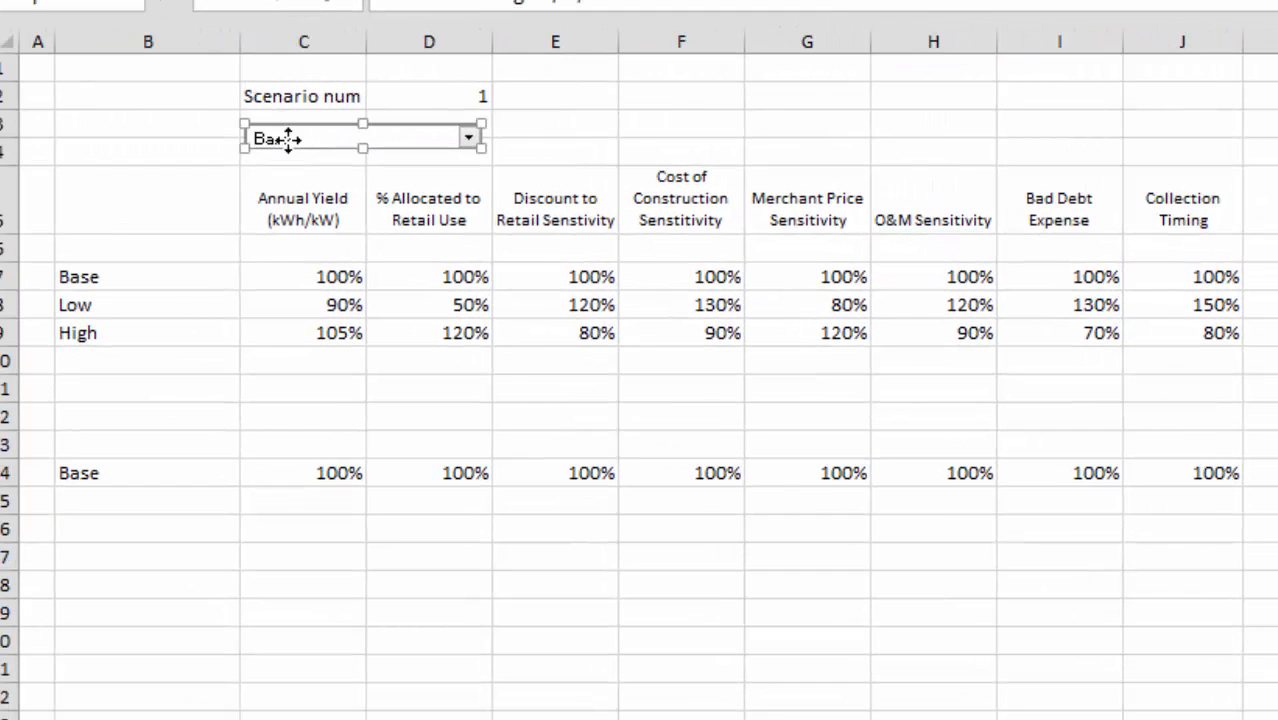
pyautogui.click(323, 203)
pyautogui.click(441, 190)
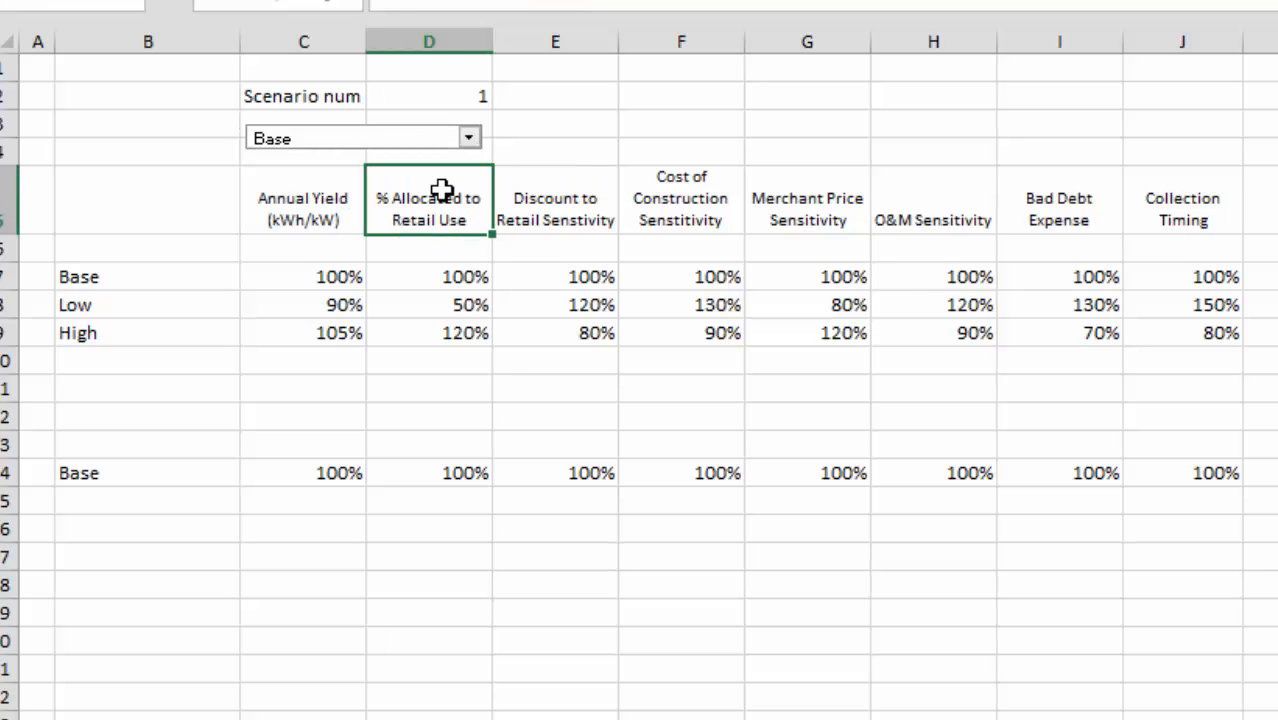
pyautogui.rightClick(414, 140)
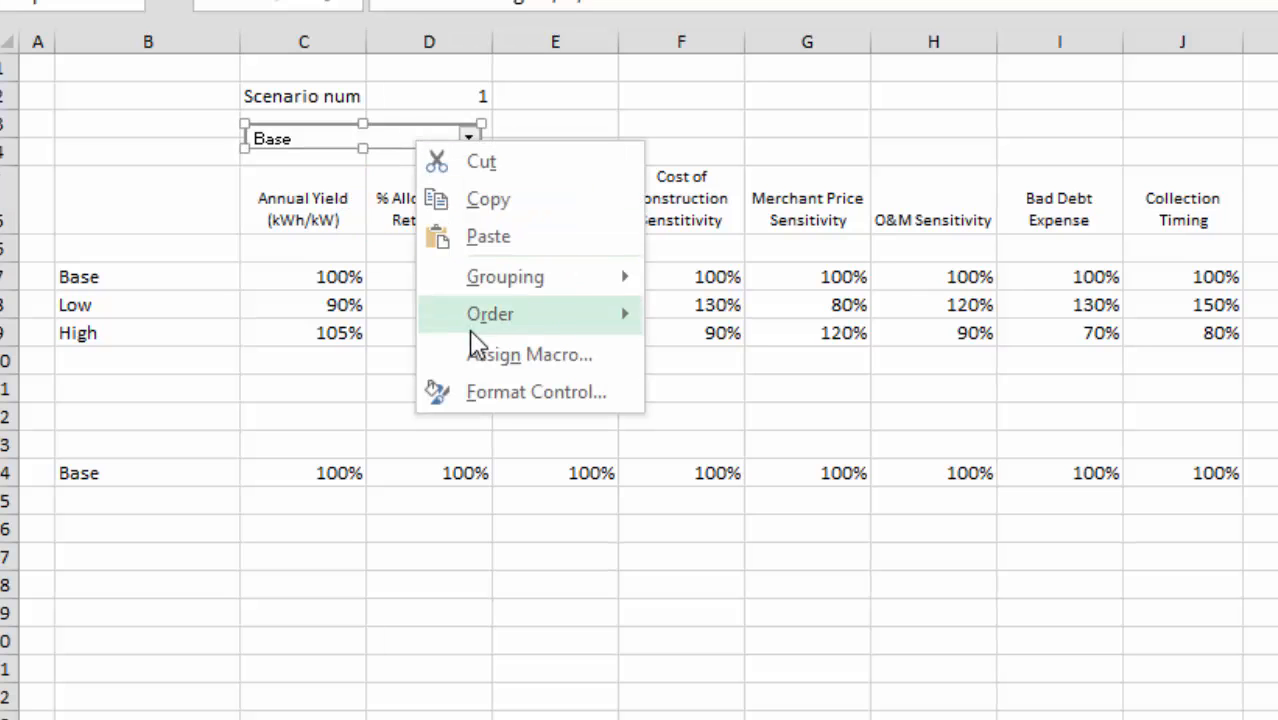
pyautogui.click(490, 393)
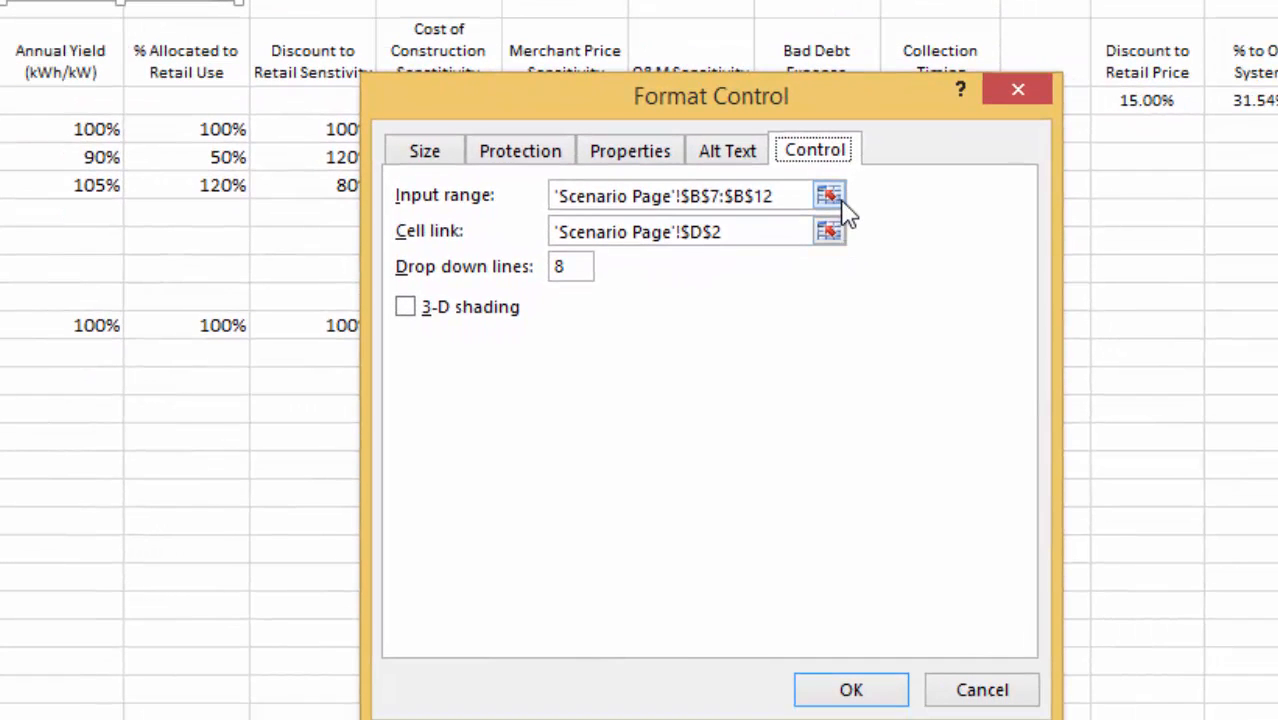
pyautogui.click(836, 199)
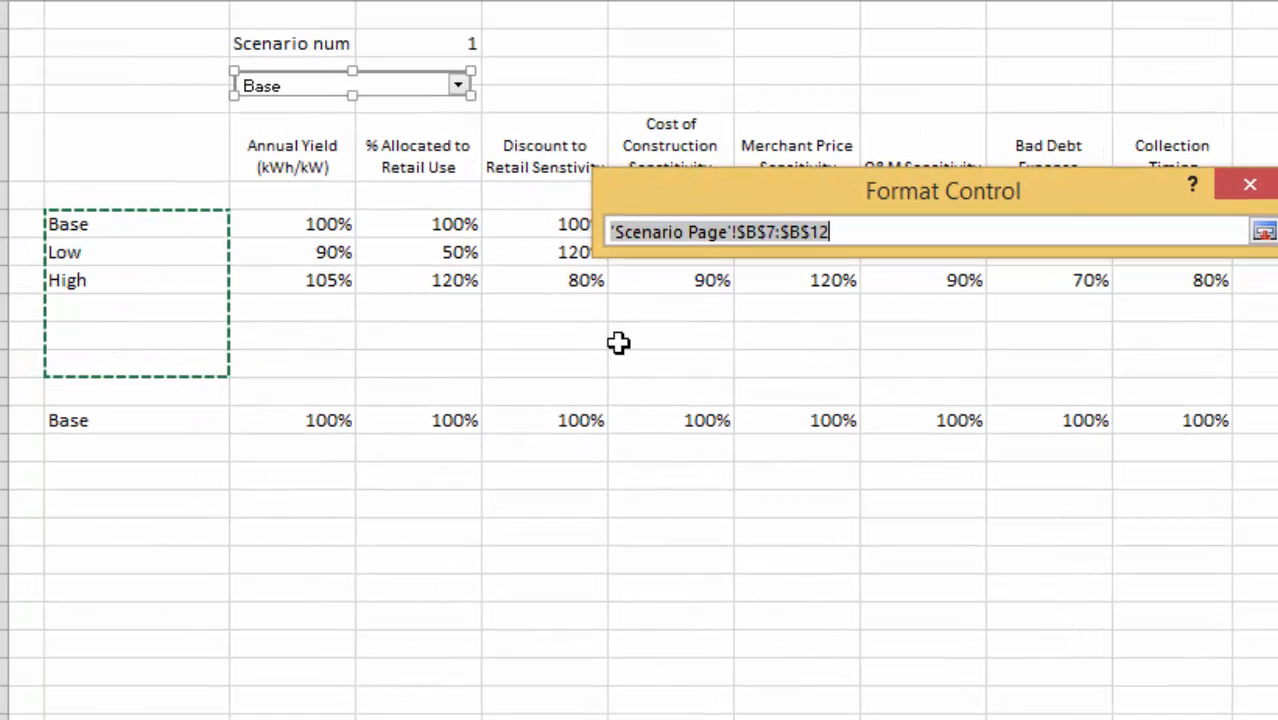
pyautogui.press('Return')
pyautogui.press('Return')
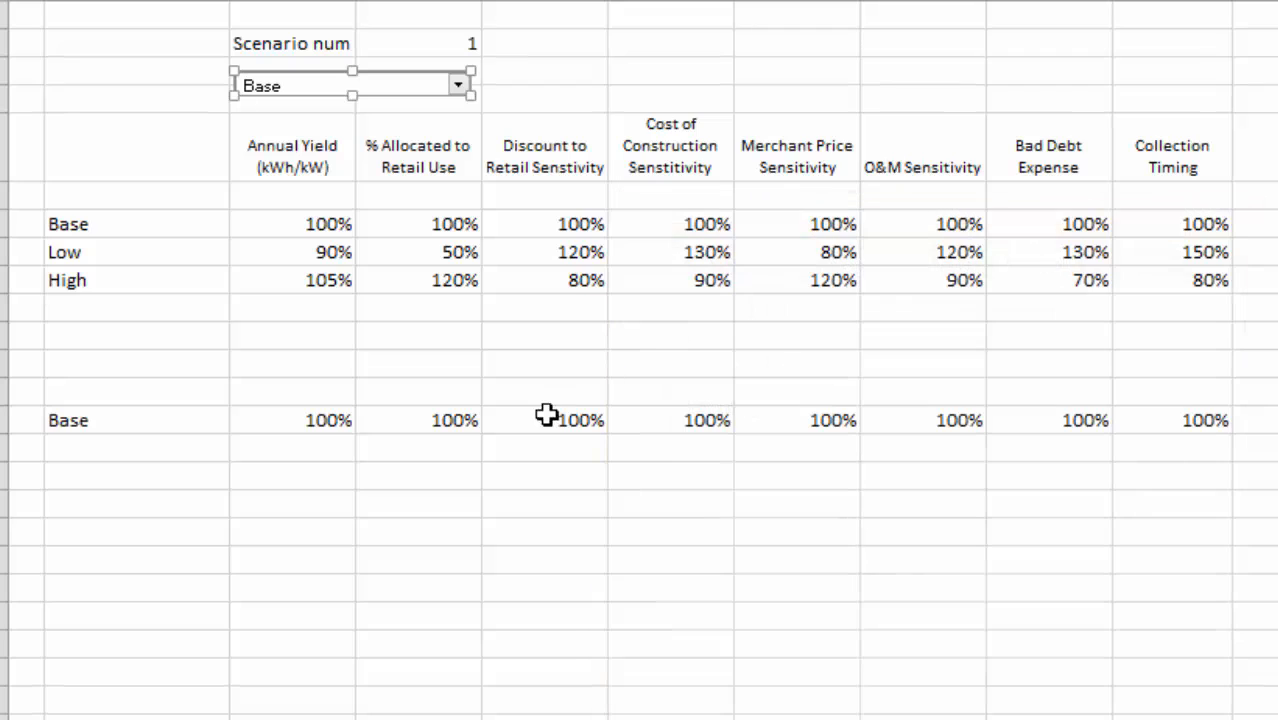
# Copy the scenario drop-down from the Scenario Page and paste it onto the closing debt balance chart sheet
pyautogui.click(397, 302)
pyautogui.rightClick(364, 87)
pyautogui.click(391, 148)
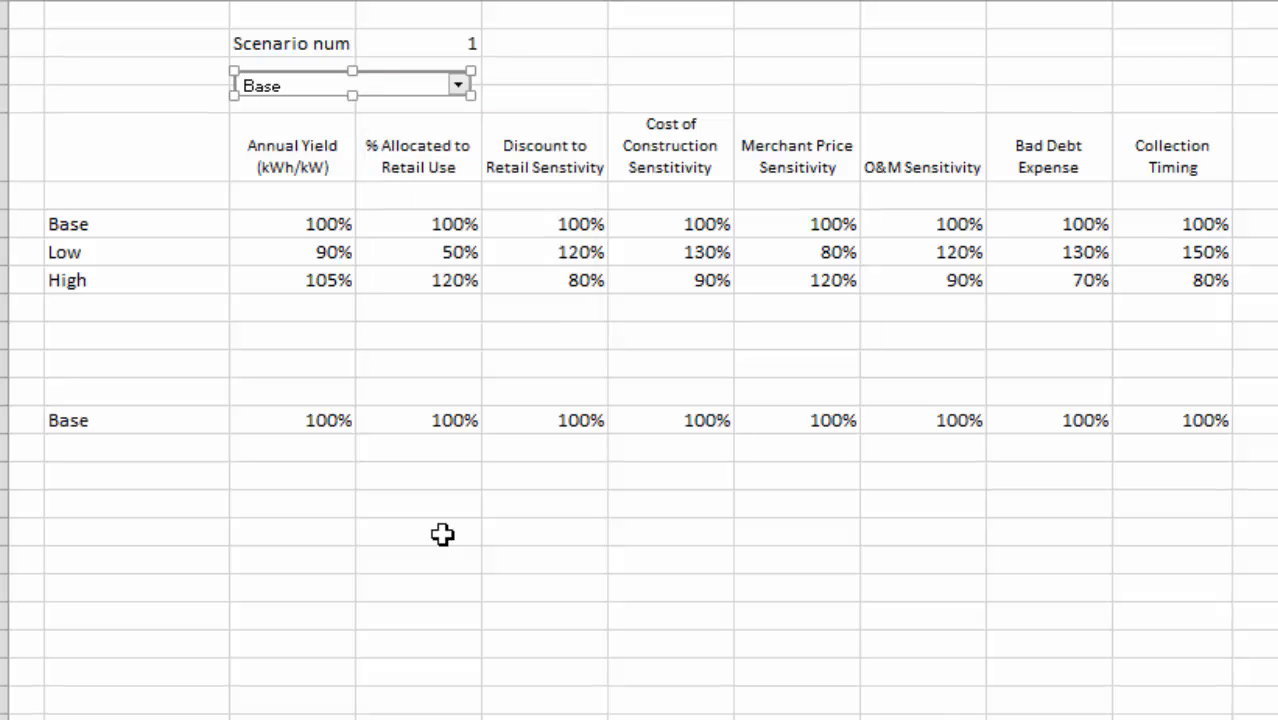
pyautogui.click(535, 716)
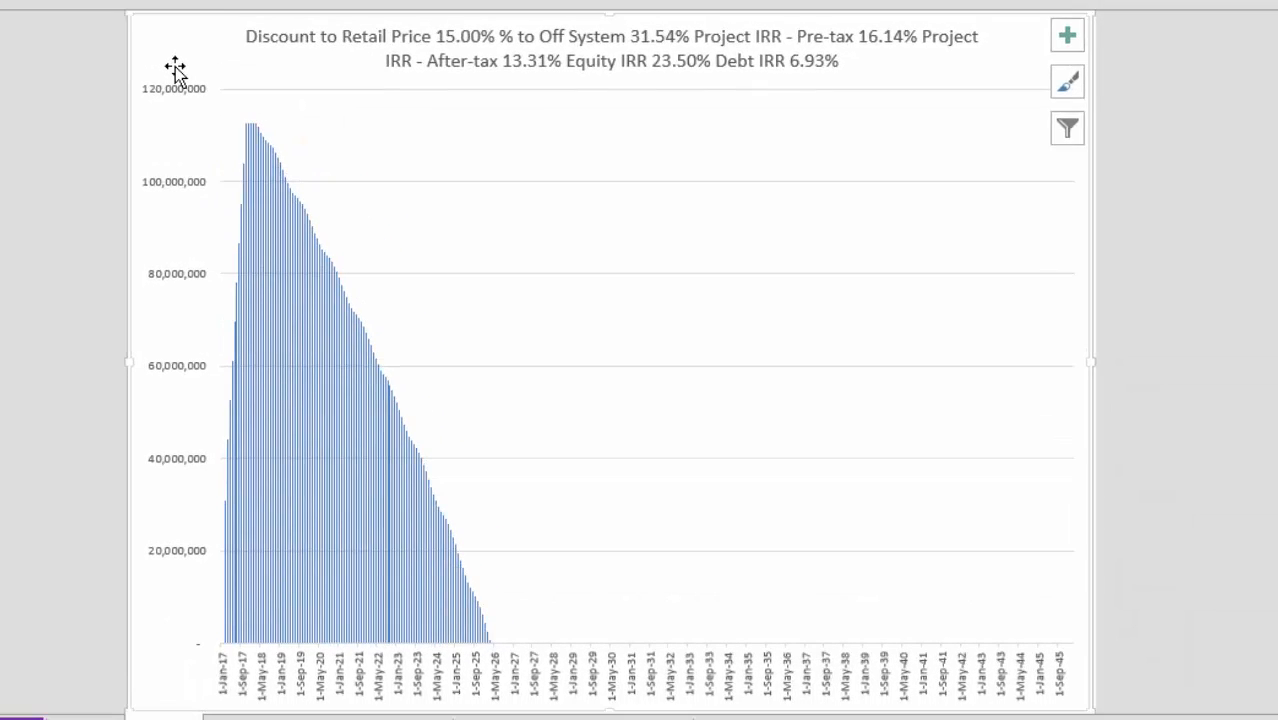
pyautogui.hotkey('ctrl', 'v')
pyautogui.click(213, 76)
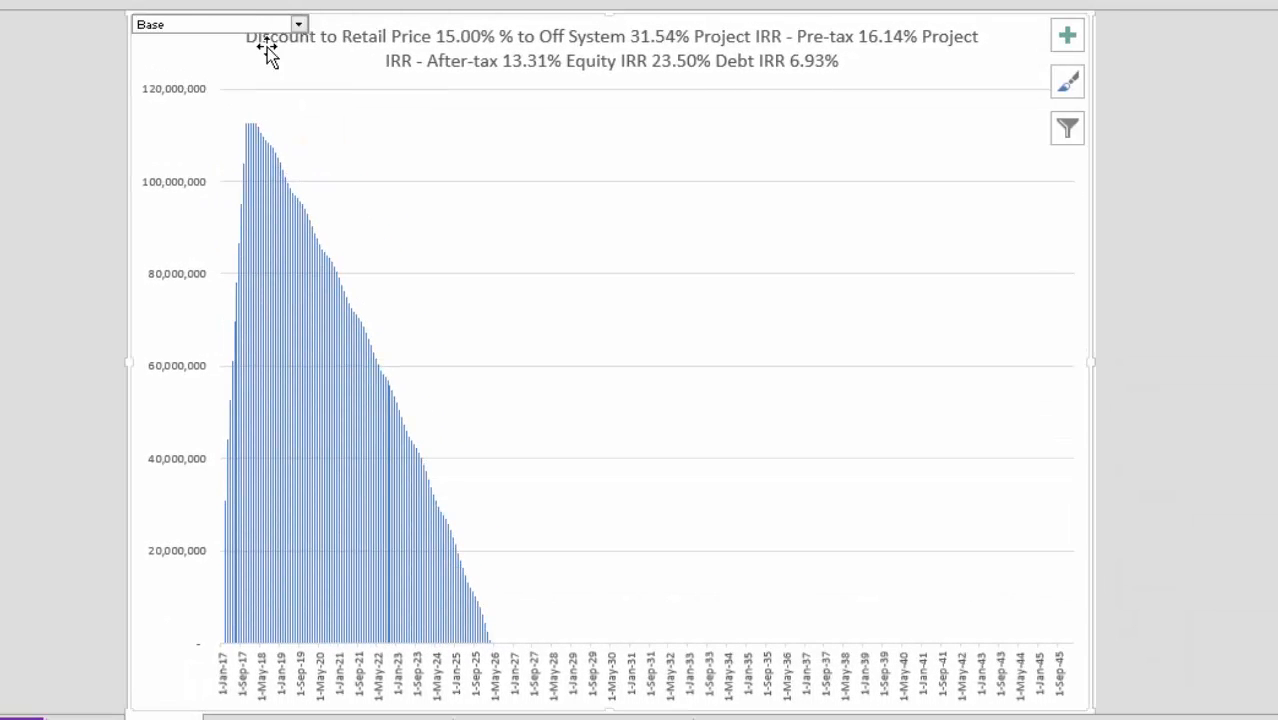
# Switch the model to the Low scenario using the drop-down on the debt balance chart
pyautogui.click(299, 24)
pyautogui.click(299, 27)
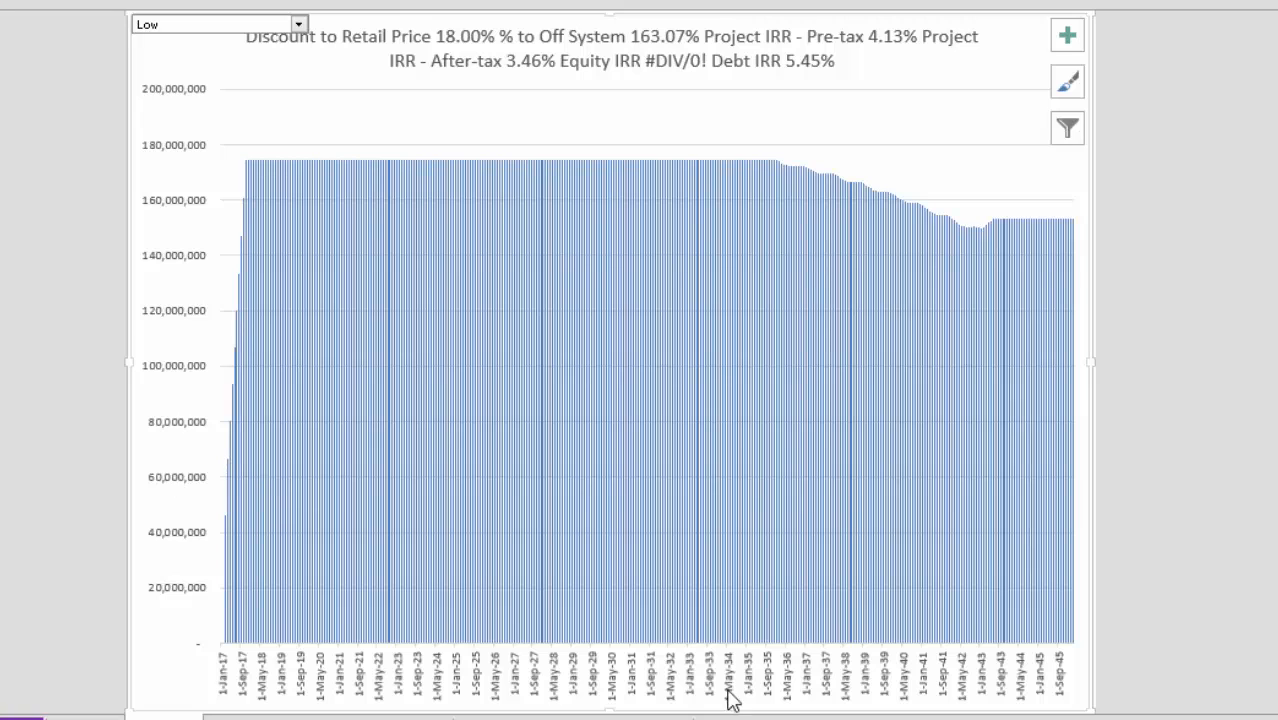
pyautogui.moveTo(646, 717)
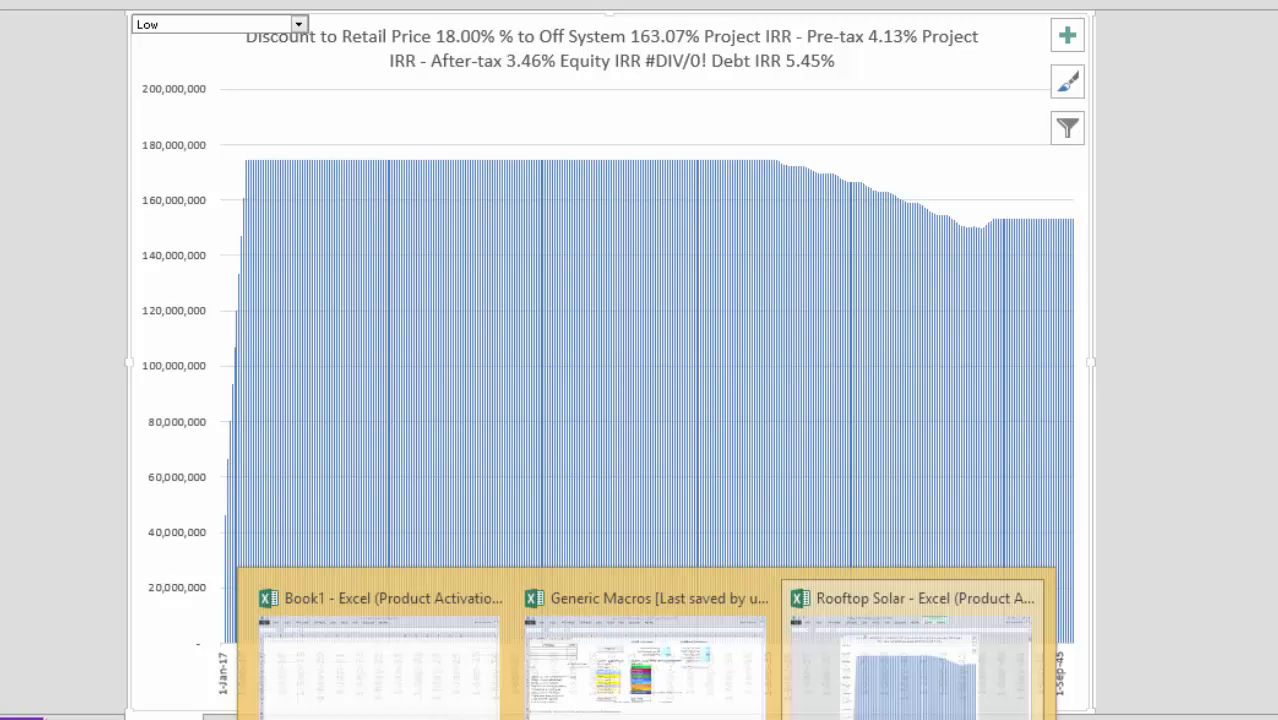
pyautogui.click(873, 702)
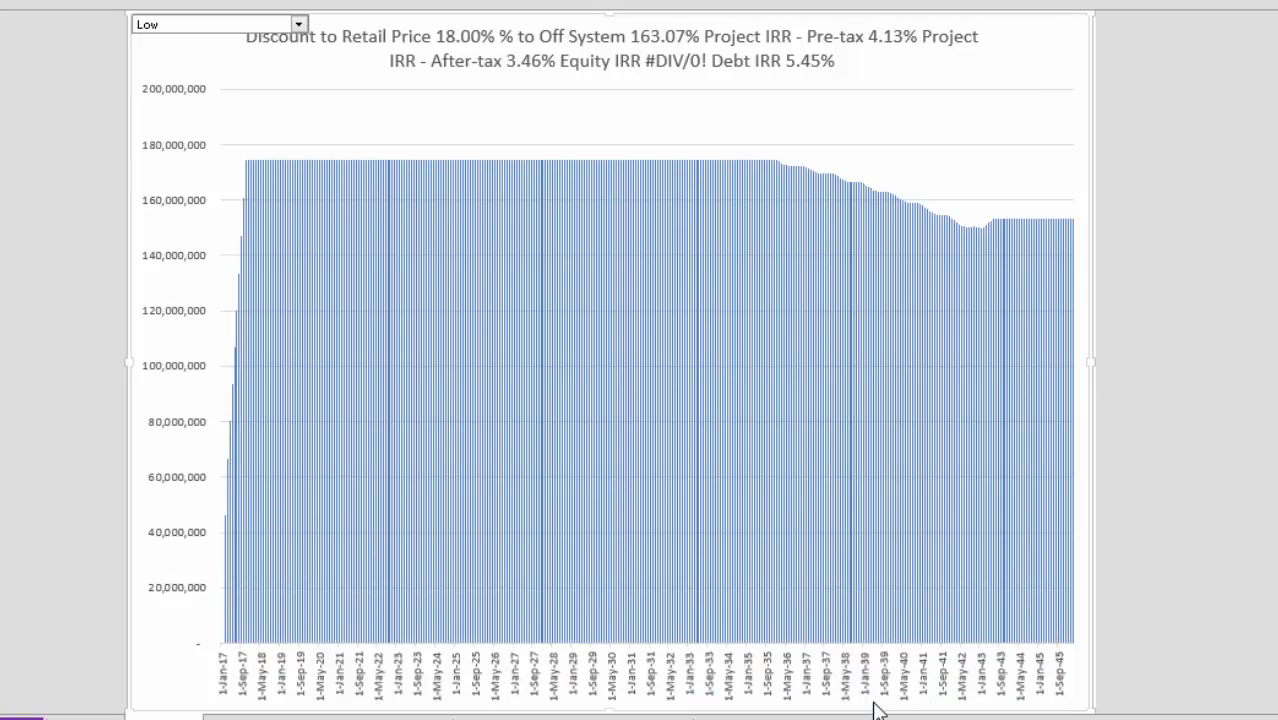
# Review the Low scenario's results on the Scenario Page and in the closing cash balance chart
pyautogui.hotkey('ctrl', 'pageup')
pyautogui.hotkey('ctrl', 'pageup')
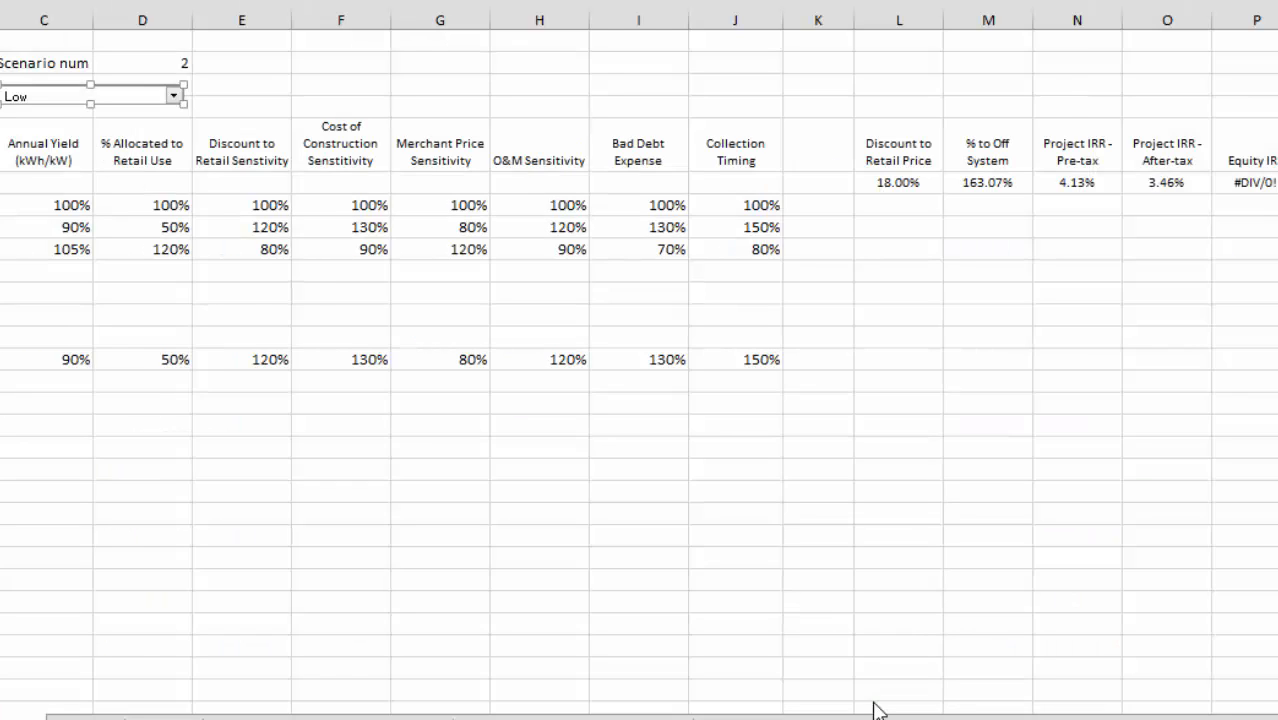
pyautogui.hotkey('ctrl', 'pagedown')
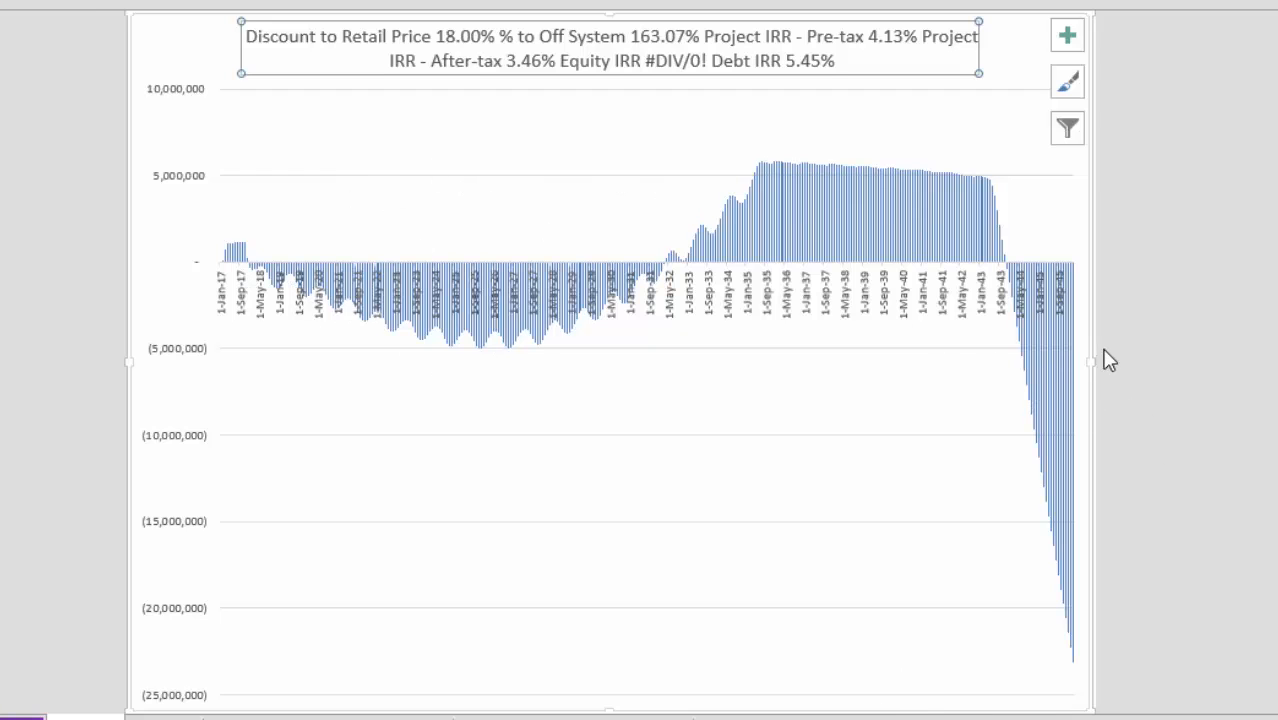
pyautogui.hotkey('ctrl', 'pageup')
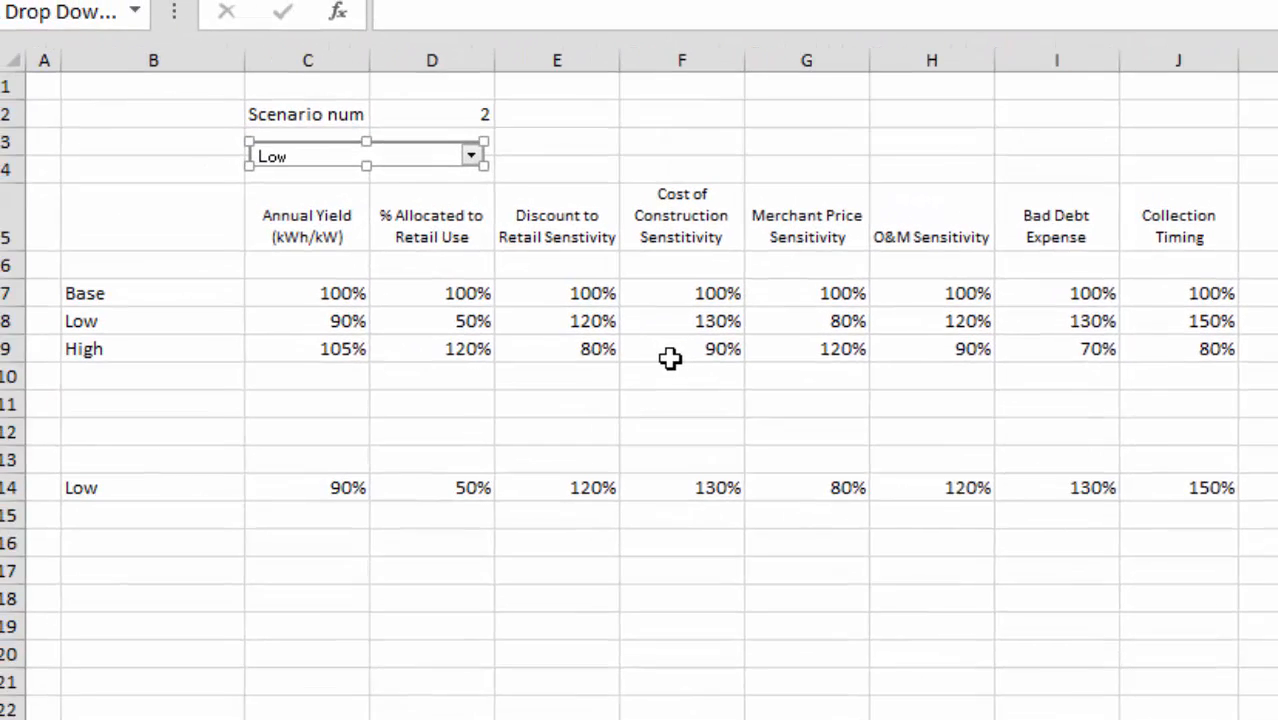
# Examine the scenario names and the sensitivity headings in row 5 of the scenario table
pyautogui.click(318, 249)
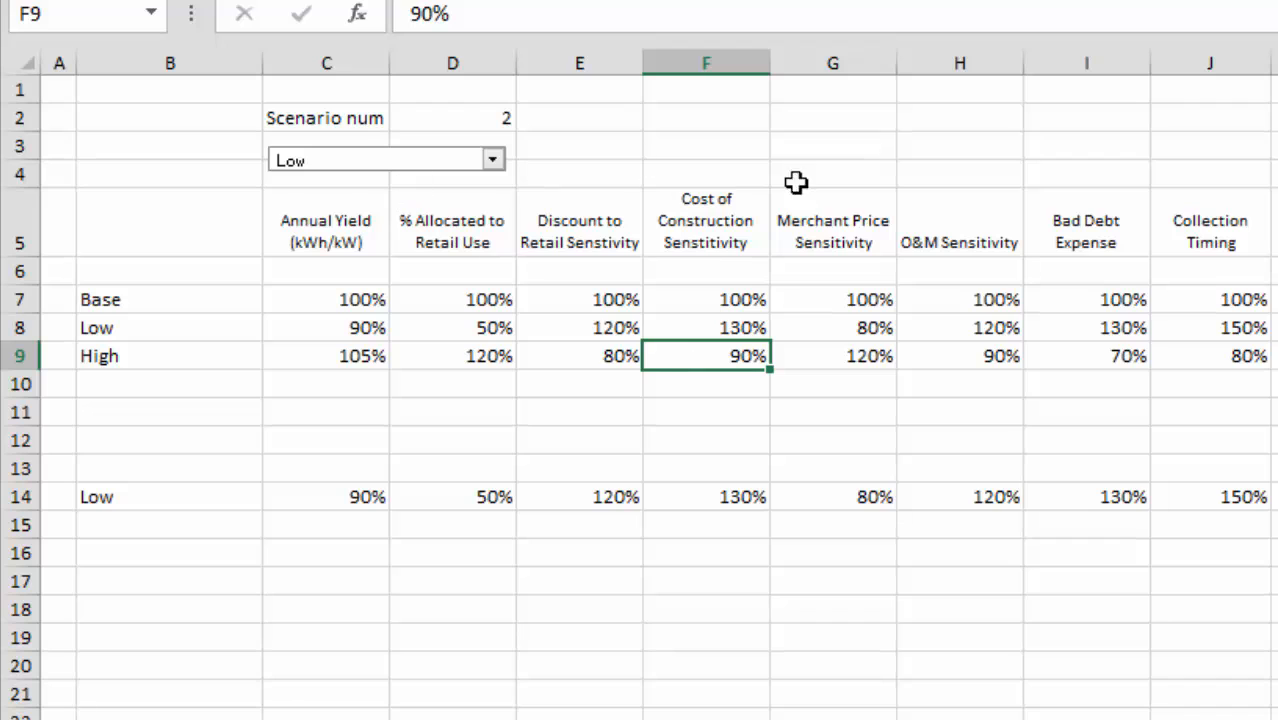
pyautogui.press('Left')
pyautogui.press('Left')
pyautogui.press('Left')
pyautogui.press('Left')
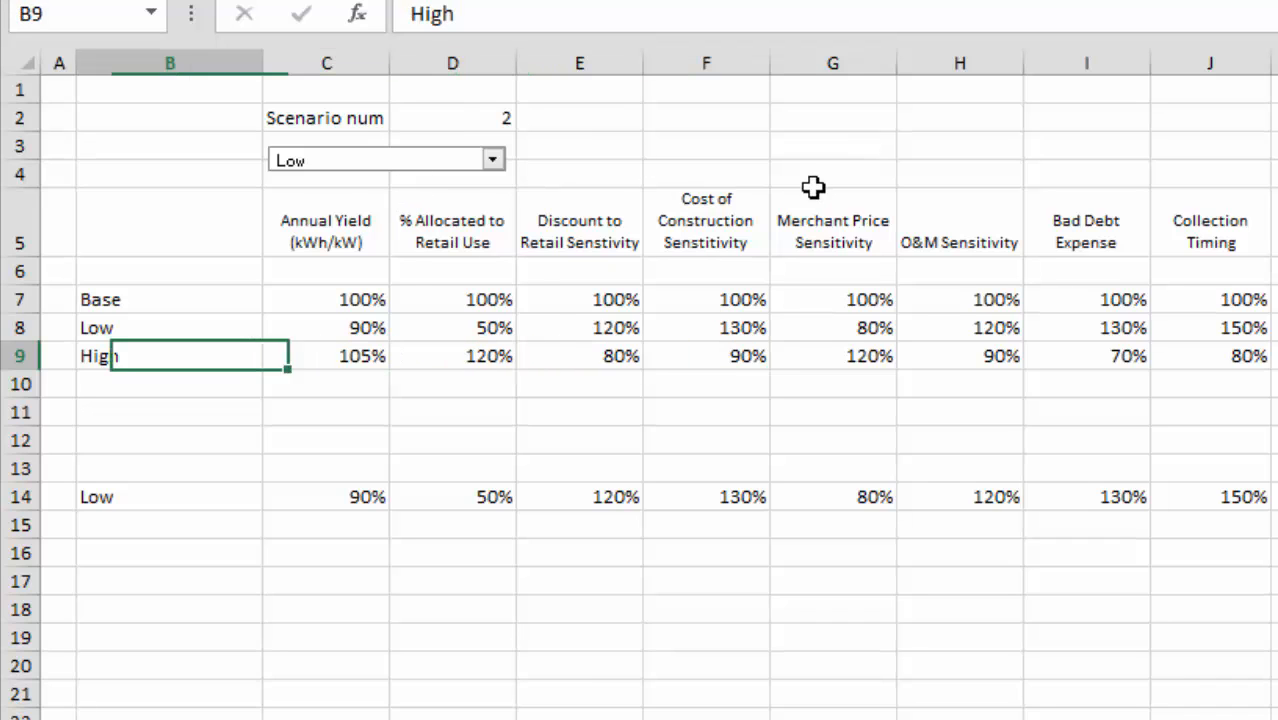
pyautogui.press('Left')
pyautogui.press('Right')
pyautogui.press('Down')
pyautogui.press('Up')
pyautogui.press('Up')
pyautogui.press('Up')
pyautogui.press('Up')
pyautogui.press('Up')
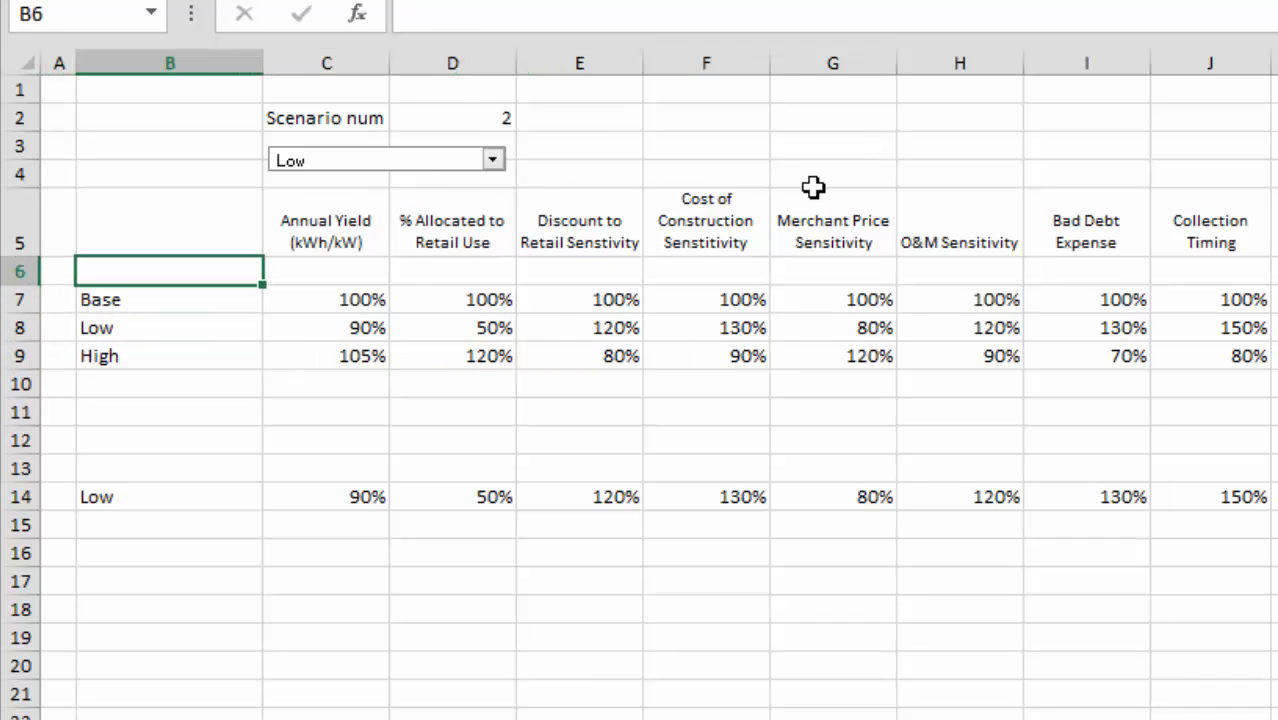
pyautogui.press('Right')
pyautogui.hotkey('ctrl', 'Right')
pyautogui.press('Left')
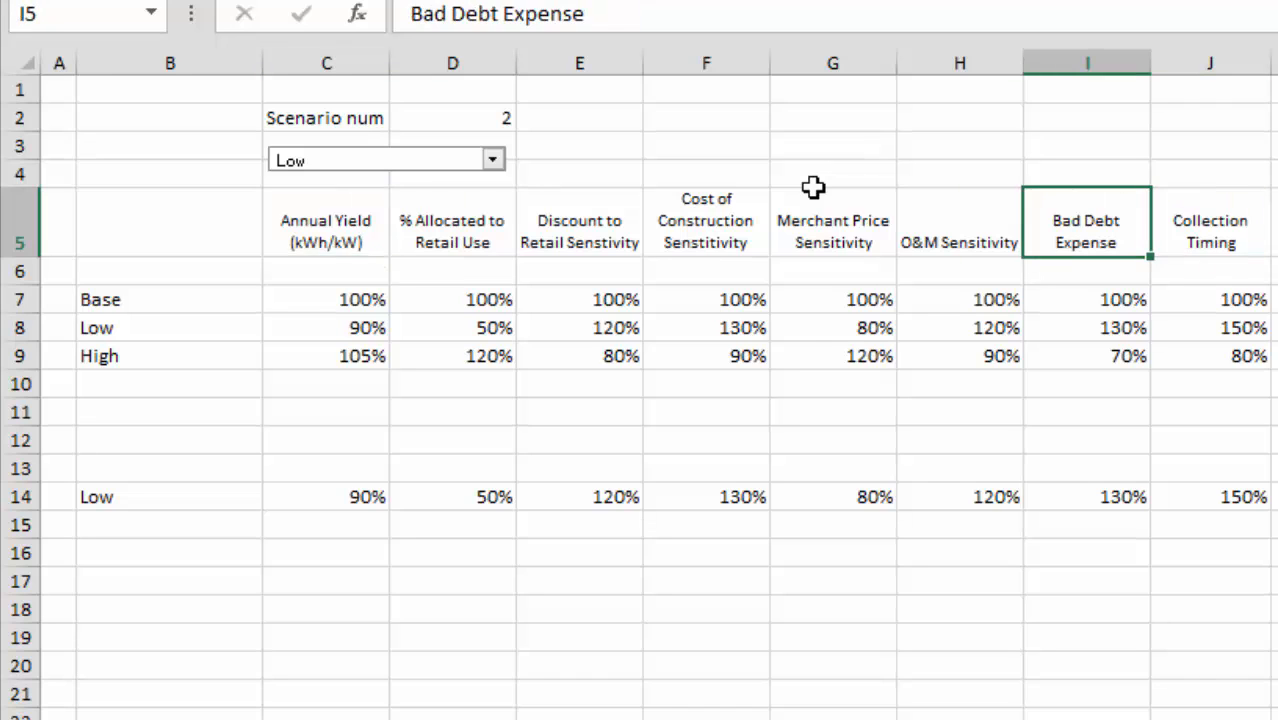
pyautogui.press('Left')
pyautogui.press('Left')
pyautogui.hotkey('ctrl', 'Left')
pyautogui.press('Left')
pyautogui.press('Right')
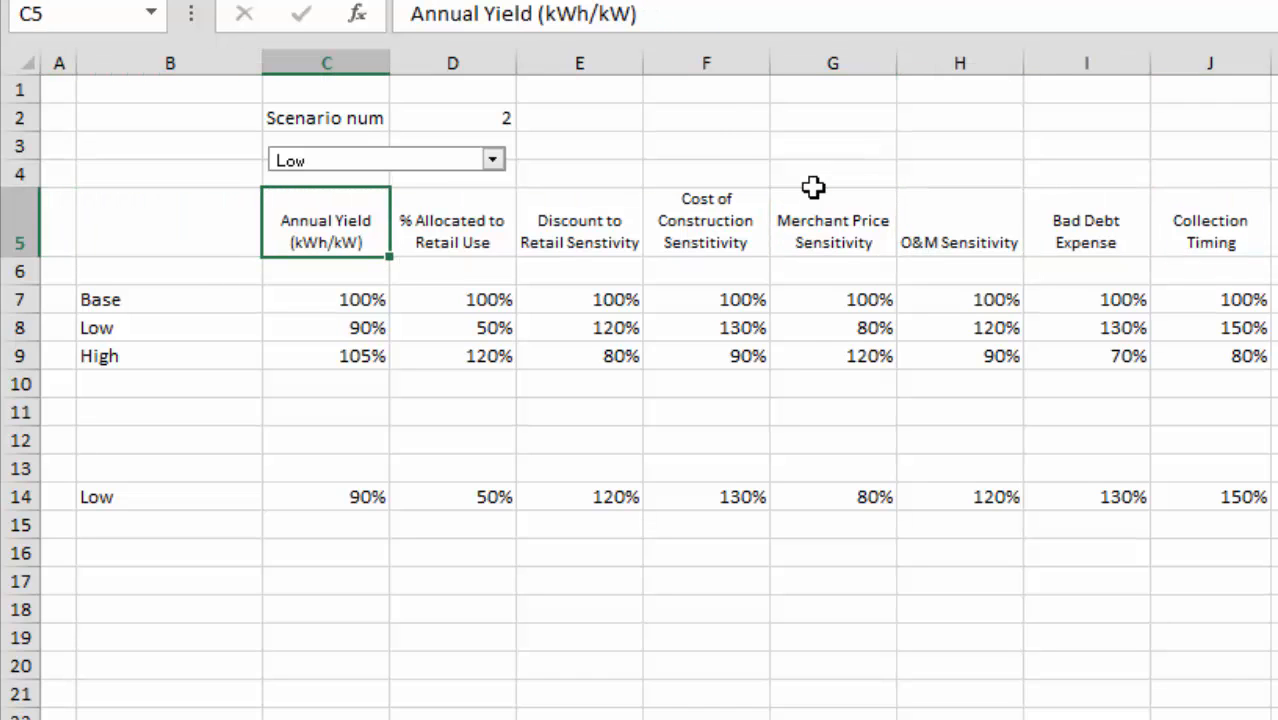
pyautogui.hotkey('shift', 'Right')
pyautogui.hotkey('shift', 'Right')
pyautogui.hotkey('shift', 'Right')
pyautogui.hotkey('shift', 'Right')
pyautogui.hotkey('shift', 'Right')
pyautogui.hotkey('shift', 'Right')
pyautogui.hotkey('shift', 'Right')
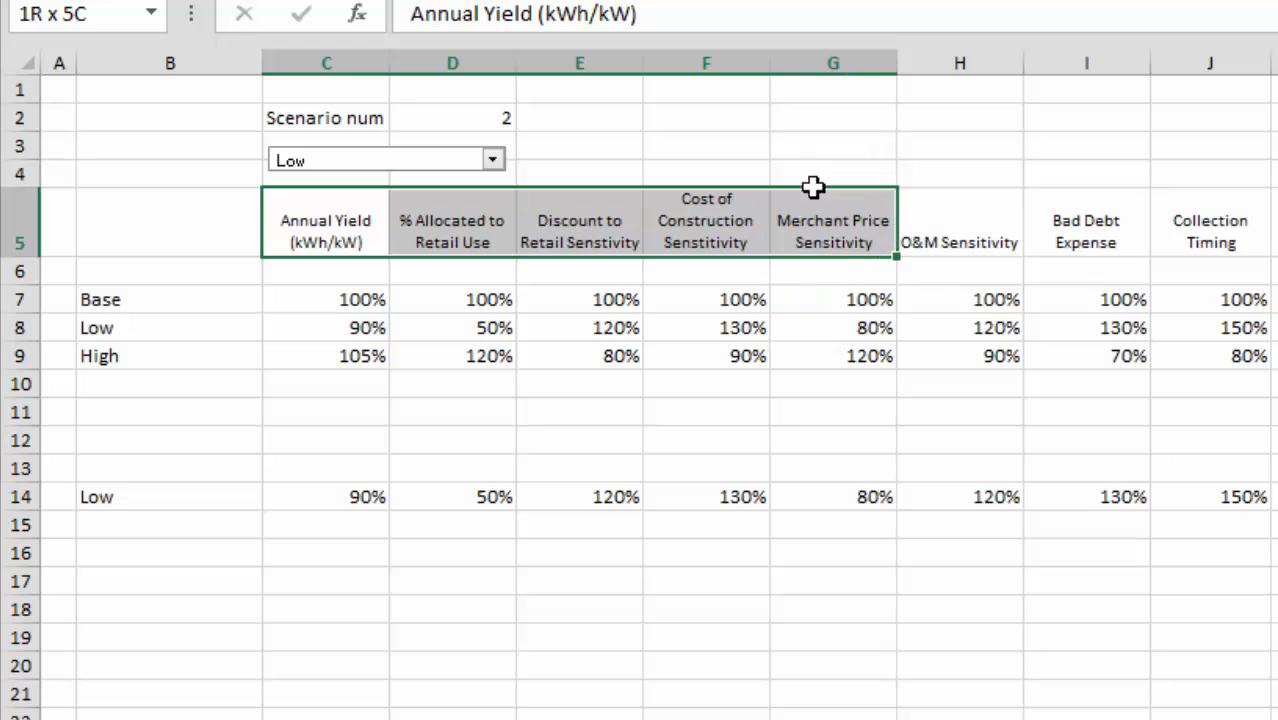
# Select the empty cells C10:C12 below the High scenario's Annual Yield factor
pyautogui.press('Down')
pyautogui.press('Down')
pyautogui.press('Down')
pyautogui.press('Down')
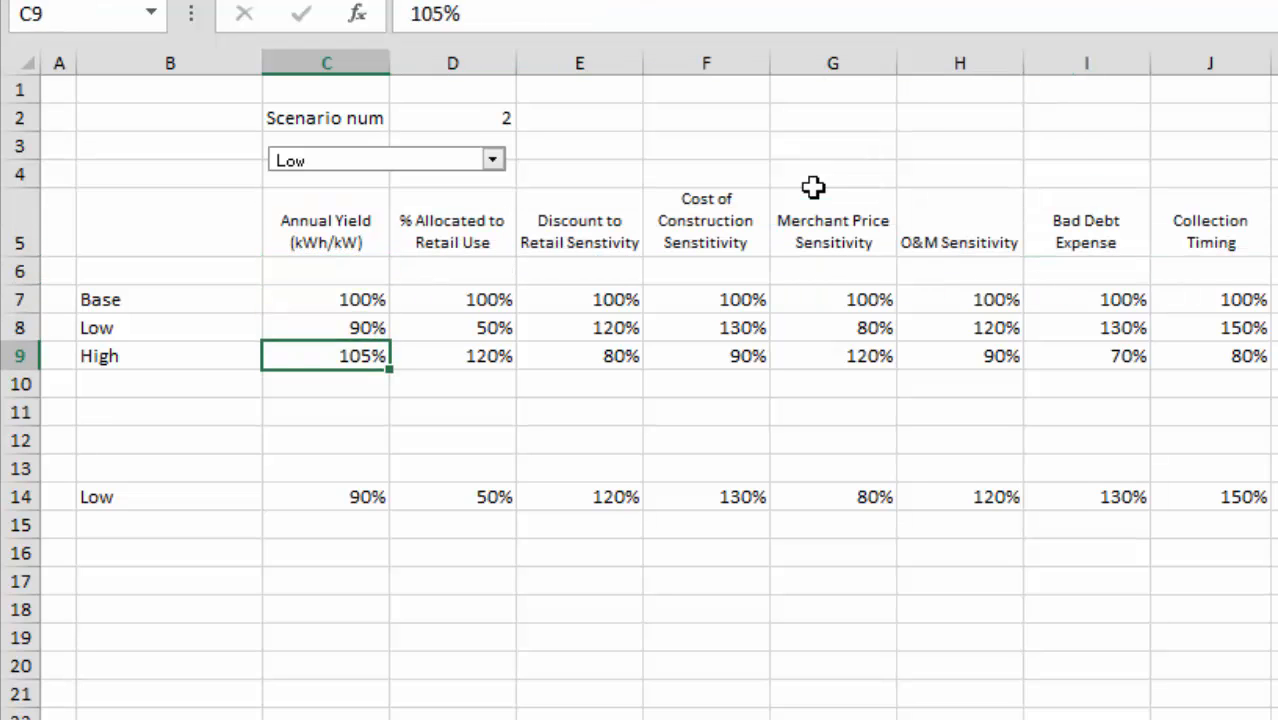
pyautogui.press('Down')
pyautogui.hotkey('shift', 'Down')
pyautogui.hotkey('shift', 'Down')
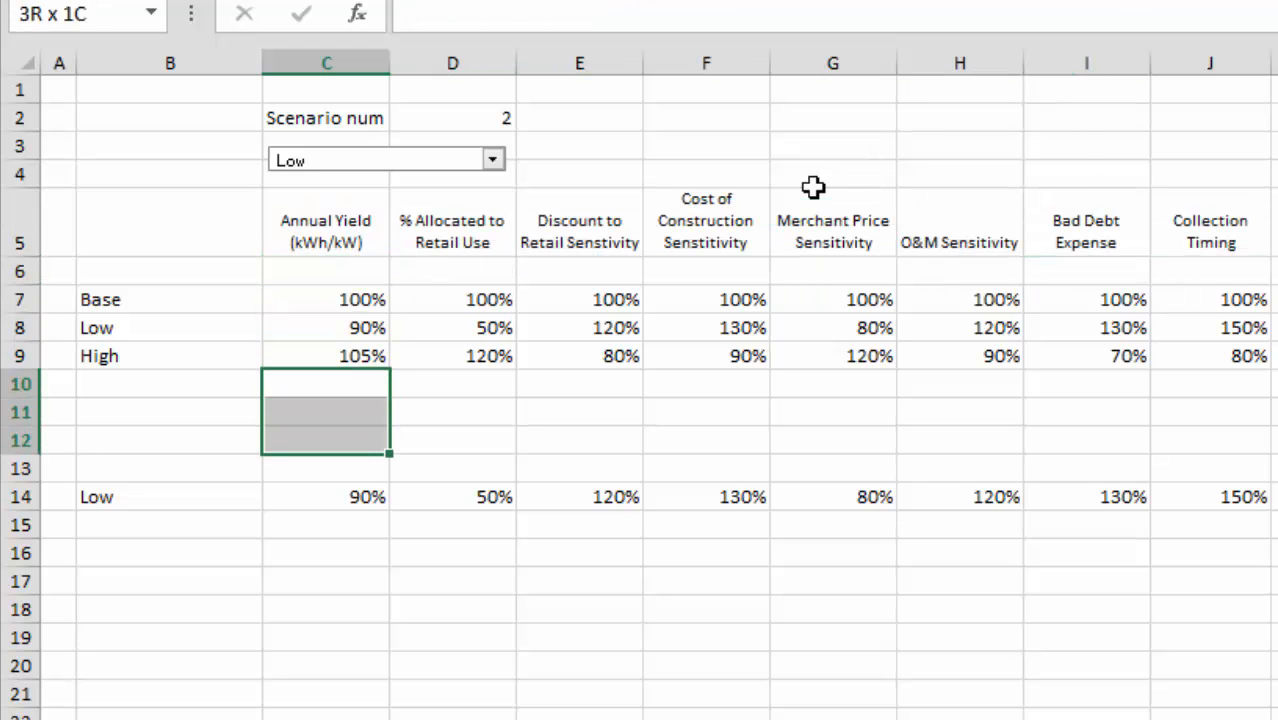
# Insert nine blank rows at rows 10 to 18, directly below the High scenario
pyautogui.press('Up')
pyautogui.press('Down')
pyautogui.hotkey('shift', 'space')
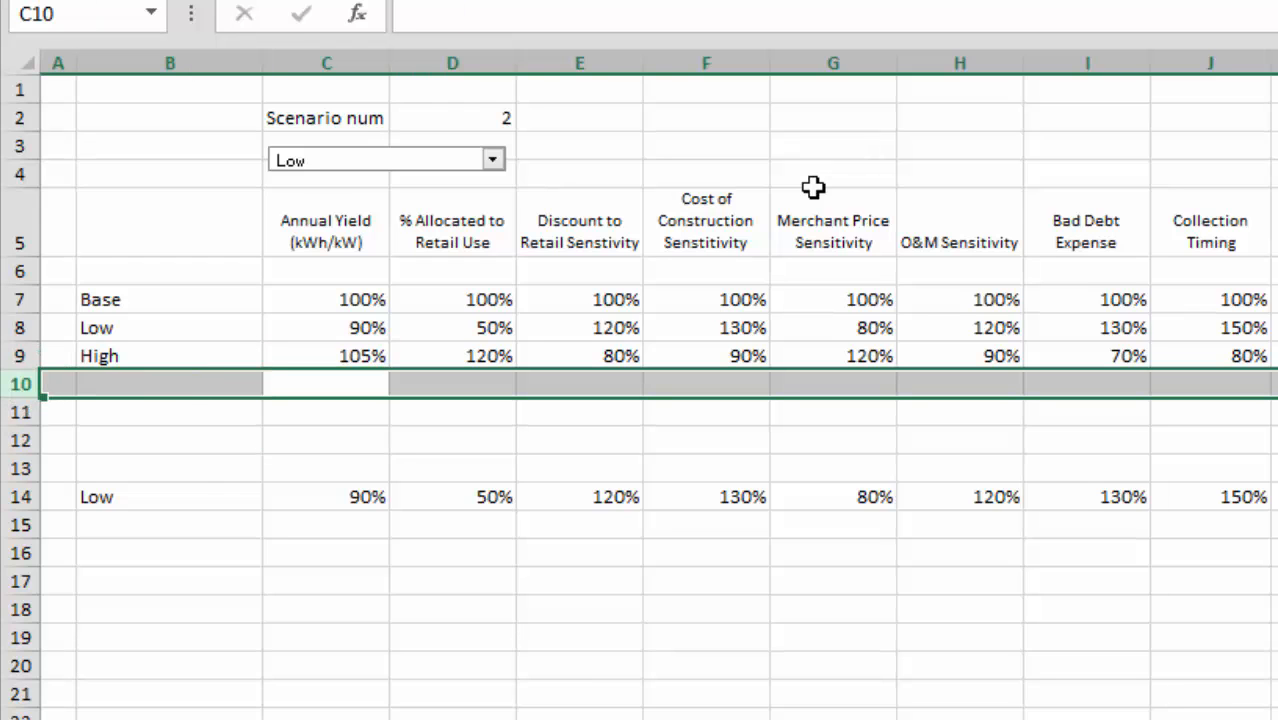
pyautogui.hotkey('shift', 'Down')
pyautogui.hotkey('shift', 'Down')
pyautogui.hotkey('shift', 'Down')
pyautogui.hotkey('shift', 'Down')
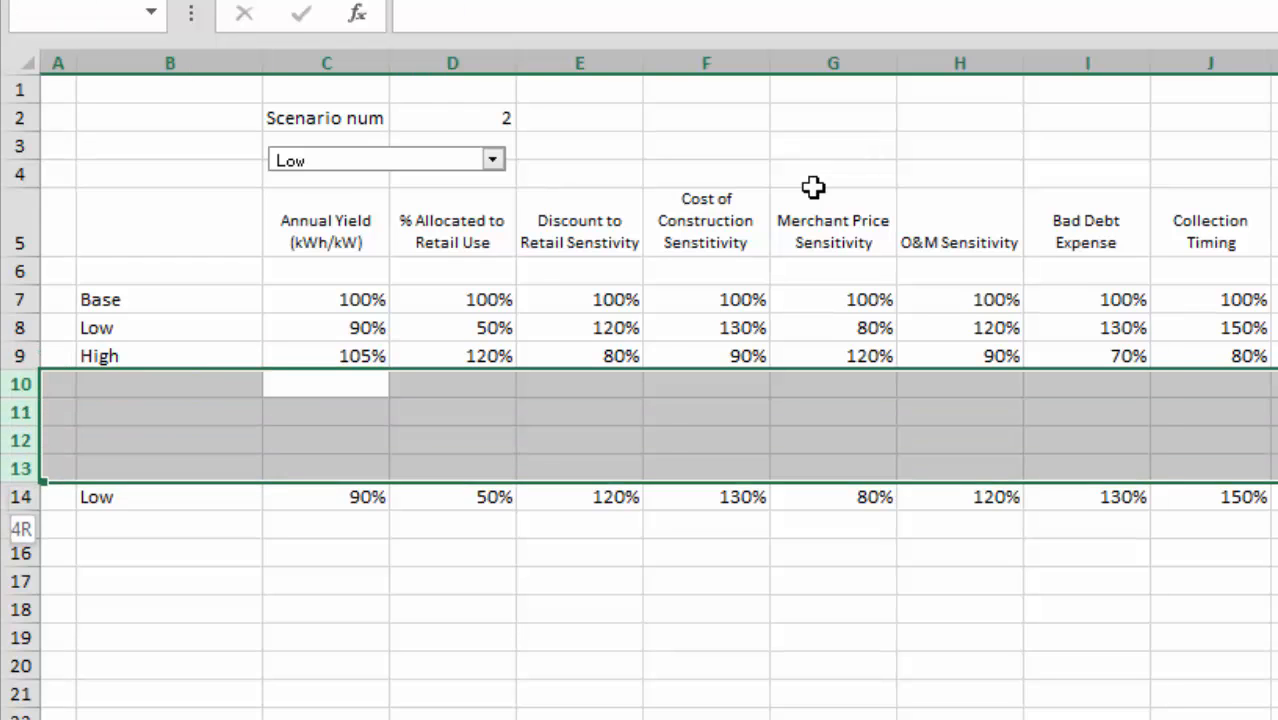
pyautogui.hotkey('shift', 'Down')
pyautogui.hotkey('shift', 'Down')
pyautogui.hotkey('shift', 'Down')
pyautogui.hotkey('shift', 'Down')
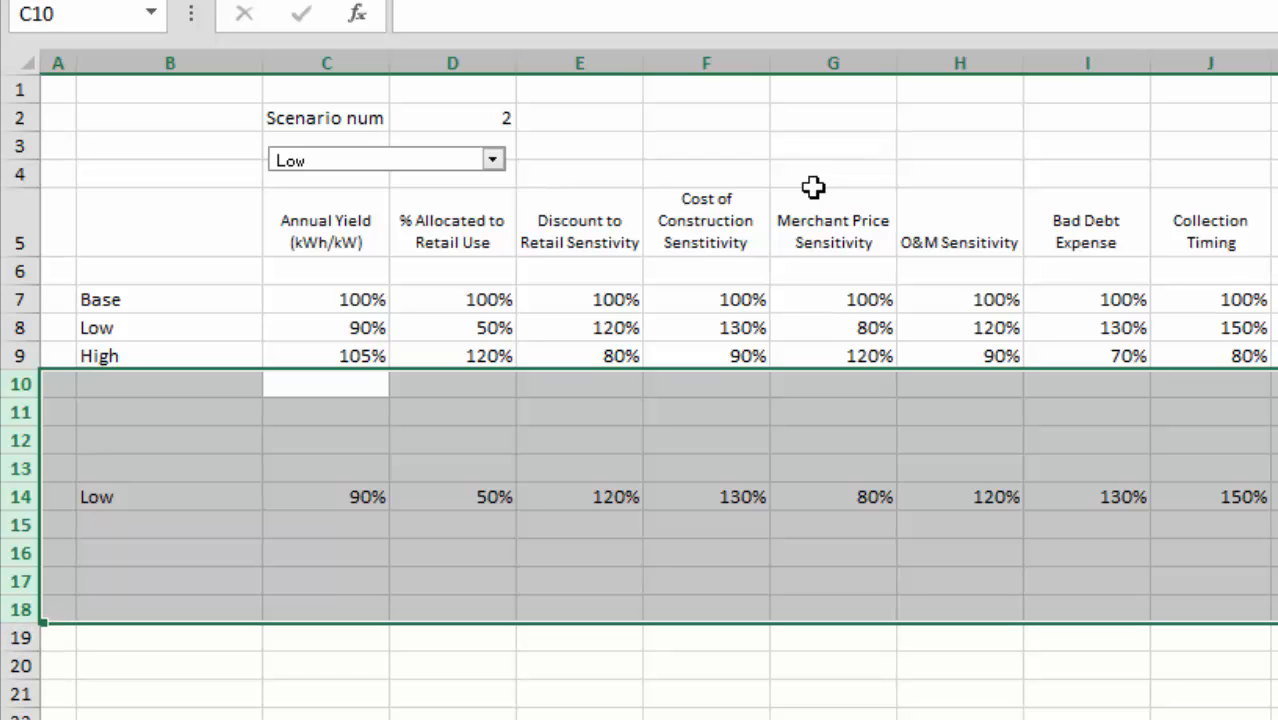
pyautogui.press('Delete')
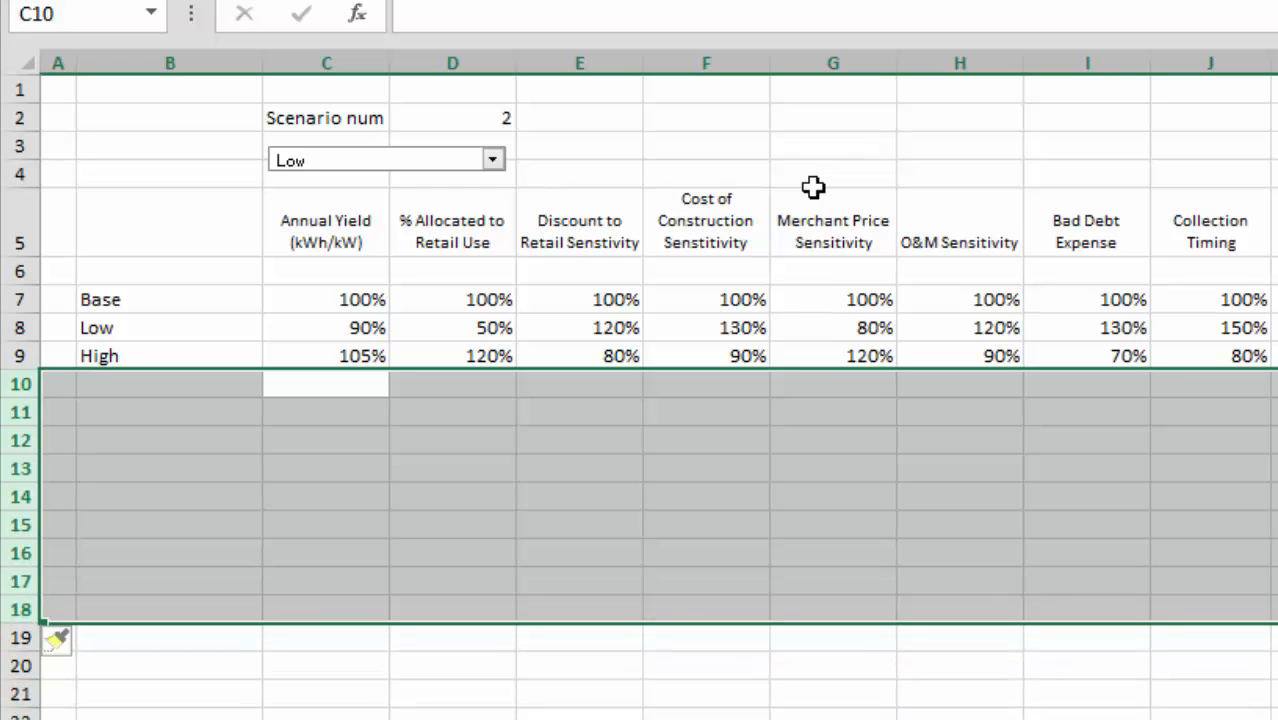
# Select the blank cells B10:B18 below the High scenario's name
pyautogui.press('Left')
pyautogui.press('Left')
pyautogui.press('Right')
pyautogui.press('Right')
pyautogui.press('Left')
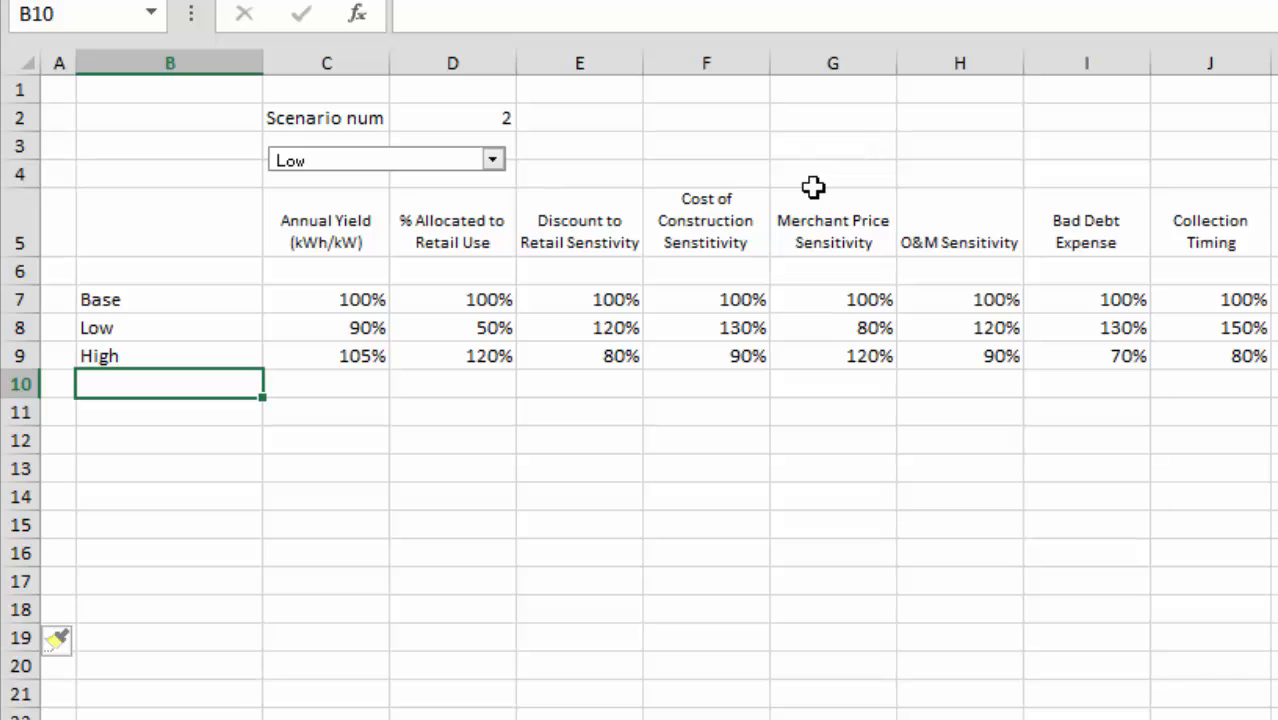
pyautogui.hotkey('shift', 'Down')
pyautogui.press('Up')
pyautogui.press('Down')
pyautogui.hotkey('shift', 'Down')
pyautogui.hotkey('shift', 'Down')
pyautogui.hotkey('shift', 'Down')
pyautogui.hotkey('shift', 'Down')
pyautogui.hotkey('shift', 'Down')
pyautogui.hotkey('shift', 'Down')
pyautogui.hotkey('shift', 'Down')
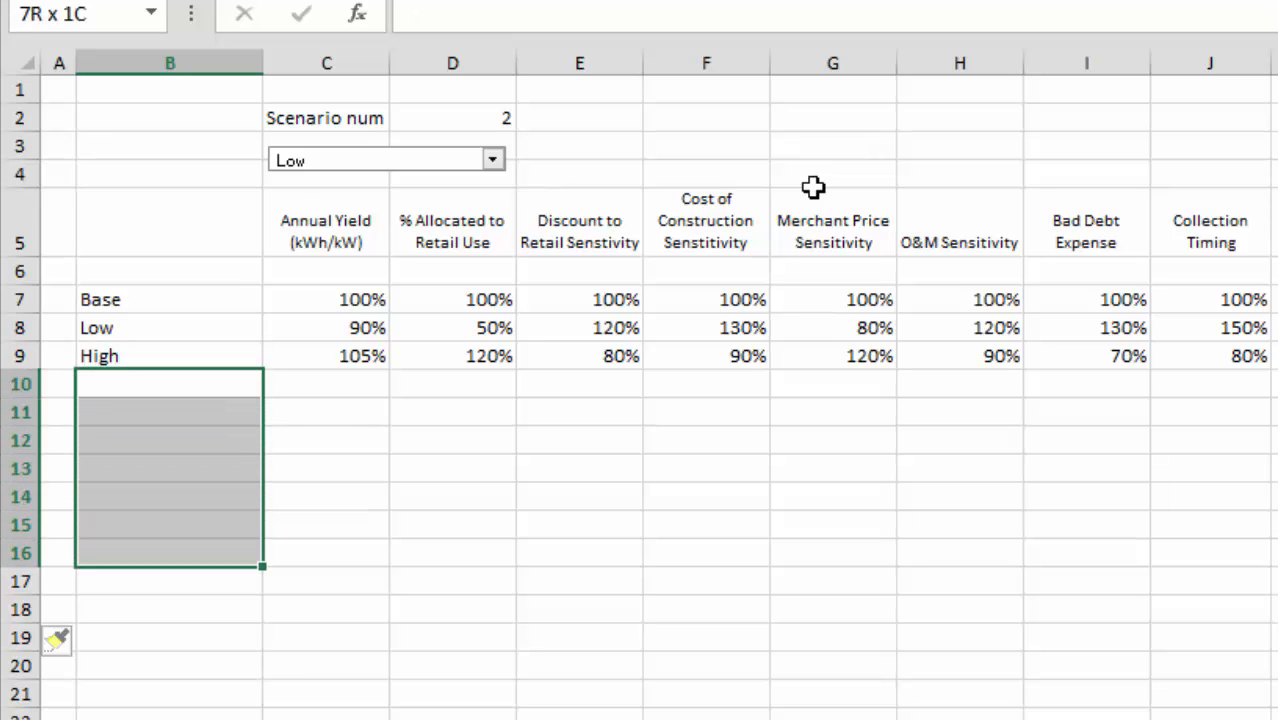
pyautogui.hotkey('shift', 'Down')
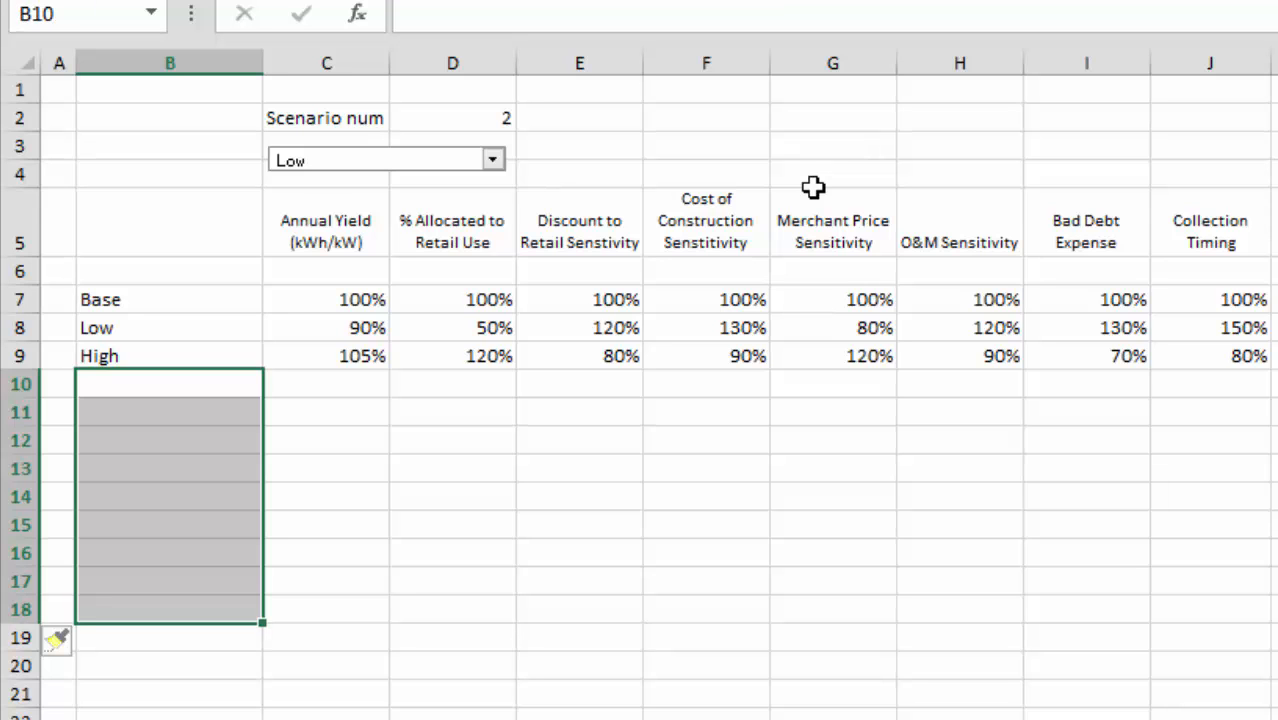
# Start a TRANSPOSE formula in B10 that references the sensitivity headings C5:J5
pyautogui.write('=t')
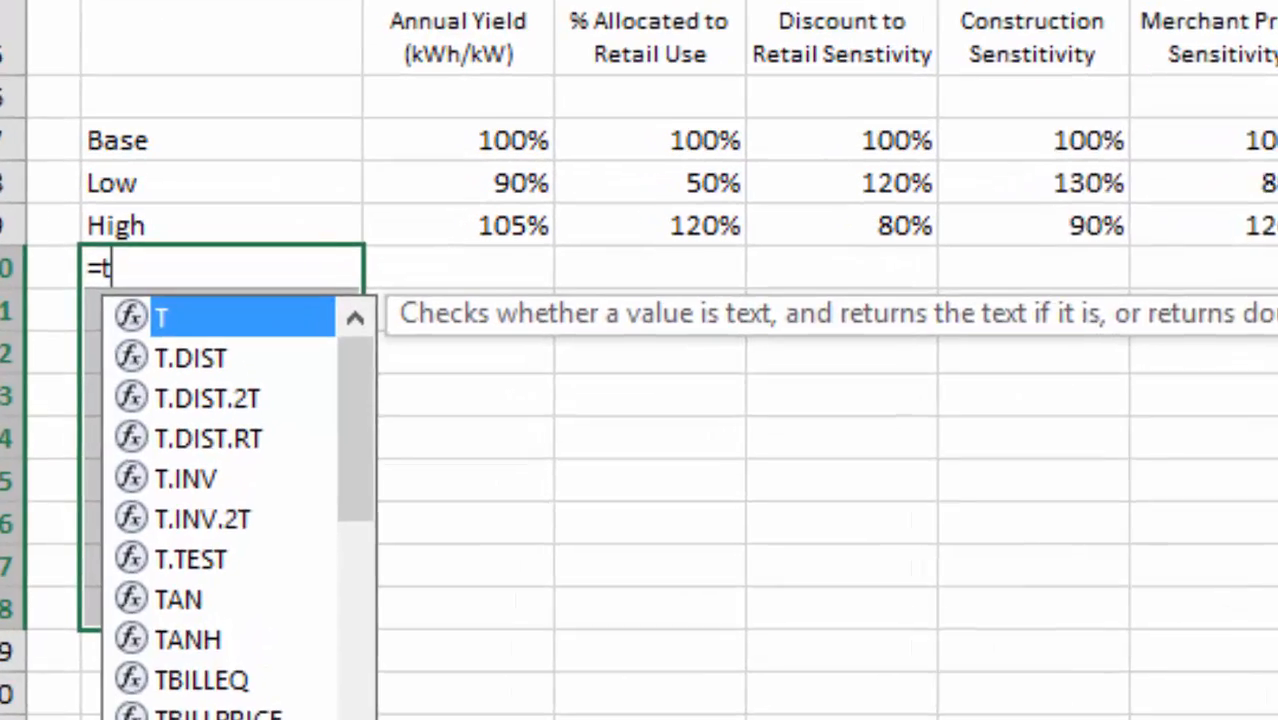
pyautogui.write('r')
pyautogui.press('Tab')
pyautogui.press('Up')
pyautogui.press('Up')
pyautogui.press('Up')
pyautogui.press('Up')
pyautogui.press('Up')
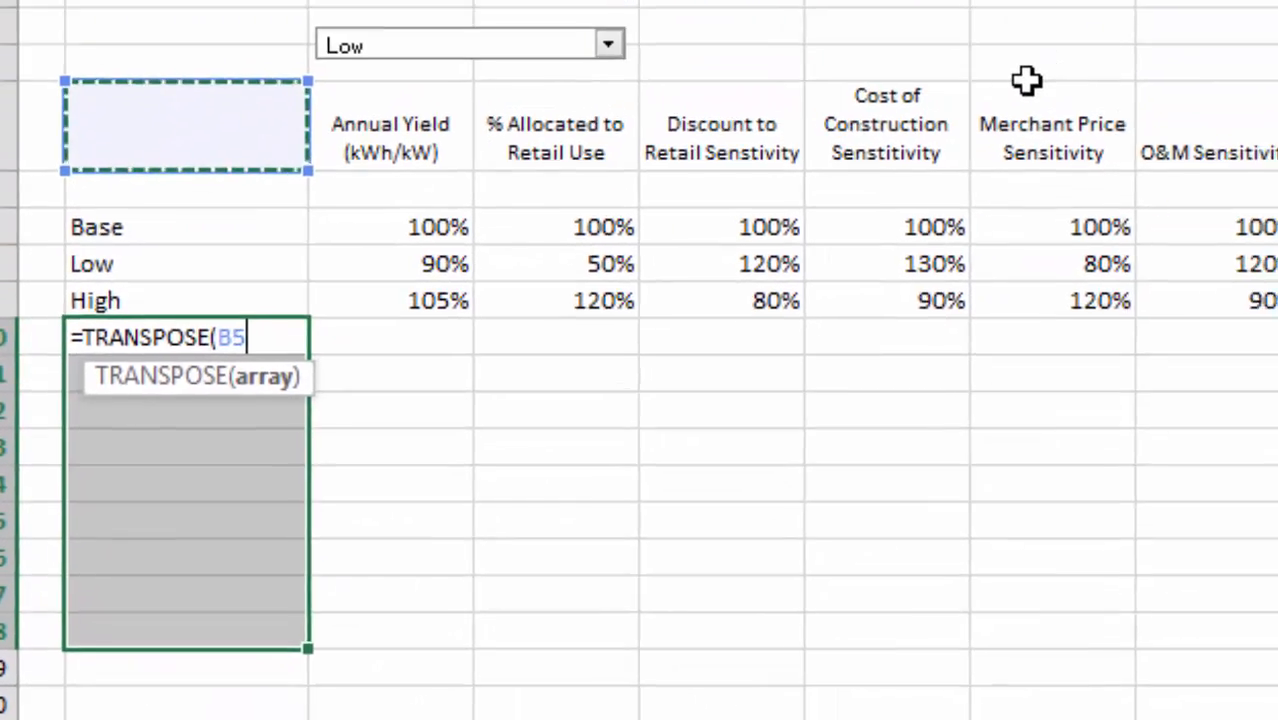
pyautogui.press('Right')
pyautogui.hotkey('shift', 'Right')
pyautogui.hotkey('shift', 'Right')
pyautogui.hotkey('shift', 'Right')
pyautogui.hotkey('shift', 'Right')
pyautogui.hotkey('shift', 'Right')
pyautogui.hotkey('shift', 'Right')
pyautogui.hotkey('shift', 'Right')
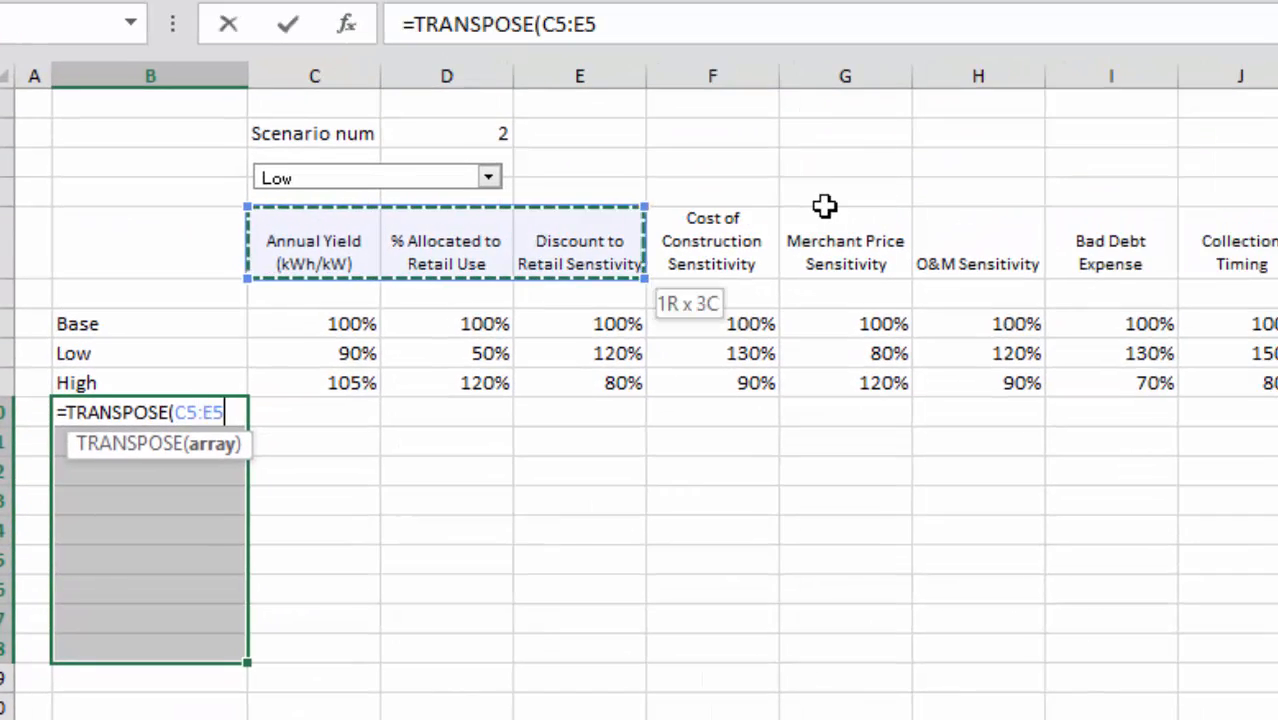
# Append the text " Low Case Sensititivity" to the transposed headings and enter the formula in B10
pyautogui.write(')&')
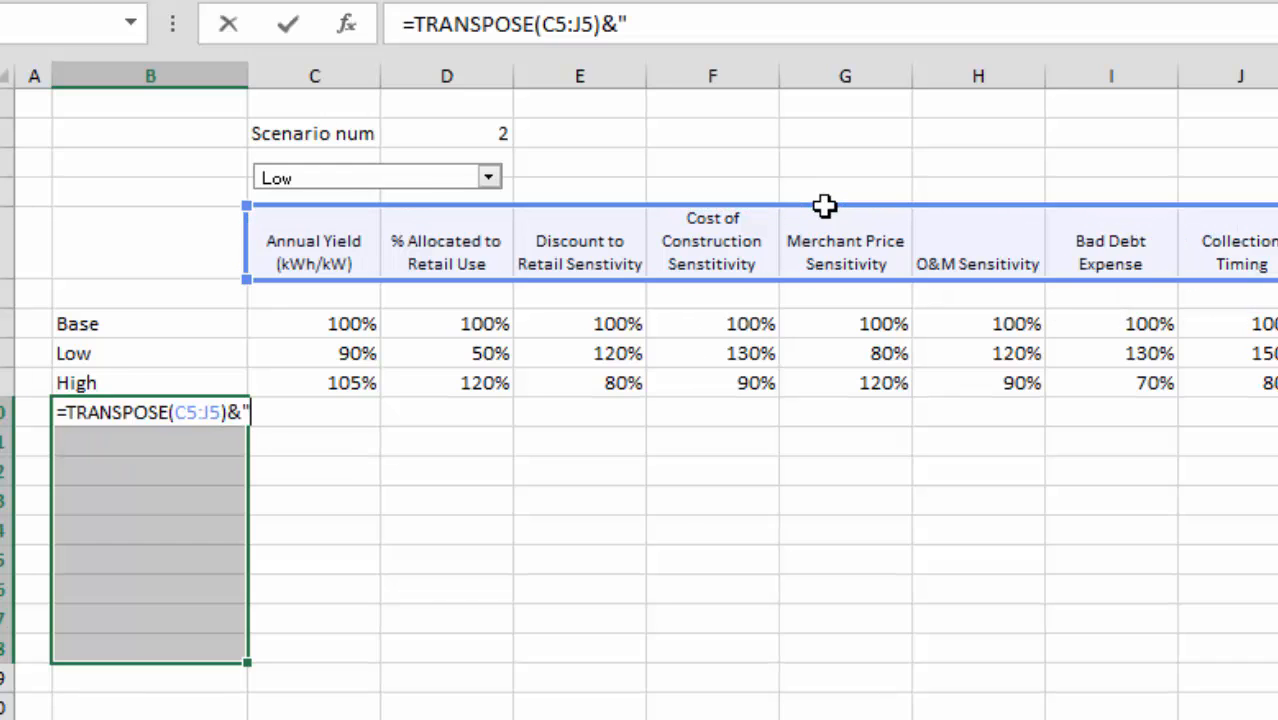
pyautogui.write('w')
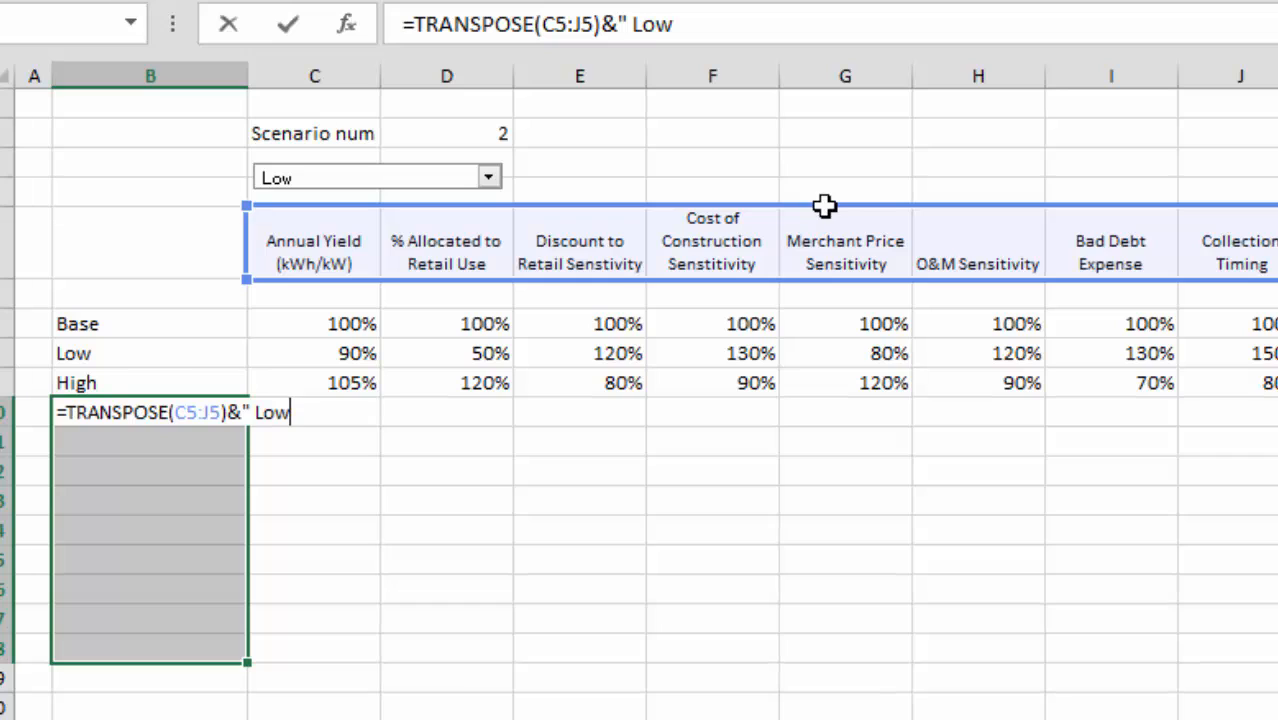
pyautogui.write(' Case Sen')
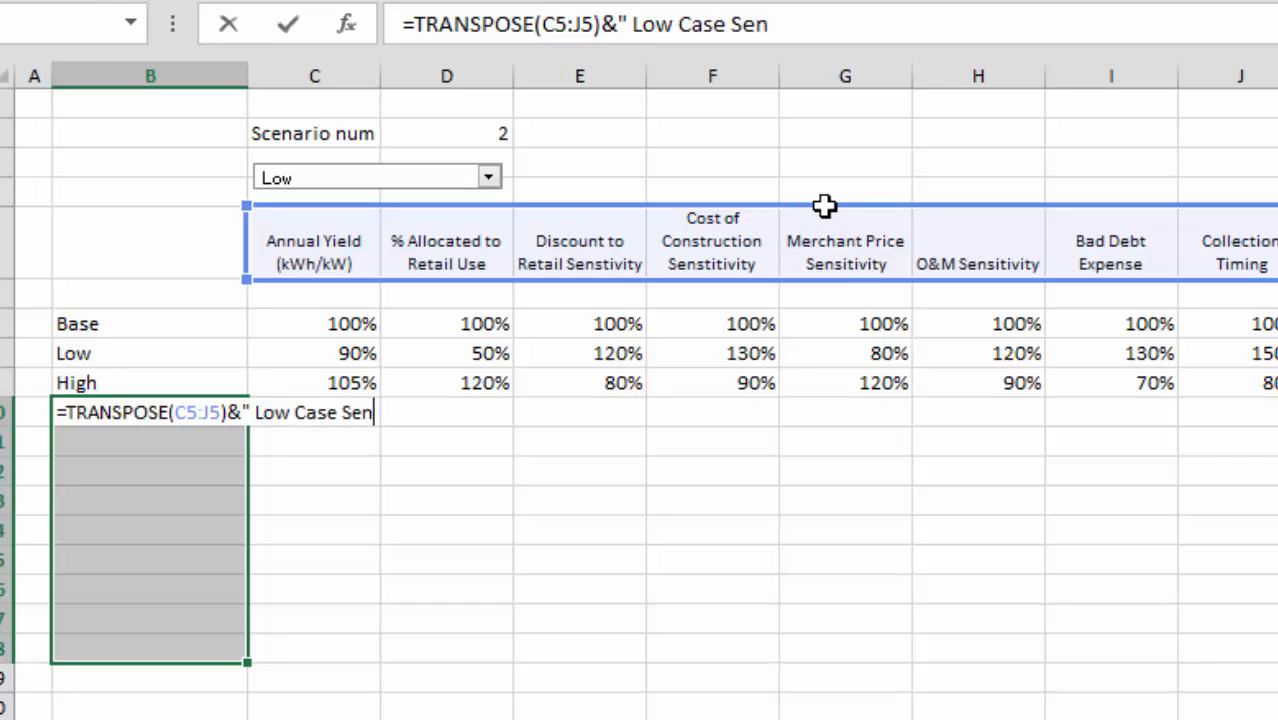
pyautogui.write('sititiv')
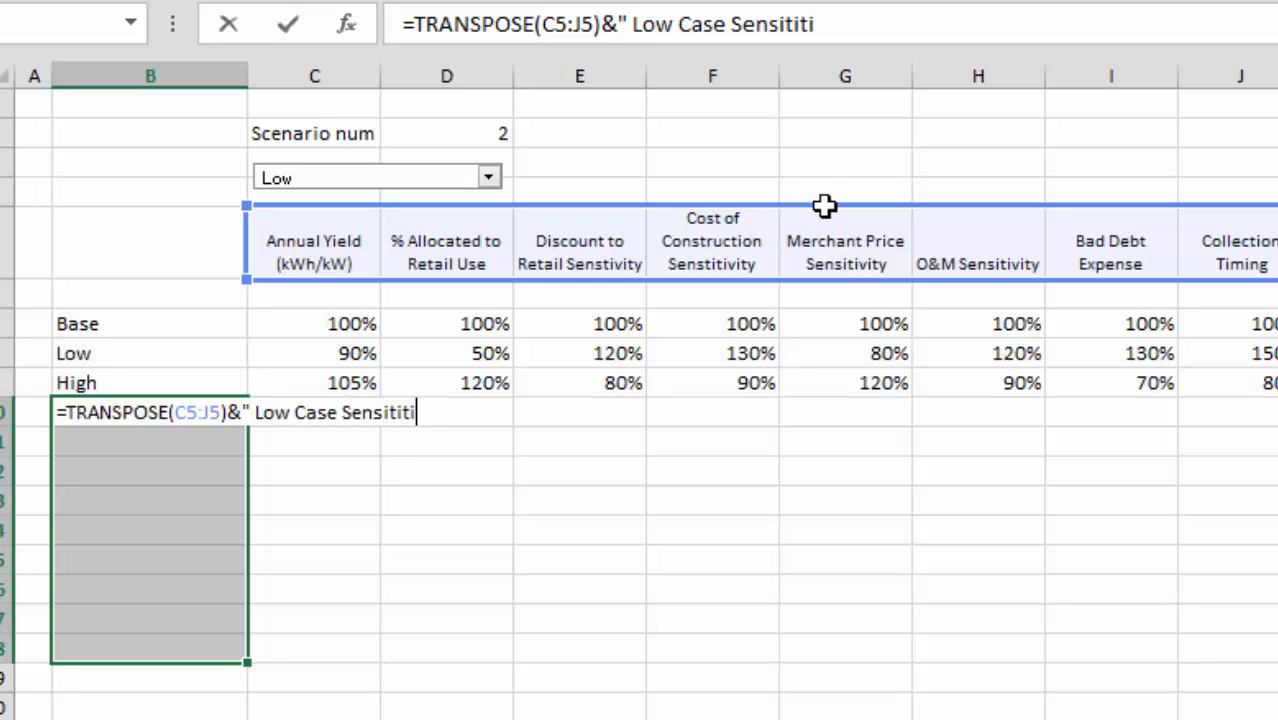
pyautogui.write('ity')
pyautogui.hotkey('ctrl', 'shift', 'Return')
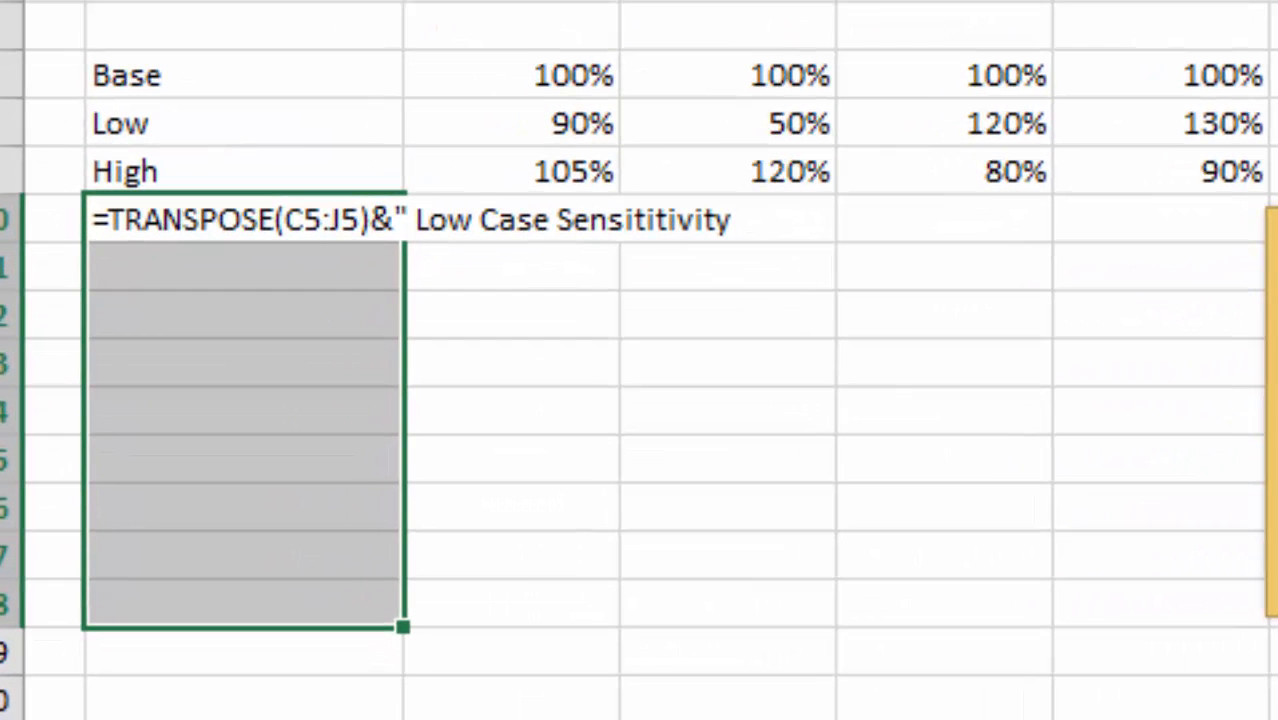
pyautogui.write('"')
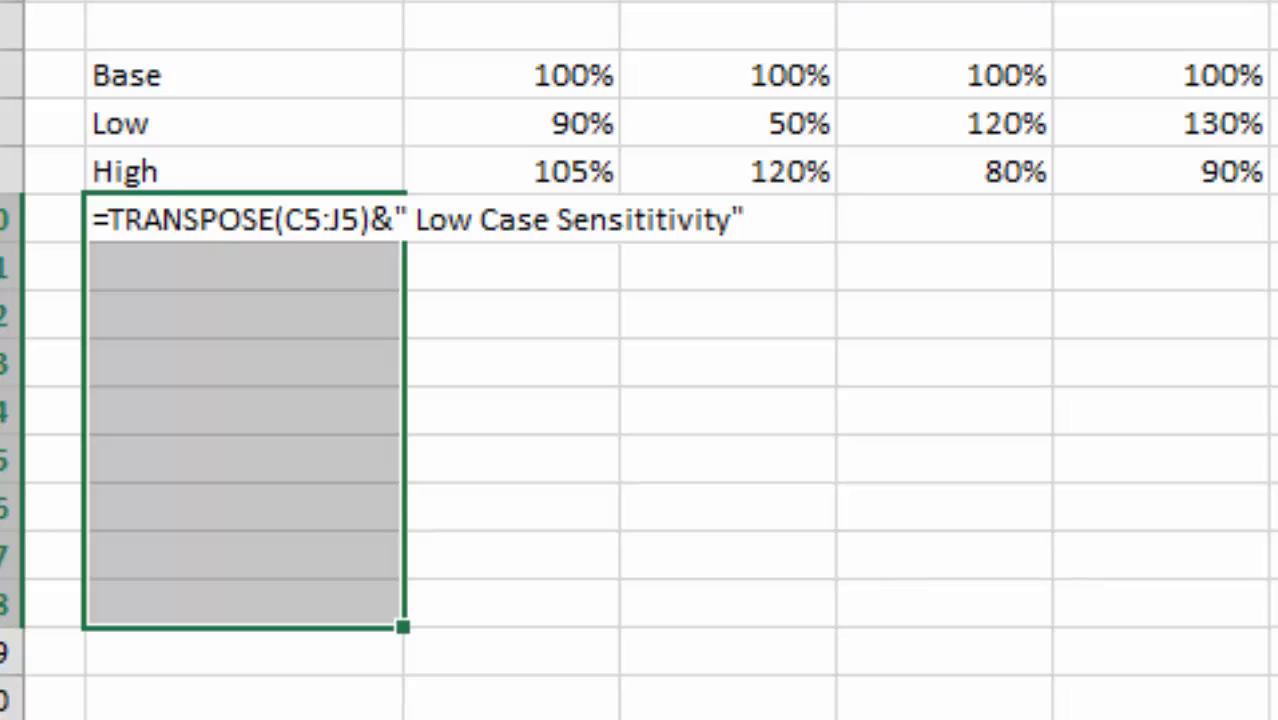
pyautogui.press('Return')
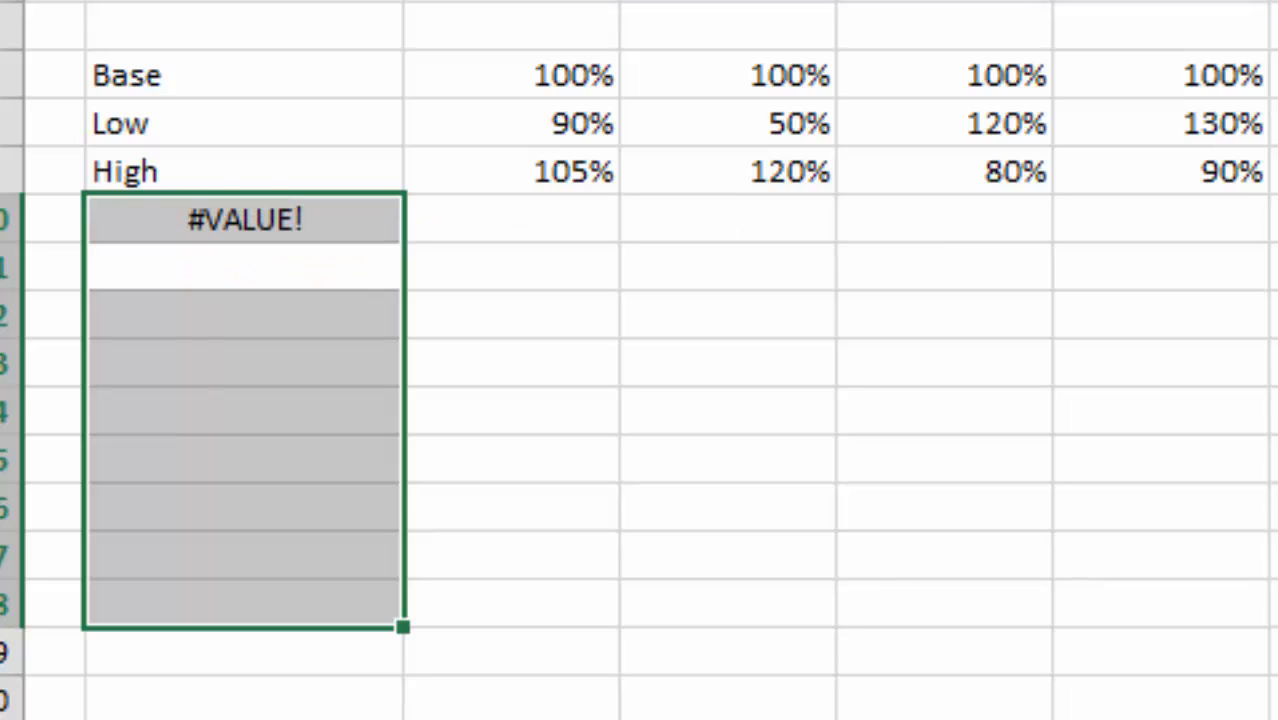
# Try to enter the B10 TRANSPOSE formula as an array formula over B10:B18
pyautogui.press('Up')
pyautogui.hotkey('shift', 'Down')
pyautogui.hotkey('shift', 'Down')
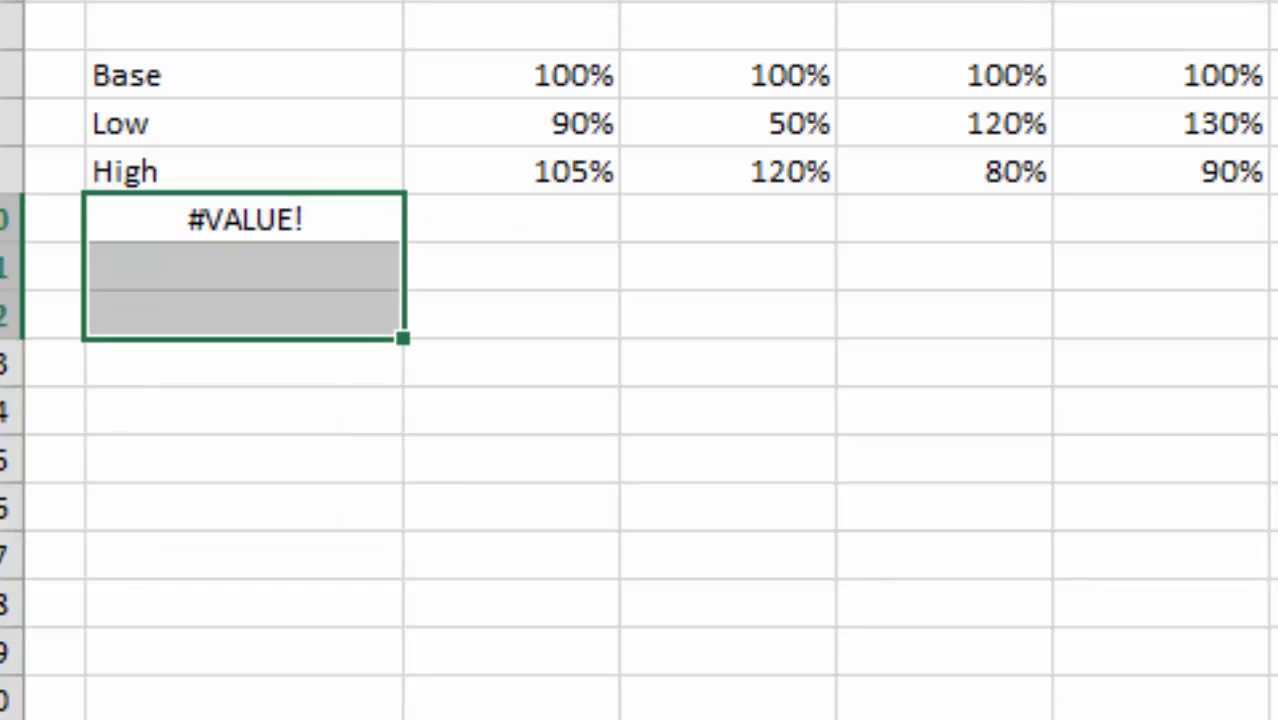
pyautogui.hotkey('shift', 'Down')
pyautogui.hotkey('shift', 'Down')
pyautogui.hotkey('shift', 'Down')
pyautogui.hotkey('shift', 'Down')
pyautogui.hotkey('shift', 'Down')
pyautogui.hotkey('shift', 'Down')
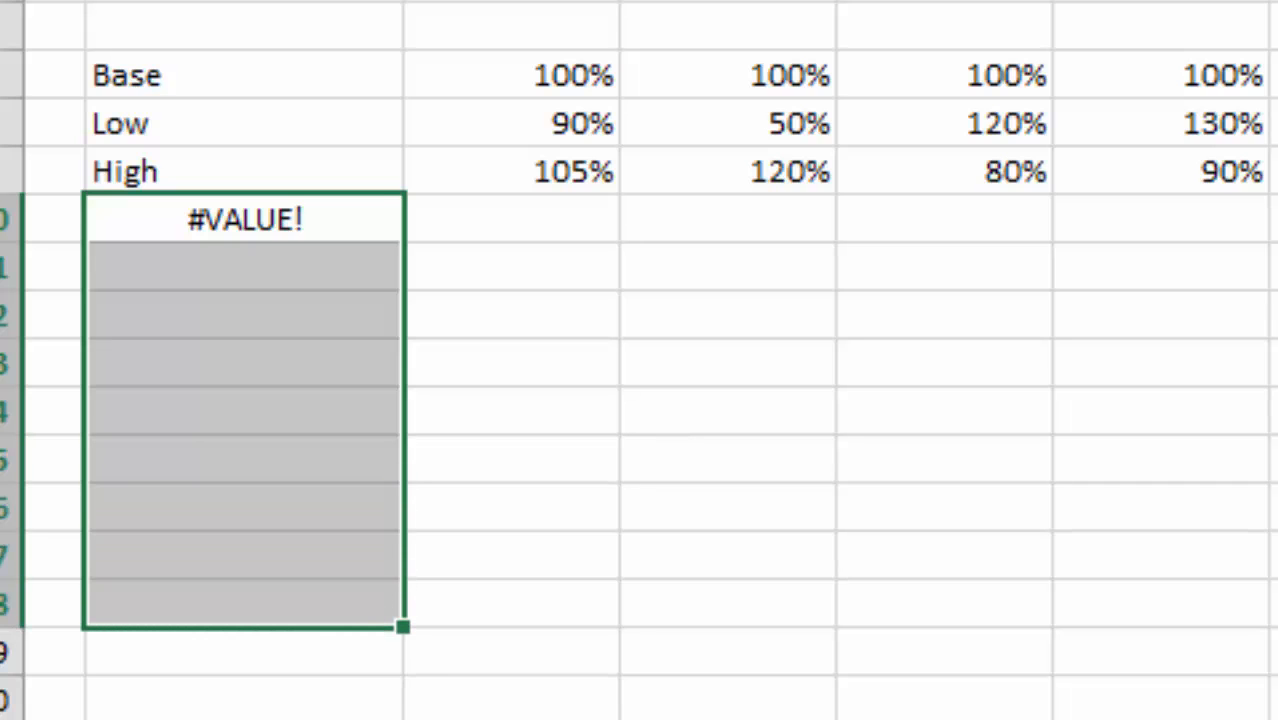
pyautogui.press('F2')
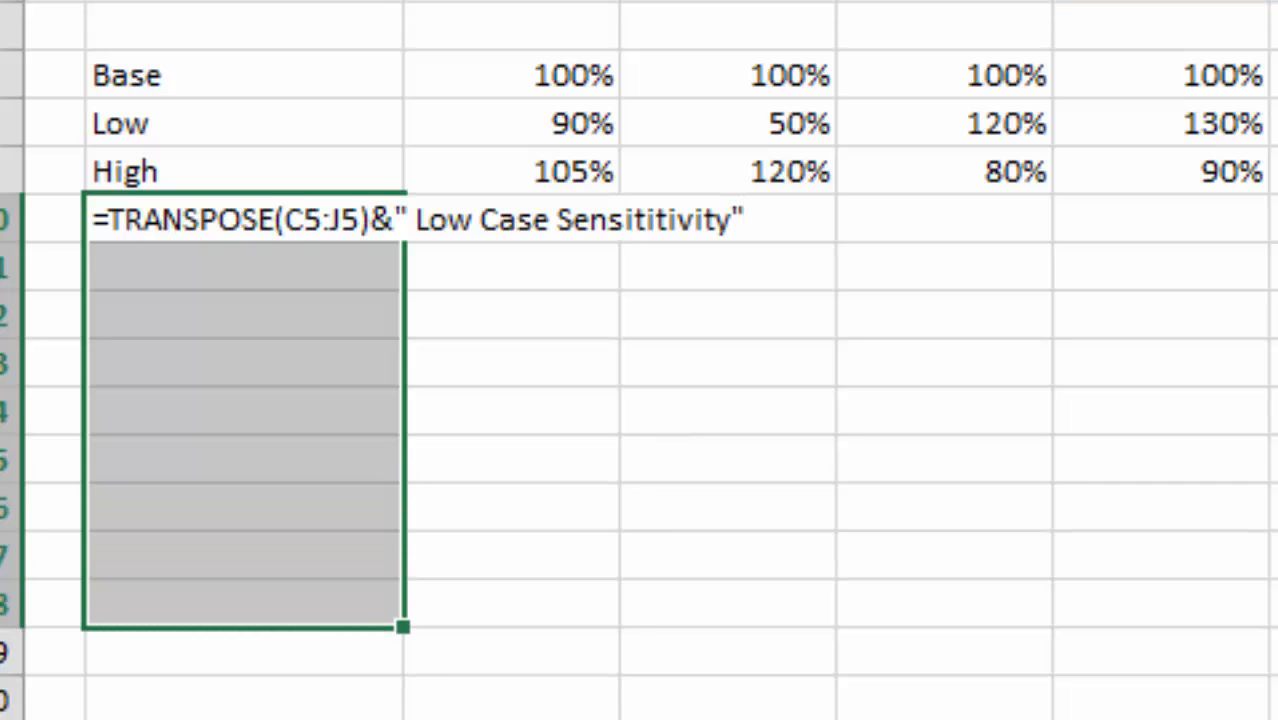
pyautogui.hotkey('ctrl', 'shift', 'Return')
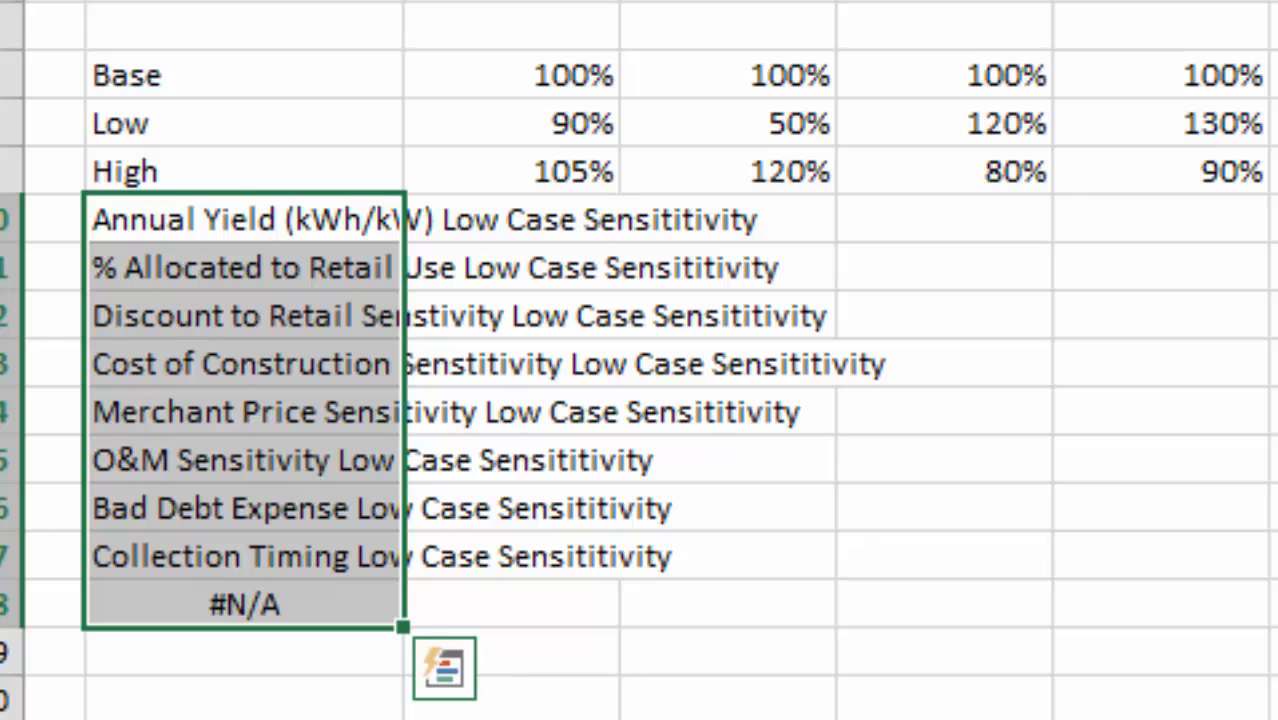
pyautogui.hotkey('ctrl', 'z')
# Enter the B10 TRANSPOSE formula as an array formula across B10:B17
pyautogui.hotkey('shift', 'Up')
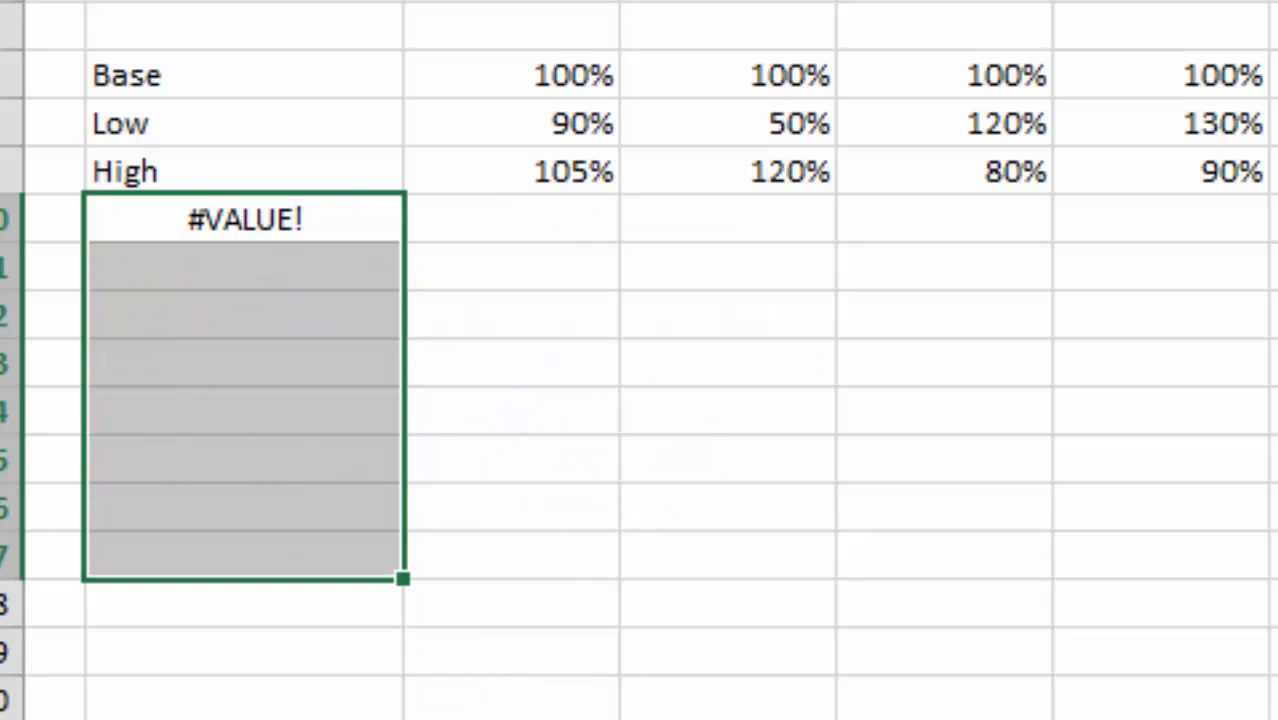
pyautogui.hotkey('shift', 'Up')
pyautogui.hotkey('shift', 'Down')
pyautogui.press('F2')
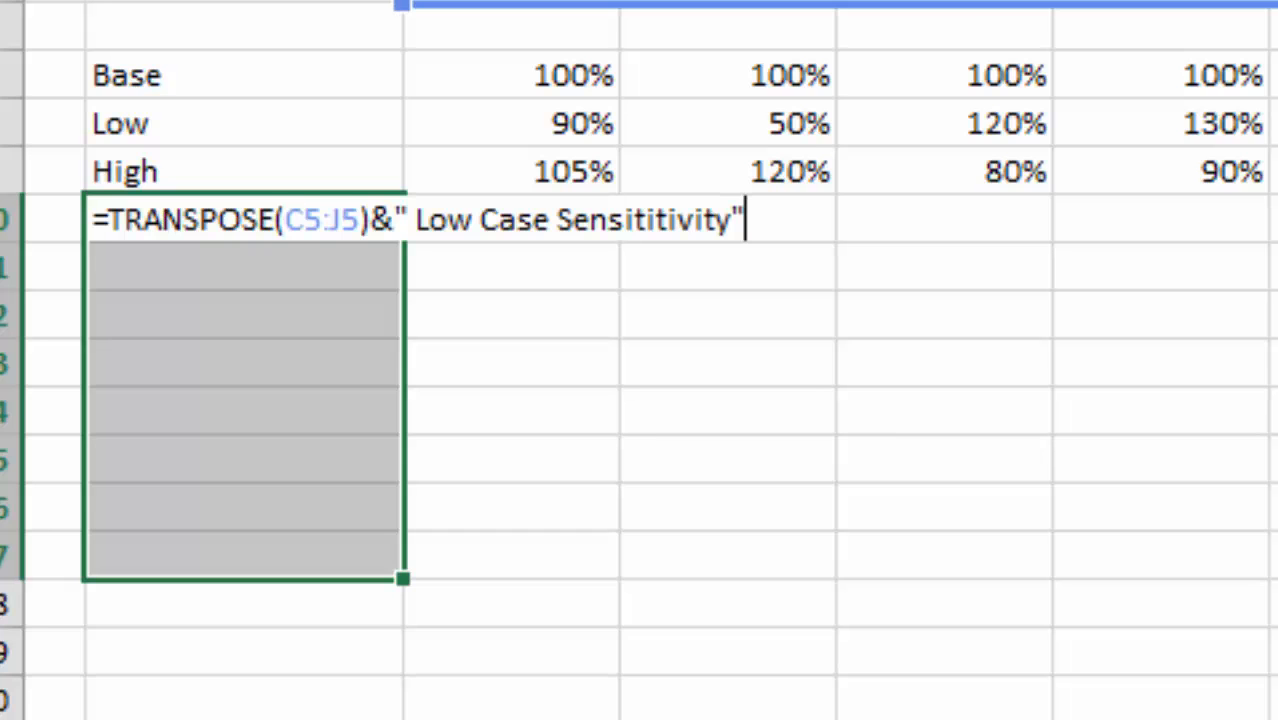
pyautogui.hotkey('ctrl', 'shift', 'Return')
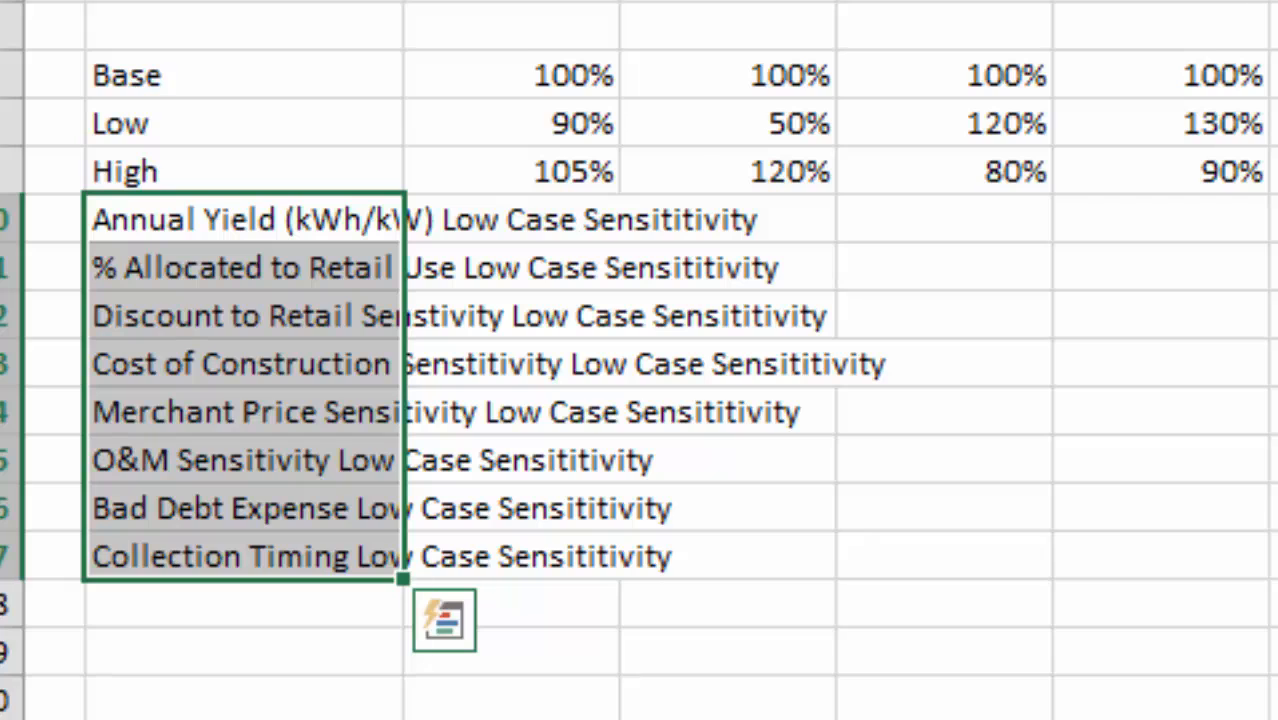
# Widen column B to fit the low case sensitivity names and insert a new column before column A
pyautogui.moveTo(404, 2); pyautogui.dragTo(938, 2)
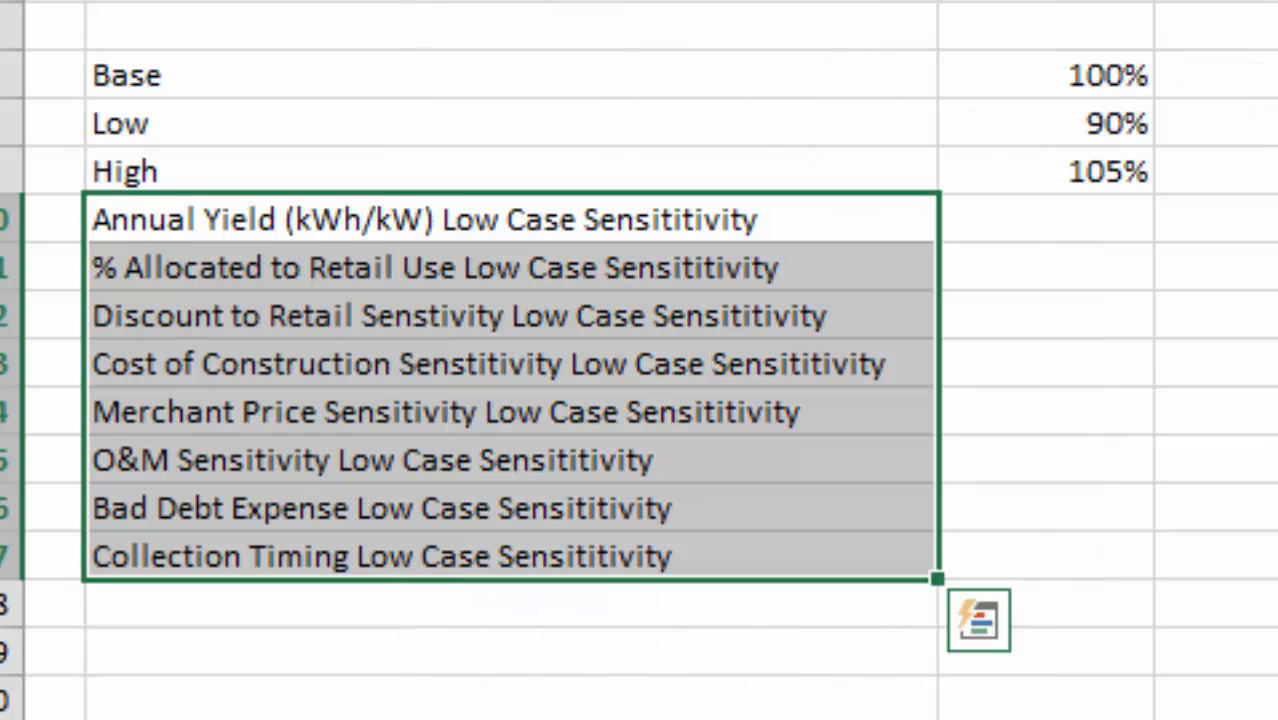
pyautogui.press('Left')
pyautogui.hotkey('ctrl', 'space')
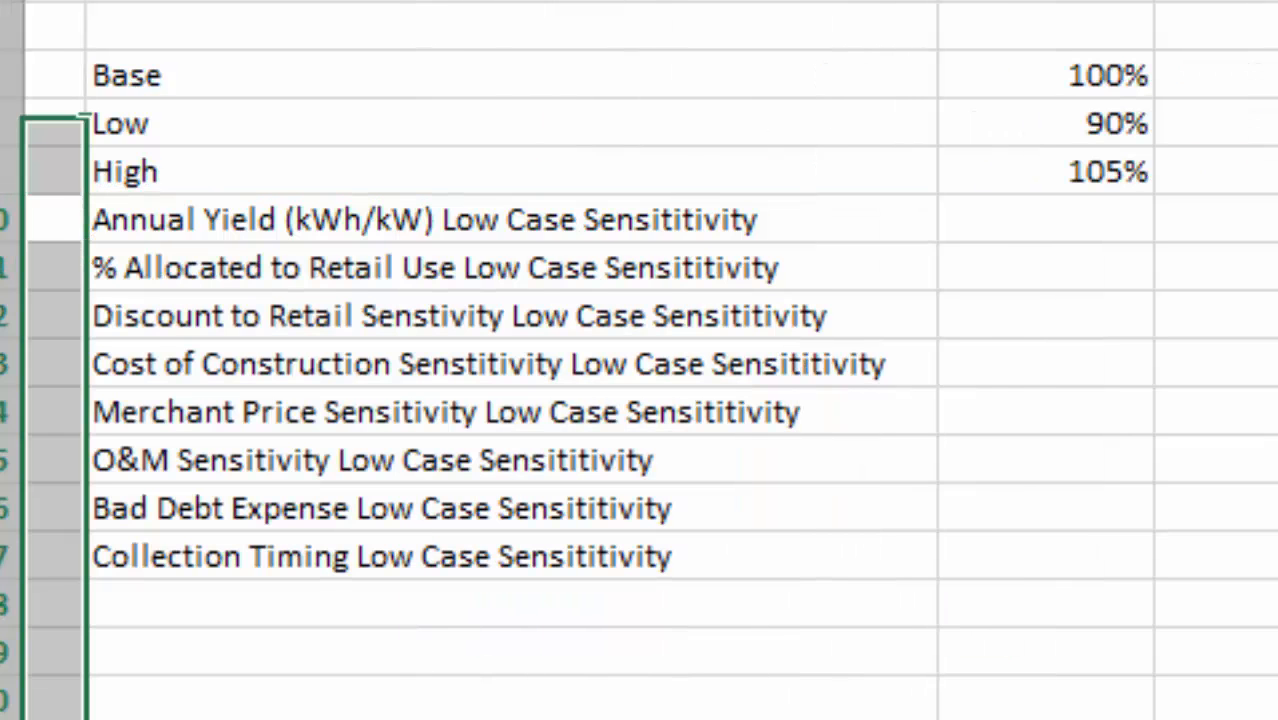
pyautogui.hotkey('ctrl', 'shift', '+')
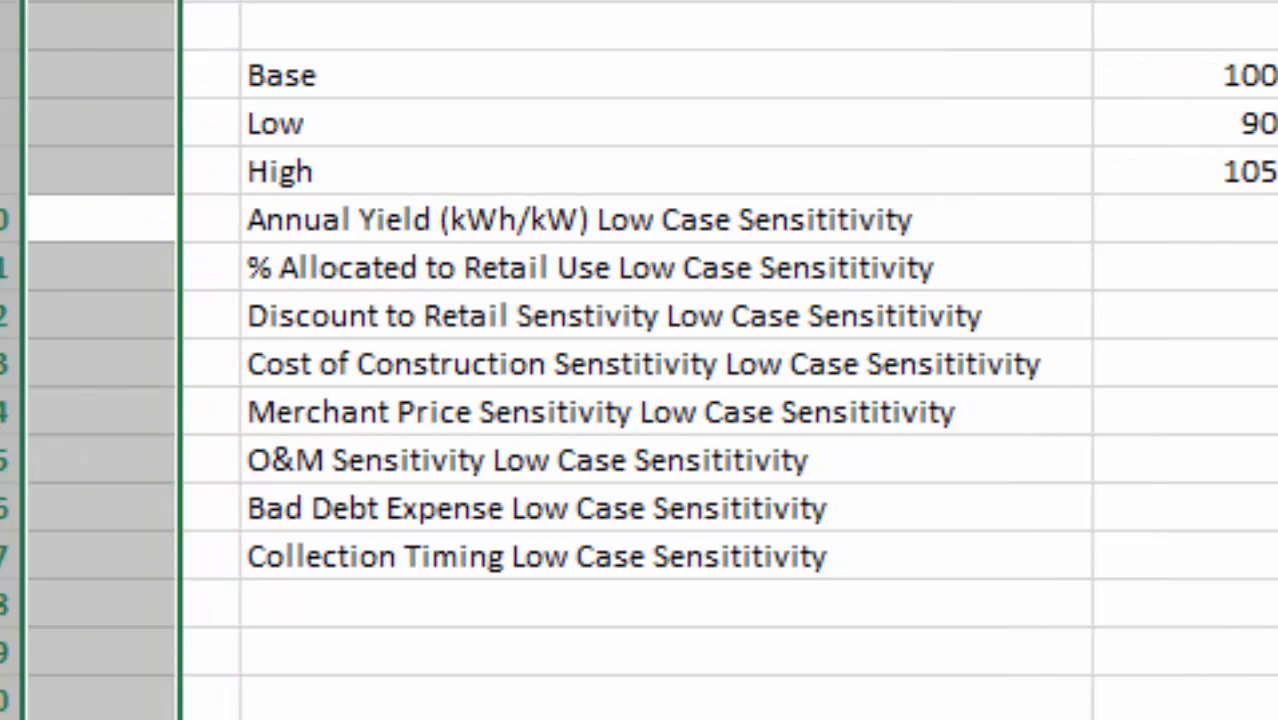
# Insert a blank row above the row of sensitivity headings
pyautogui.click(664, 1)
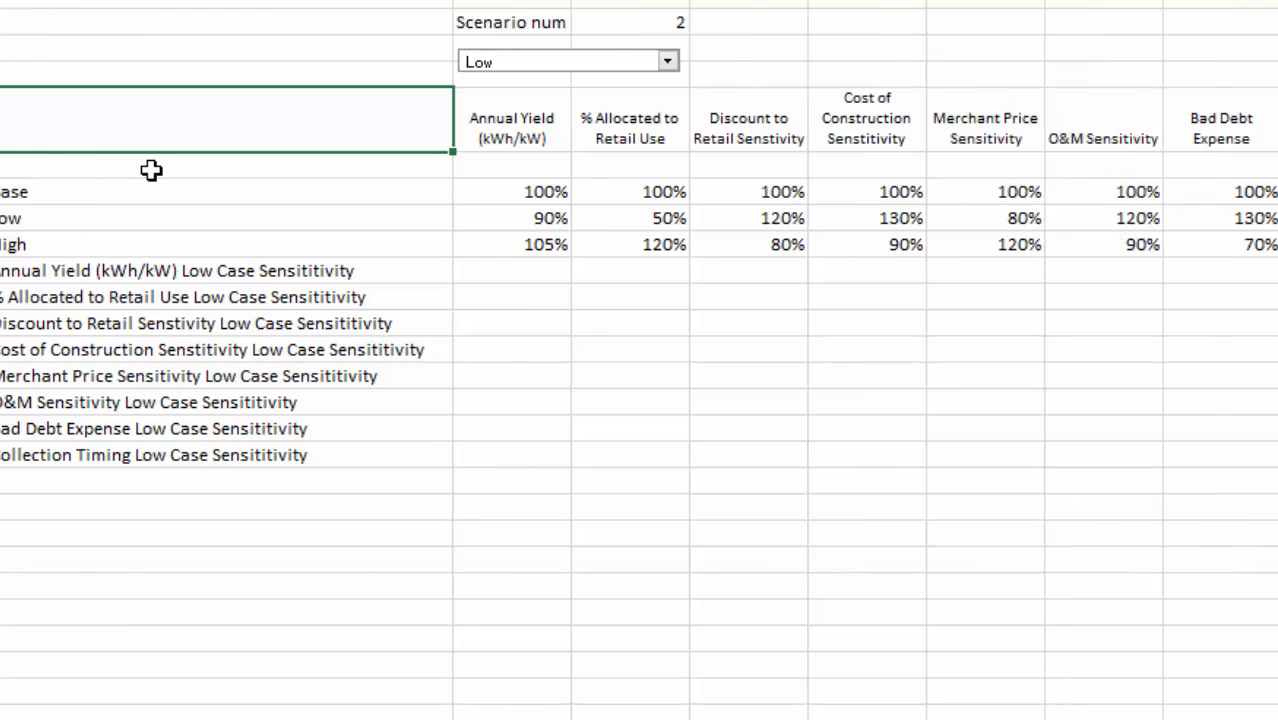
pyautogui.hotkey('ctrl', 'shift', 'Right')
pyautogui.hotkey('ctrl', 'shift', '=')
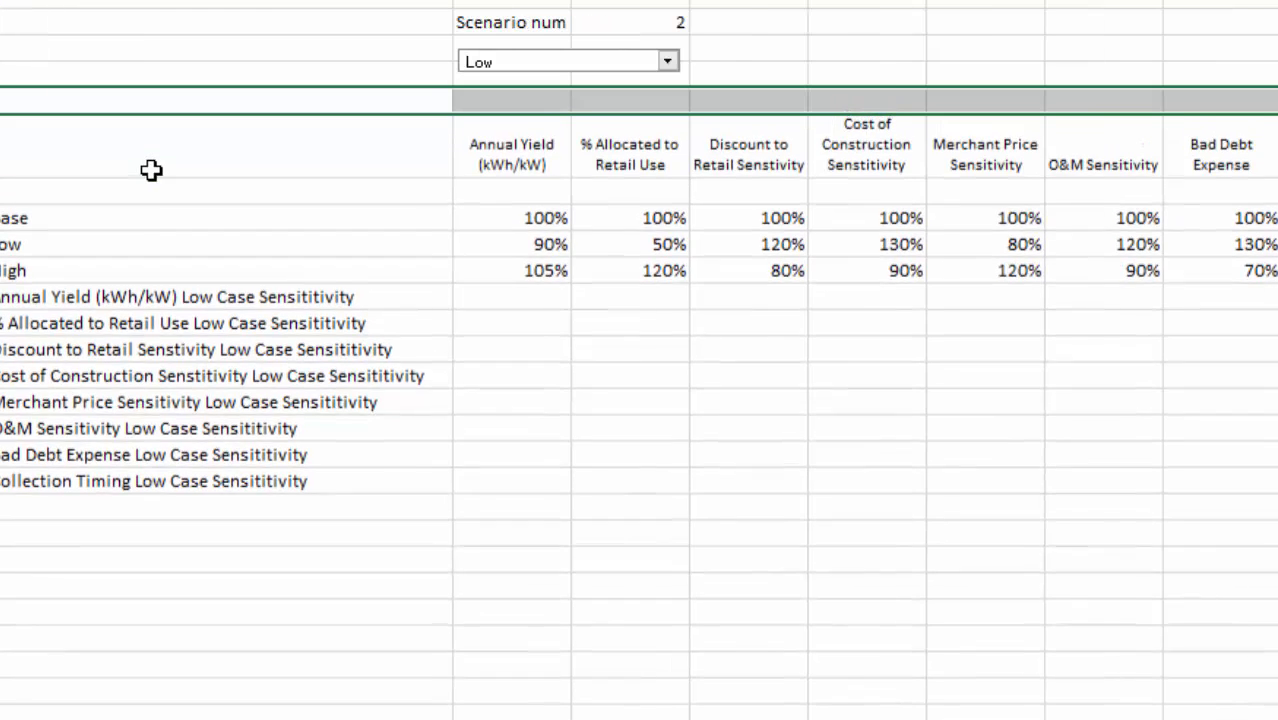
# Select the eight blank cells C19:C26 below the low case sensitivity names
pyautogui.hotkey('ctrl', 'Down')
pyautogui.press('Down')
pyautogui.press('Down')
pyautogui.press('Down')
pyautogui.press('Down')
pyautogui.press('Down')
pyautogui.press('Down')
pyautogui.press('Down')
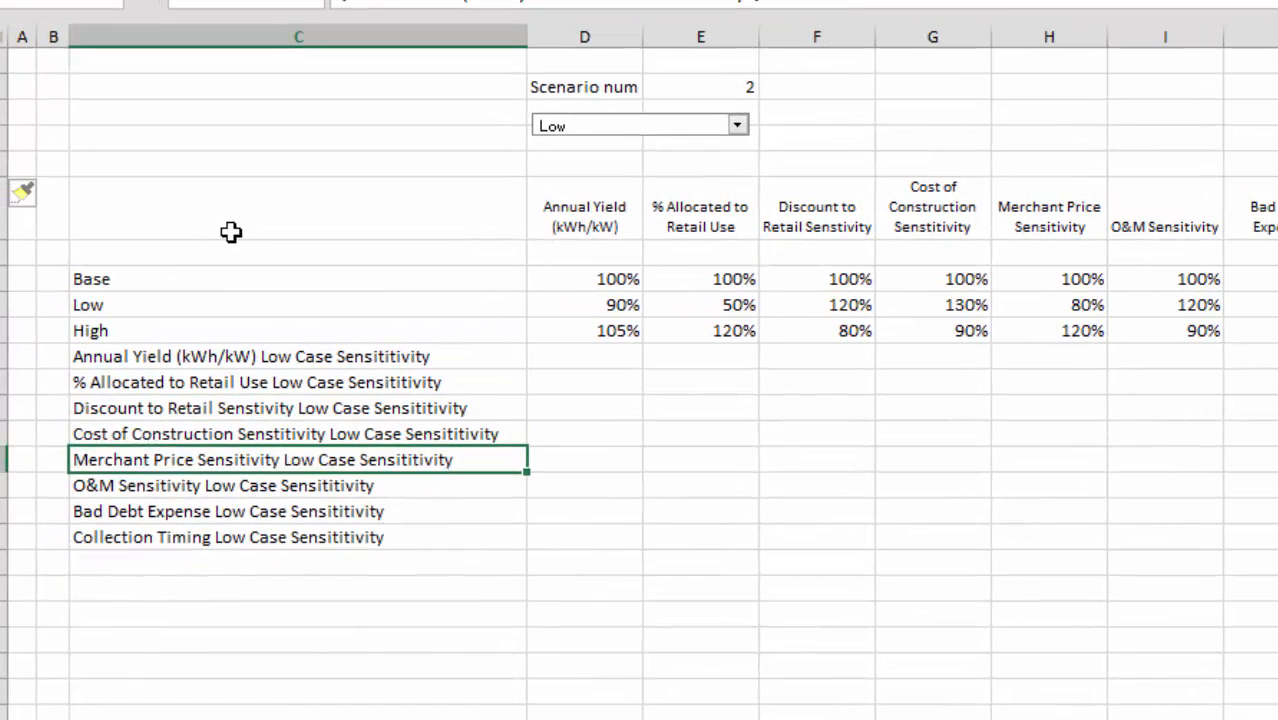
pyautogui.press('Down')
pyautogui.press('Down')
pyautogui.press('Down')
pyautogui.press('Down')
pyautogui.hotkey('shift', 'Down')
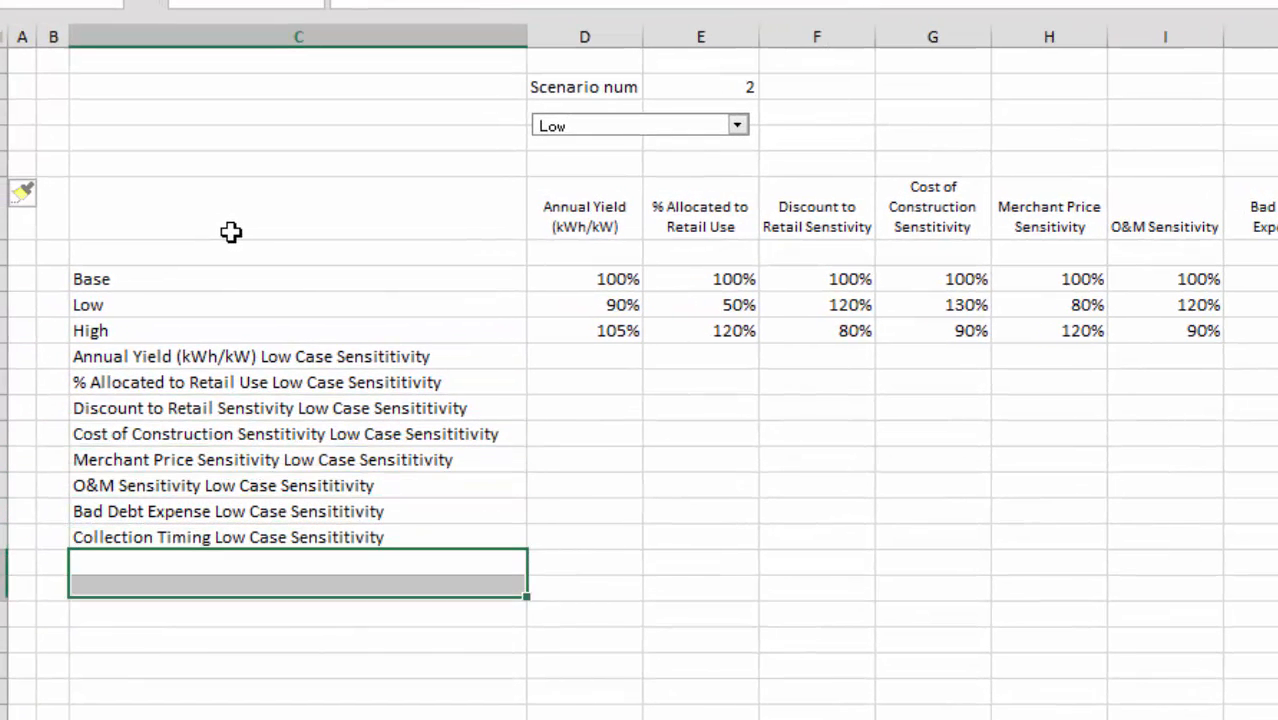
pyautogui.hotkey('shift', 'Down')
pyautogui.hotkey('shift', 'Up')
pyautogui.hotkey('shift', 'Up')
pyautogui.hotkey('shift', 'Down')
pyautogui.hotkey('shift', 'Down')
pyautogui.hotkey('shift', 'Down')
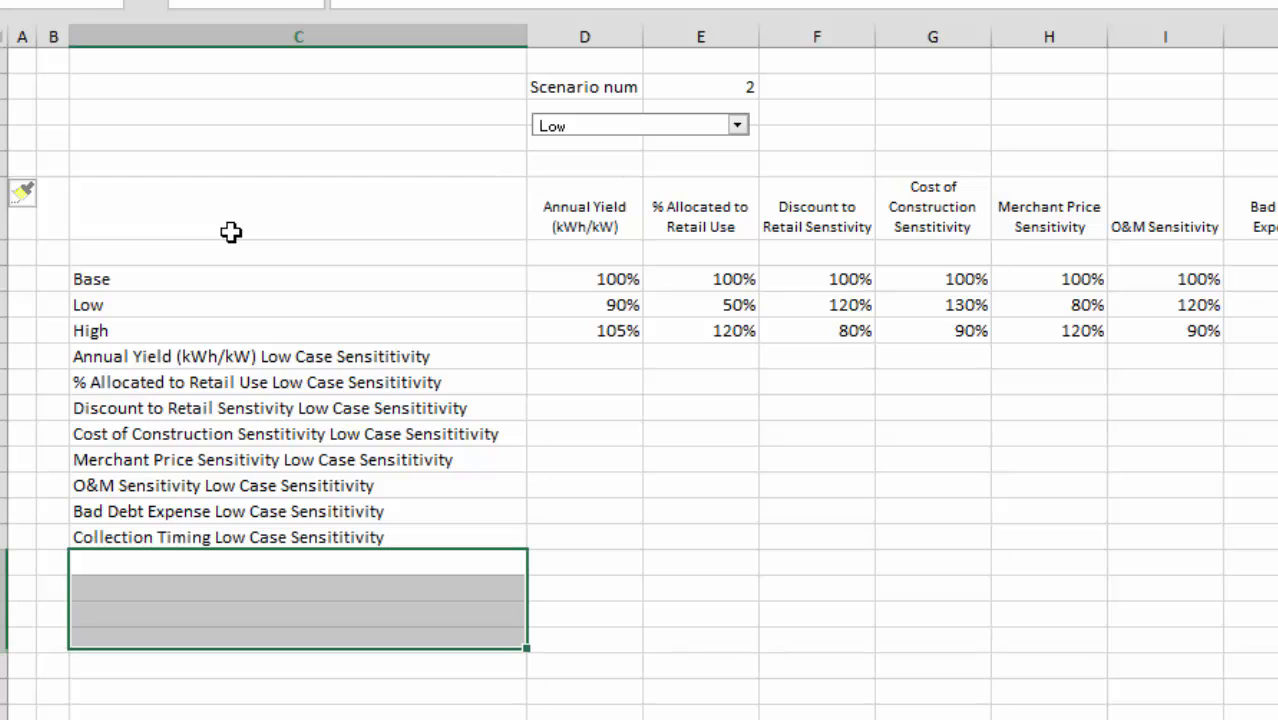
pyautogui.hotkey('shift', 'Down')
pyautogui.hotkey('shift', 'Down')
pyautogui.hotkey('shift', 'Down')
pyautogui.hotkey('shift', 'Down')
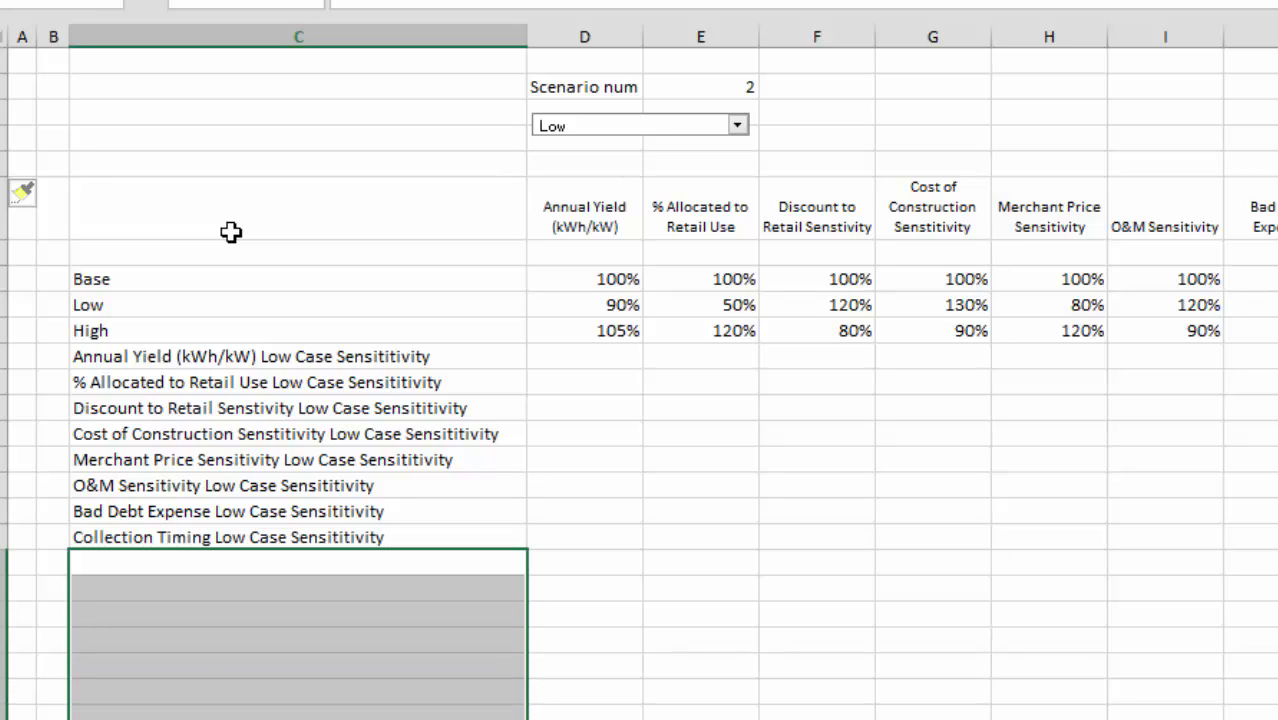
# Enter =TRANSPOSE(D6:K6)&" High Case Sensitivity" as an array formula across C19:C26
pyautogui.press('F2')
pyautogui.write('=tr')
pyautogui.press('Tab')
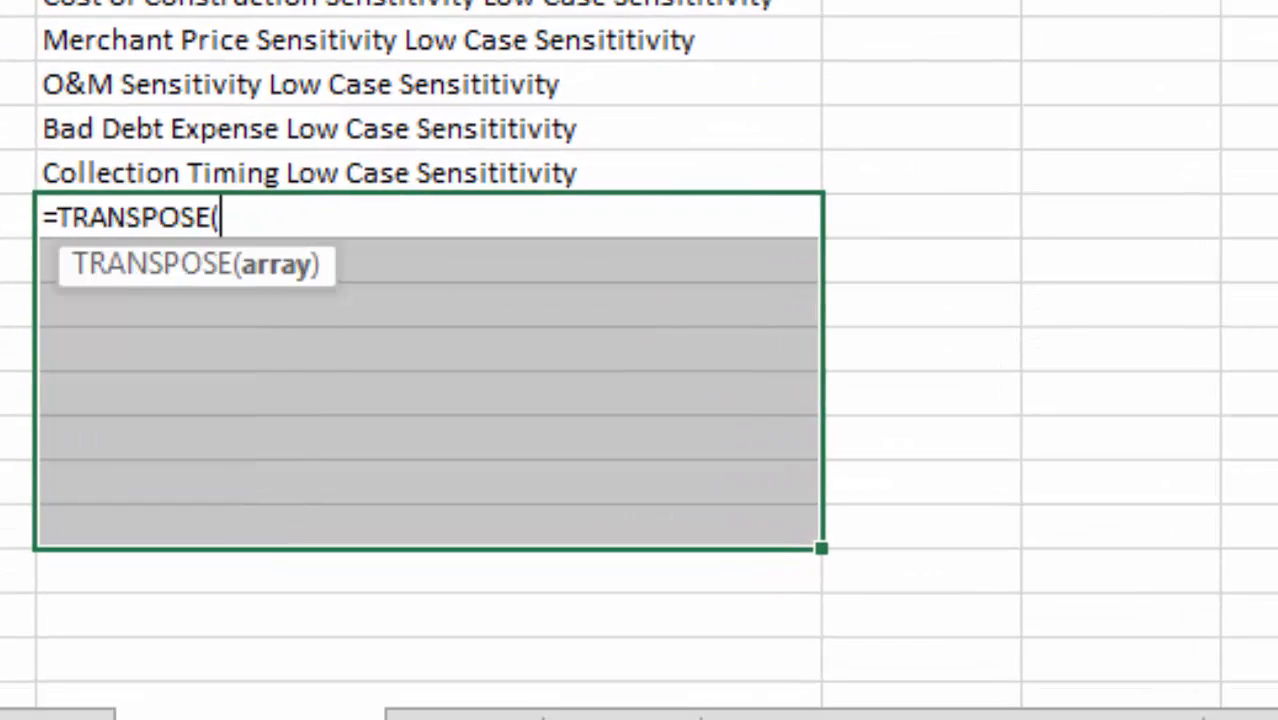
pyautogui.press('Up')
pyautogui.press('Up')
pyautogui.press('Up')
pyautogui.press('Up')
pyautogui.press('Up')
pyautogui.press('Up')
pyautogui.press('Up')
pyautogui.press('Up')
pyautogui.press('Up')
pyautogui.press('Up')
pyautogui.press('Up')
pyautogui.press('Up')
pyautogui.press('Up')
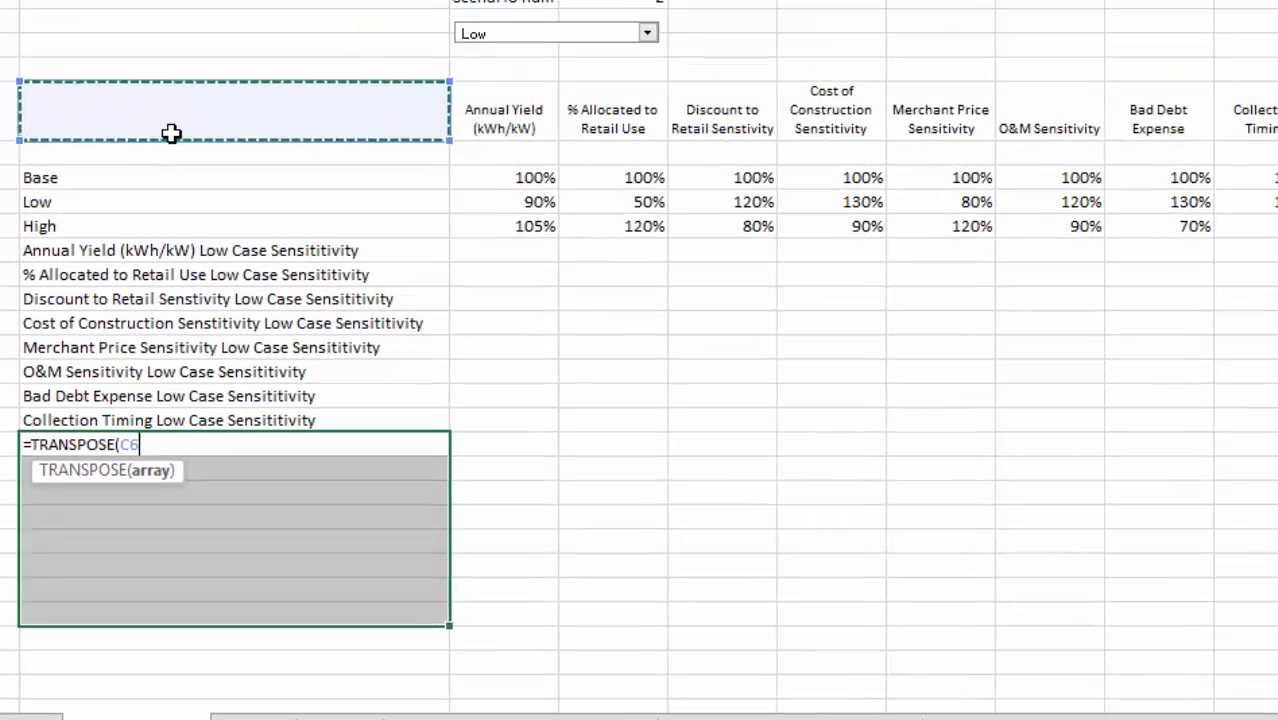
pyautogui.press('Right')
pyautogui.hotkey('ctrl', 'shift', 'Right')
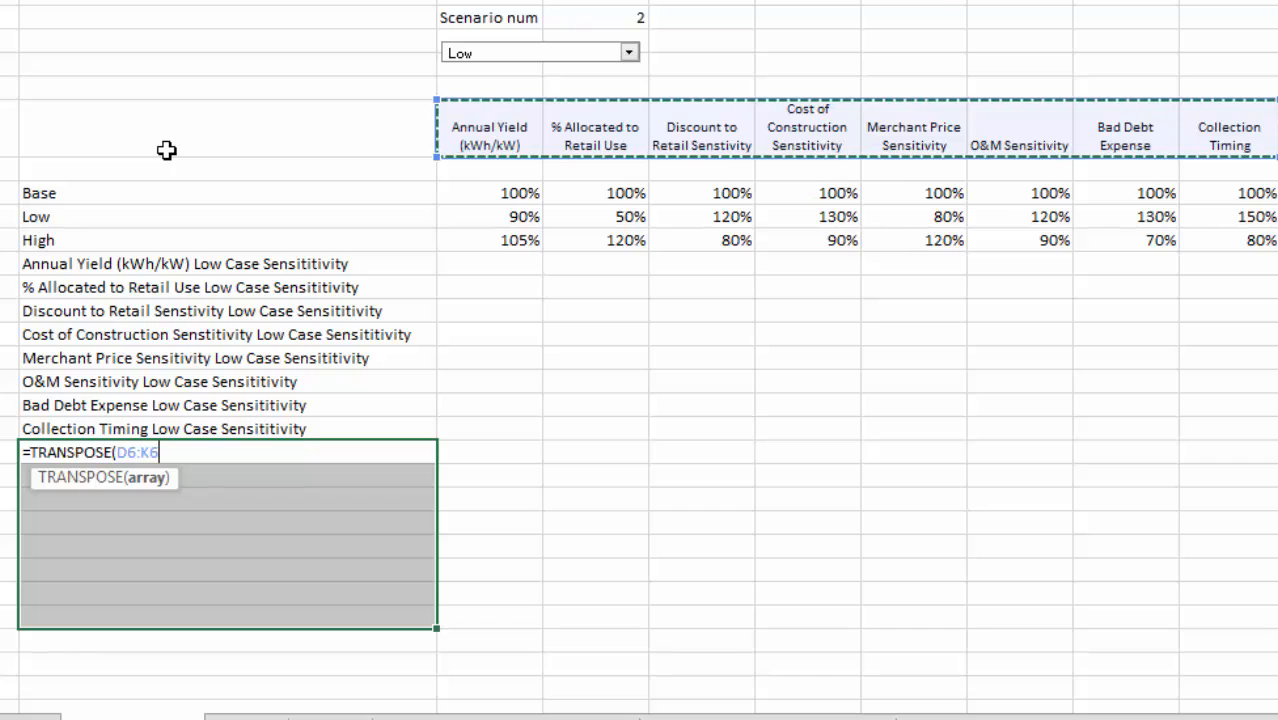
pyautogui.write(')&" High Case Sens')
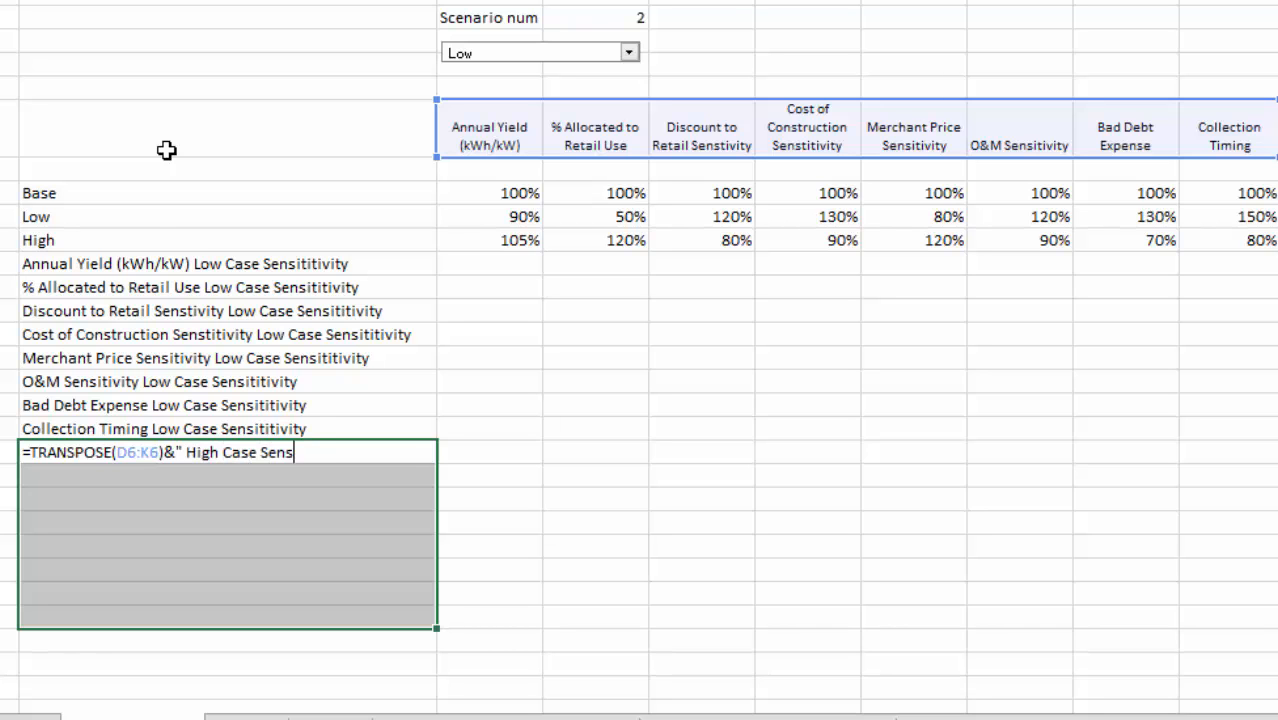
pyautogui.write('itivity"')
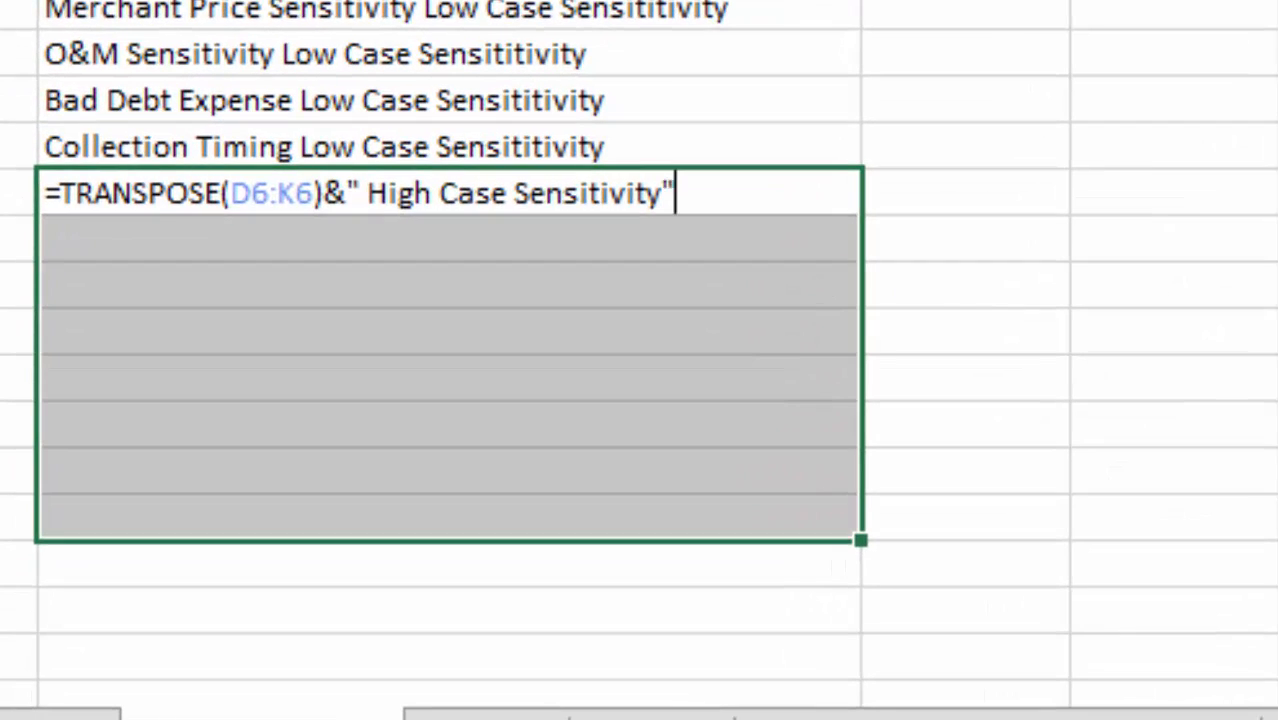
pyautogui.hotkey('ctrl', 'shift', 'Return')
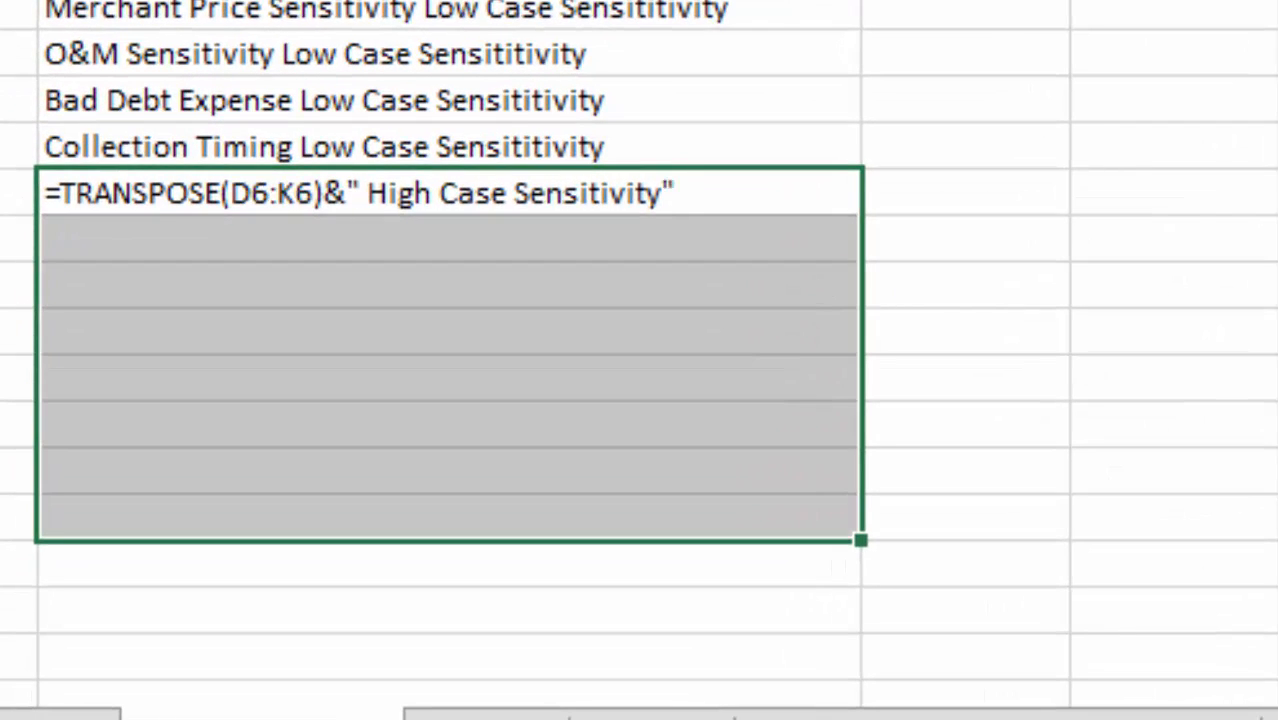
# Number the eight low case sensitivity rows 1 to 8 in B11:B18 with a linear column series of step 1
pyautogui.press('Left')
pyautogui.press('Up')
pyautogui.press('Up')
pyautogui.press('Up')
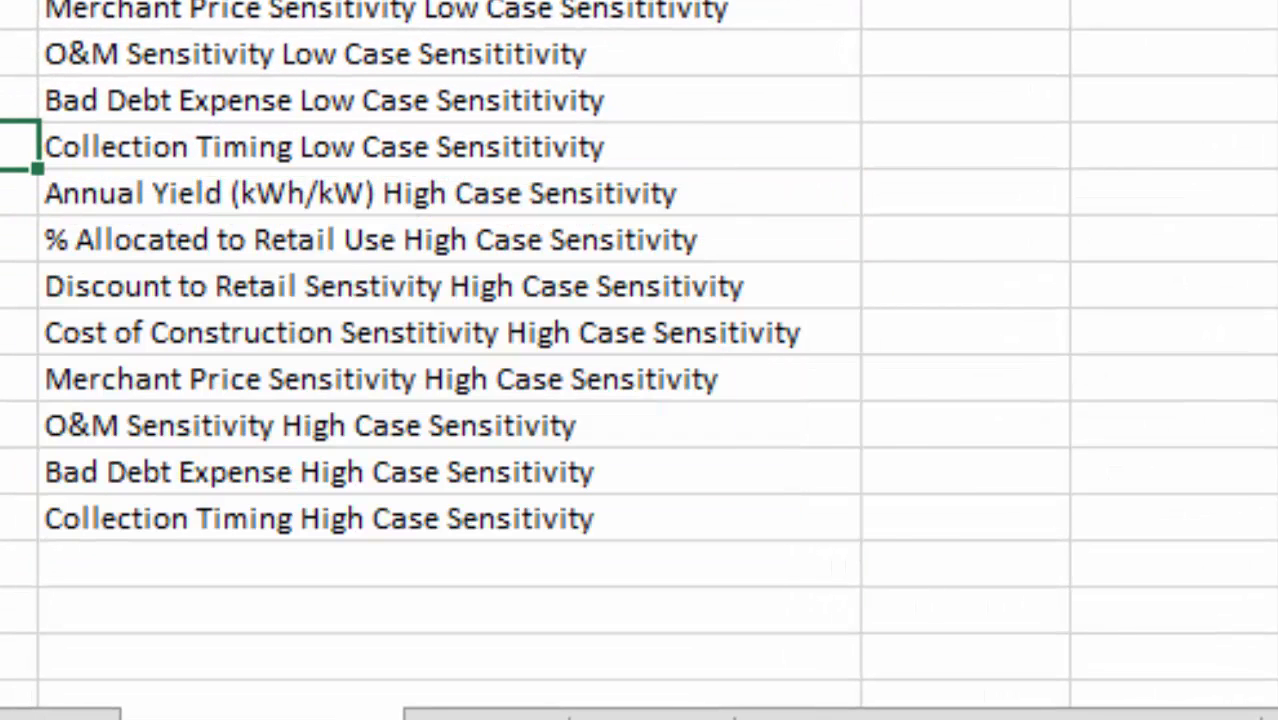
pyautogui.press('Up')
pyautogui.press('Up')
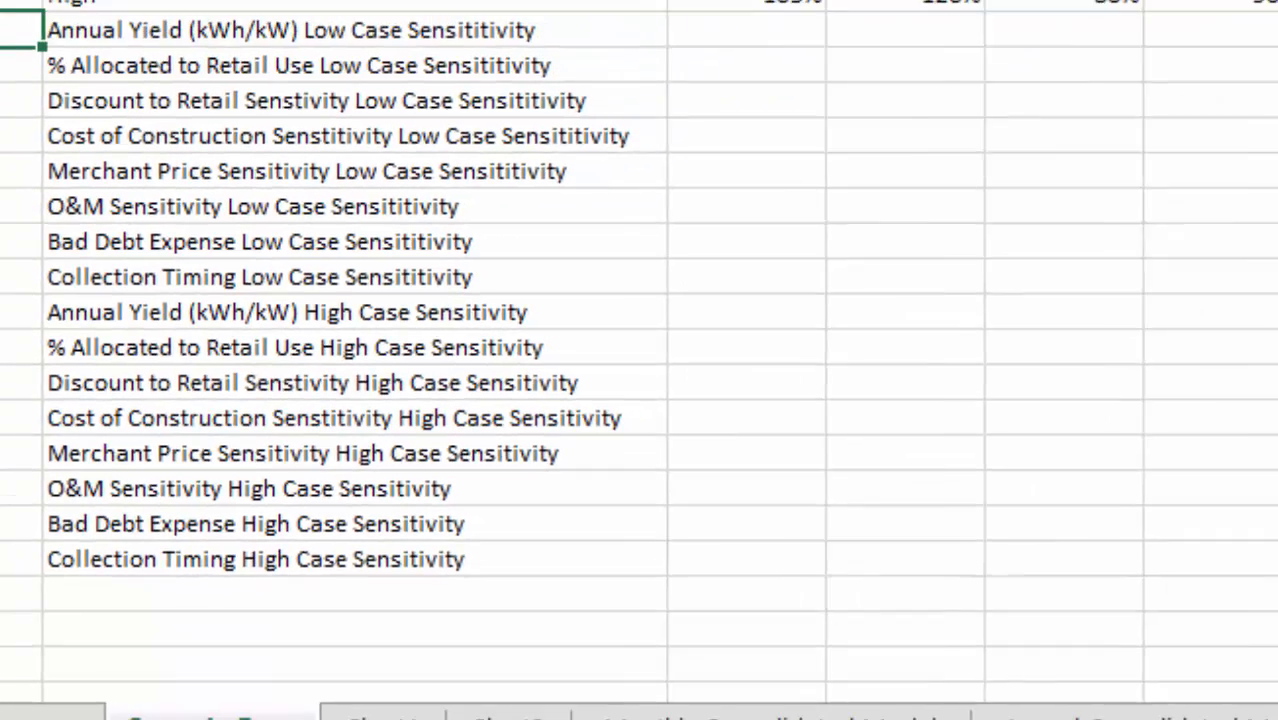
pyautogui.hotkey('shift', 'Down')
pyautogui.hotkey('shift', 'Down')
pyautogui.hotkey('shift', 'Down')
pyautogui.hotkey('shift', 'Down')
pyautogui.hotkey('shift', 'Down')
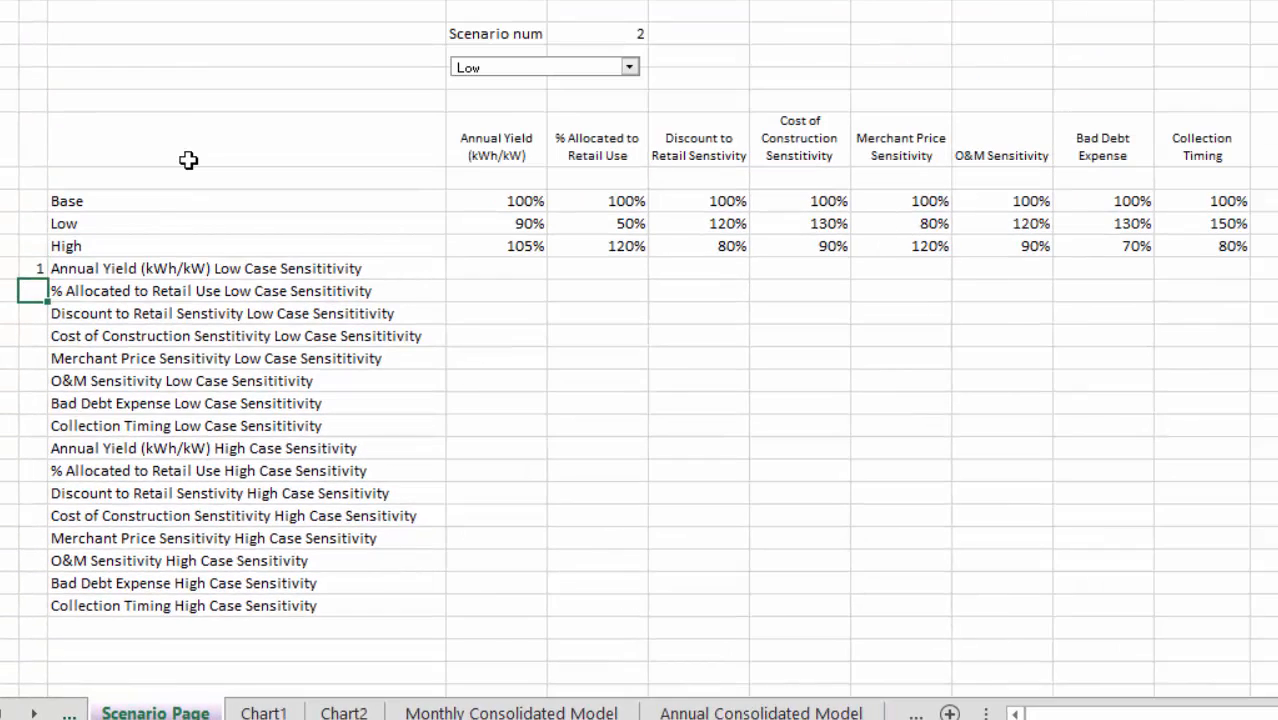
pyautogui.hotkey('shift', 'Down')
pyautogui.hotkey('shift', 'Down')
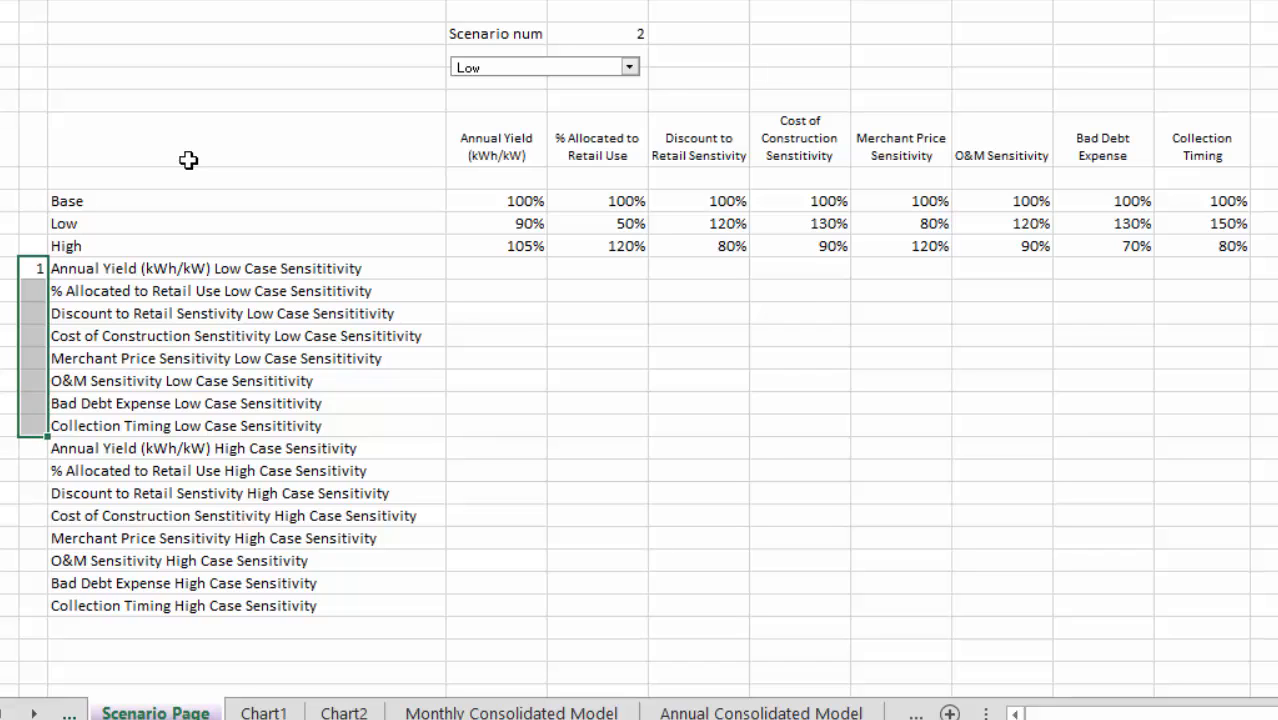
pyautogui.hotkey('alt', 'h')
pyautogui.press('f')
pyautogui.press('i')
pyautogui.press('s')
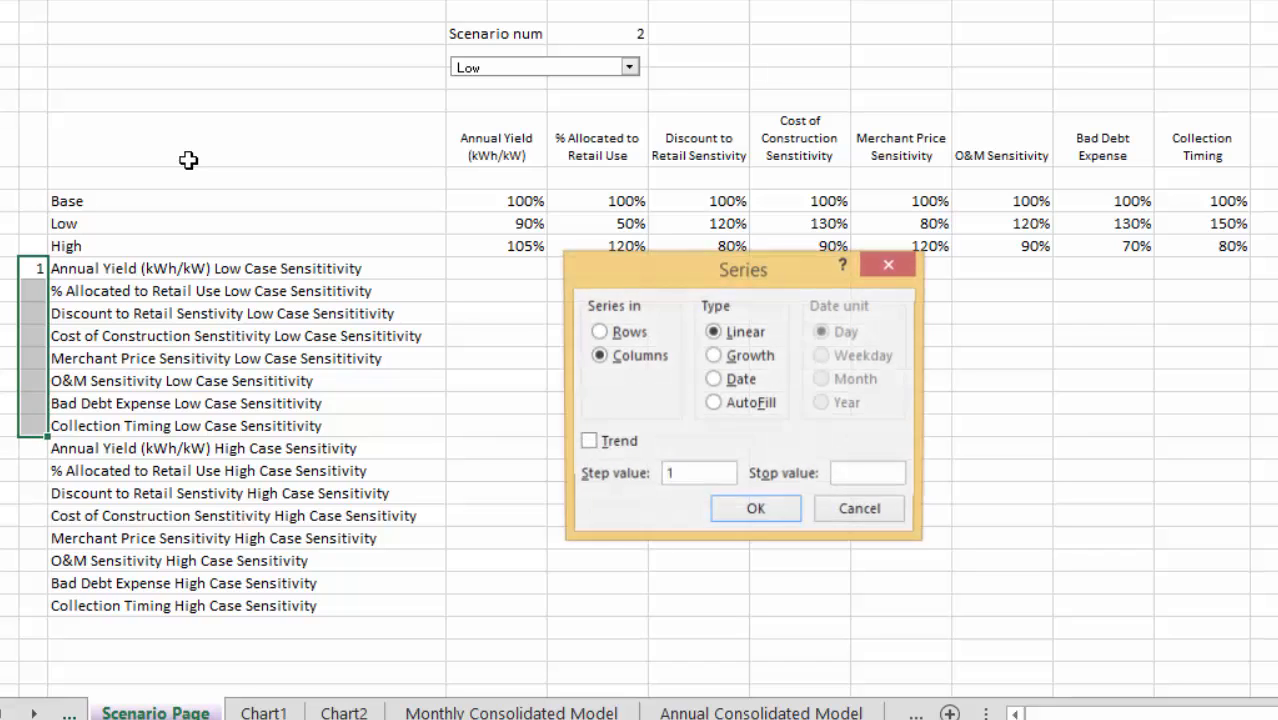
pyautogui.press('Return')
# Number the eight high case sensitivity rows 1 to 8 in B19:B26 with a linear column series of step 1
pyautogui.press('Down')
pyautogui.press('Down')
pyautogui.press('Down')
pyautogui.press('Down')
pyautogui.press('Down')
pyautogui.press('Down')
pyautogui.press('Down')
pyautogui.press('Down')
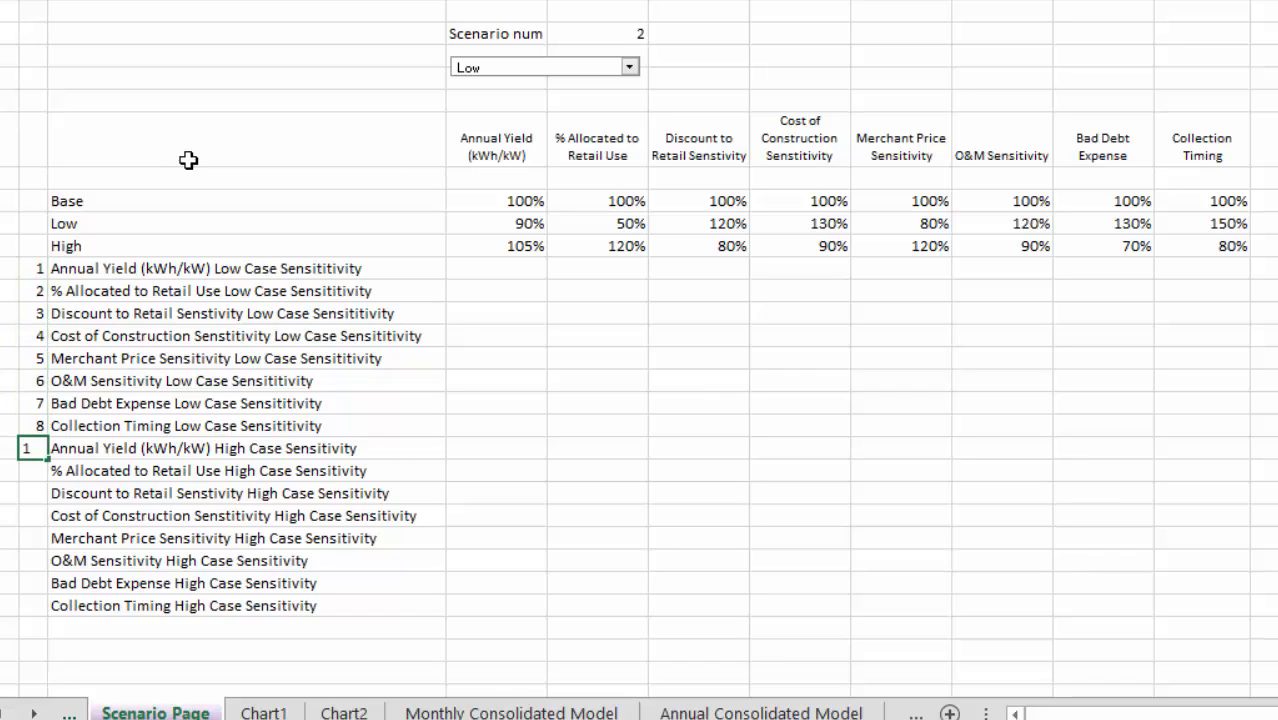
pyautogui.press('Return')
pyautogui.press('Up')
pyautogui.hotkey('shift', 'Down')
pyautogui.hotkey('shift', 'Down')
pyautogui.hotkey('shift', 'Down')
pyautogui.hotkey('shift', 'Down')
pyautogui.hotkey('shift', 'Down')
pyautogui.hotkey('shift', 'Down')
pyautogui.hotkey('shift', 'Down')
pyautogui.hotkey('shift', 'Down')
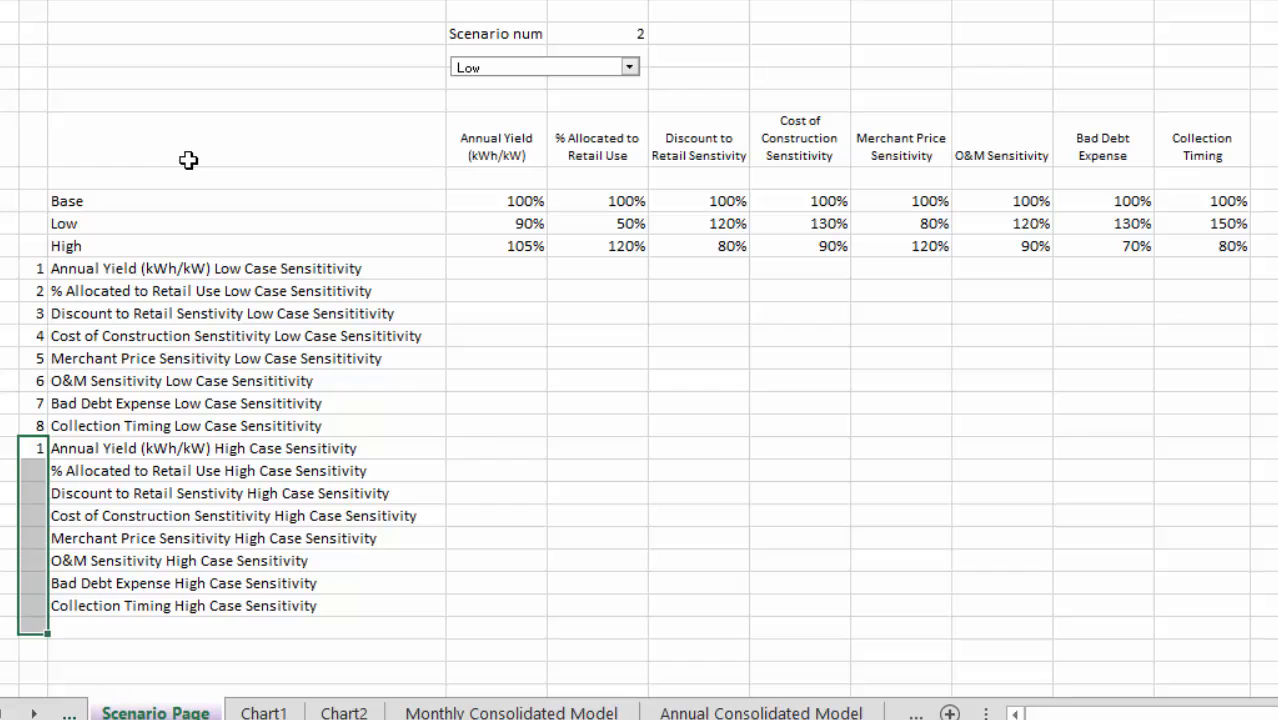
pyautogui.hotkey('shift', 'Up')
pyautogui.hotkey('alt', 'h')
pyautogui.press('f')
pyautogui.press('i')
pyautogui.press('s')
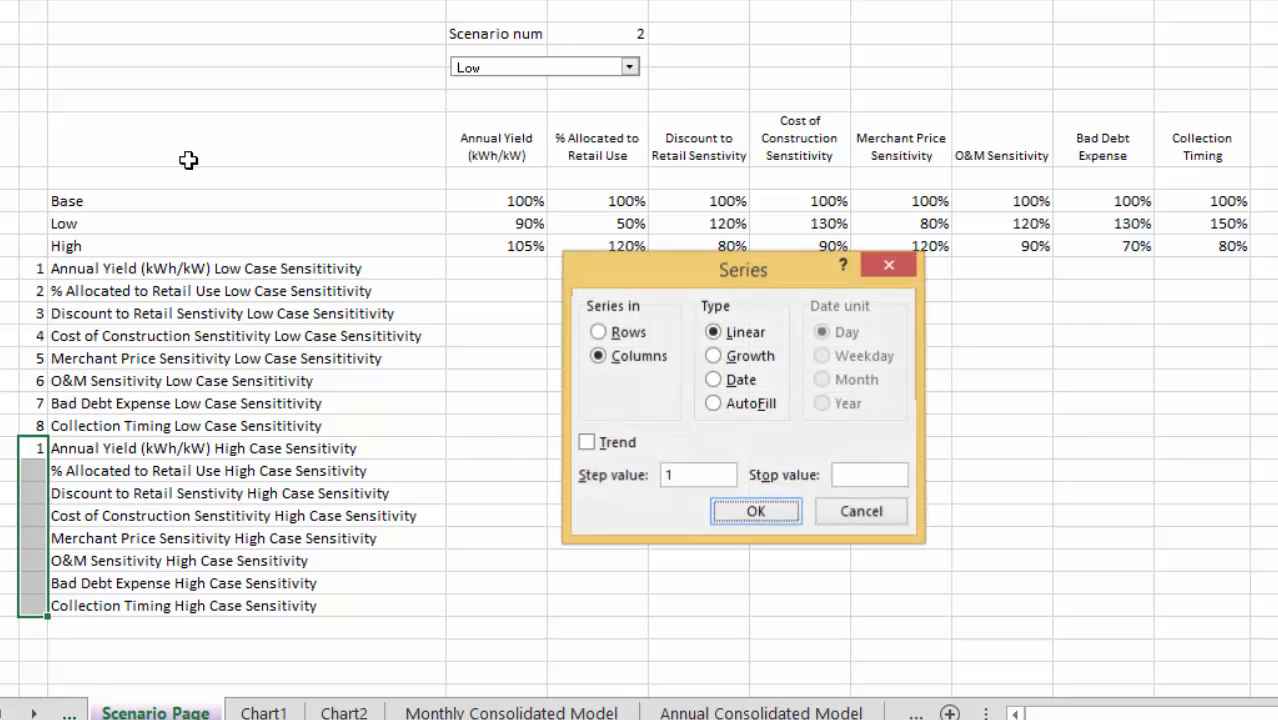
pyautogui.press('Return')
# Enter 1 in cell D5 above the Annual Yield heading
pyautogui.press('Up')
pyautogui.press('Up')
pyautogui.press('Up')
pyautogui.press('Up')
pyautogui.press('Up')
pyautogui.press('Up')
pyautogui.press('Up')
pyautogui.press('Up')
pyautogui.press('Up')
pyautogui.press('Up')
pyautogui.press('Up')
pyautogui.press('Up')
pyautogui.press('Up')
pyautogui.press('Right')
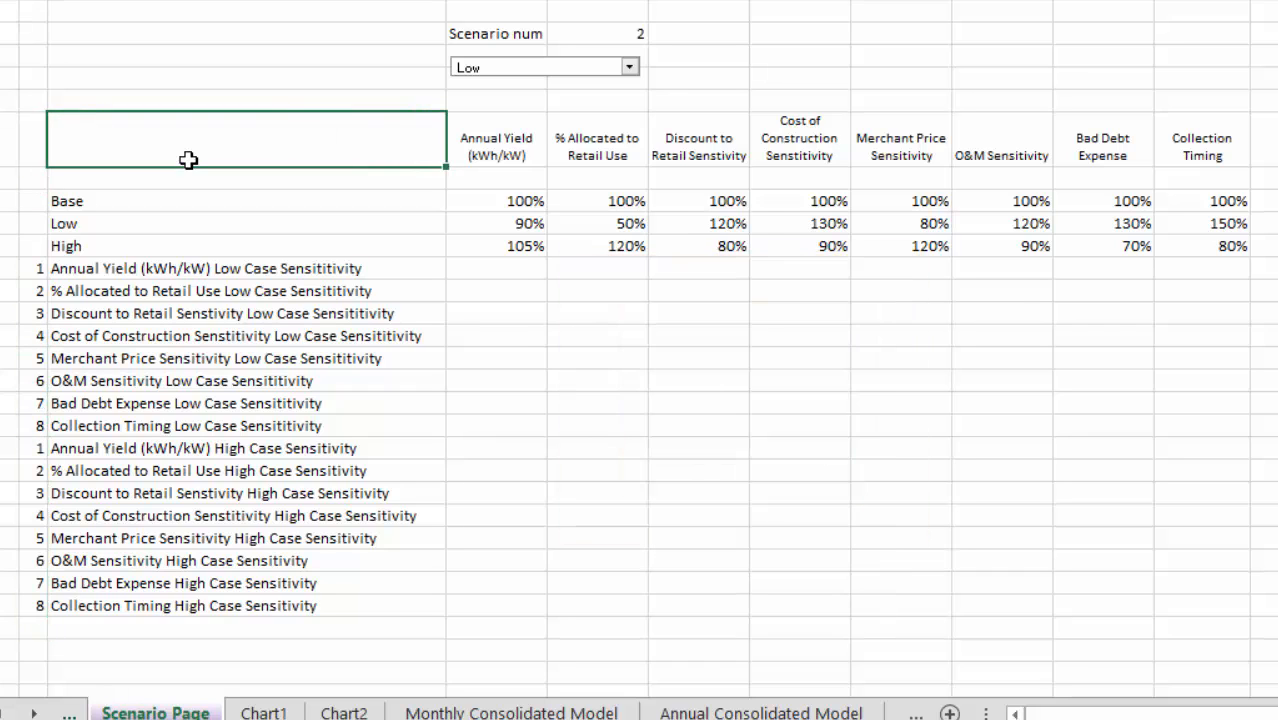
pyautogui.press('Right')
pyautogui.press('Up')
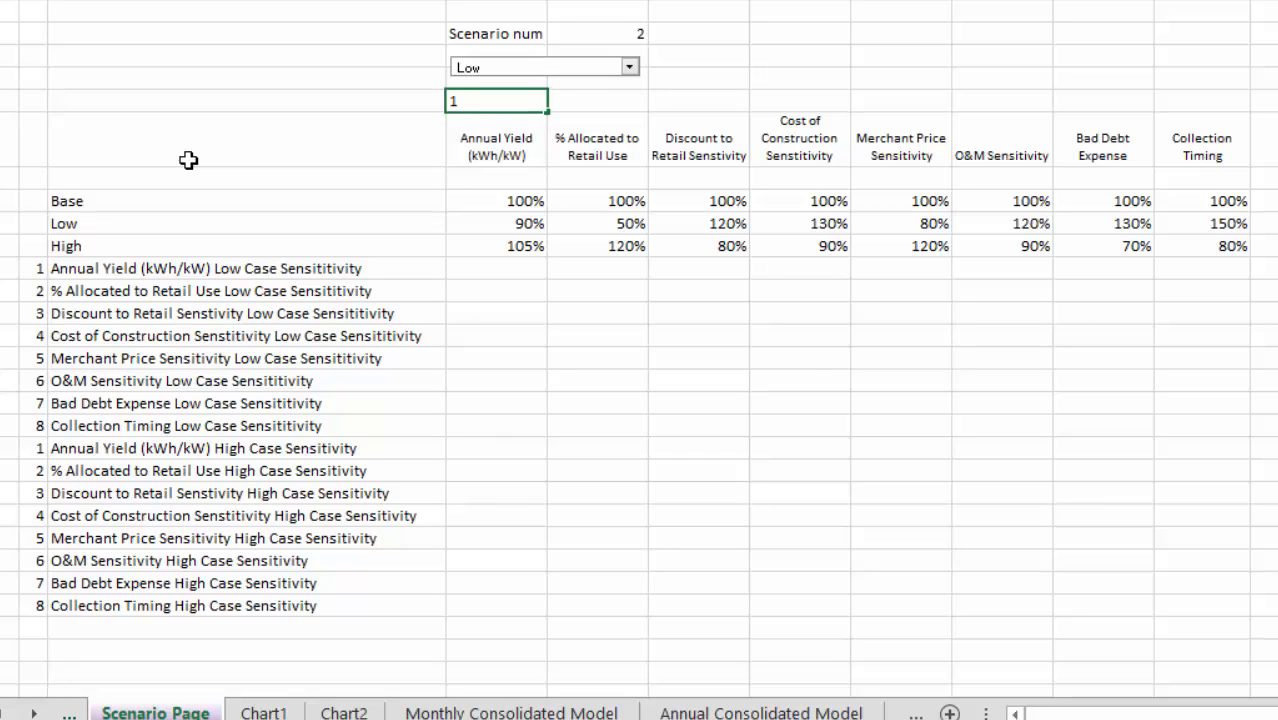
pyautogui.write('1')
pyautogui.press('Left')
pyautogui.press('Left')
pyautogui.press('Right')
pyautogui.press('Right')
pyautogui.press('Right')
pyautogui.press('Right')
pyautogui.press('Right')
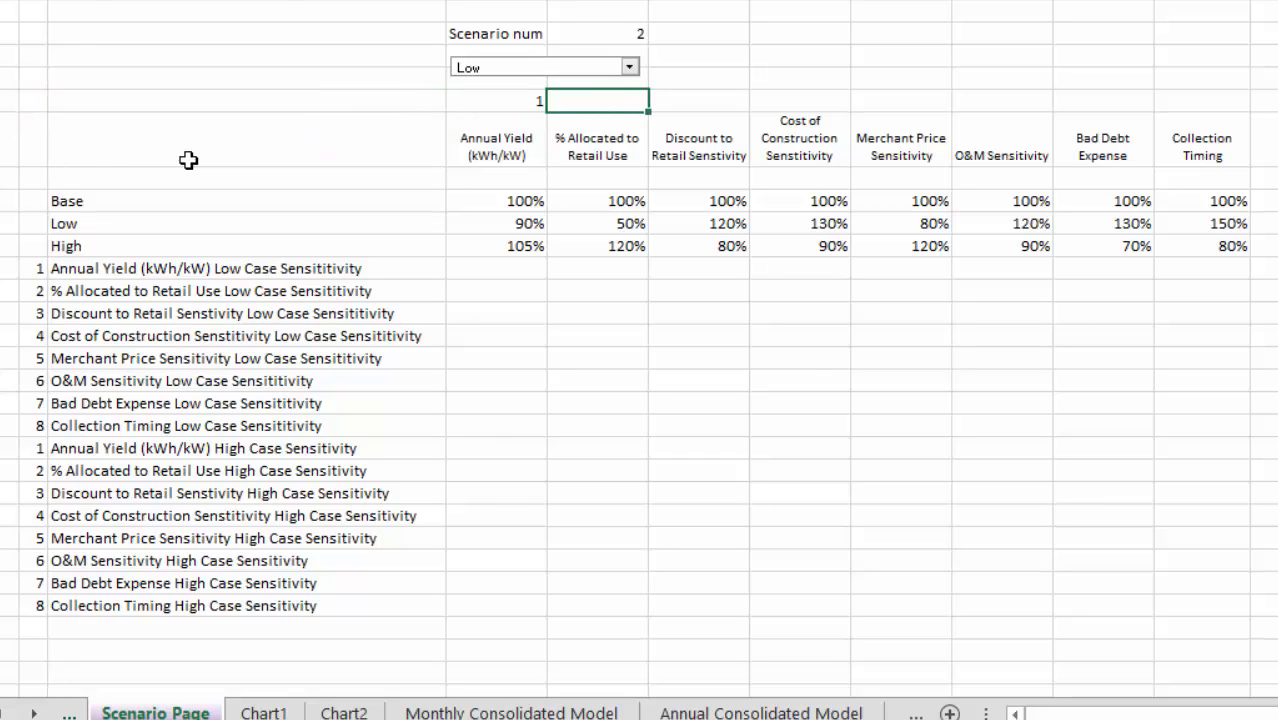
# Fill a series from 1 to 8 across D5:K5 above the sensitivity headings
pyautogui.press('Left')
pyautogui.press('Left')
pyautogui.press('Left')
pyautogui.hotkey('shift', 'Right')
pyautogui.hotkey('shift', 'Right')
pyautogui.hotkey('shift', 'Right')
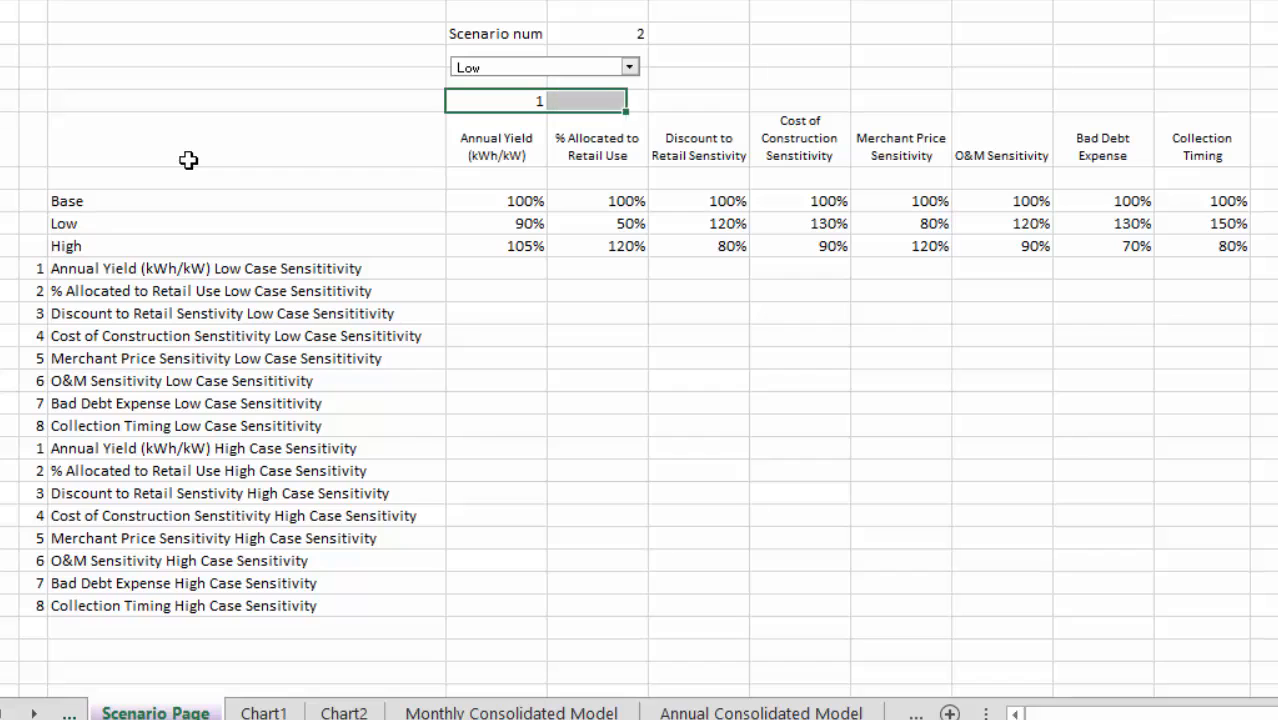
pyautogui.hotkey('shift', 'Right')
pyautogui.hotkey('shift', 'Right')
pyautogui.hotkey('shift', 'Right')
pyautogui.hotkey('shift', 'Right')
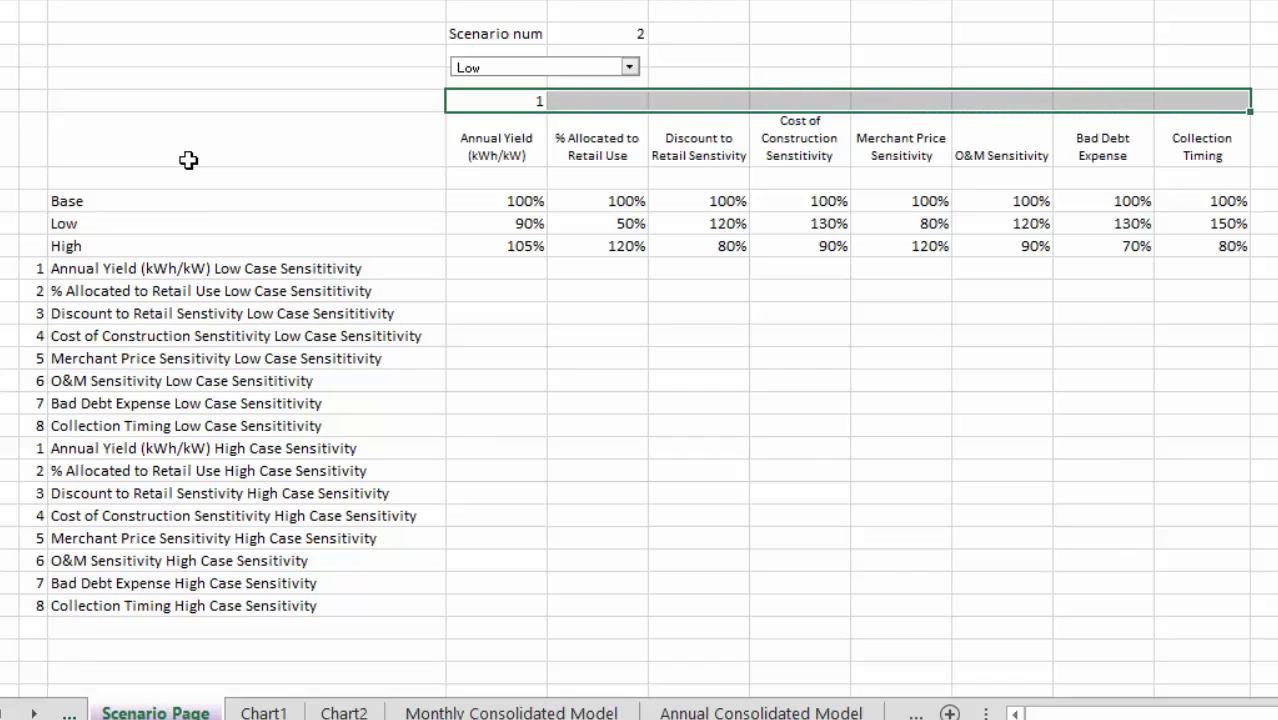
pyautogui.hotkey('alt', 'e')
pyautogui.press('i')
pyautogui.press('s')
pyautogui.press('Return')
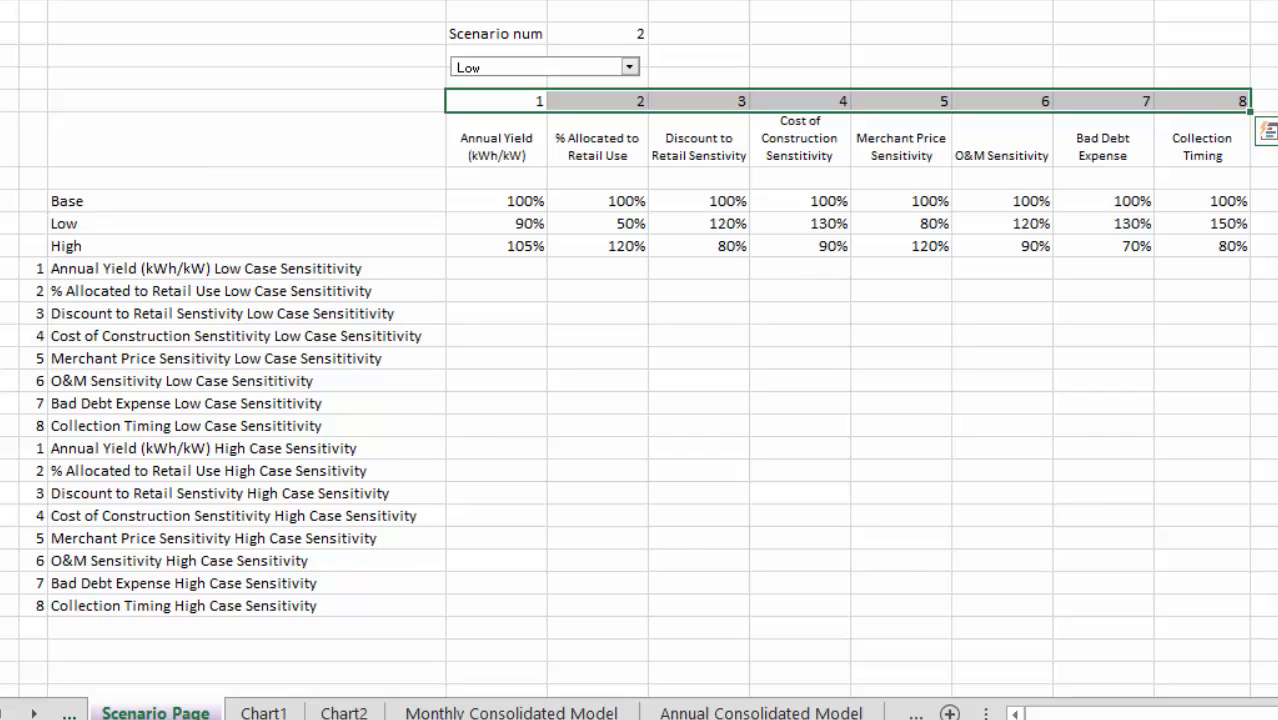
pyautogui.hotkey('alt', 'm')
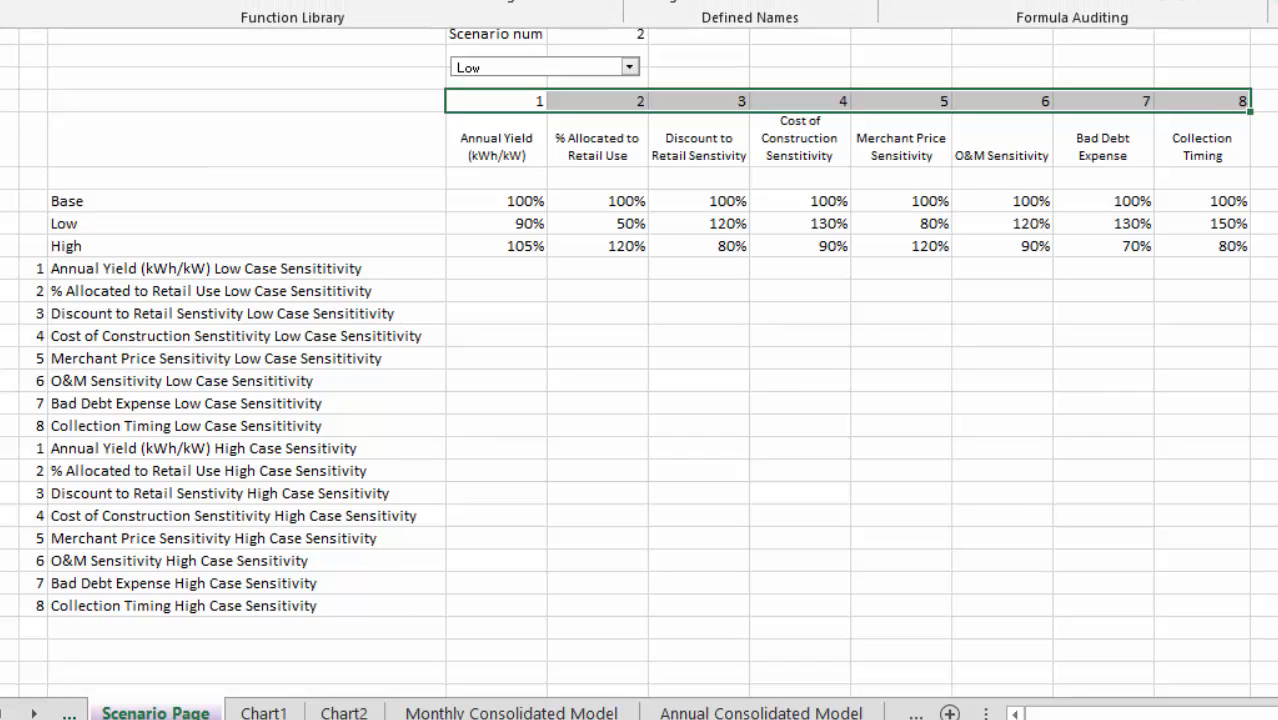
pyautogui.press('Escape')
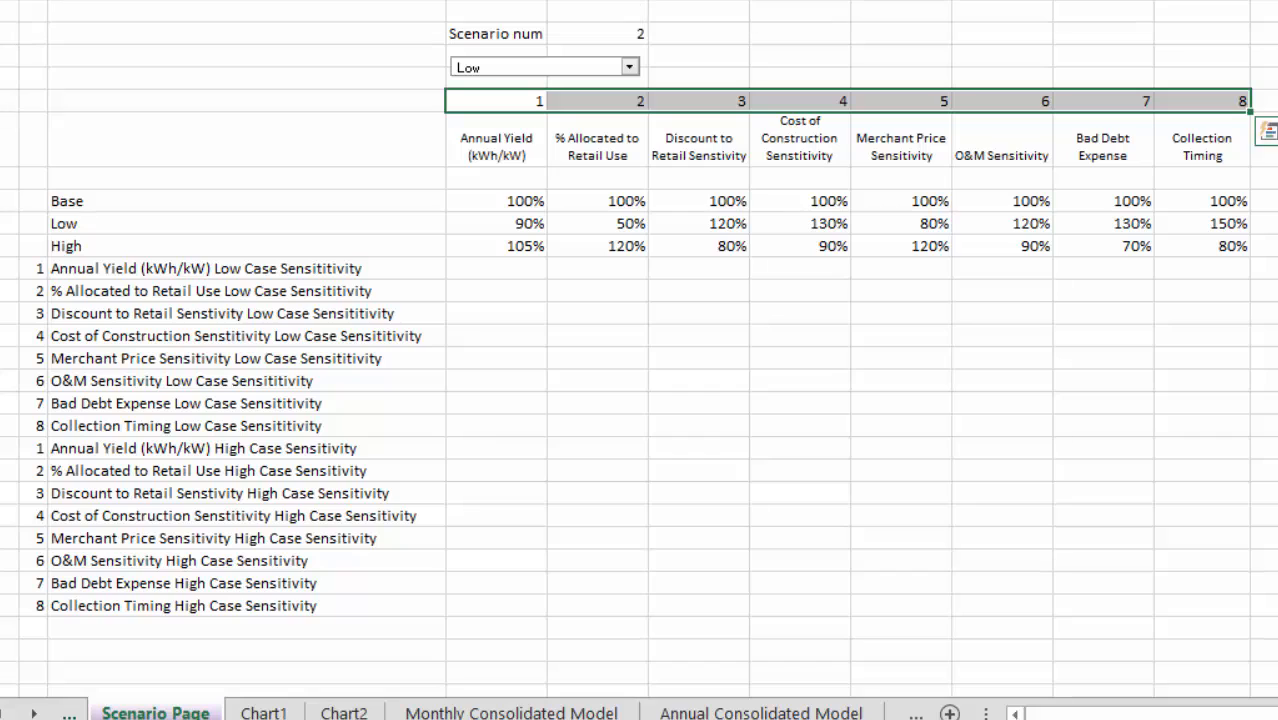
# Start an IF formula in D11 with the logical test D$5=$B11
pyautogui.click(917, 309)
pyautogui.press('Left')
pyautogui.press('Left')
pyautogui.press('Left')
pyautogui.press('Left')
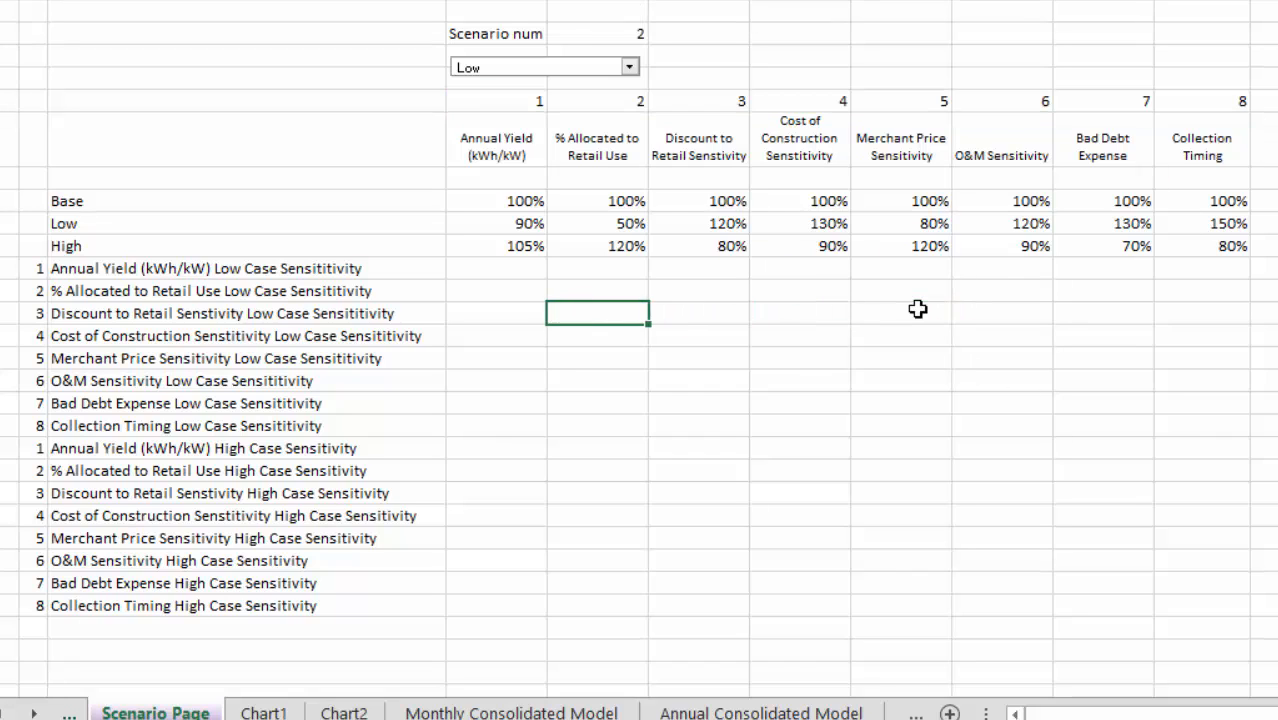
pyautogui.press('Up')
pyautogui.press('Up')
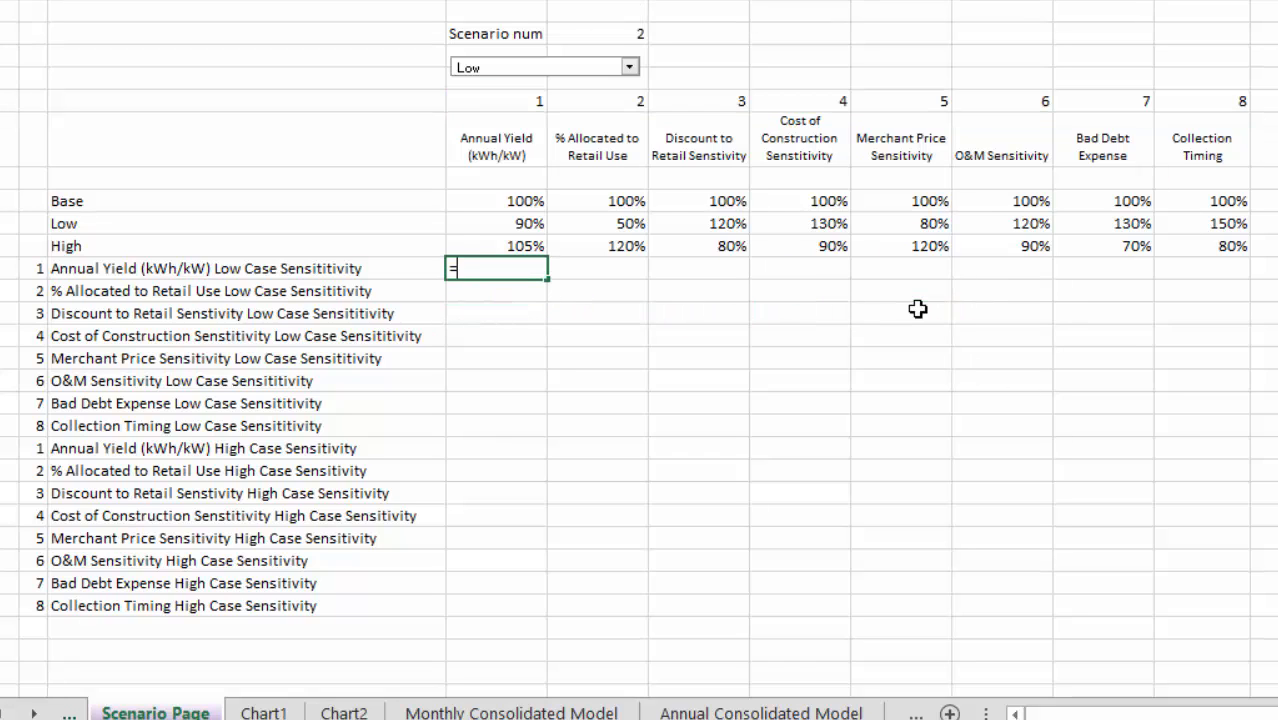
pyautogui.write('=if(')
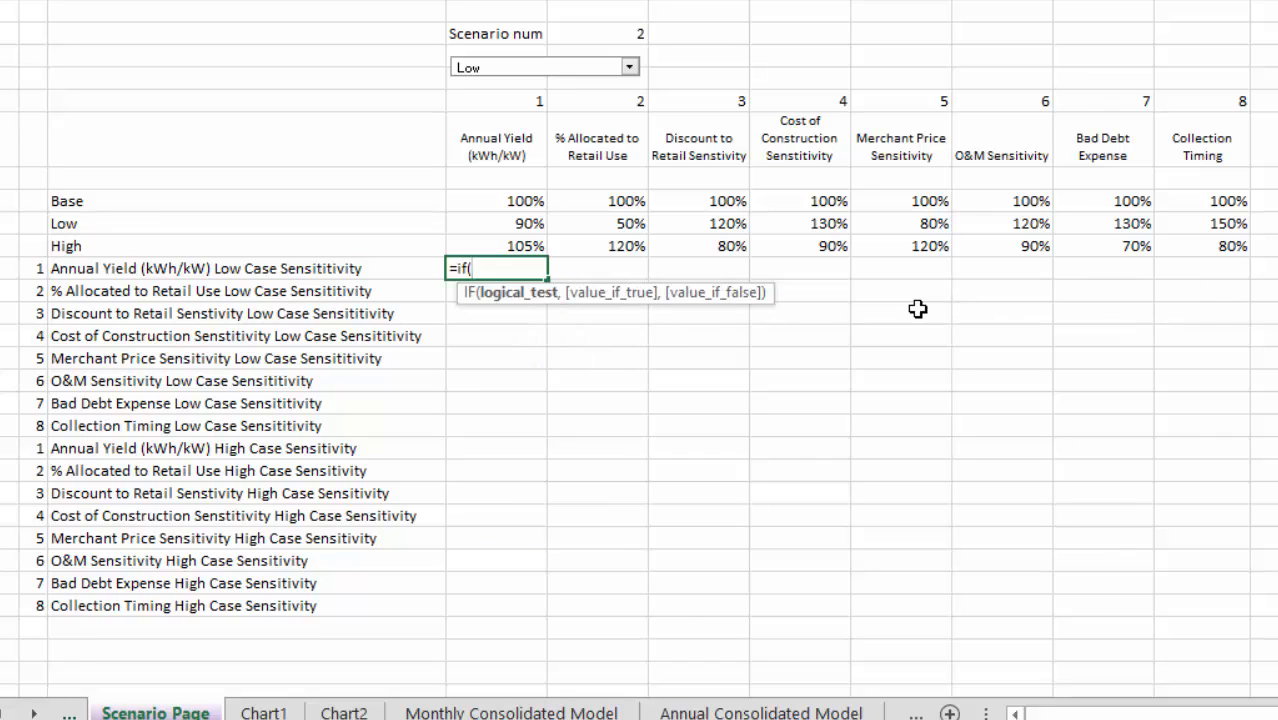
pyautogui.press('Up')
pyautogui.press('Up')
pyautogui.press('Up')
pyautogui.press('Up')
pyautogui.press('Up')
pyautogui.press('Up')
pyautogui.press('Up')
pyautogui.press('Down')
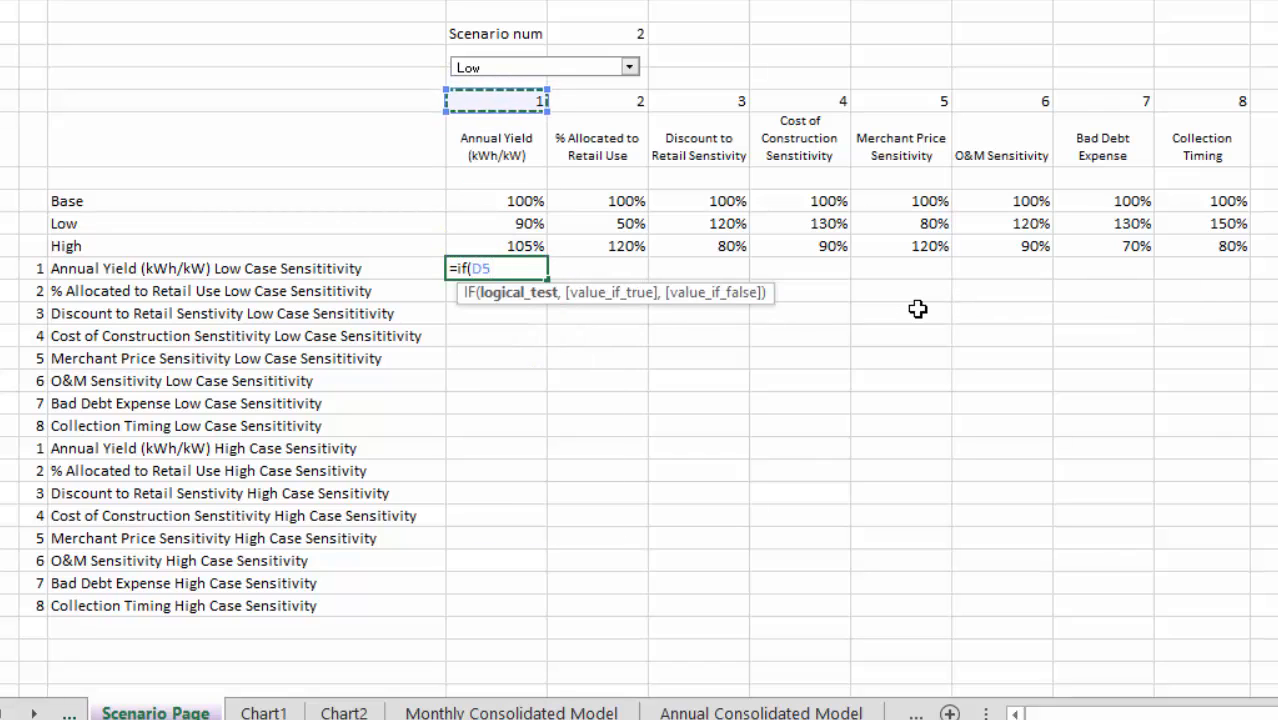
pyautogui.press('F4')
pyautogui.press('F4')
pyautogui.write('=')
pyautogui.press('Left')
pyautogui.press('Left')
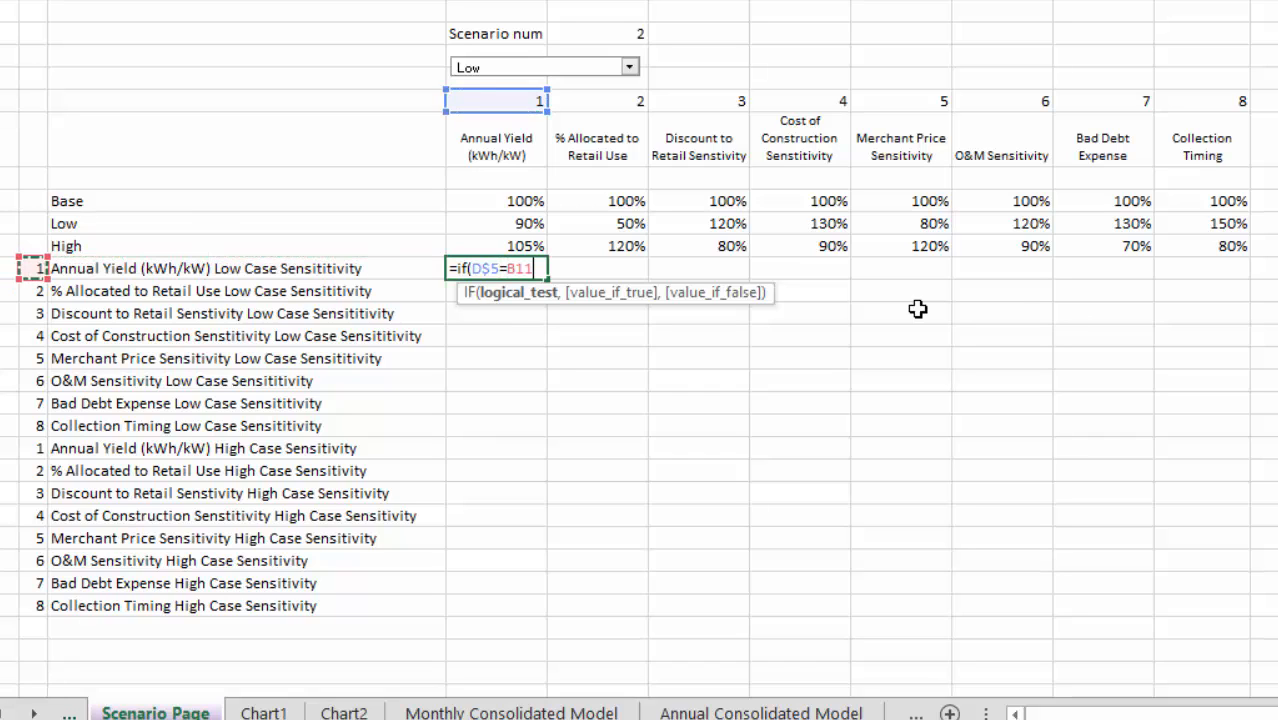
pyautogui.press('F4')
pyautogui.press('F4')
pyautogui.write(',')
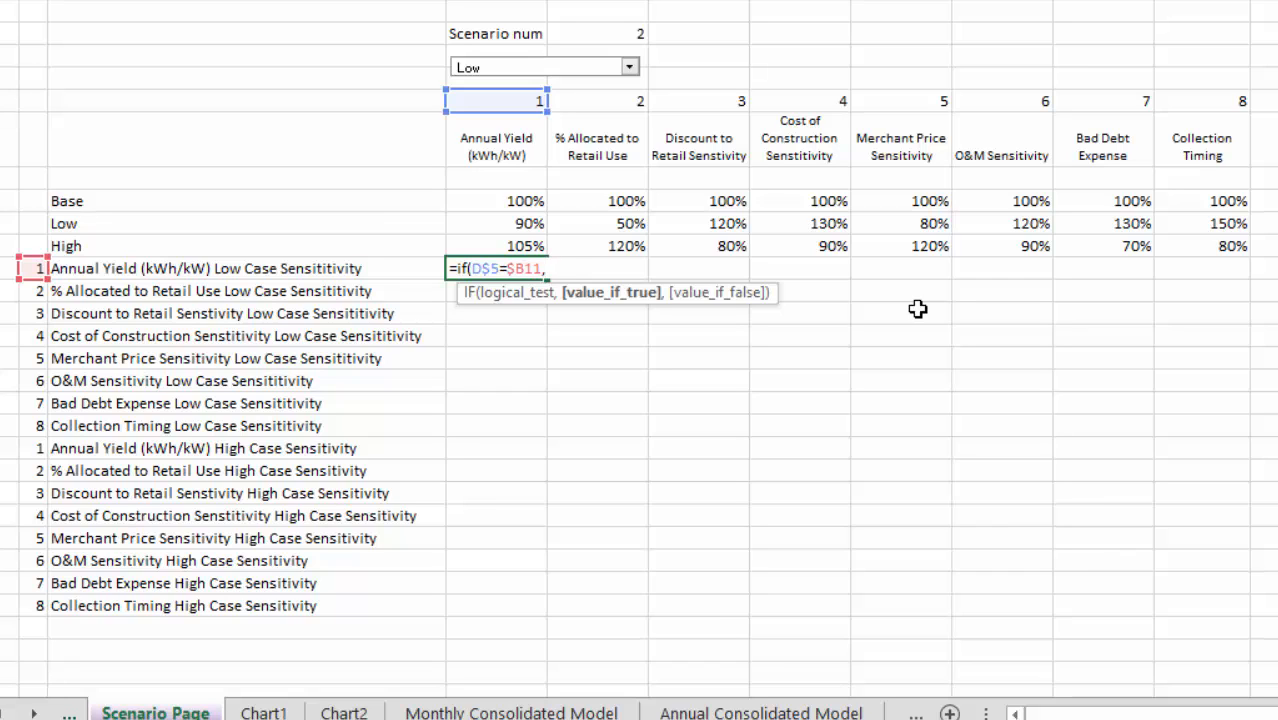
# Complete the D11 IF formula with D$9 as the true value and D$8 as the false value
pyautogui.press('Up')
pyautogui.press('Up')
pyautogui.press('F4')
pyautogui.press('F4')
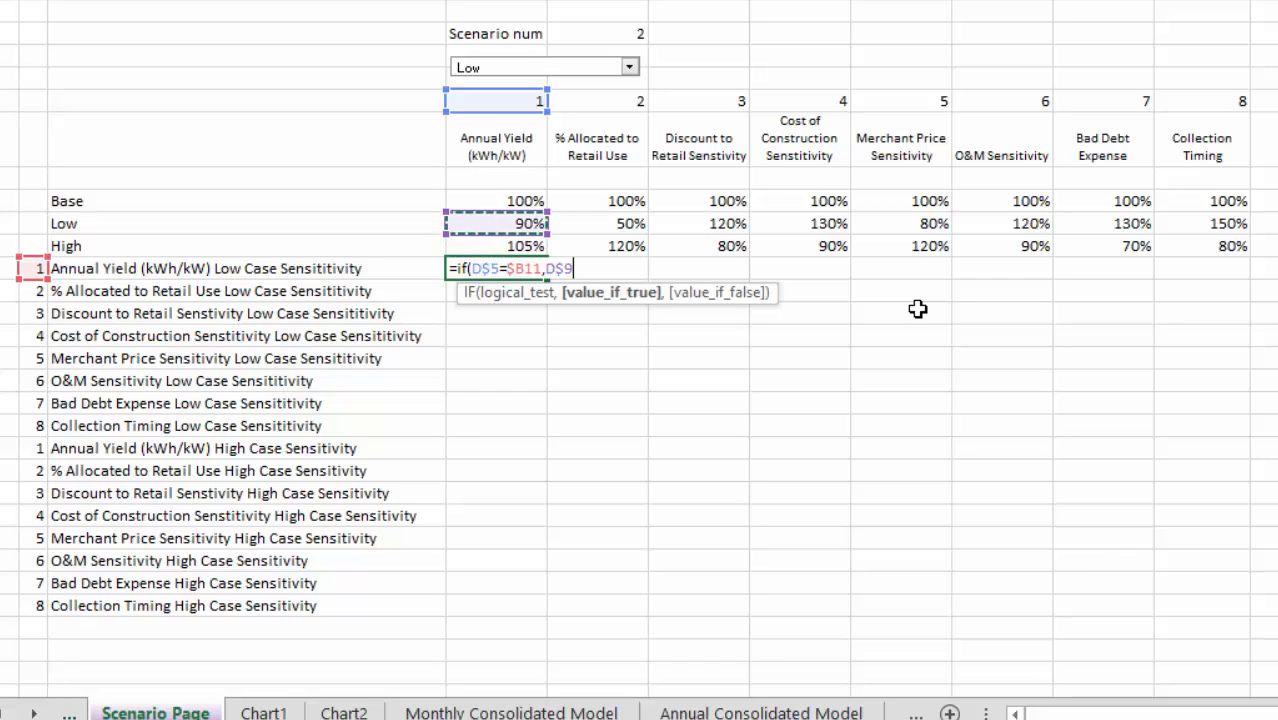
pyautogui.write(',')
pyautogui.press('Up')
pyautogui.press('Up')
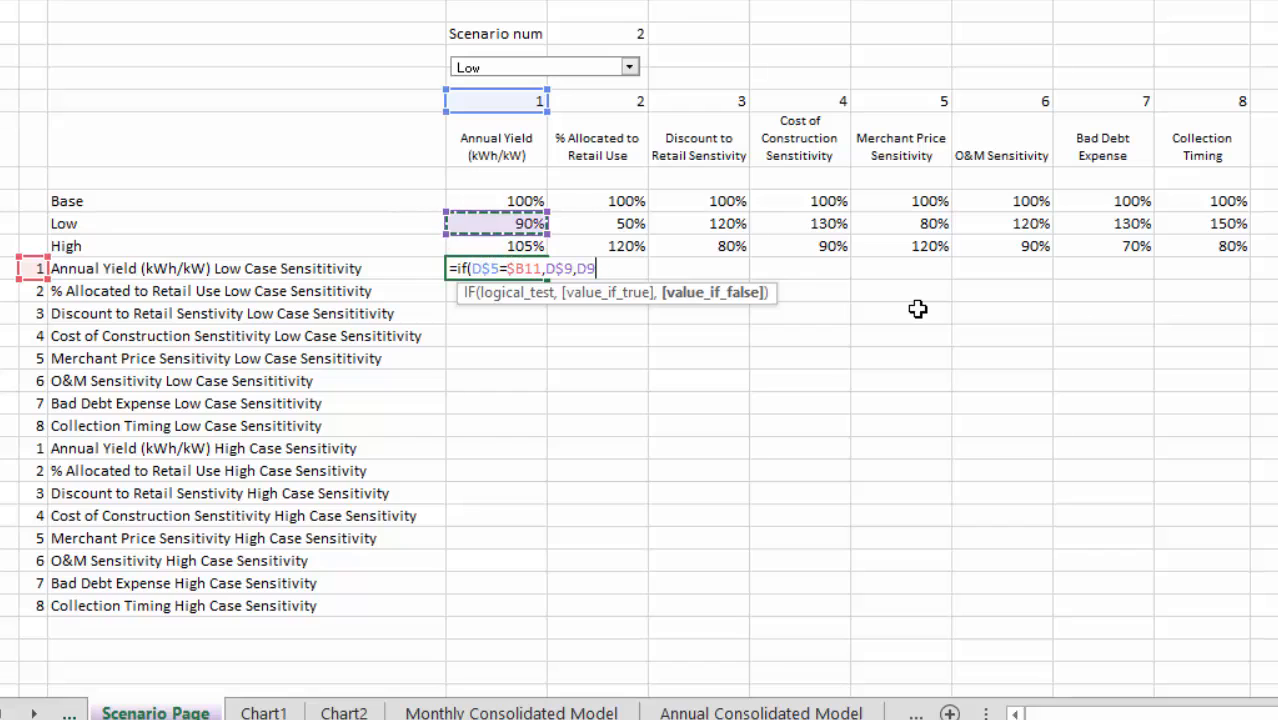
pyautogui.press('Up')
pyautogui.press('F4')
pyautogui.press('F4')
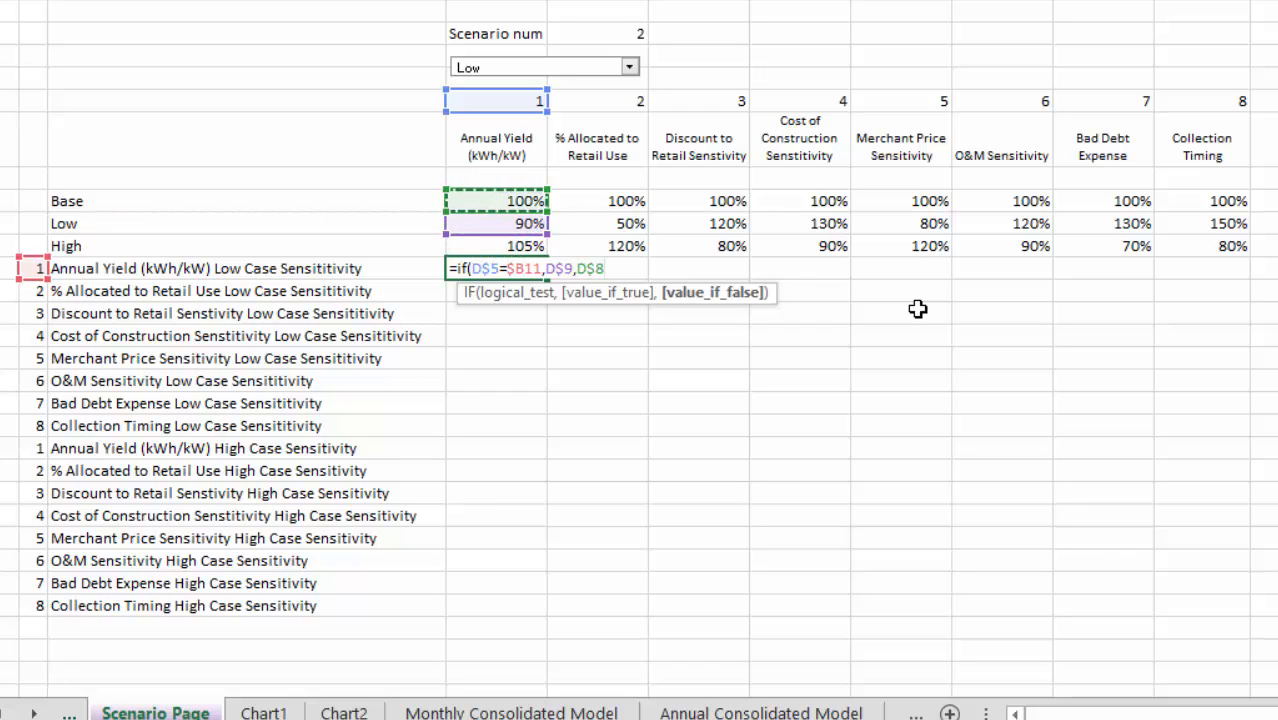
pyautogui.write(')')
pyautogui.press('Return')
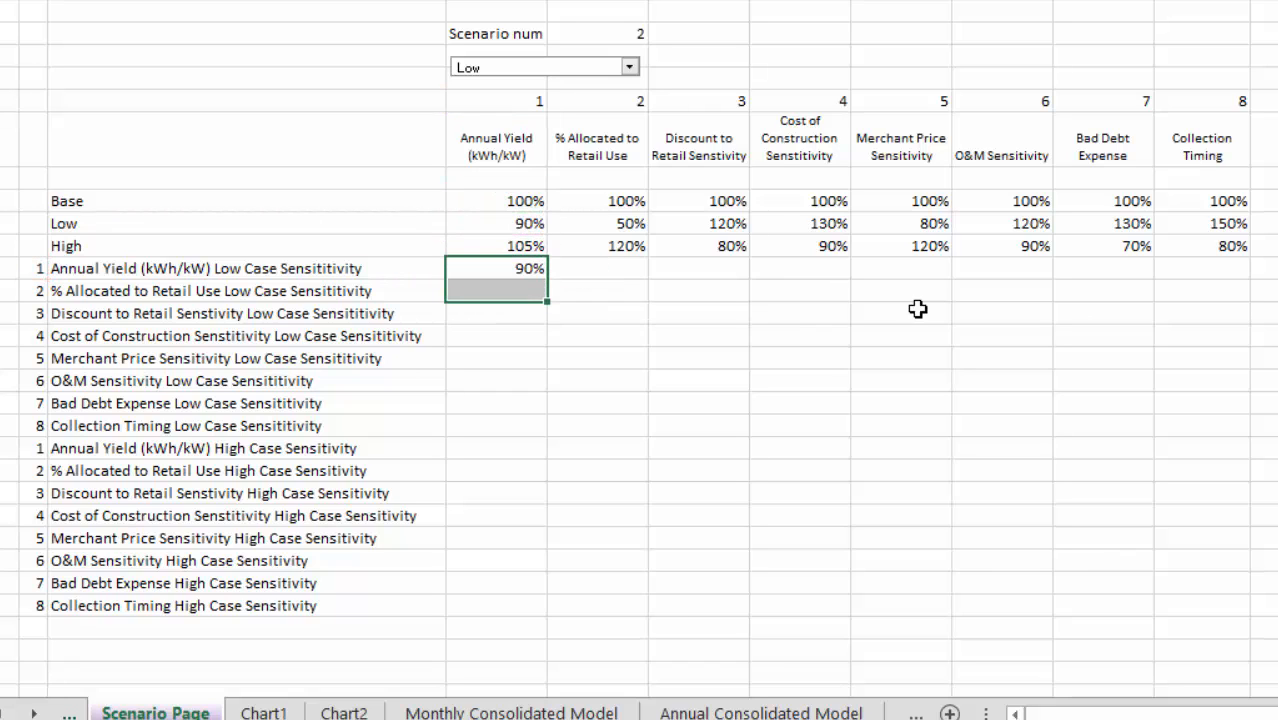
# Fill the D11 formula down through D26 for all low and high case sensitivity rows
pyautogui.hotkey('shift', 'Down')
pyautogui.hotkey('shift', 'Down')
pyautogui.hotkey('shift', 'Down')
pyautogui.hotkey('shift', 'Down')
pyautogui.hotkey('shift', 'Down')
pyautogui.hotkey('shift', 'Down')
pyautogui.hotkey('shift', 'Down')
pyautogui.hotkey('shift', 'Down')
pyautogui.hotkey('shift', 'Down')
pyautogui.hotkey('shift', 'Down')
pyautogui.hotkey('shift', 'Down')
pyautogui.hotkey('shift', 'Down')
pyautogui.hotkey('shift', 'Down')
pyautogui.hotkey('shift', 'Down')
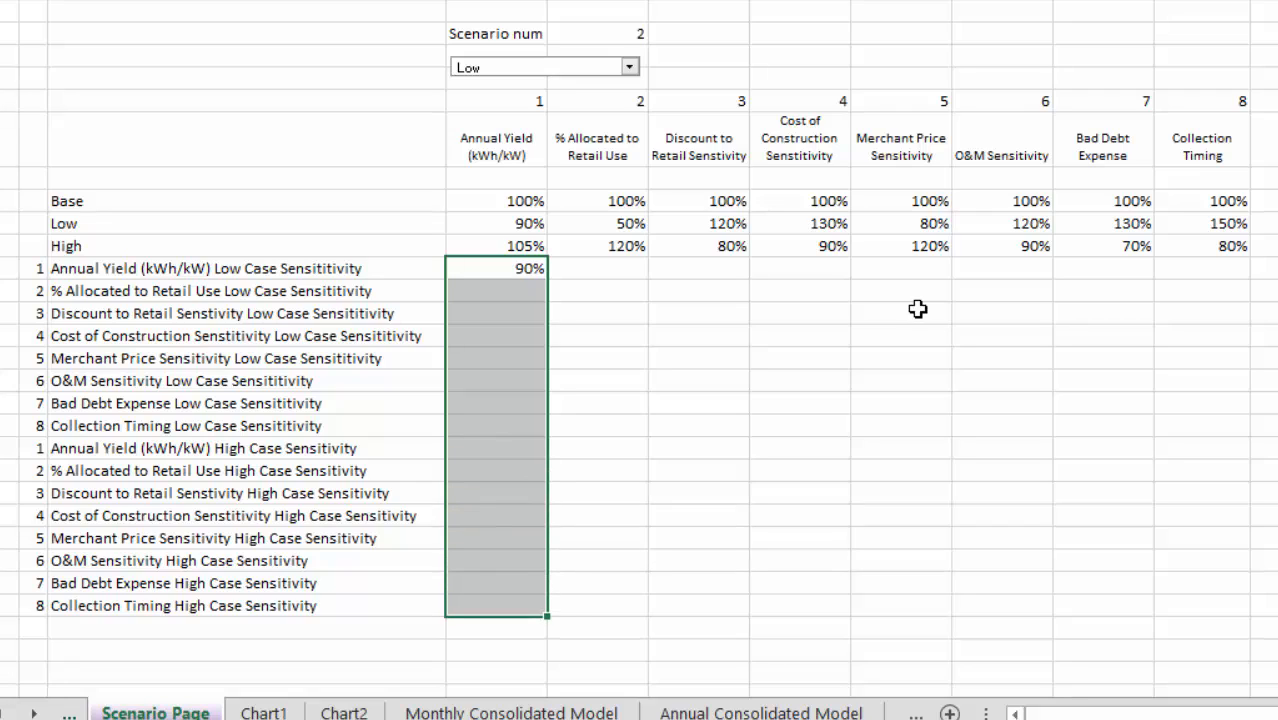
pyautogui.hotkey('ctrl', 'd')
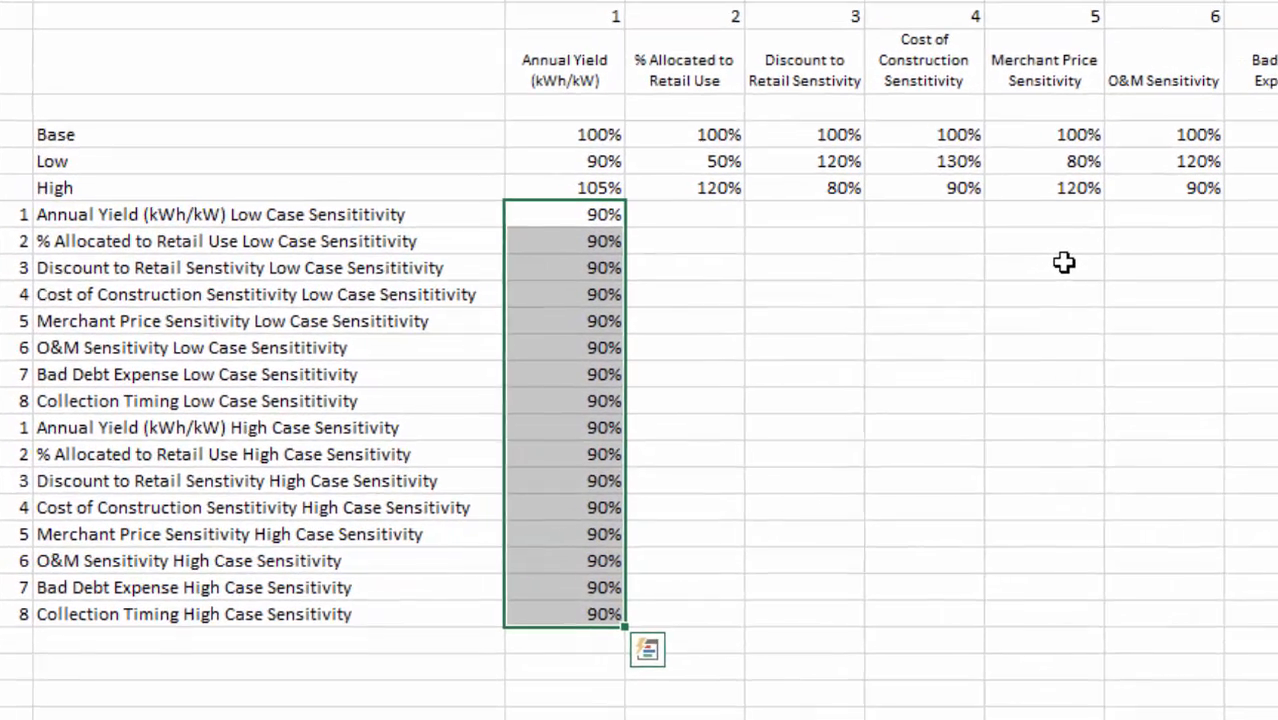
# Fill the IF formulas in D11:D26 right through column K and recalculate the sheet
pyautogui.hotkey('shift', 'Right')
pyautogui.hotkey('shift', 'Right')
pyautogui.hotkey('shift', 'Right')
pyautogui.hotkey('shift', 'Right')
pyautogui.hotkey('shift', 'Right')
pyautogui.hotkey('shift', 'Right')
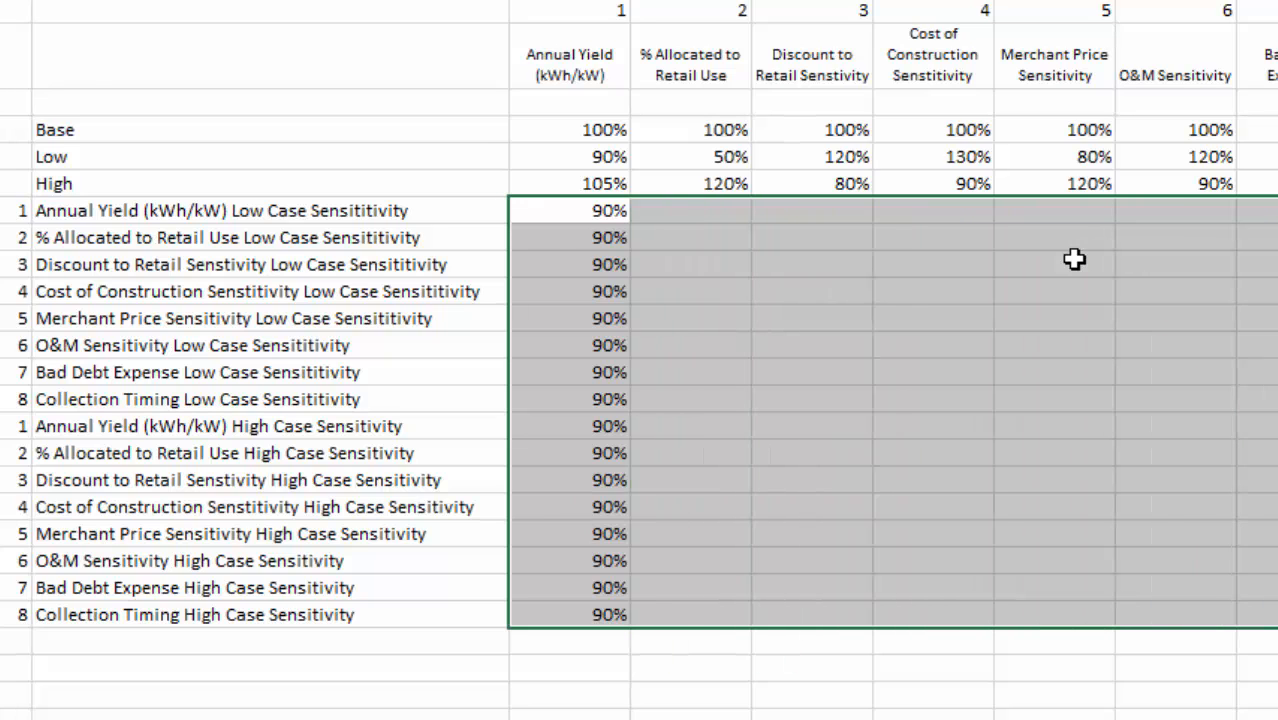
pyautogui.hotkey('ctrl', 'r')
pyautogui.press('Left')
pyautogui.press('Right')
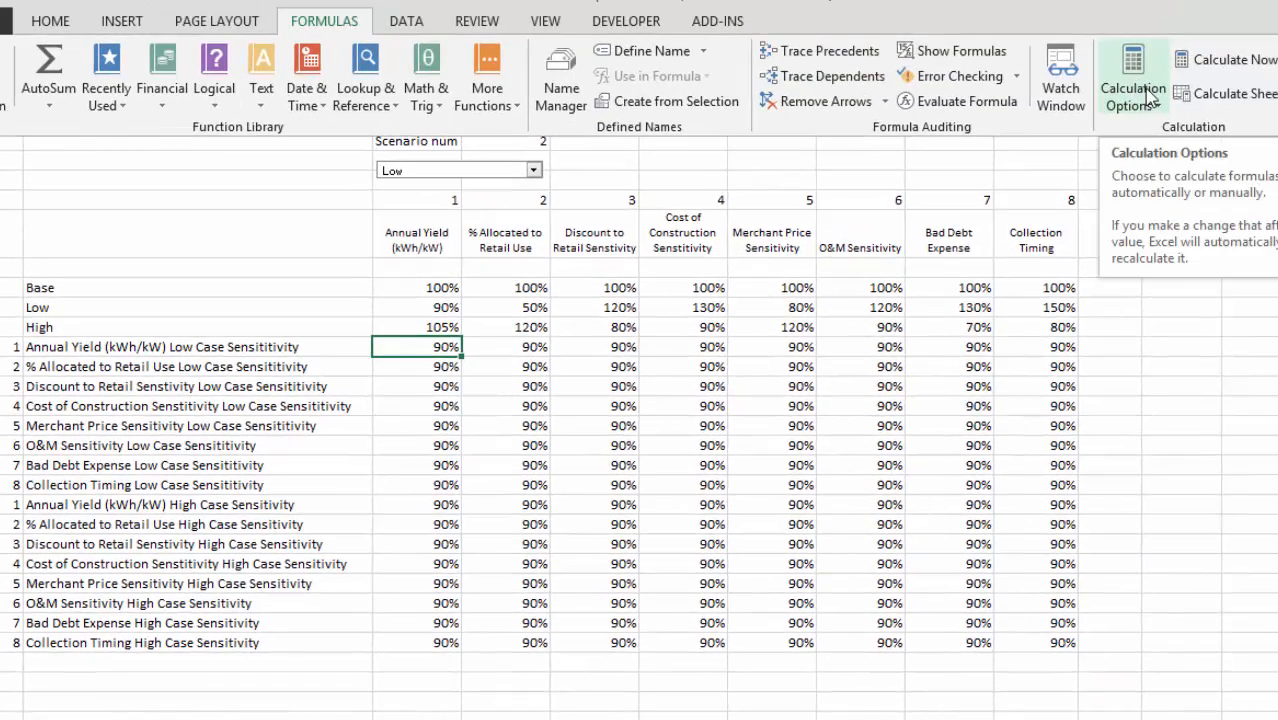
pyautogui.click(1228, 92)
pyautogui.press('Right')
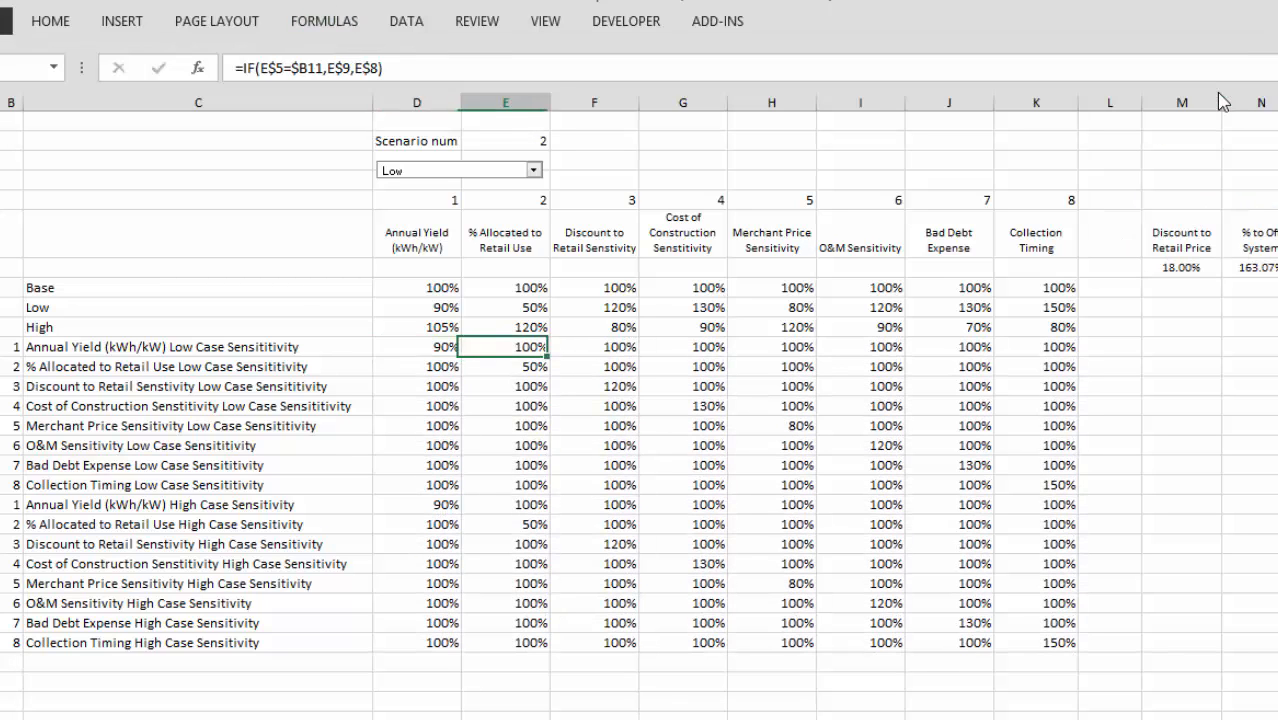
# Delete the surplus blank rows between the sensitivity table and the separate Low row beneath it
pyautogui.press('Left')
pyautogui.press('Down')
pyautogui.press('Down')
pyautogui.press('Down')
pyautogui.press('Down')
pyautogui.press('Down')
pyautogui.press('Down')
pyautogui.press('Down')
pyautogui.press('Down')
pyautogui.press('Down')
pyautogui.press('Down')
pyautogui.press('Down')
pyautogui.press('Down')
pyautogui.press('Down')
pyautogui.press('Down')
pyautogui.press('Down')
pyautogui.press('Down')
pyautogui.press('Down')
pyautogui.press('Down')
pyautogui.press('Down')
pyautogui.press('Down')
pyautogui.press('Down')
pyautogui.press('Down')
pyautogui.press('Down')
pyautogui.press('Down')
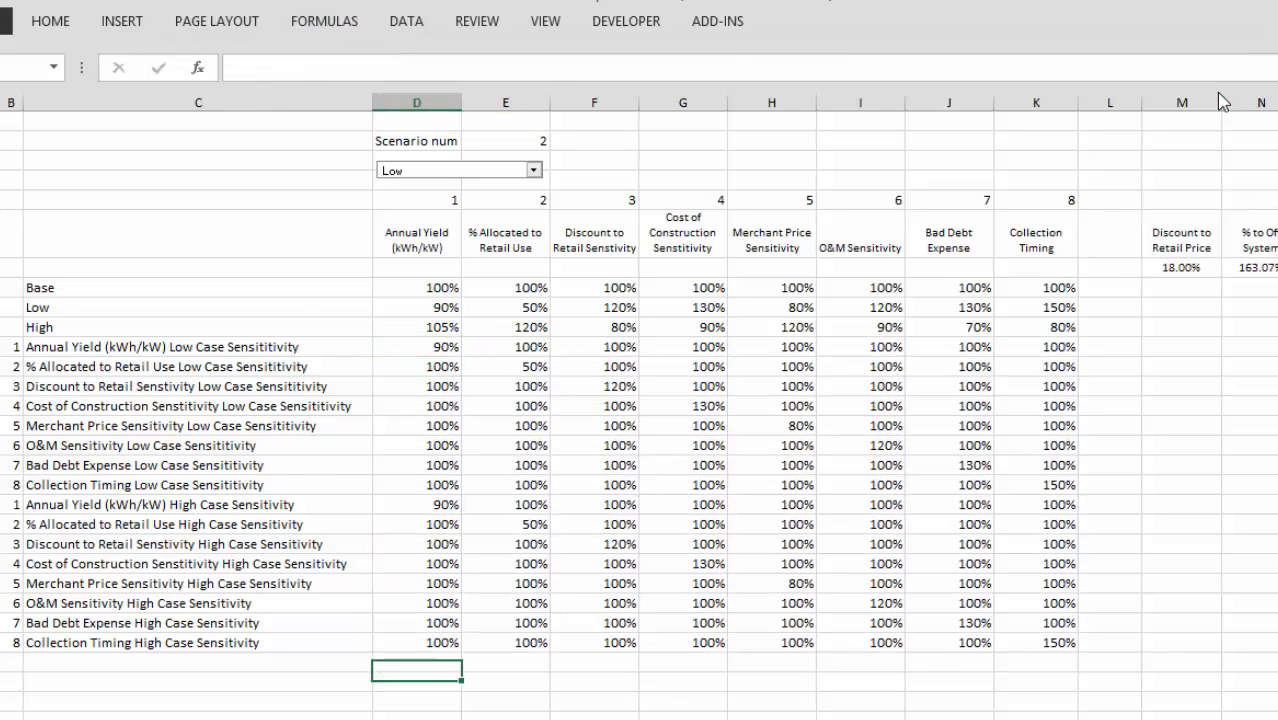
pyautogui.press('Up')
pyautogui.press('Up')
pyautogui.press('Up')
pyautogui.press('Up')
pyautogui.press('Up')
pyautogui.press('Up')
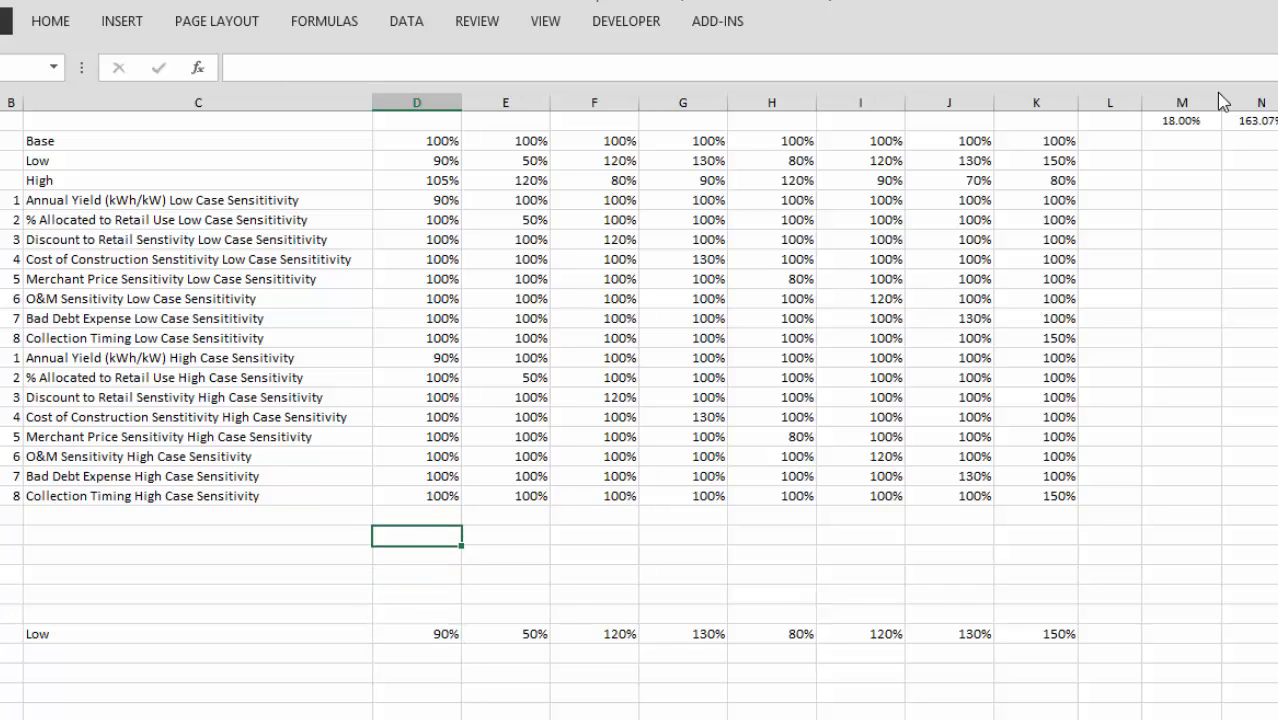
pyautogui.press('Left')
pyautogui.press('Left')
pyautogui.hotkey('shift', 'space')
pyautogui.hotkey('shift', 'Down')
pyautogui.hotkey('shift', 'Down')
pyautogui.hotkey('shift', 'Down')
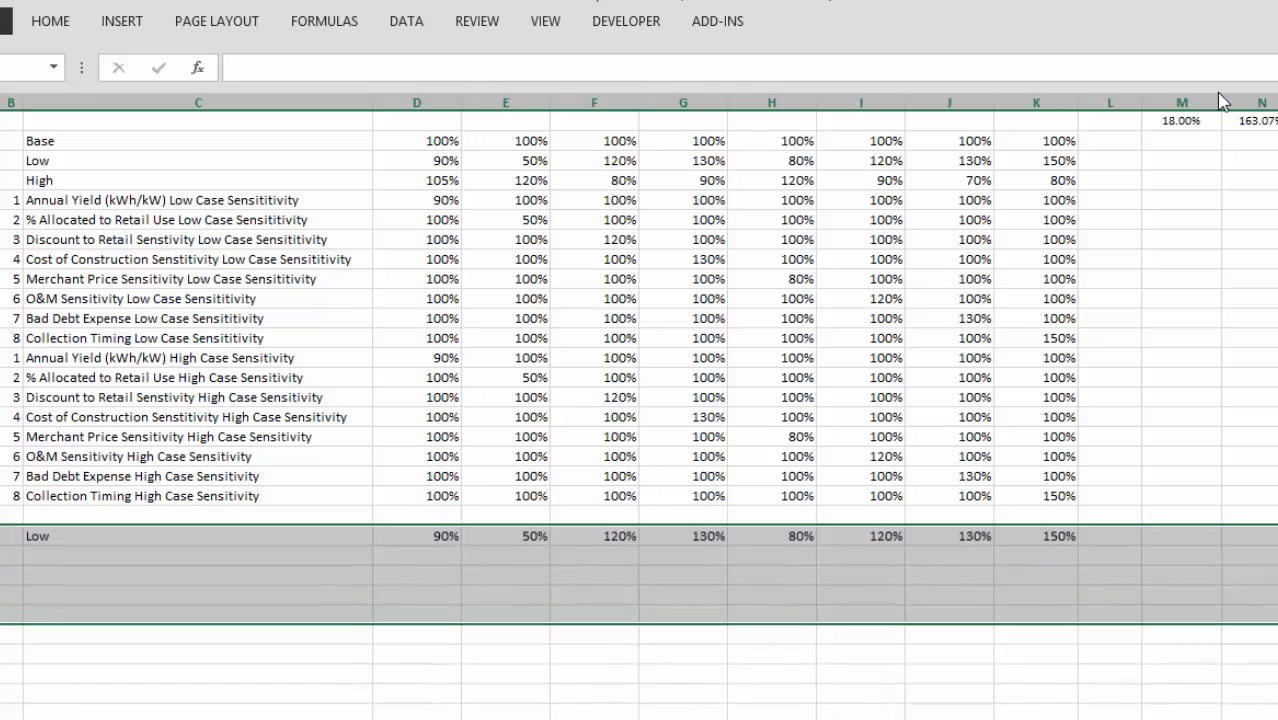
pyautogui.hotkey('ctrl', '-')
pyautogui.scroll(2, 1220, 100)
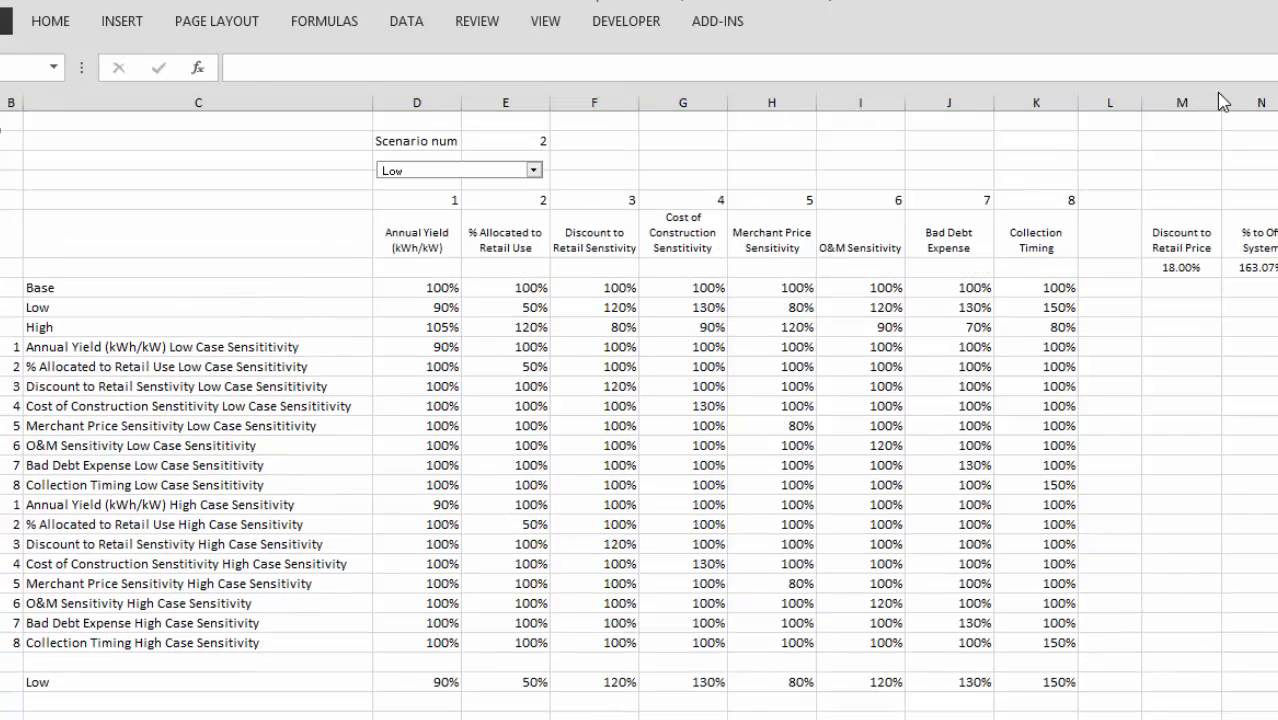
# Change the true value of the IF formula in D19 to the High row reference D$10
pyautogui.press('Right')
pyautogui.press('Right')
pyautogui.press('Right')
pyautogui.press('Right')
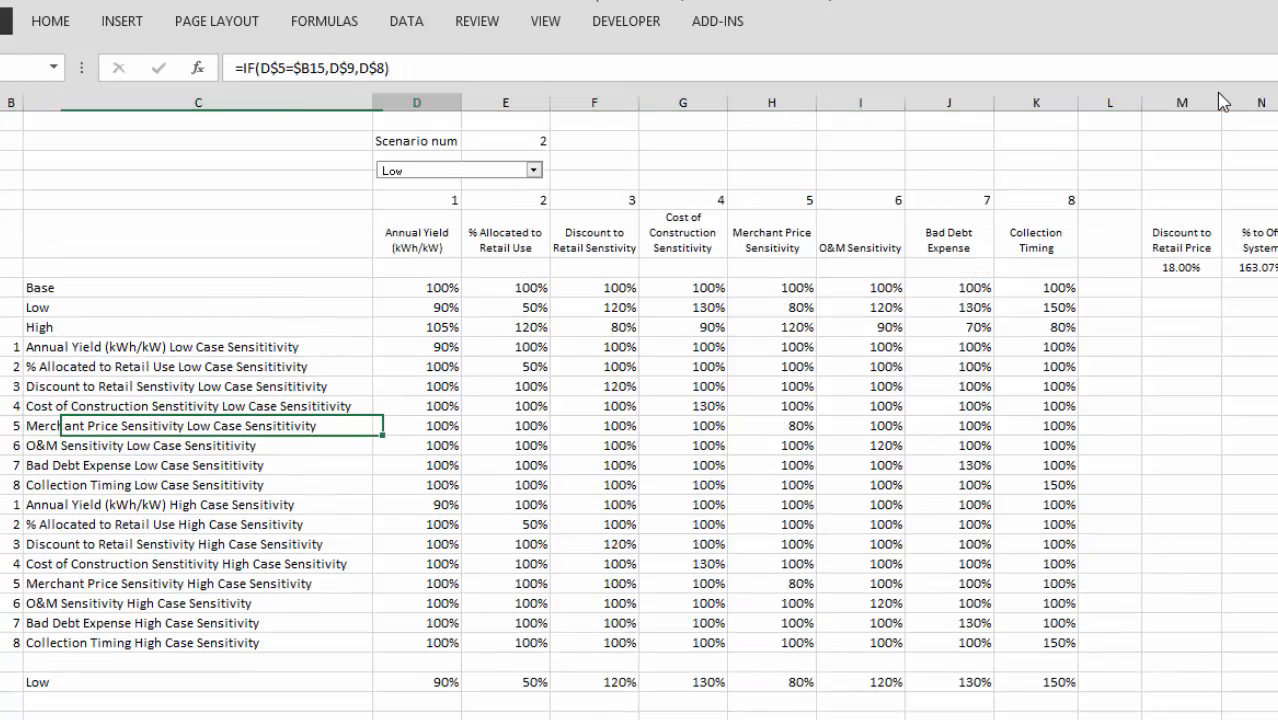
pyautogui.press('Down')
pyautogui.press('Down')
pyautogui.press('Down')
pyautogui.press('Left')
pyautogui.press('Down')
pyautogui.press('F2')
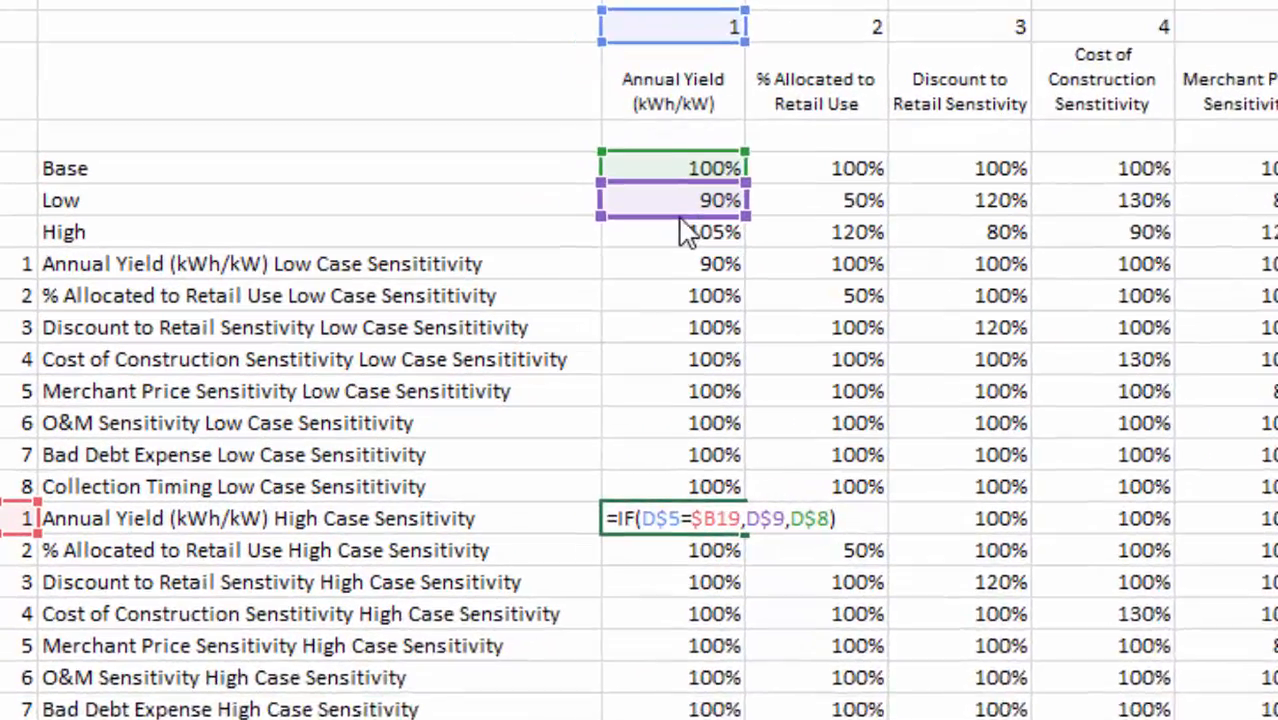
pyautogui.moveTo(497, 289); pyautogui.dragTo(494, 300)
pyautogui.press('Return')
pyautogui.press('Up')
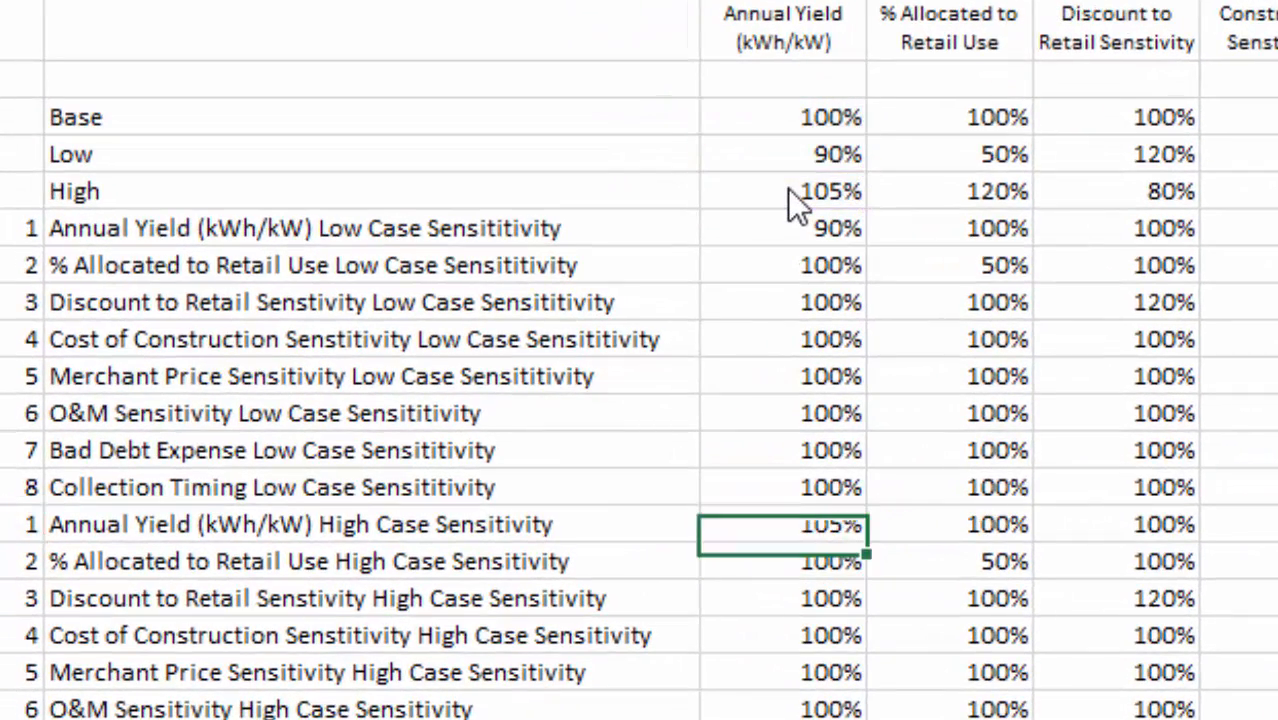
# Fill the D19 formula right to column K and down through row 26, and recalculate the sheet
pyautogui.hotkey('shift', 'Right')
pyautogui.hotkey('shift', 'Right')
pyautogui.hotkey('shift', 'Right')
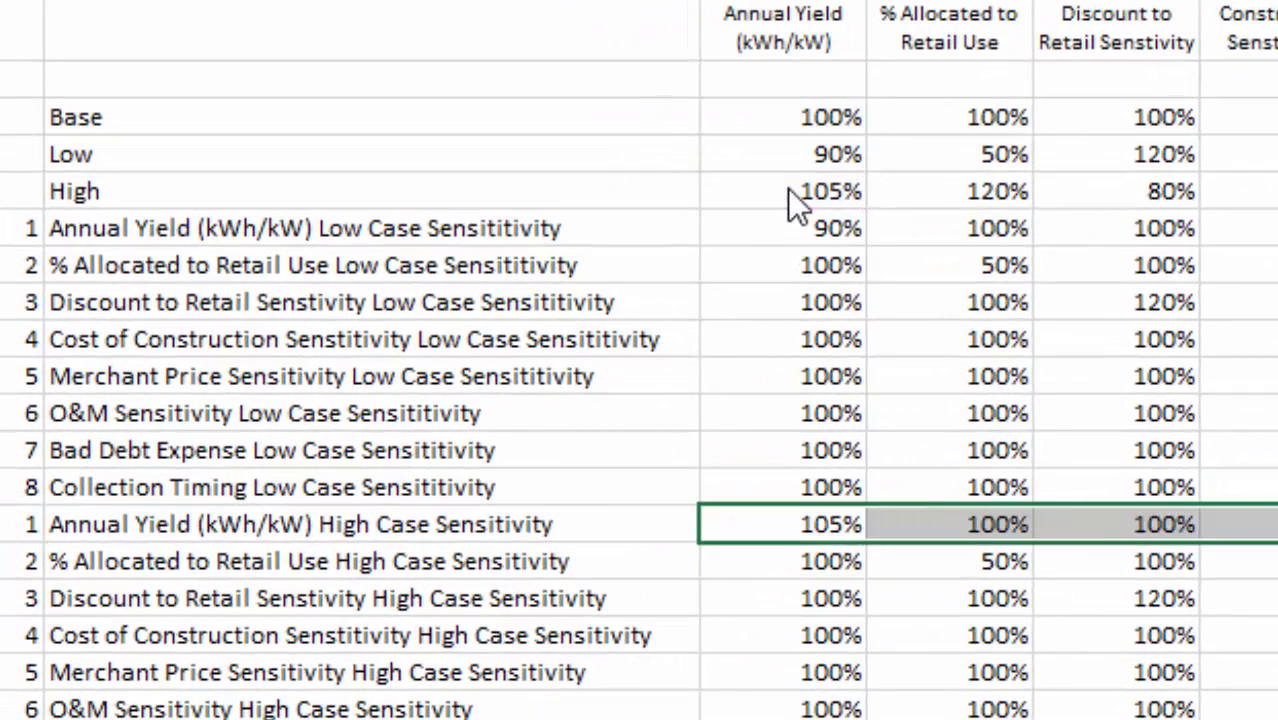
pyautogui.hotkey('shift', 'Down')
pyautogui.hotkey('shift', 'Down')
pyautogui.hotkey('shift', 'Down')
pyautogui.hotkey('shift', 'Down')
pyautogui.hotkey('shift', 'Down')
pyautogui.hotkey('shift', 'Down')
pyautogui.hotkey('shift', 'Down')
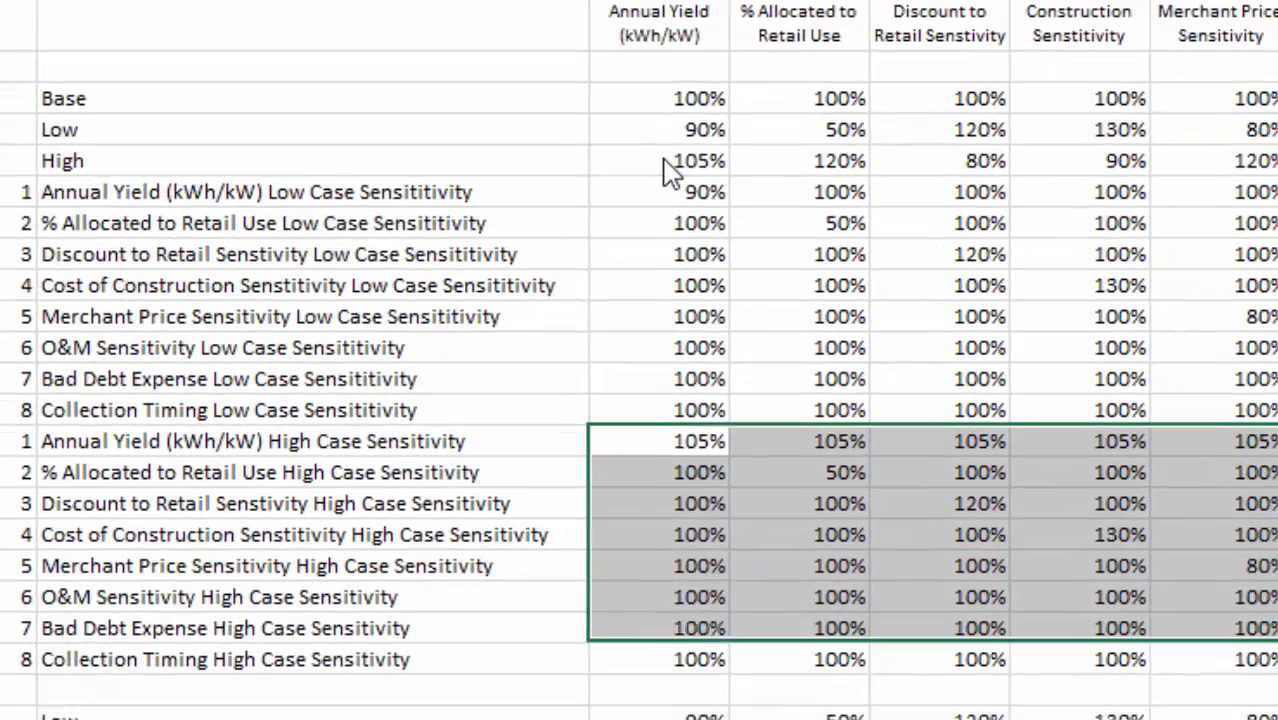
pyautogui.hotkey('ctrl', 'd')
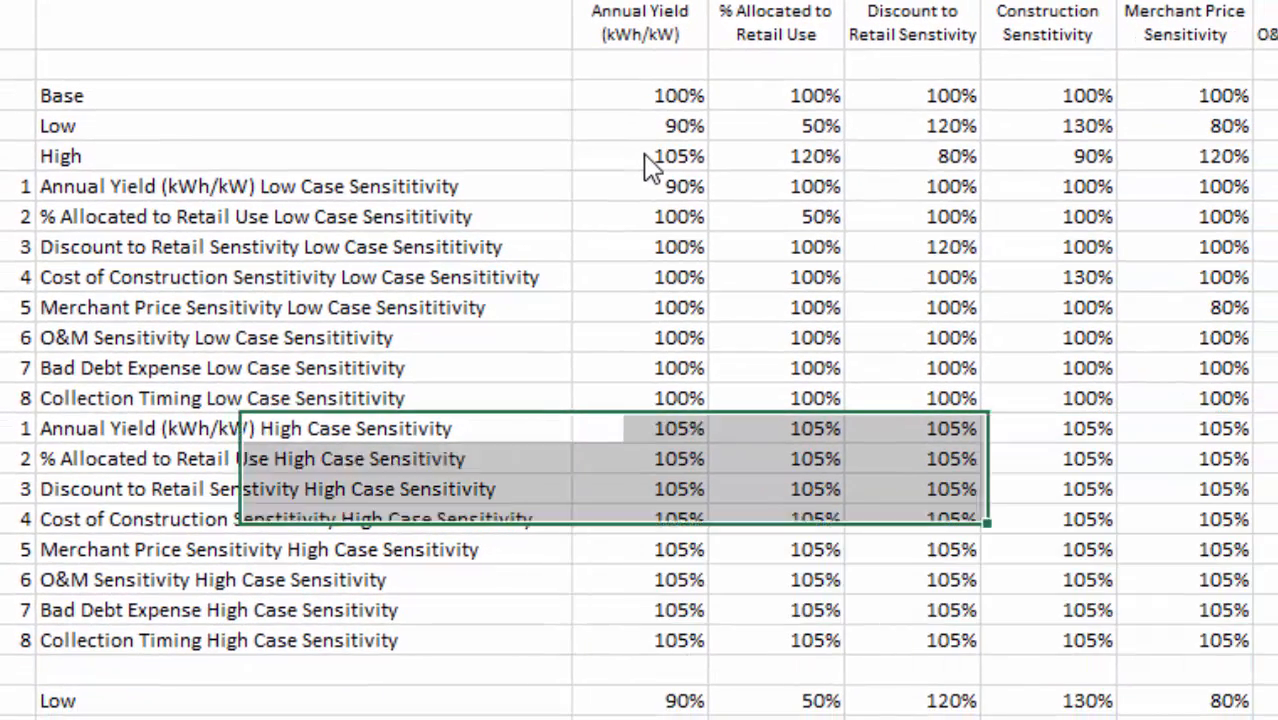
pyautogui.press('Up')
pyautogui.press('Down')
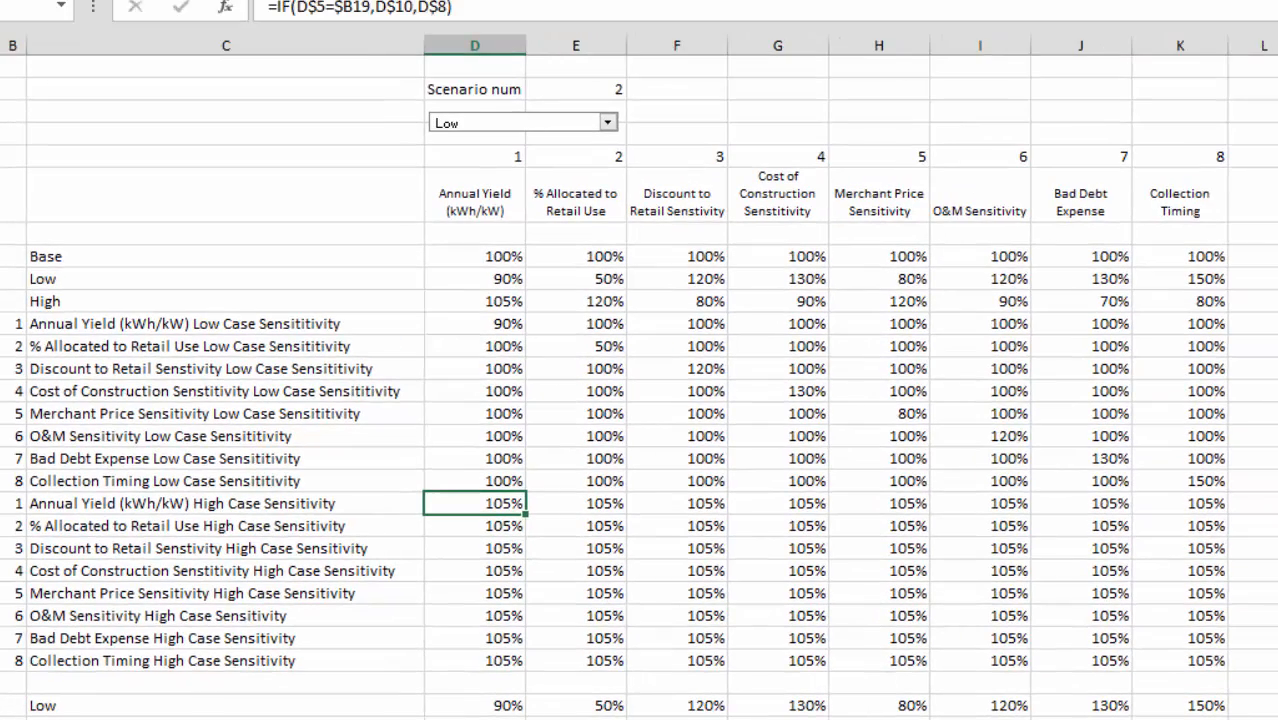
pyautogui.click(310, 2)
pyautogui.press('F9')
# Start a new conditional formatting rule for D11:K26 that uses a formula to determine which cells to format
pyautogui.press('Up')
pyautogui.press('Up')
pyautogui.press('Up')
pyautogui.press('Up')
pyautogui.press('Up')
pyautogui.press('Up')
pyautogui.press('Up')
pyautogui.press('Up')
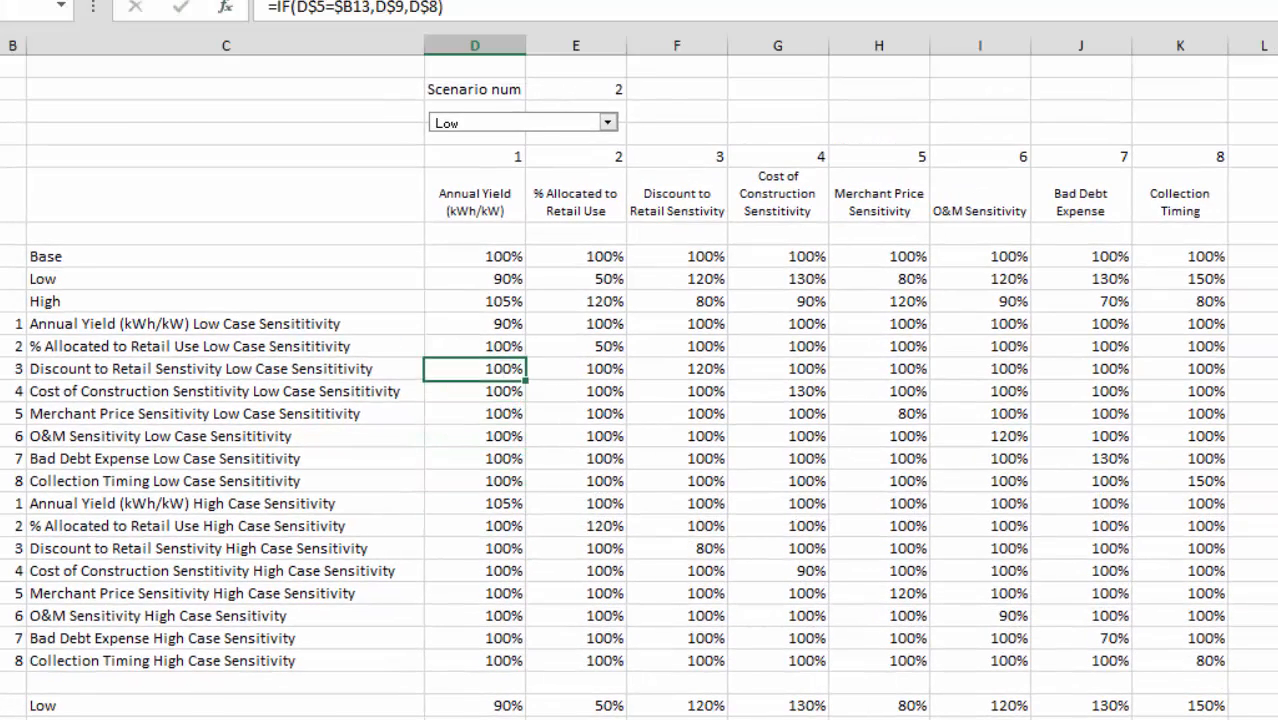
pyautogui.hotkey('shift', 'ctrl', 'Right')
pyautogui.hotkey('shift', 'Down')
pyautogui.hotkey('shift', 'Down')
pyautogui.hotkey('shift', 'Down')
pyautogui.hotkey('shift', 'Down')
pyautogui.hotkey('shift', 'Down')
pyautogui.hotkey('shift', 'Down')
pyautogui.hotkey('shift', 'Down')
pyautogui.hotkey('shift', 'Down')
pyautogui.hotkey('shift', 'Down')
pyautogui.hotkey('shift', 'Down')
pyautogui.hotkey('shift', 'Down')
pyautogui.hotkey('shift', 'Down')
pyautogui.hotkey('shift', 'Down')
pyautogui.hotkey('shift', 'Down')
pyautogui.hotkey('shift', 'Down')
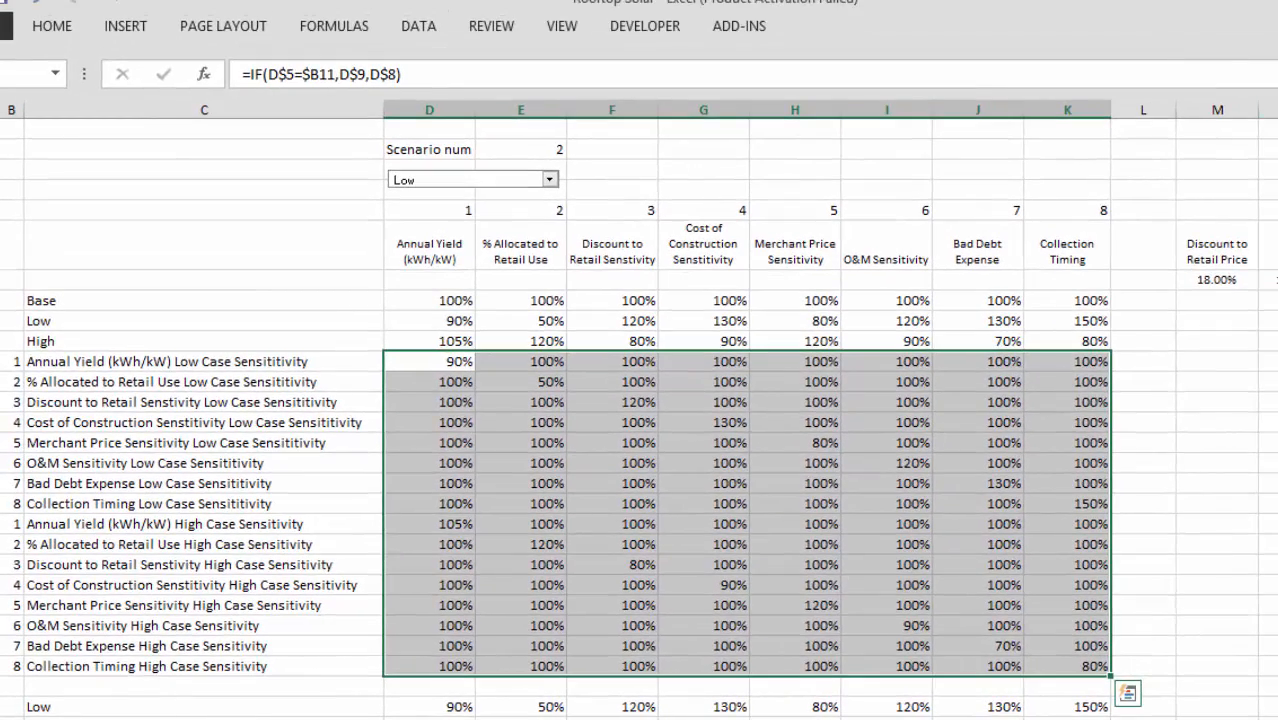
pyautogui.click(62, 25)
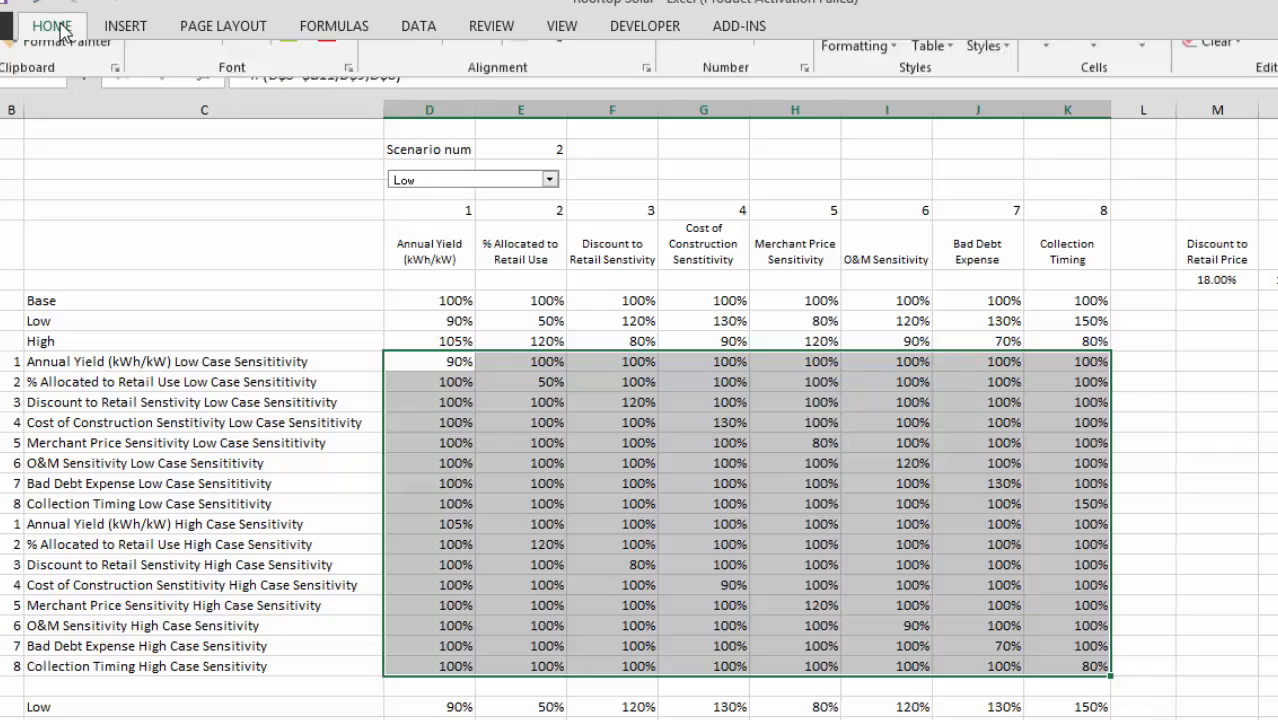
pyautogui.click(878, 113)
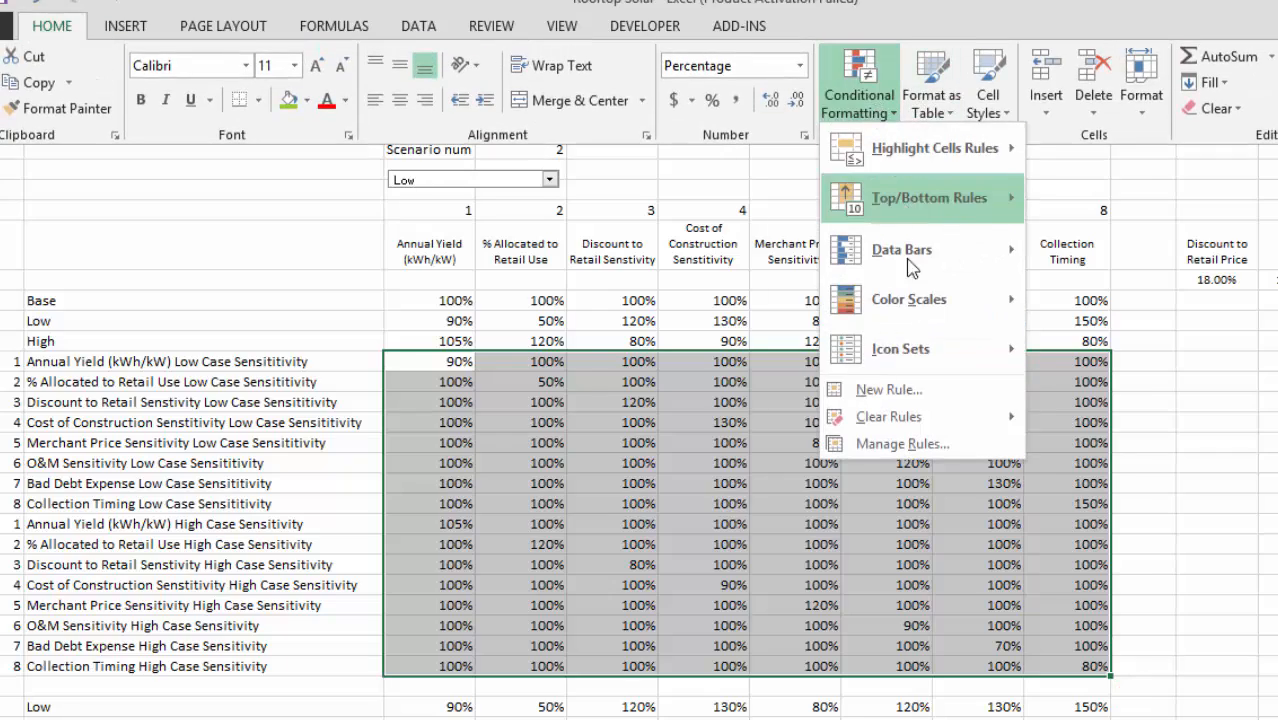
pyautogui.click(913, 400)
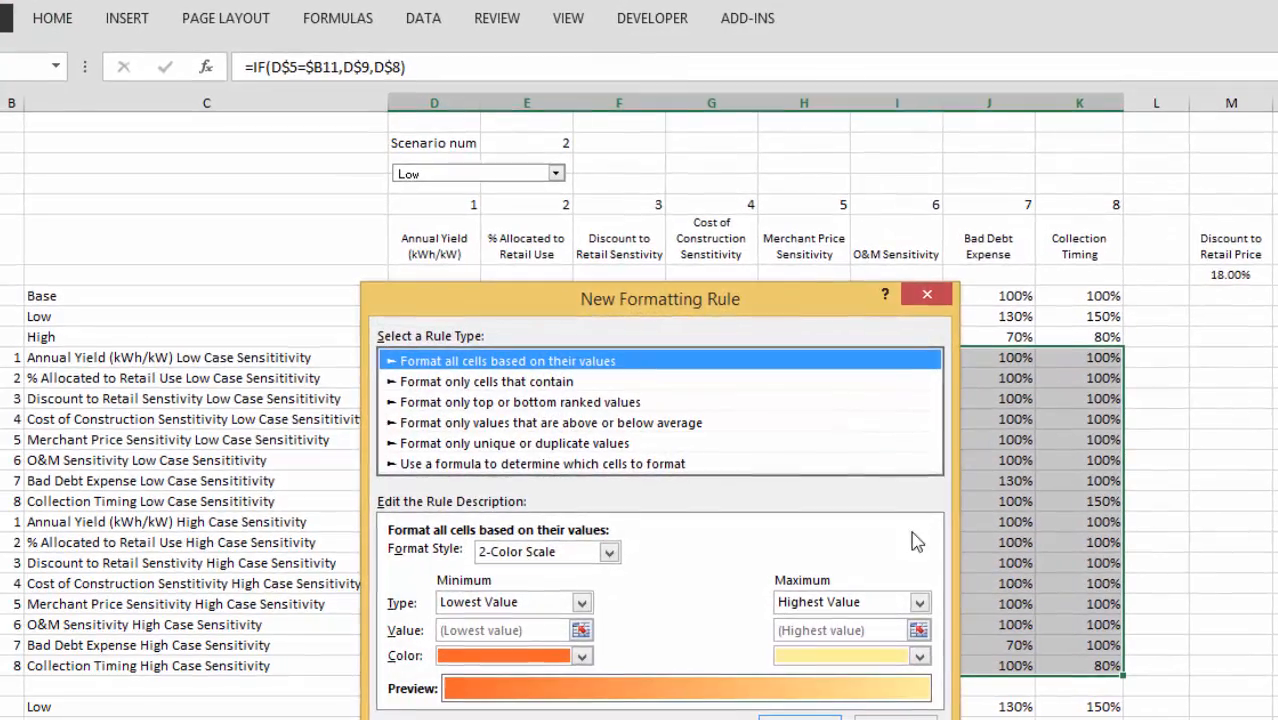
pyautogui.click(713, 466)
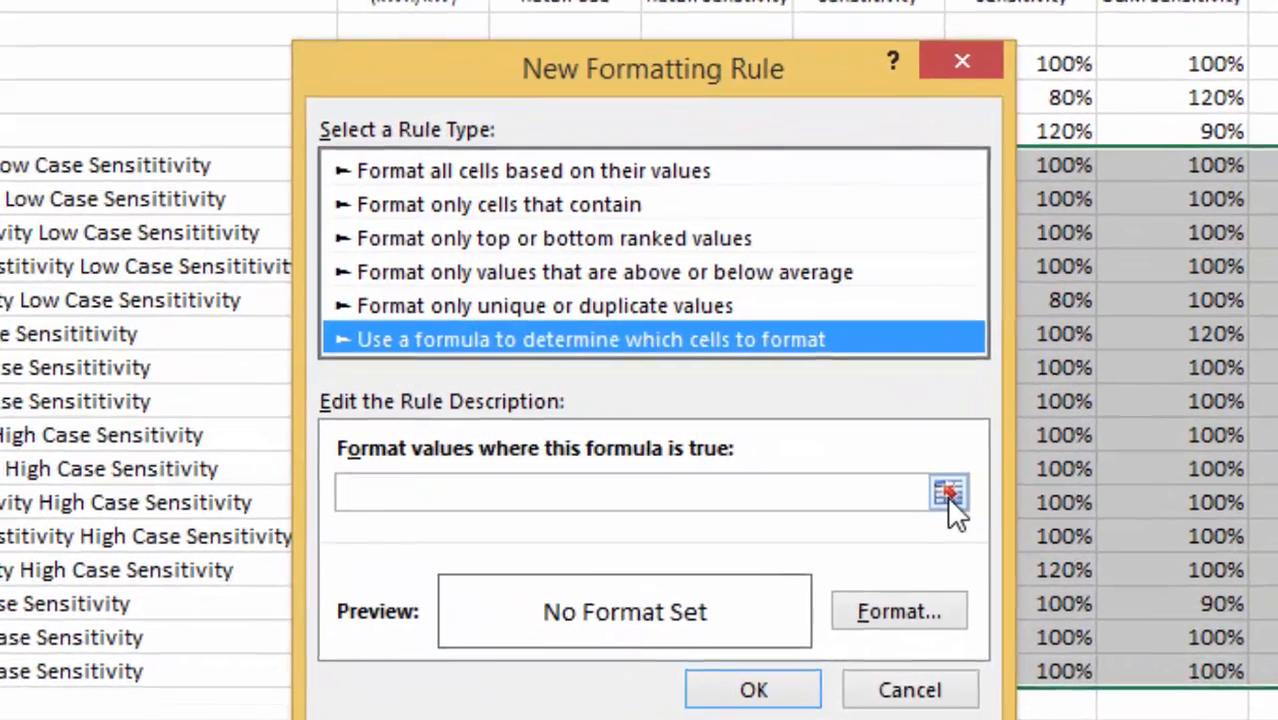
pyautogui.click(918, 550)
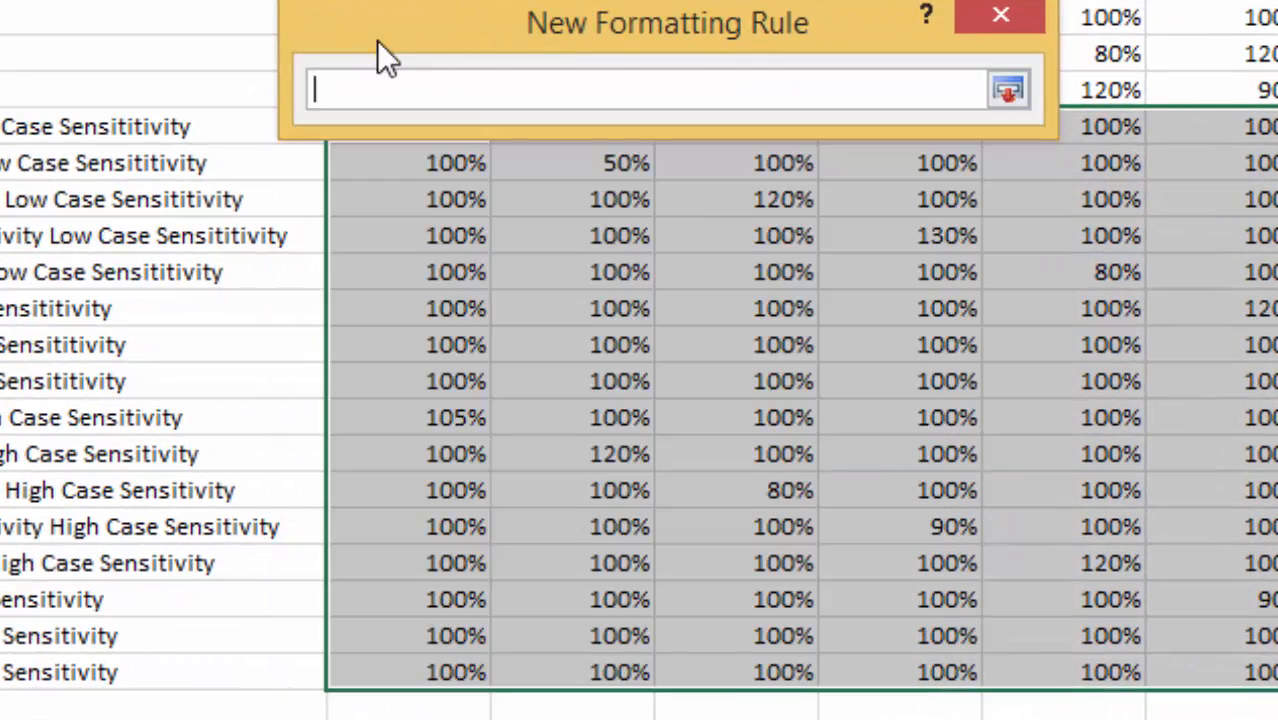
# Enter =D11<>D$8 as the rule formula, keeping only the row of the base case reference absolute
pyautogui.moveTo(376, 40); pyautogui.dragTo(934, 0)
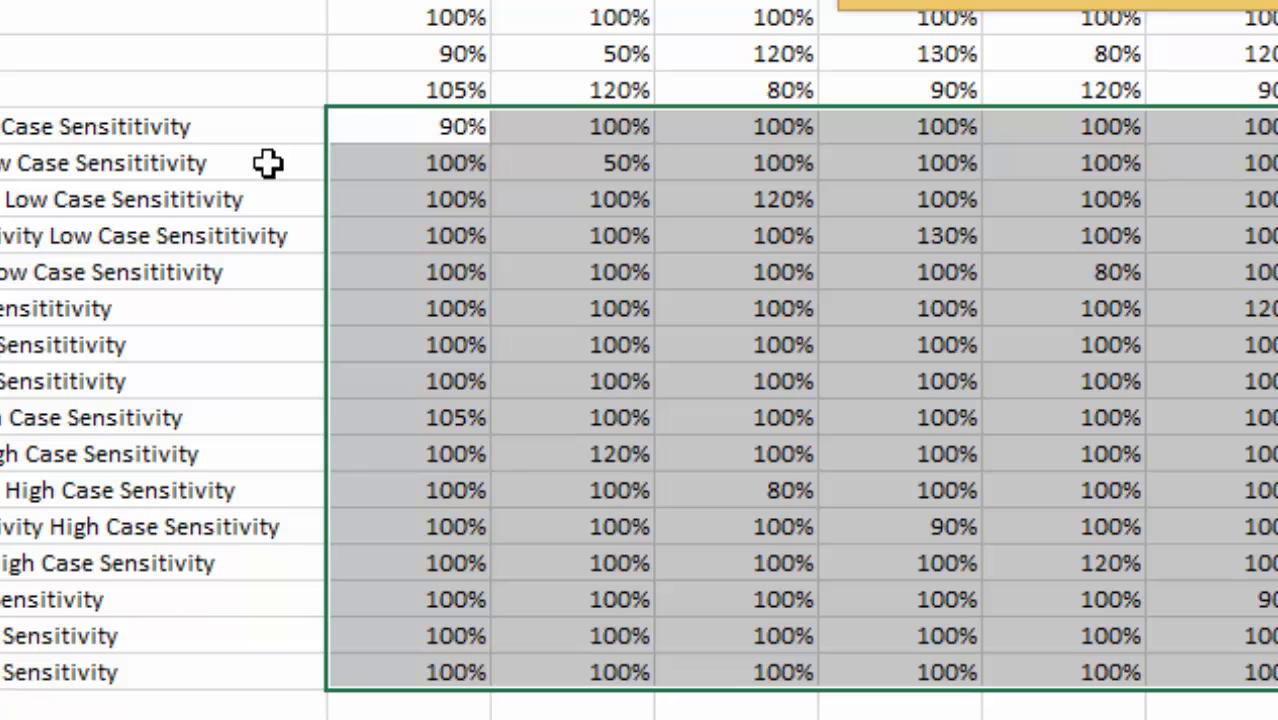
pyautogui.hotkey('ctrl', 'c')
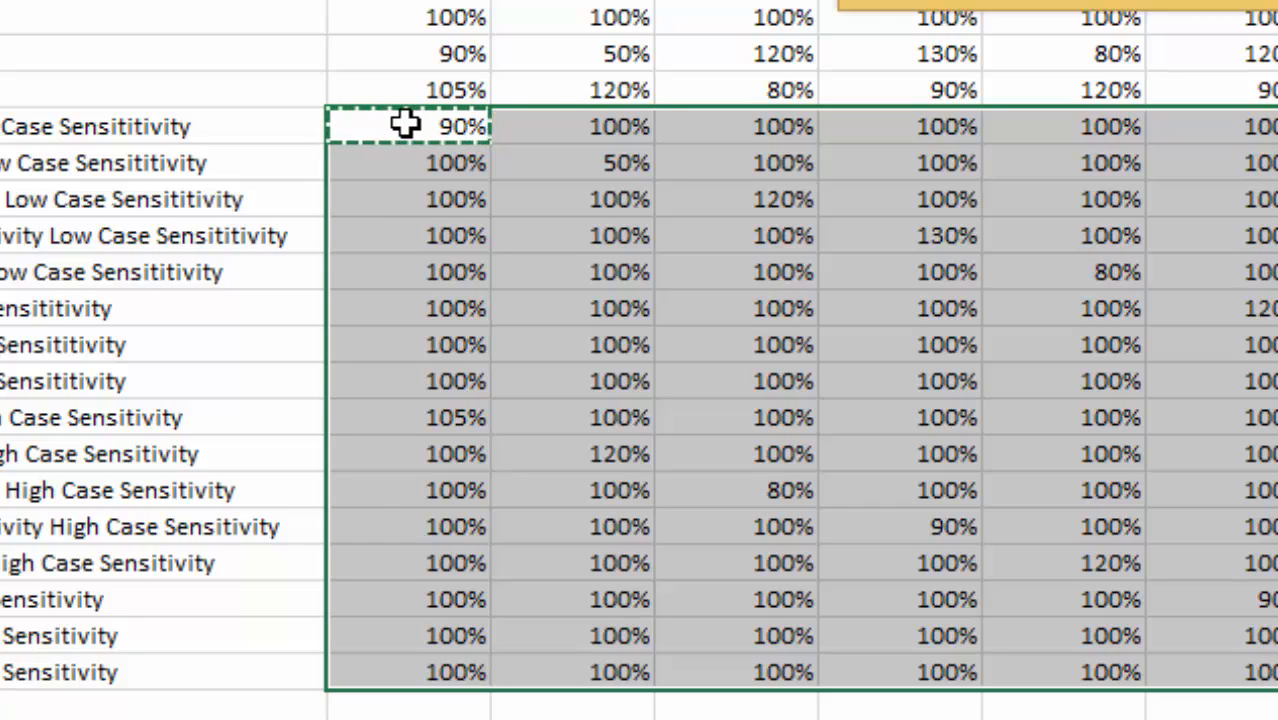
pyautogui.press('Escape')
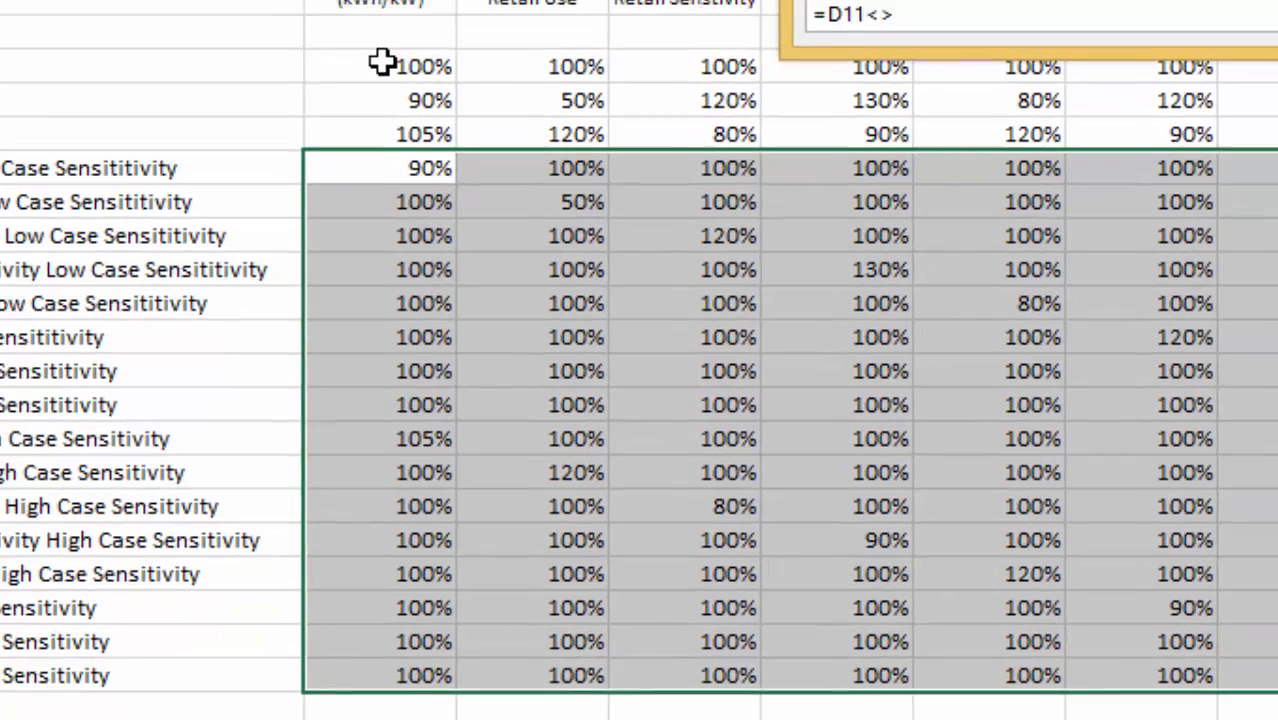
pyautogui.click(412, 13)
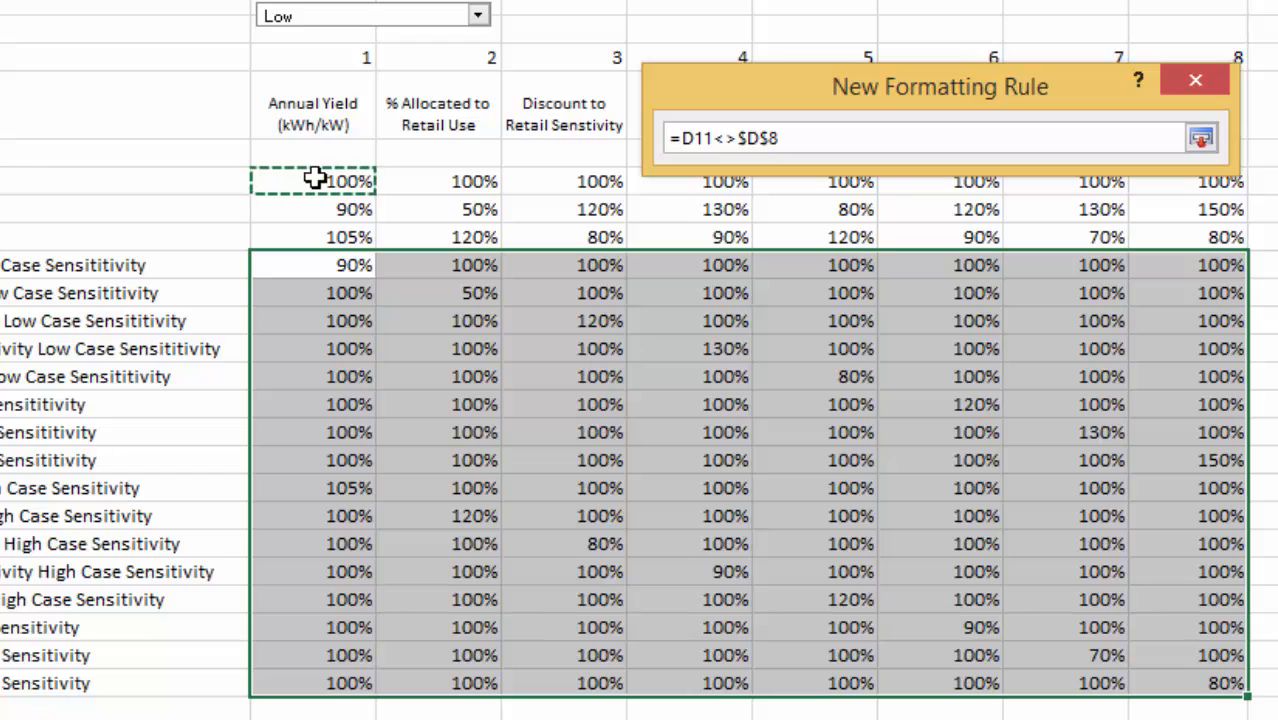
pyautogui.press('F4')
pyautogui.press('F4')
pyautogui.press('F4')
pyautogui.press('F4')
pyautogui.press('F4')
pyautogui.press('Return')
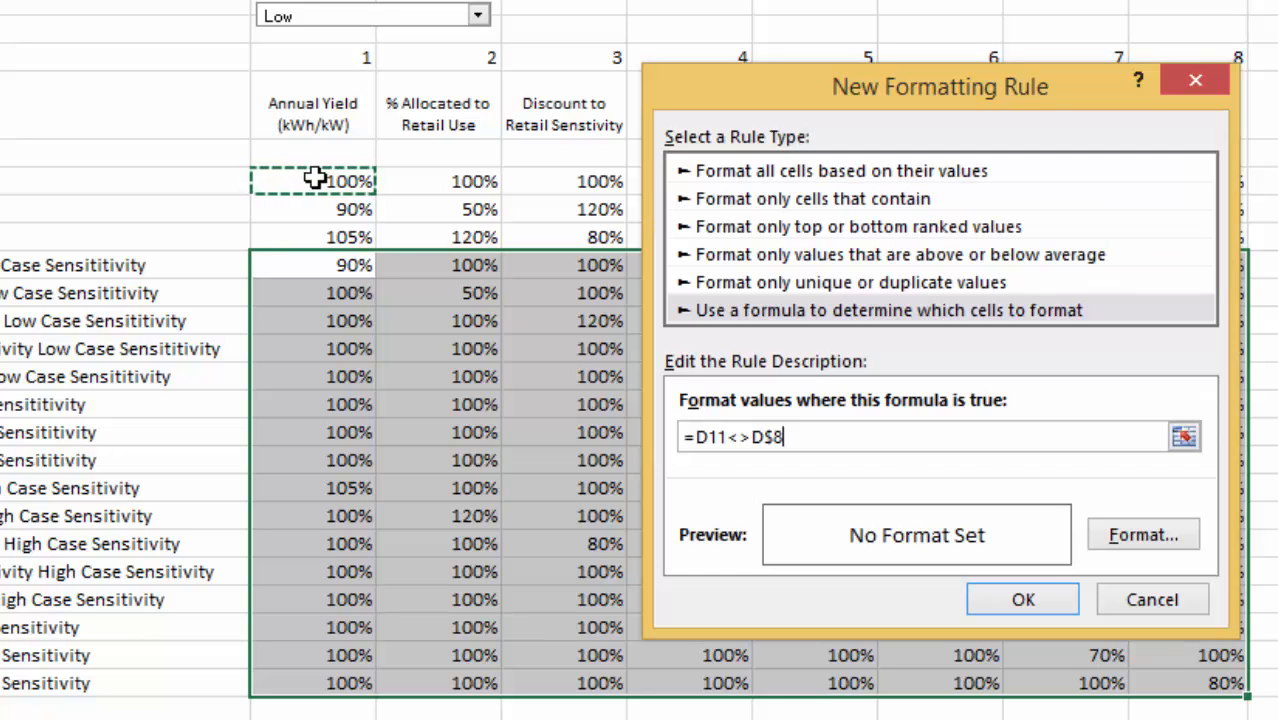
# Give the rule a light green background fill and apply it to the sensitivity table
pyautogui.click(1126, 538)
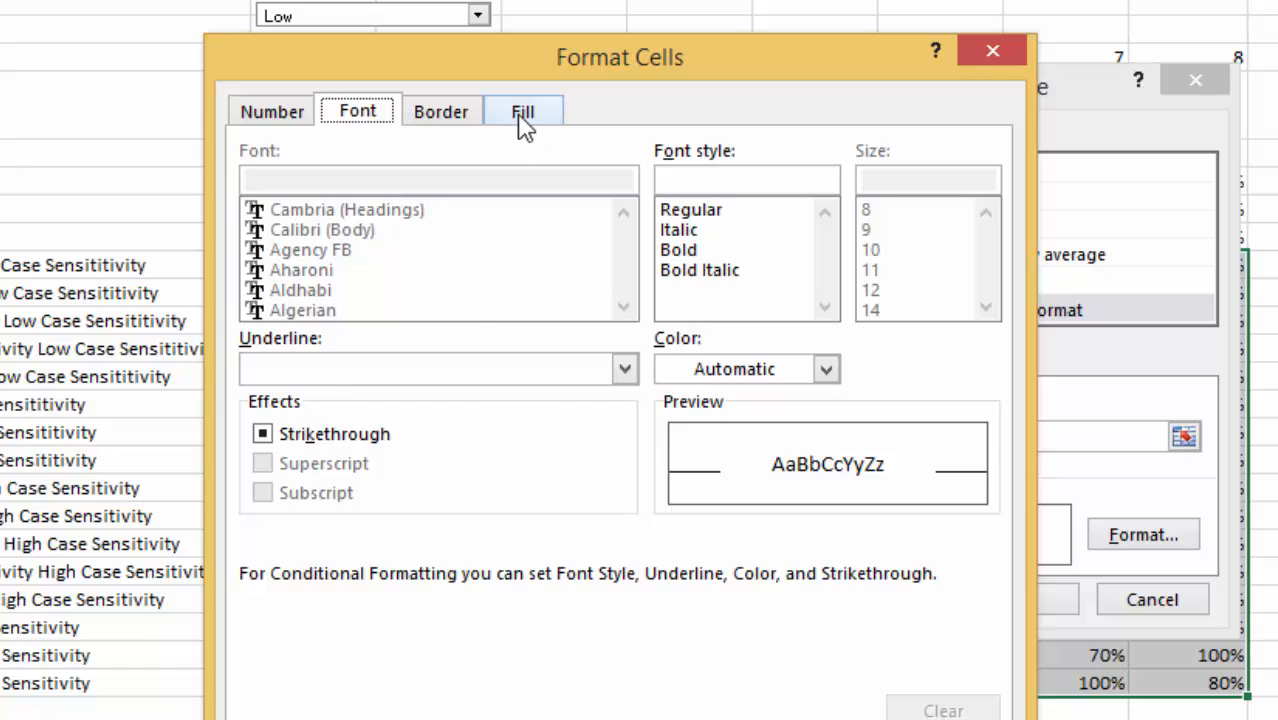
pyautogui.click(520, 120)
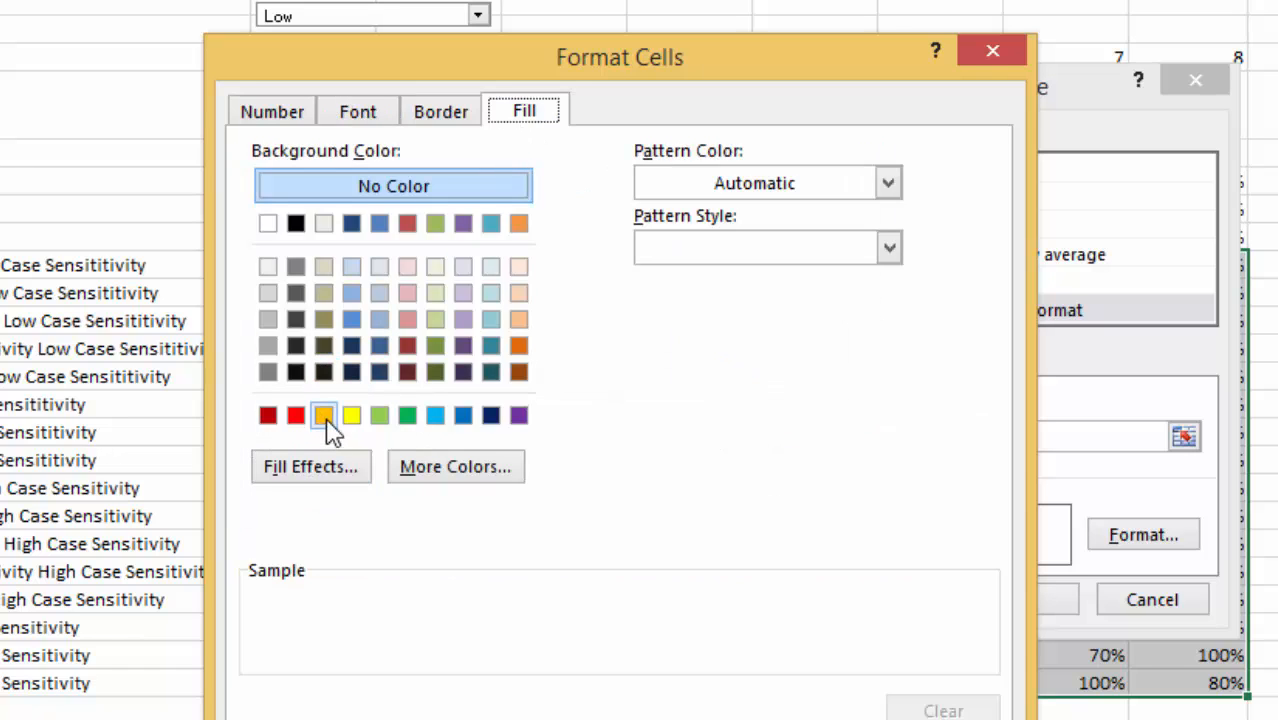
pyautogui.click(433, 290)
pyautogui.click(860, 719)
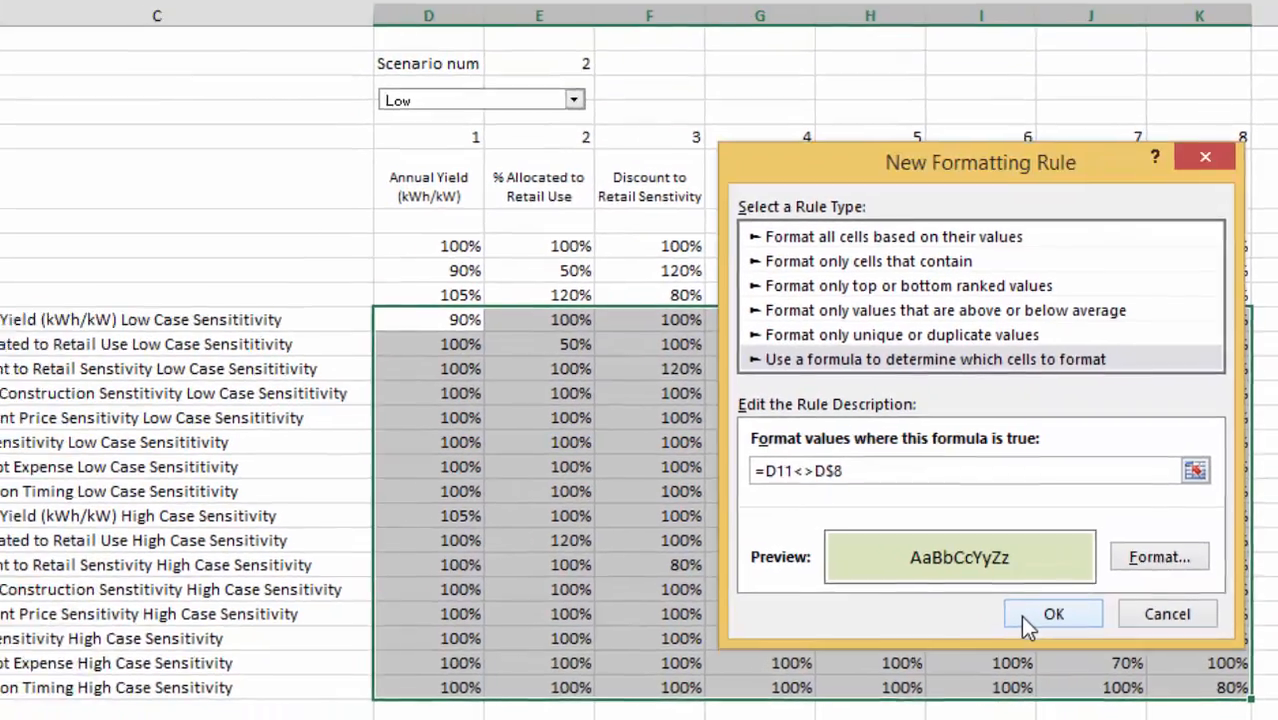
pyautogui.click(1020, 615)
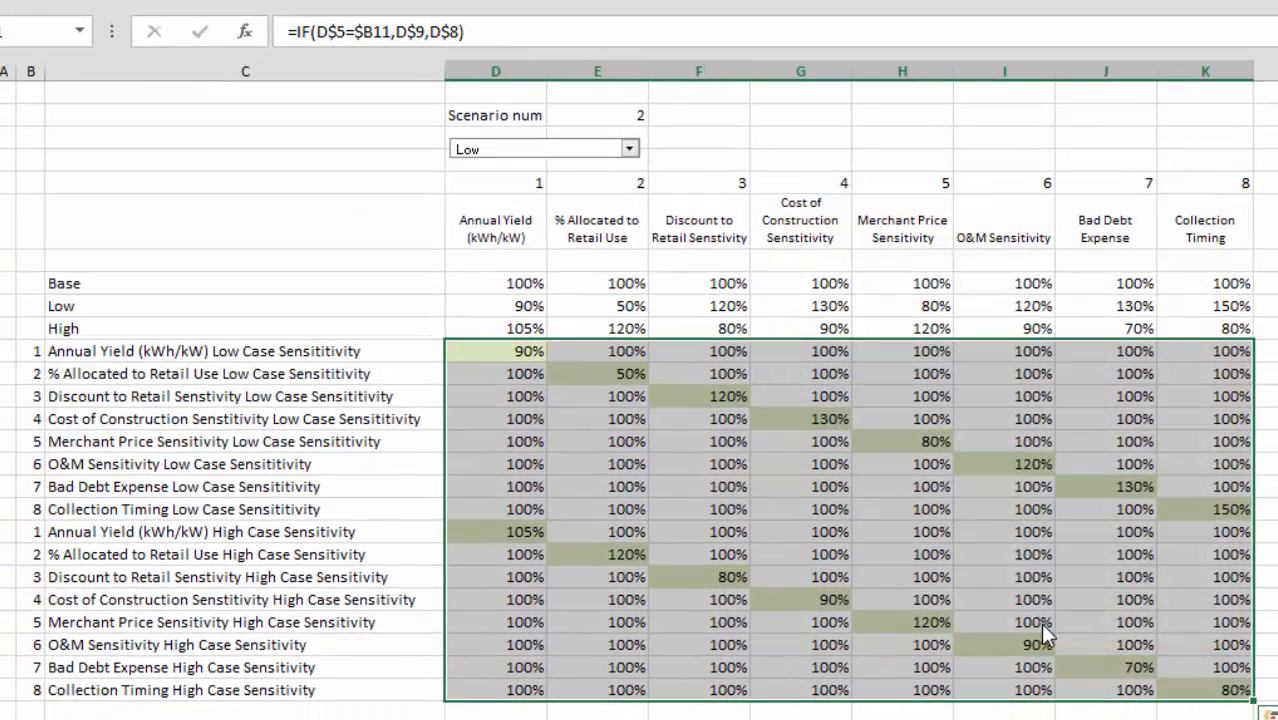
pyautogui.click(781, 496)
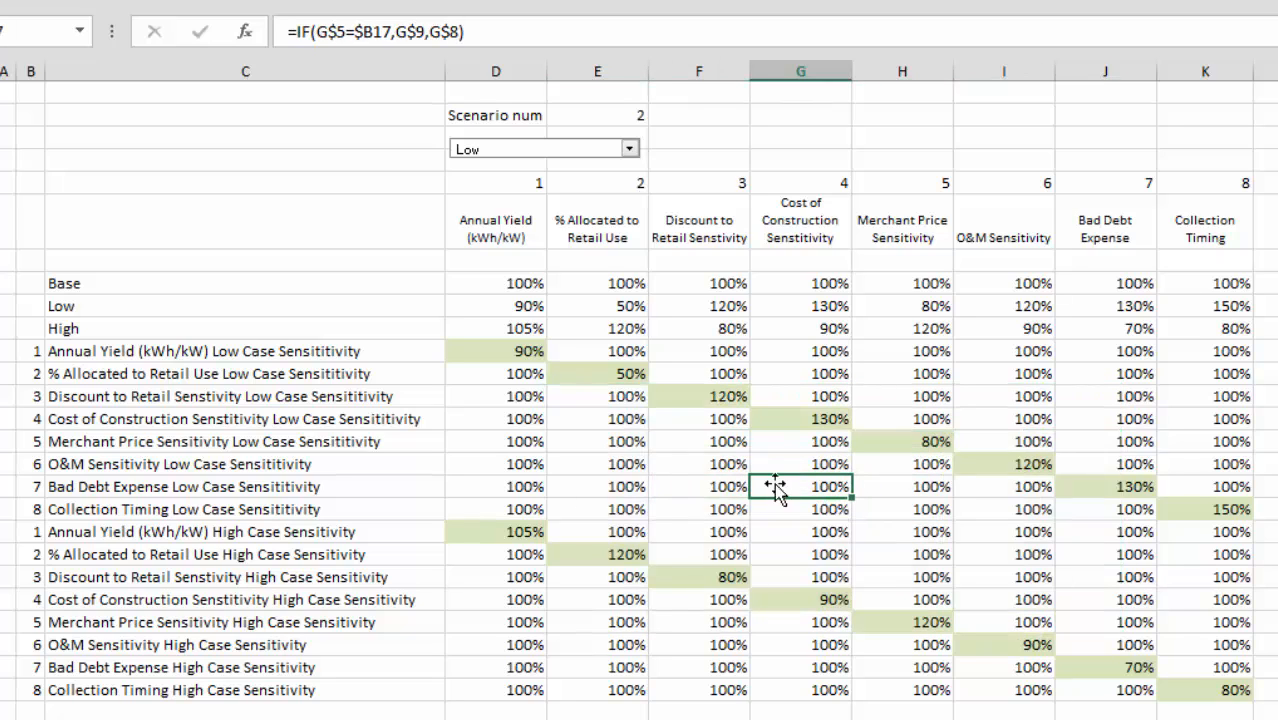
# Set the scenario drop-down control on the scenario page to show 20 drop down lines
pyautogui.click(630, 150)
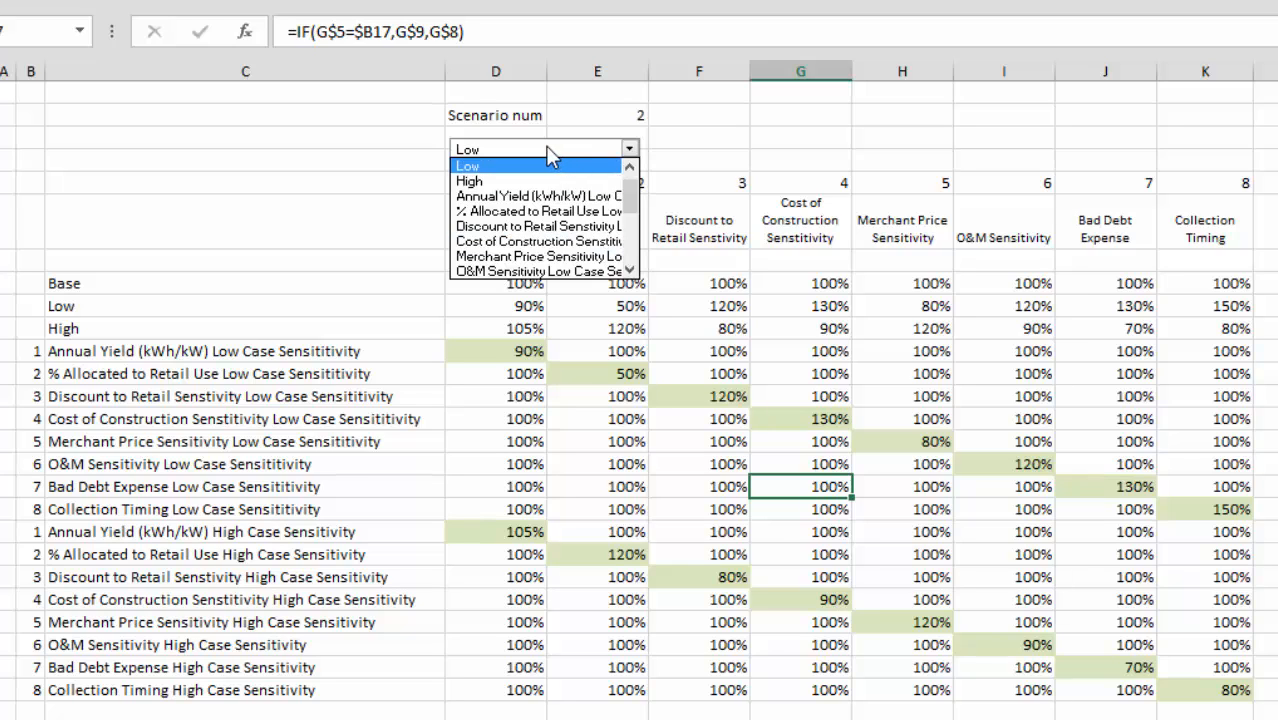
pyautogui.click(548, 152)
pyautogui.rightClick(548, 152)
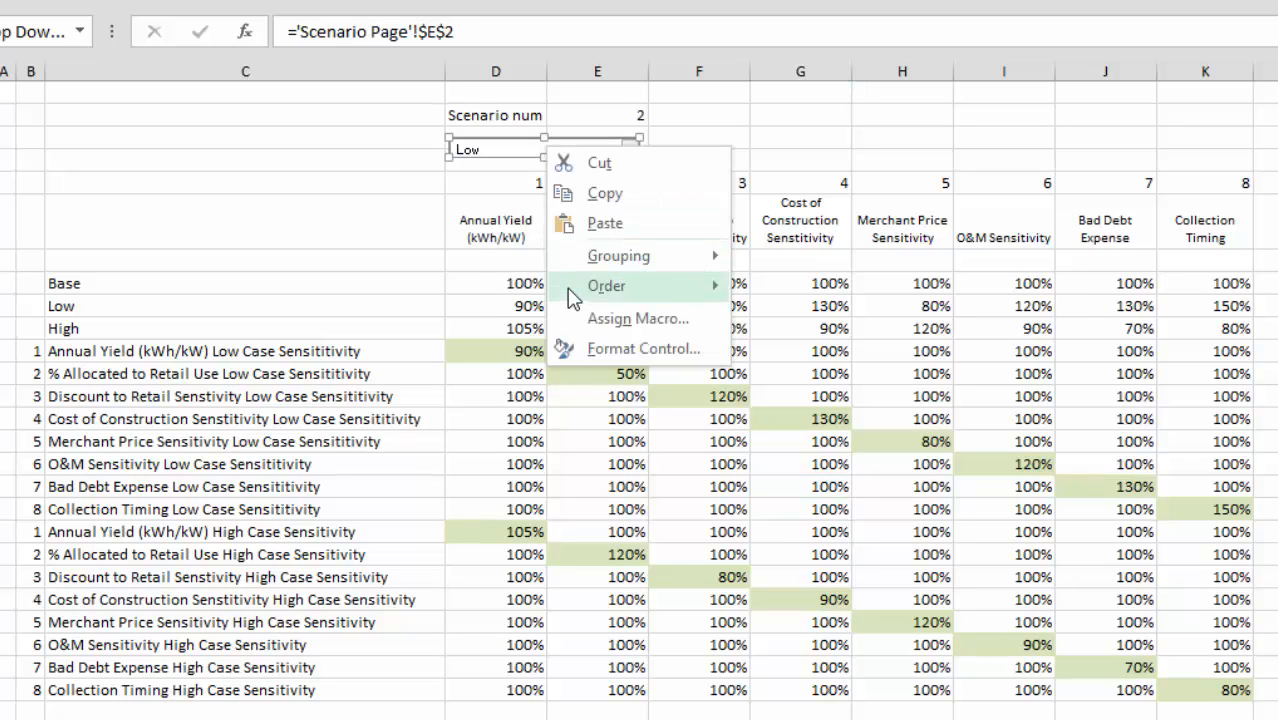
pyautogui.click(572, 350)
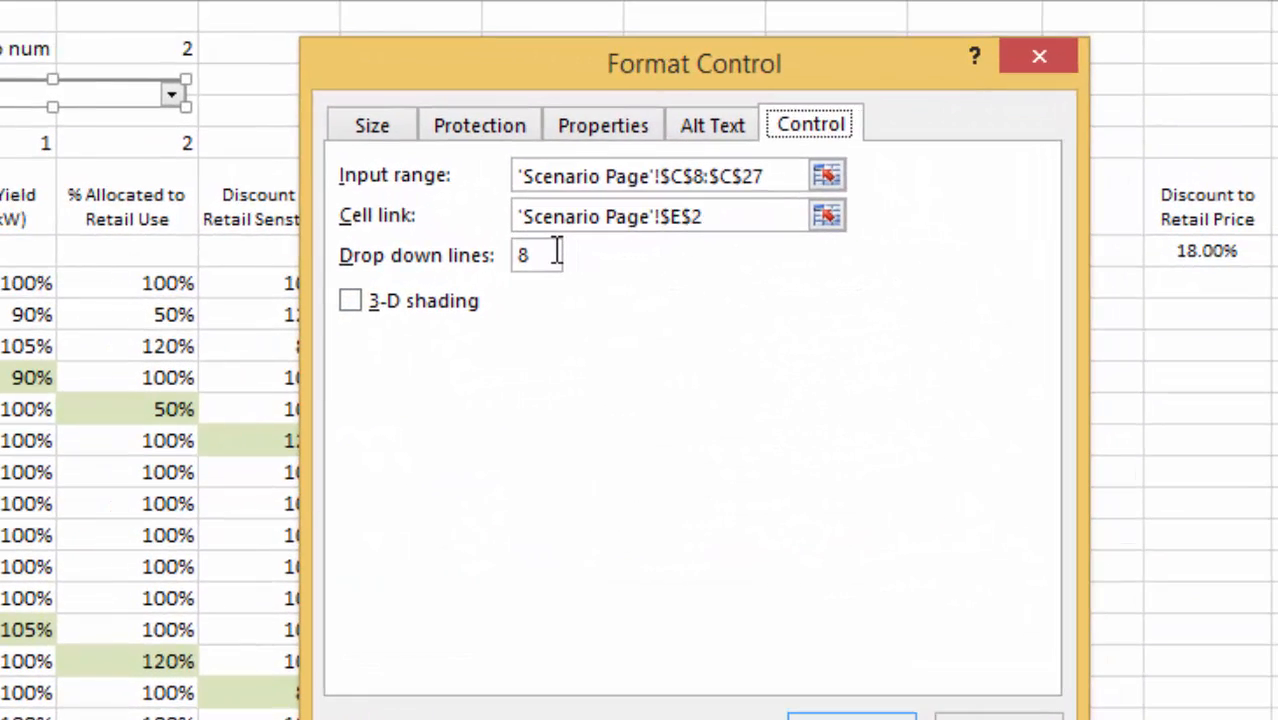
pyautogui.click(776, 259)
pyautogui.press('BackSpace')
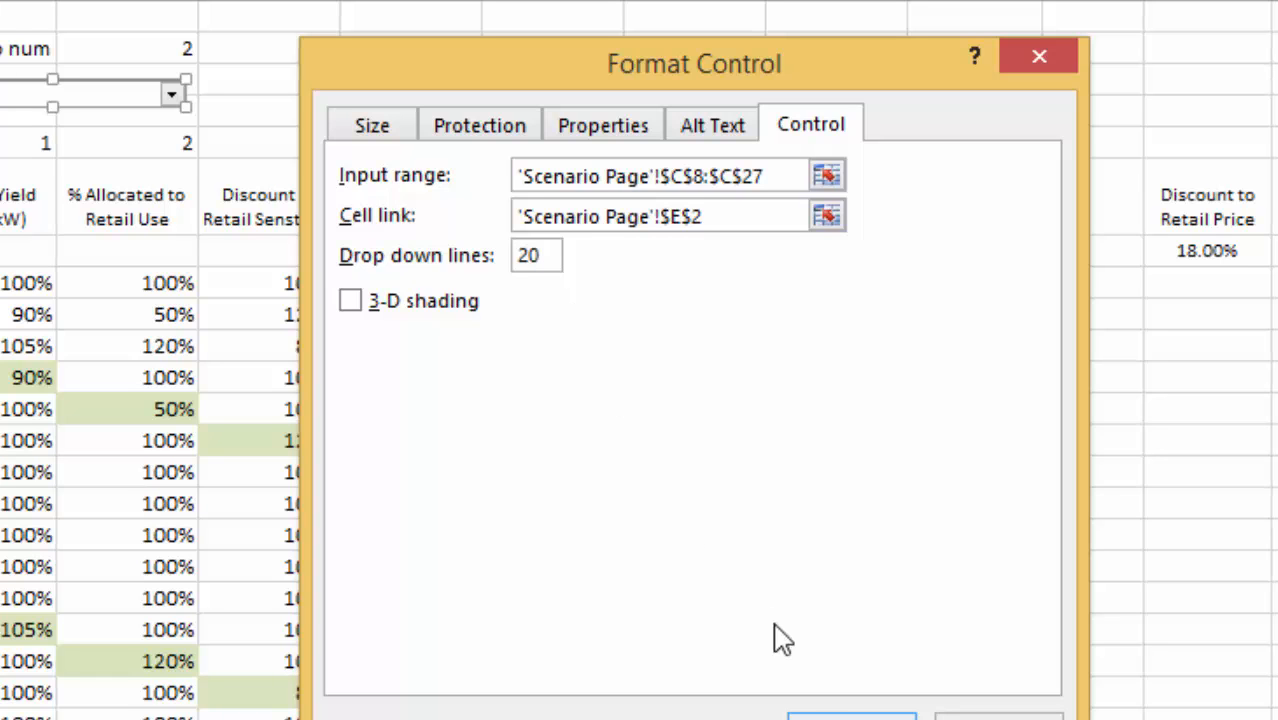
pyautogui.click(851, 716)
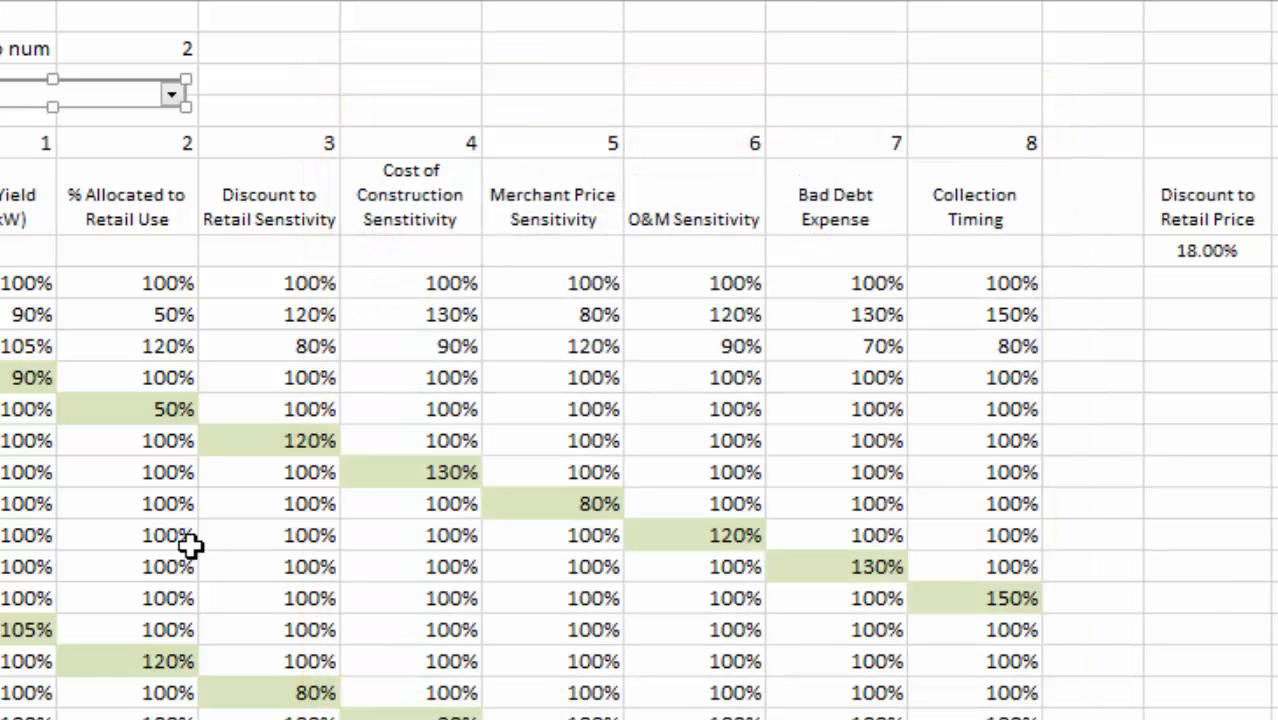
pyautogui.click(172, 462)
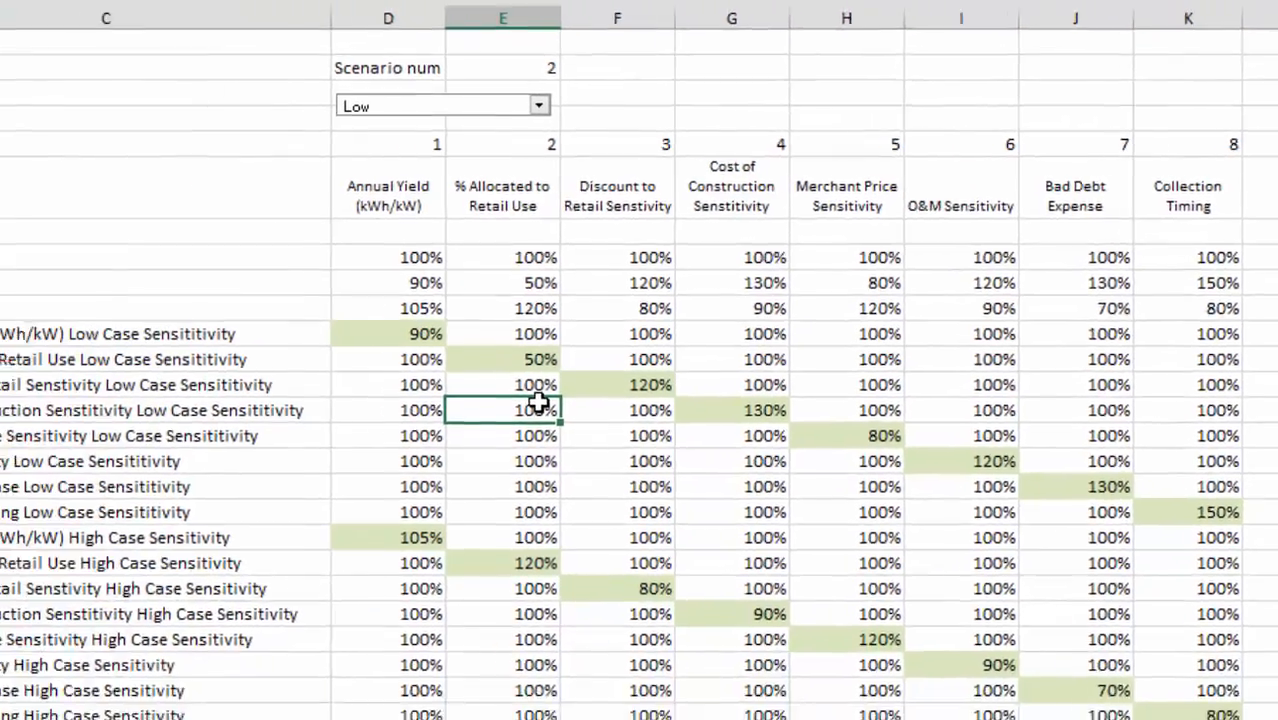
# Go to the closing debt balance chart sheet and choose the High scenario in its drop-down
pyautogui.hotkey('ctrl', 'pageup')
pyautogui.hotkey('ctrl', 'pageup')
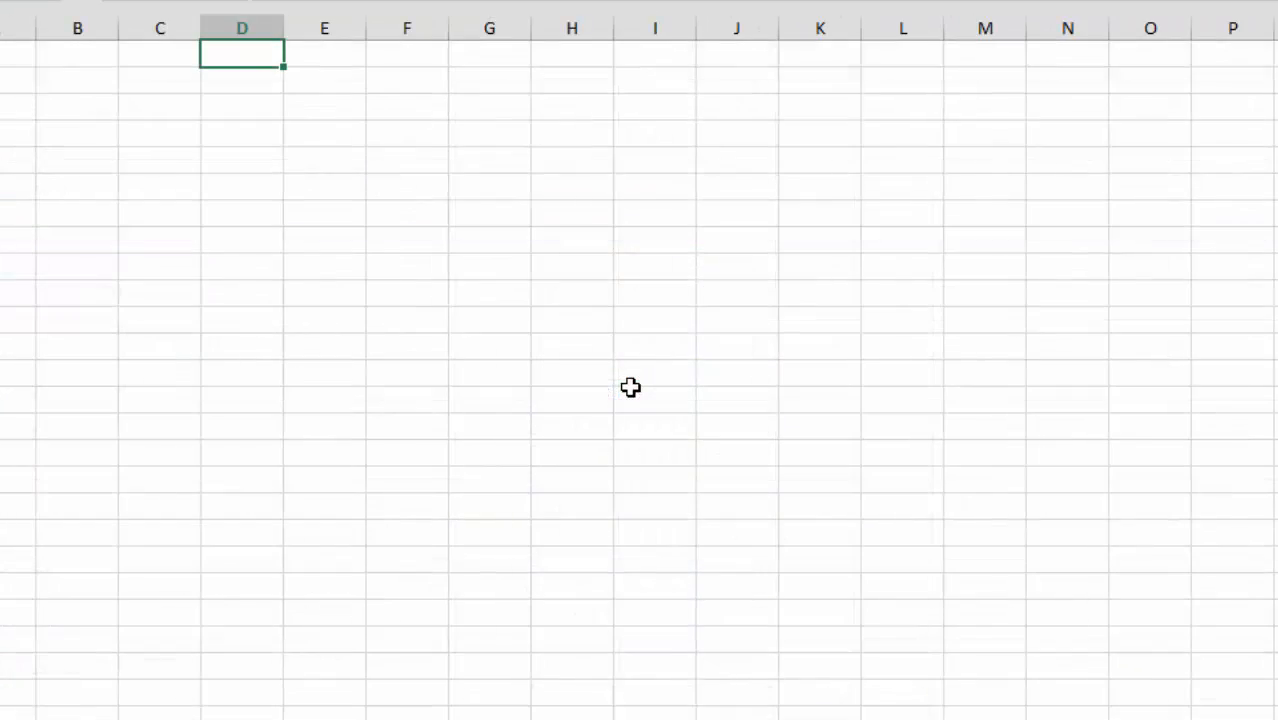
pyautogui.hotkey('ctrl', 'pagedown')
pyautogui.hotkey('ctrl', 'pagedown')
pyautogui.hotkey('ctrl', 'pagedown')
pyautogui.hotkey('ctrl', 'pagedown')
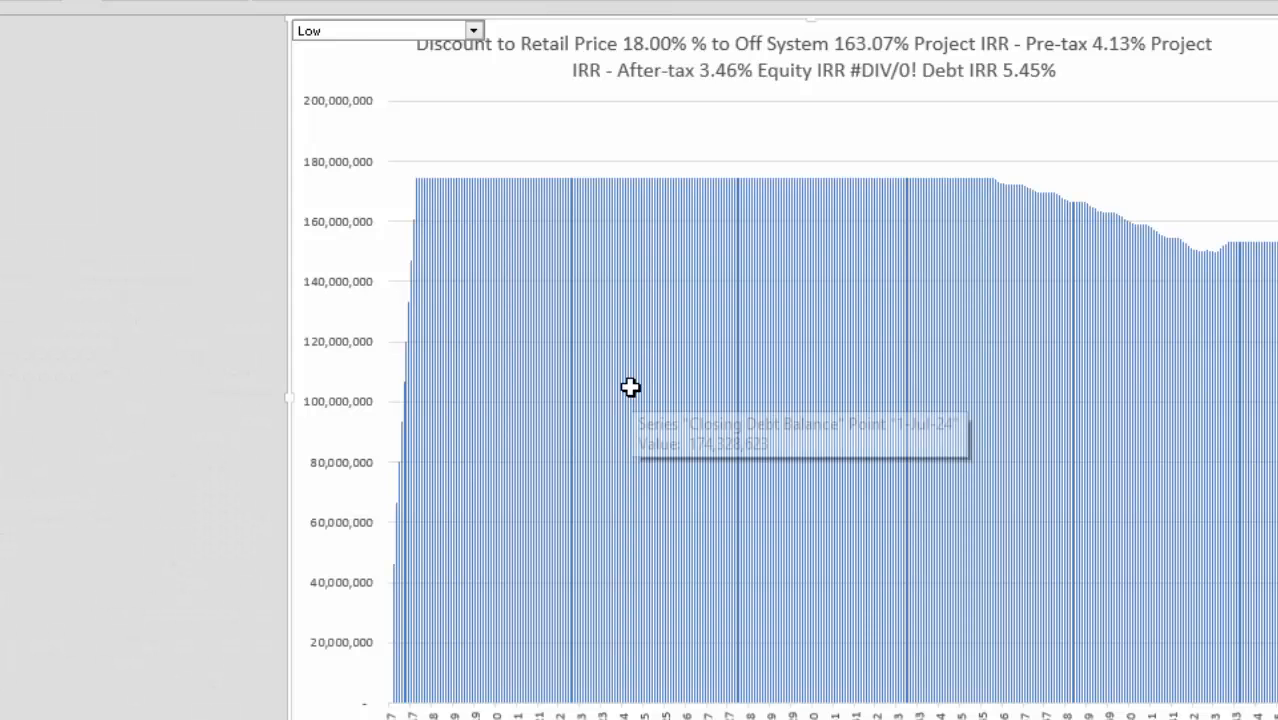
pyautogui.click(475, 40)
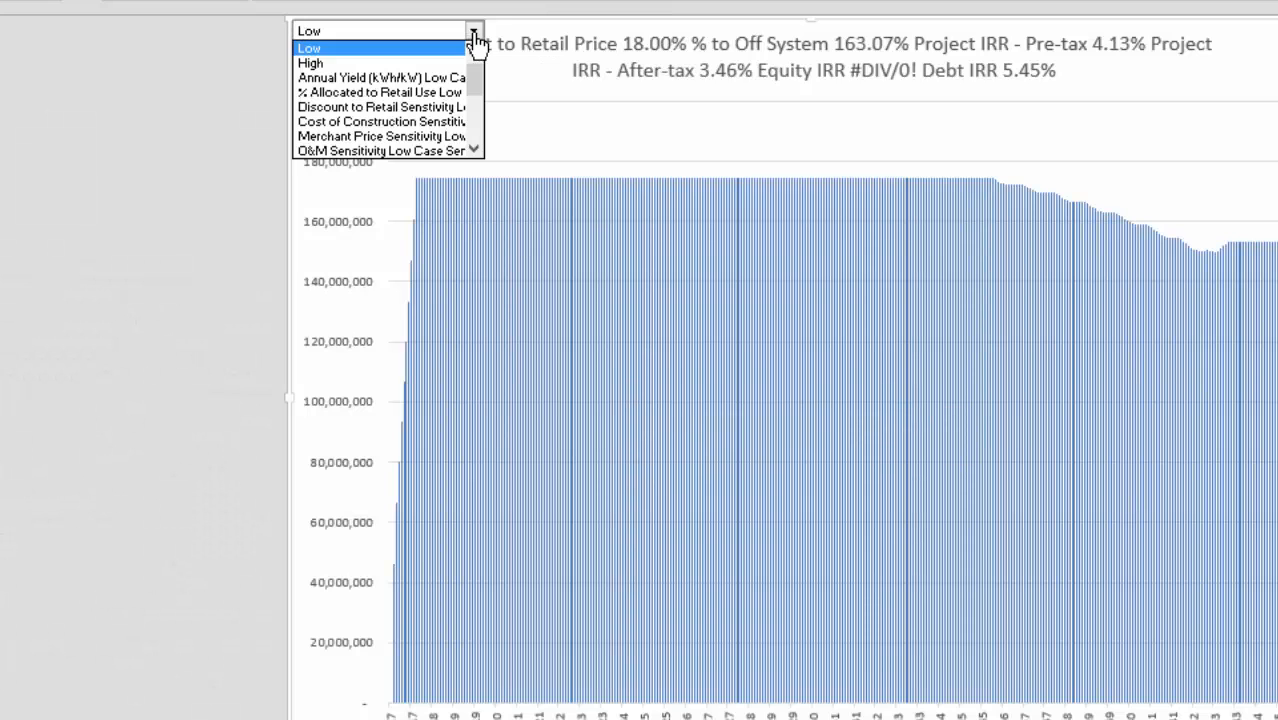
pyautogui.press('Down')
pyautogui.press('Return')
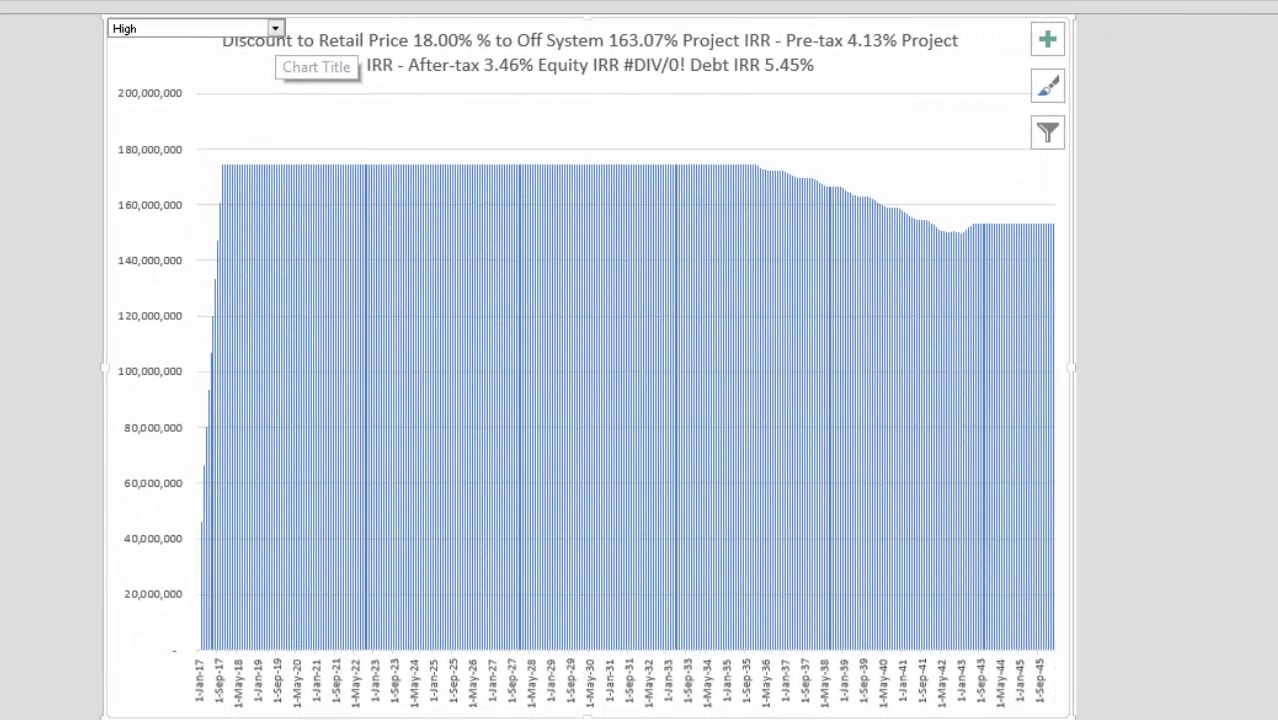
# Change the workbook's calculation mode to automatic except for data tables
pyautogui.click(112, 2)
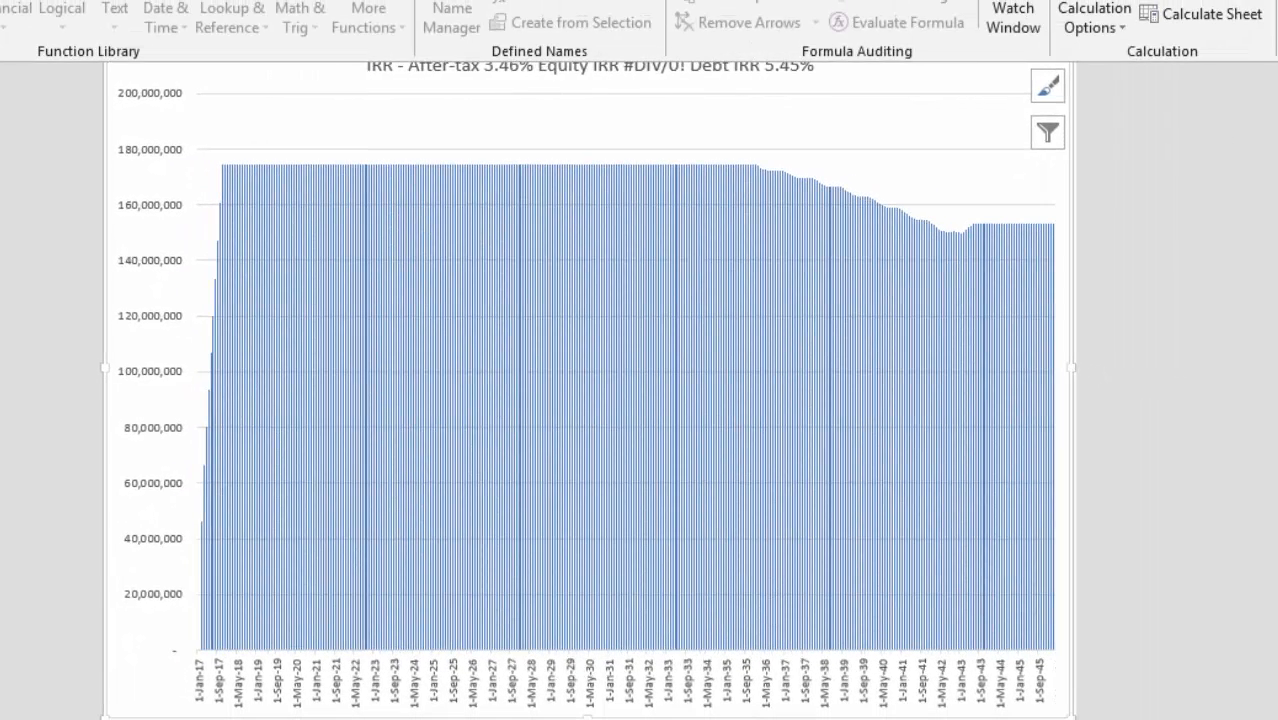
pyautogui.click(1105, 18)
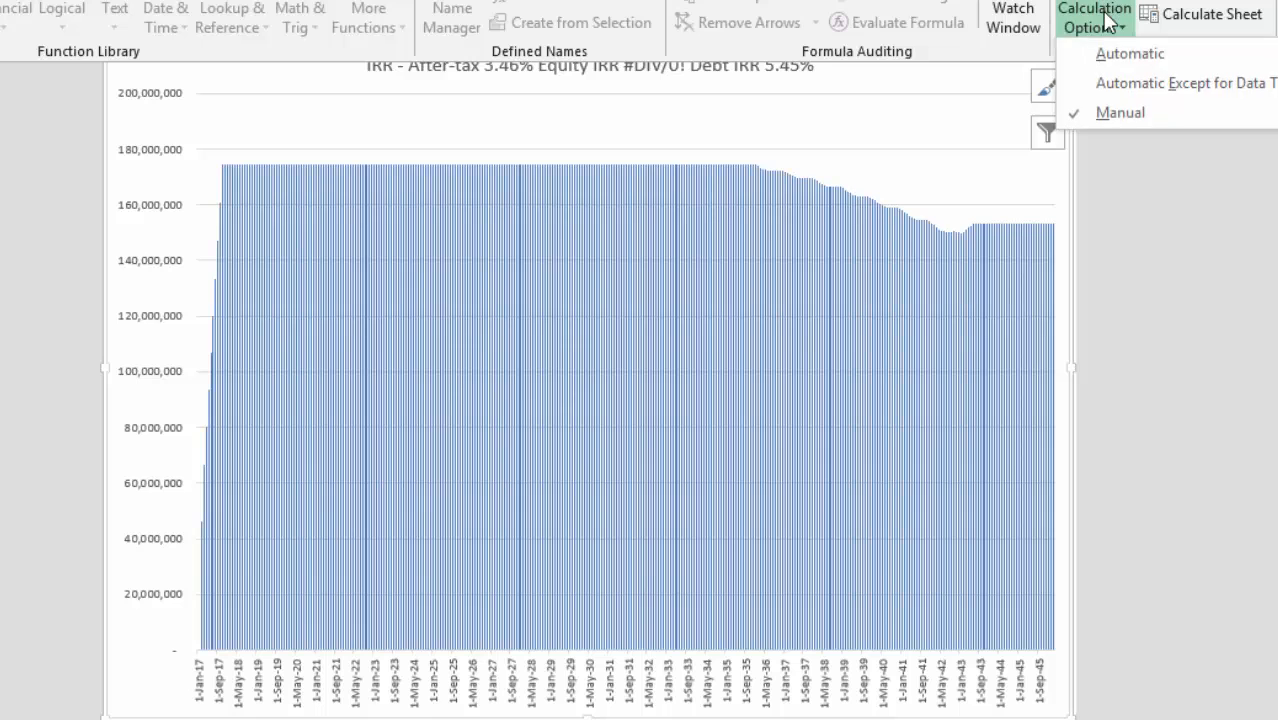
pyautogui.click(1092, 86)
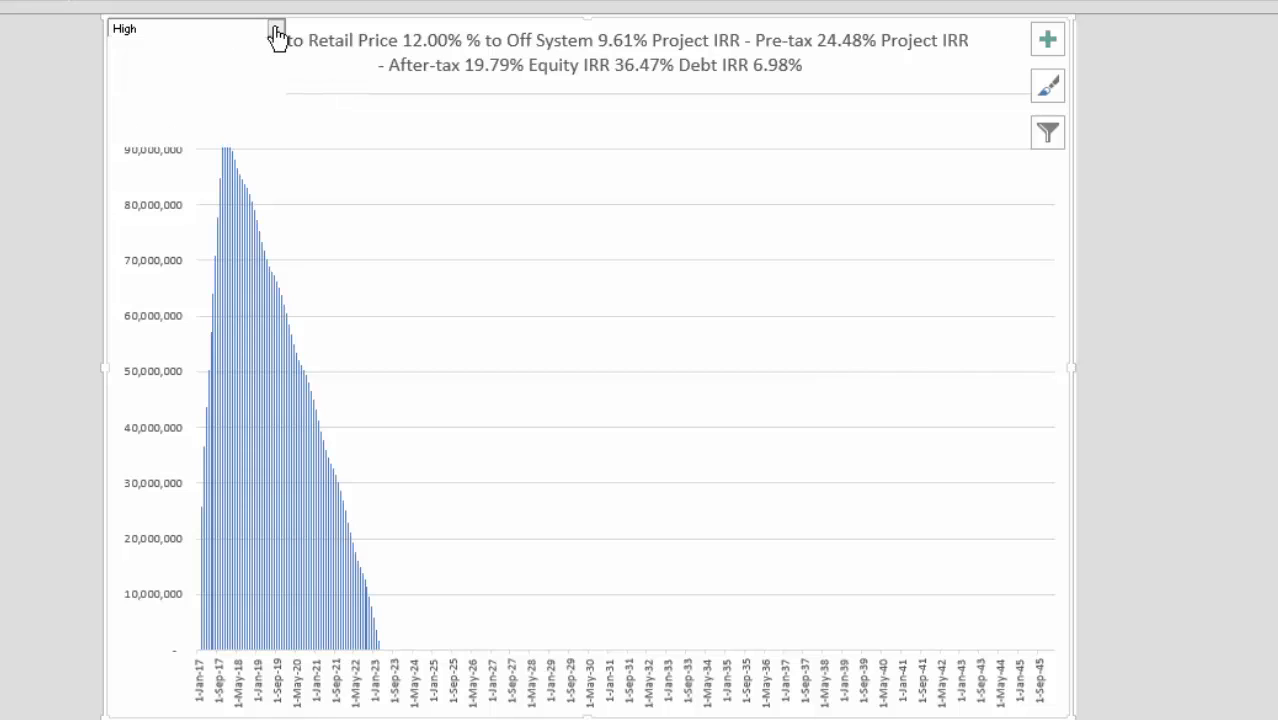
# View the debt balance chart under the Annual Yield and % Allocated to Retail Use low case sensitivities in turn
pyautogui.click(277, 32)
pyautogui.click(277, 32)
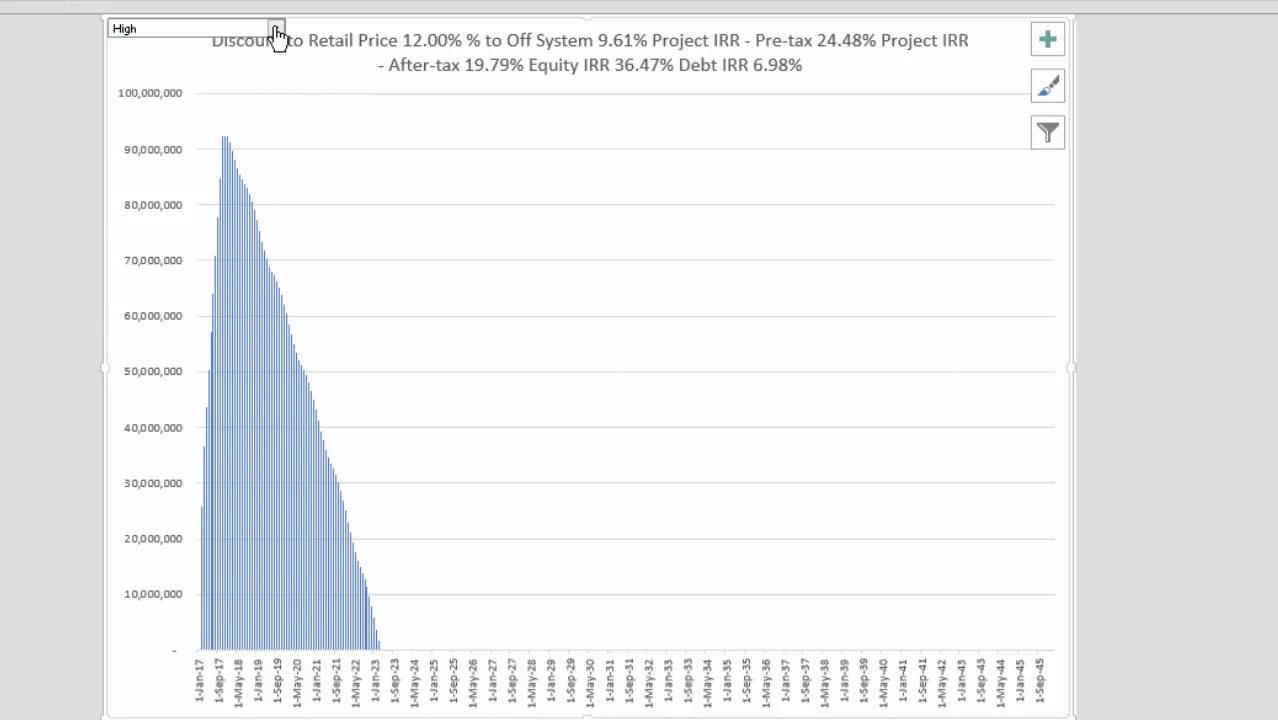
pyautogui.press('Down')
pyautogui.click(277, 32)
pyautogui.press('Down')
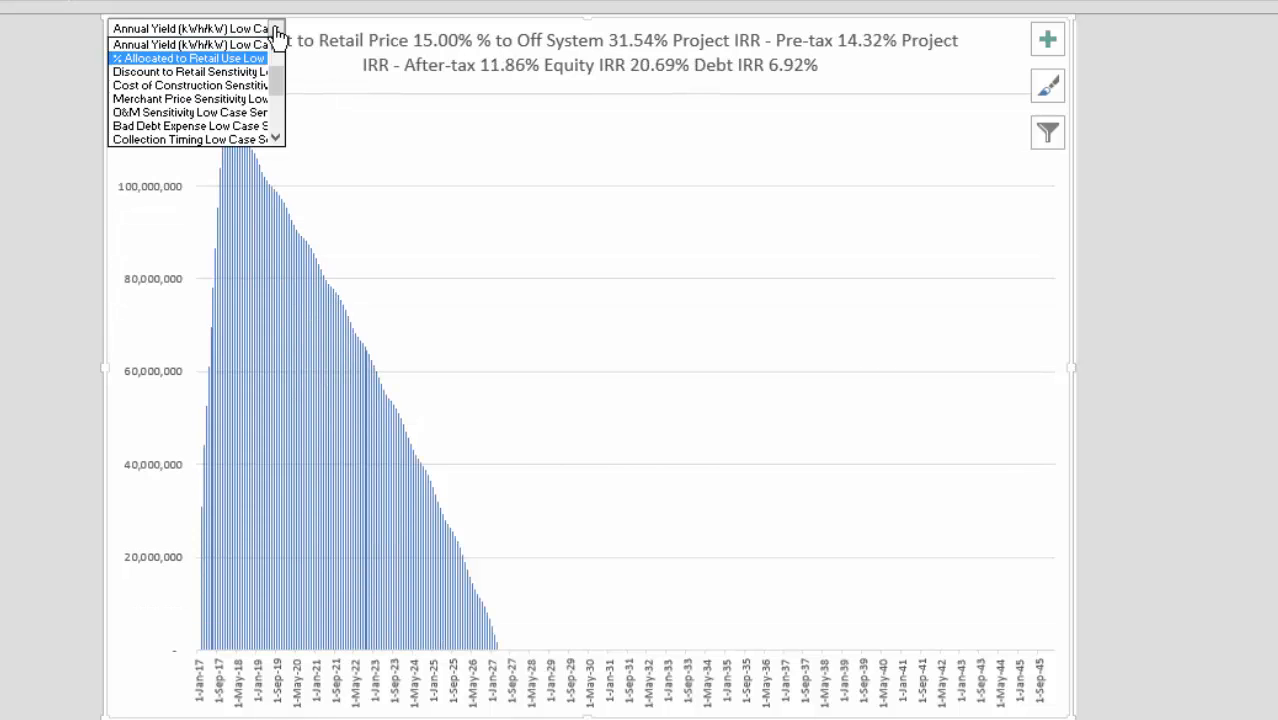
pyautogui.click(277, 32)
pyautogui.press('Down')
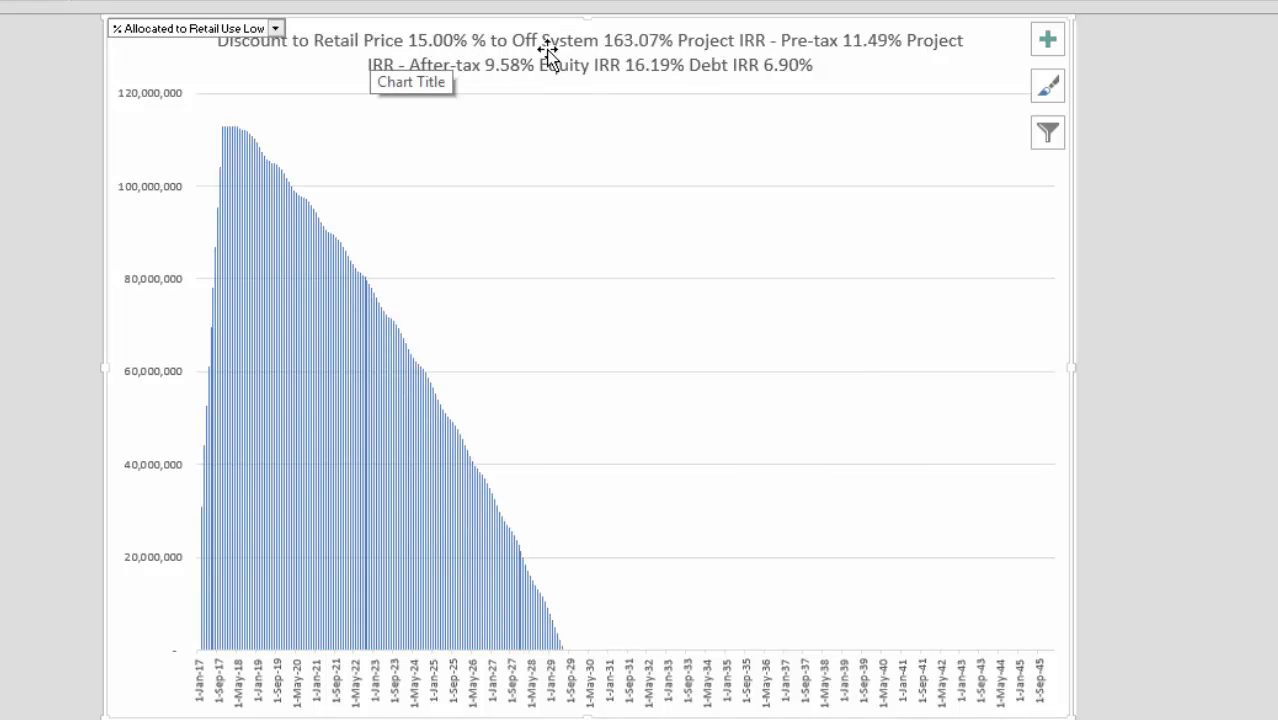
# Step the chart through the low case sensitivities for Discount to Retail, Cost of Construction, Merchant Price and O&M
pyautogui.click(276, 29)
pyautogui.press('Down')
pyautogui.press('Return')
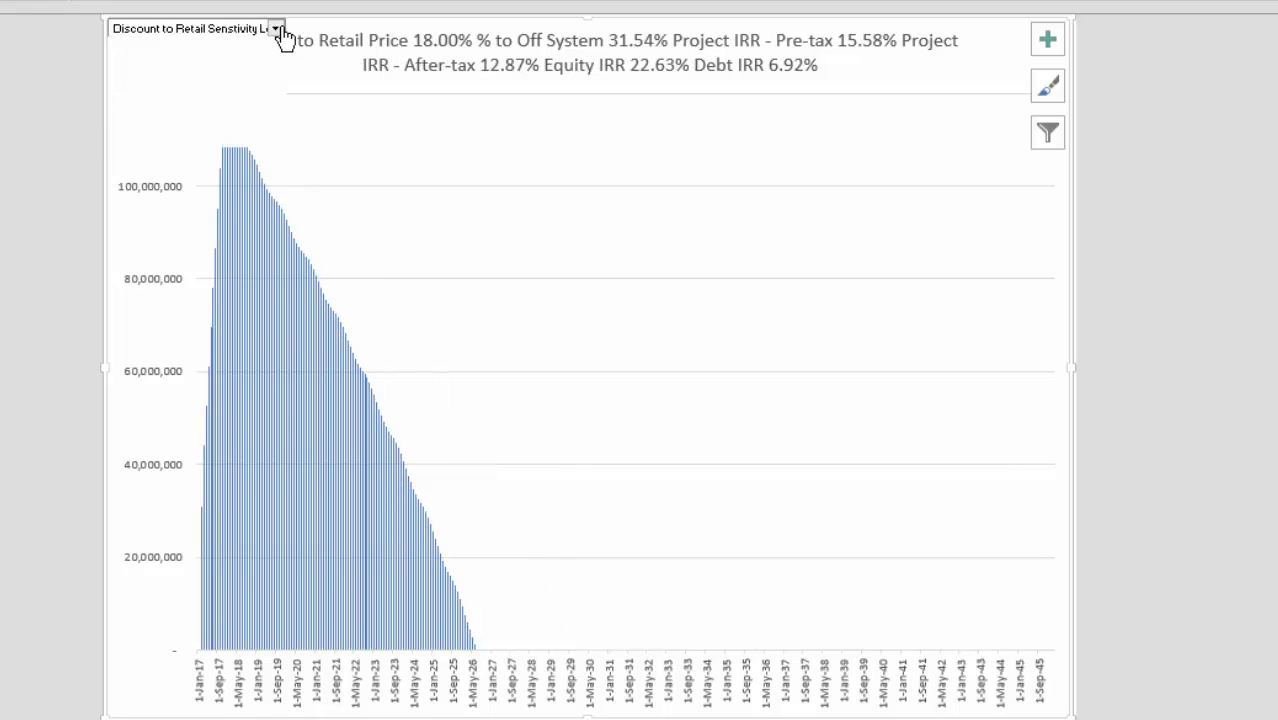
pyautogui.click(278, 29)
pyautogui.click(278, 29)
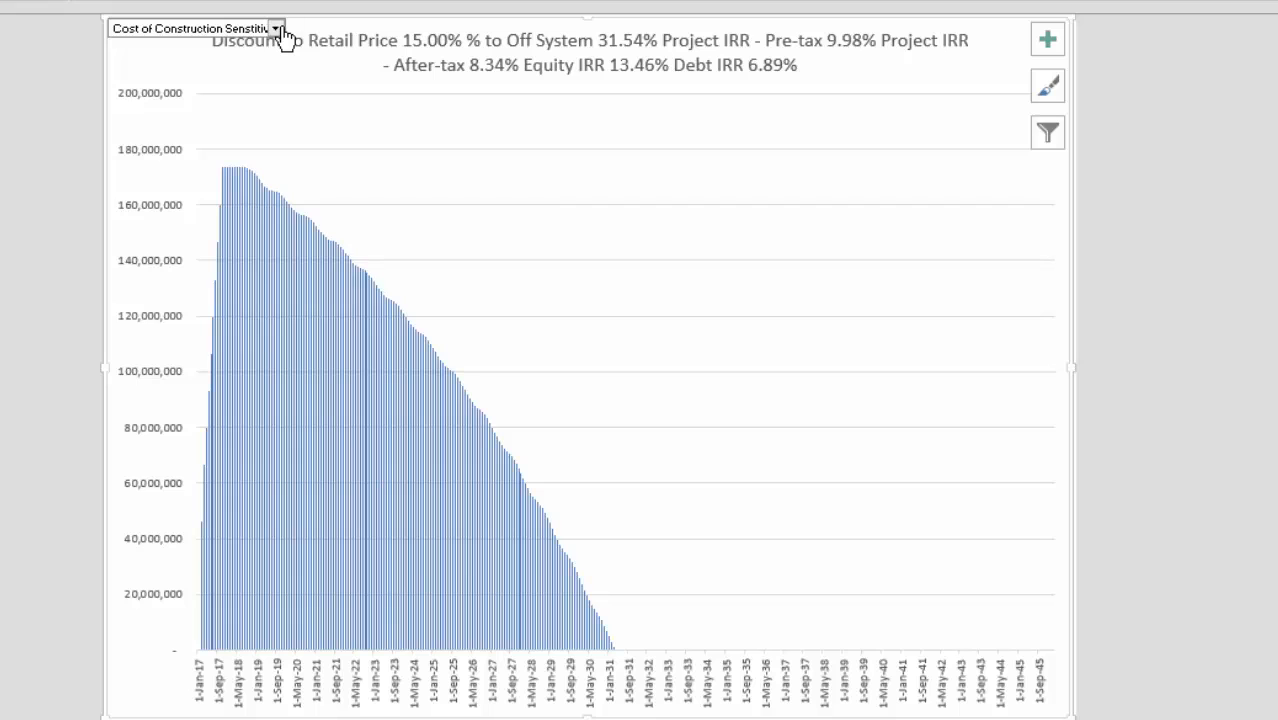
pyautogui.click(278, 29)
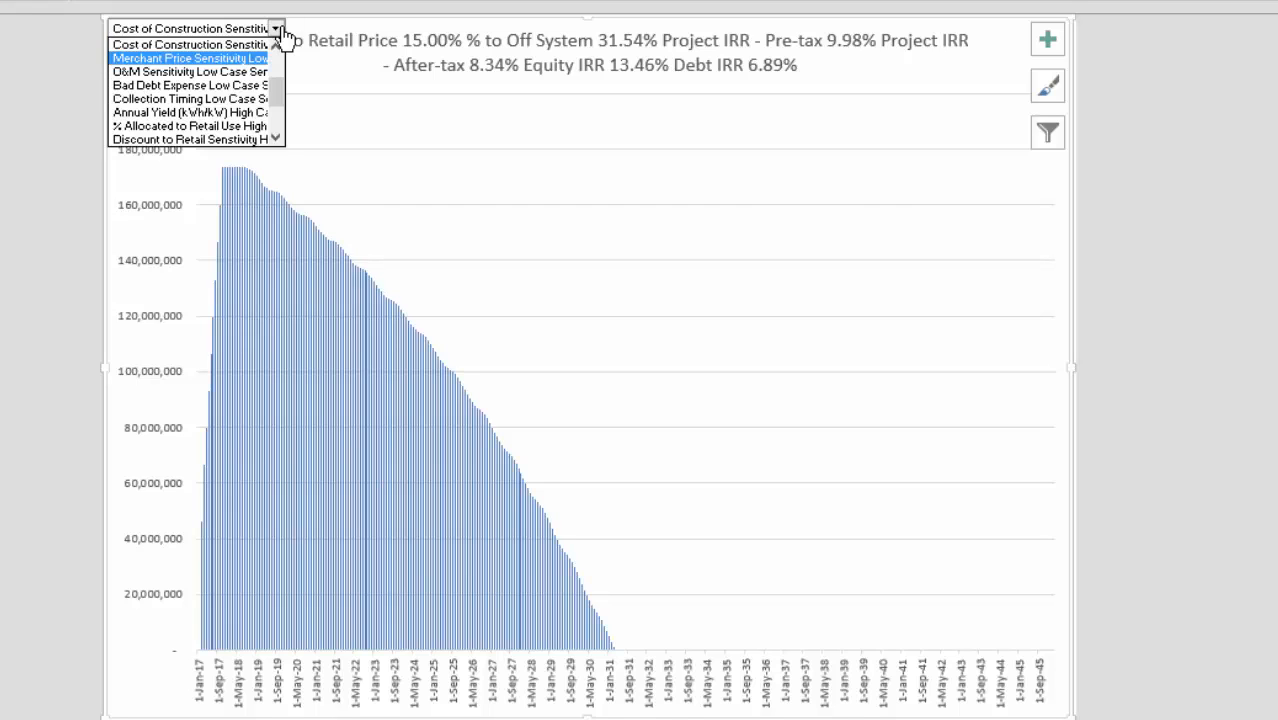
pyautogui.click(278, 29)
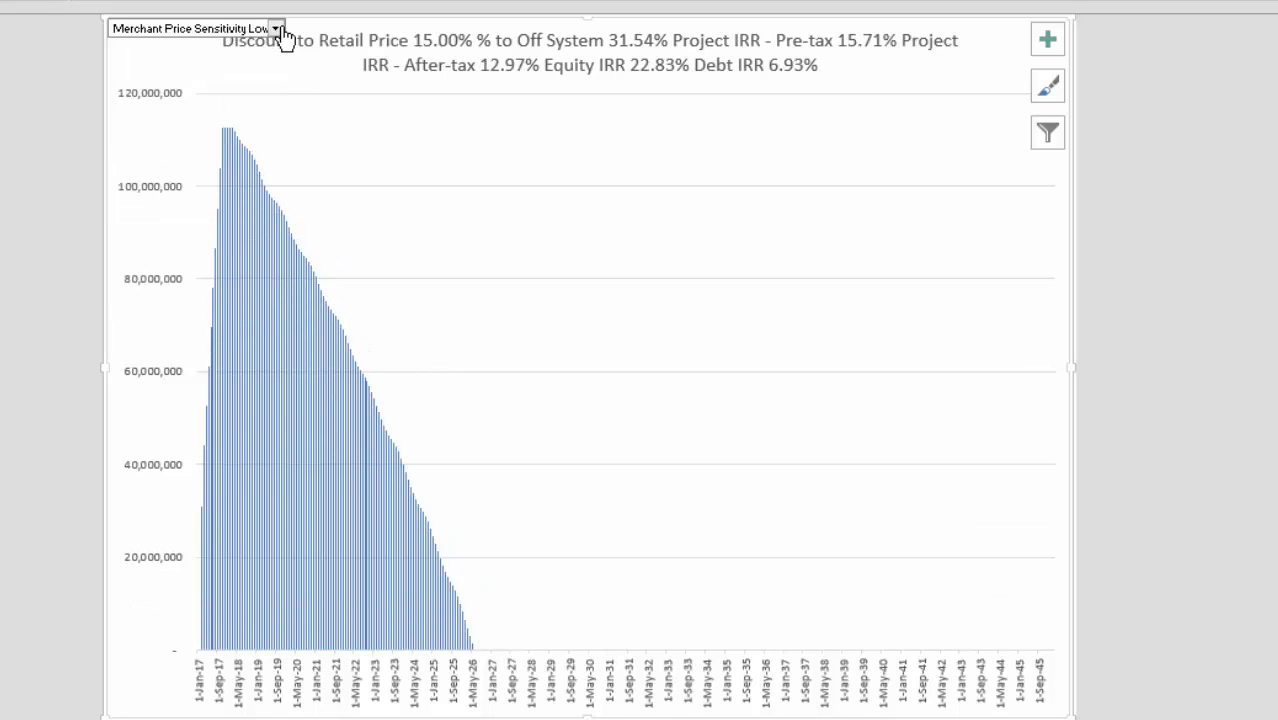
pyautogui.click(276, 29)
pyautogui.click(276, 29)
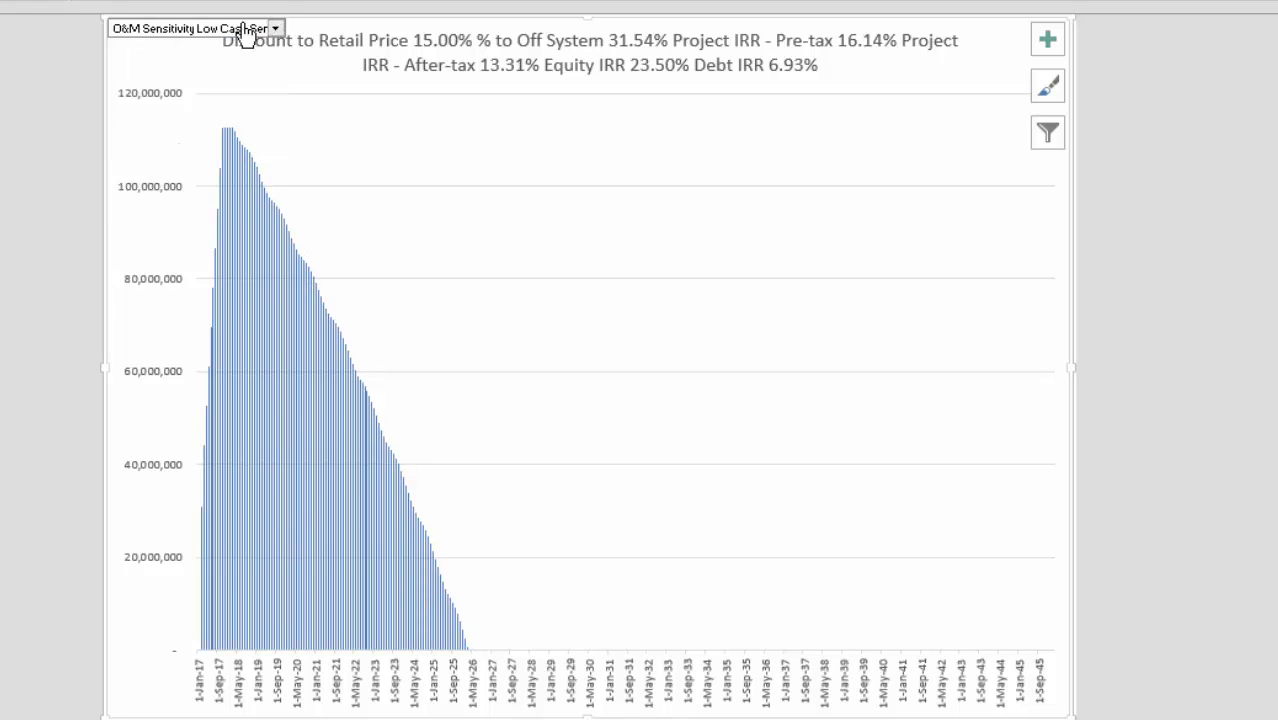
# Widen the scenario drop-down on the chart so that the full scenario names fit
pyautogui.rightClick(245, 30)
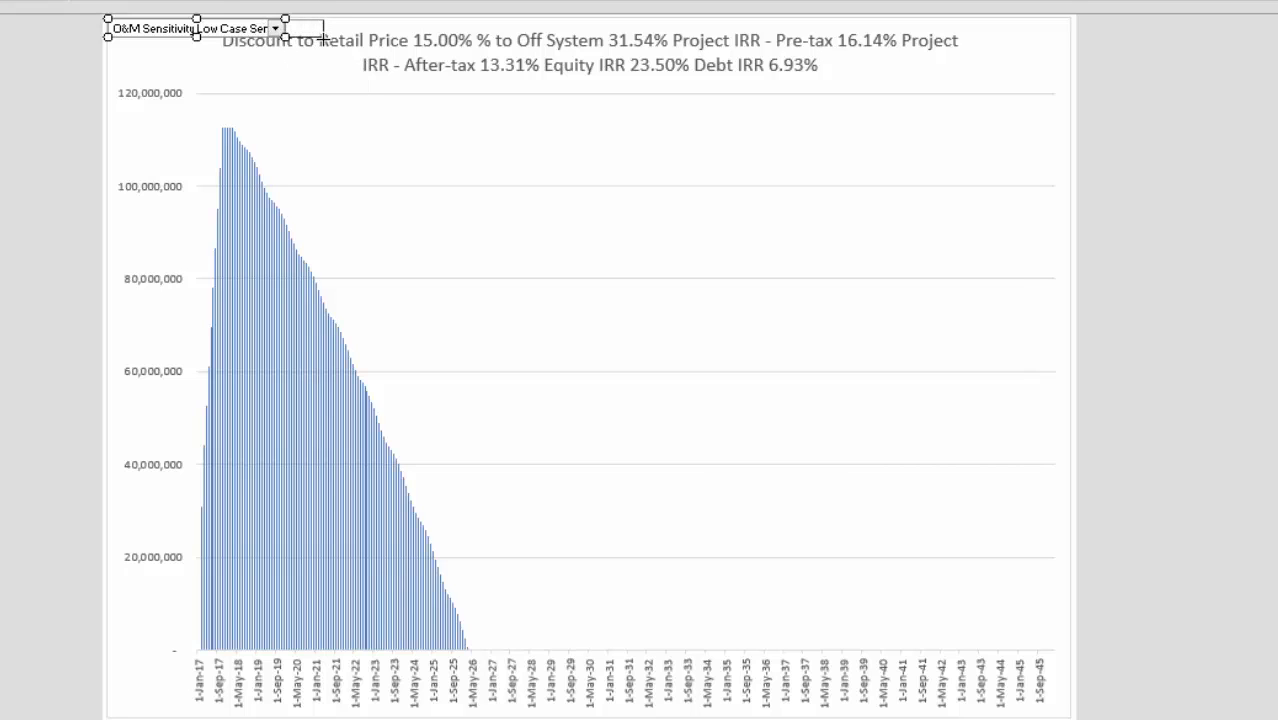
pyautogui.moveTo(321, 37); pyautogui.dragTo(346, 37)
pyautogui.click(327, 114)
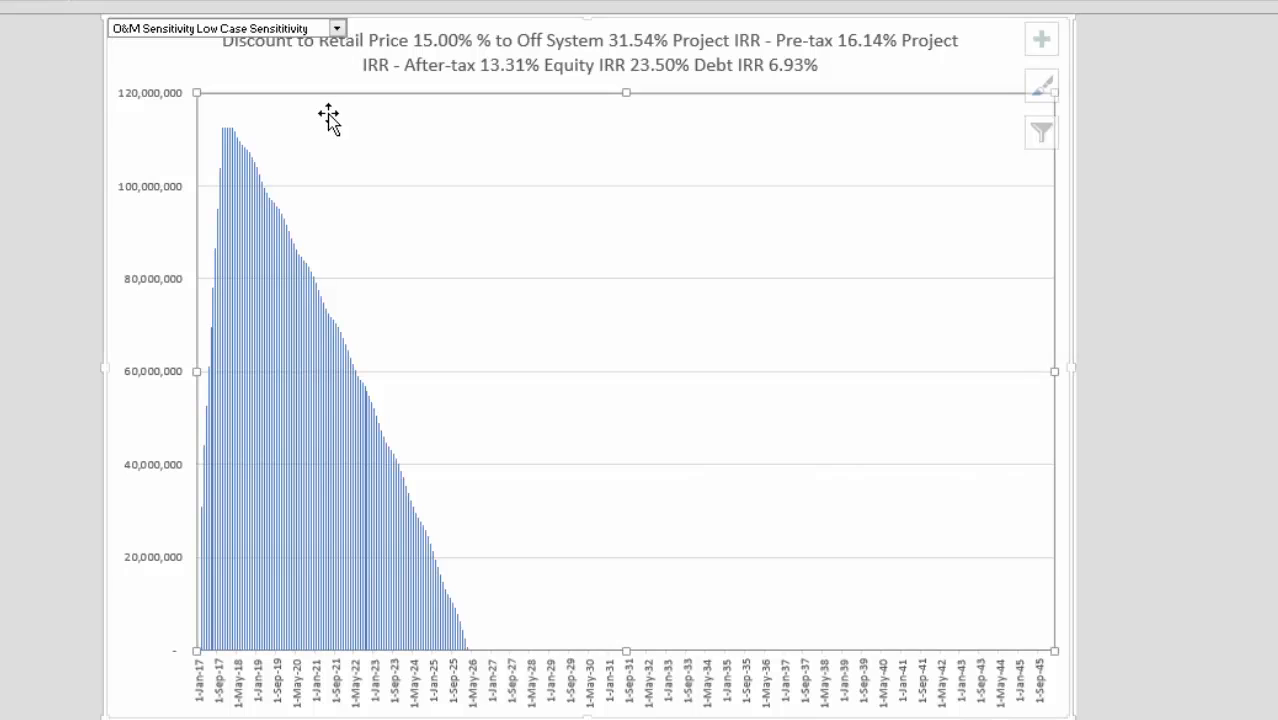
# Choose the Collection Timing Low Case Sensitivity scenario for the chart and clear the chart selection
pyautogui.click(268, 38)
pyautogui.click(251, 71)
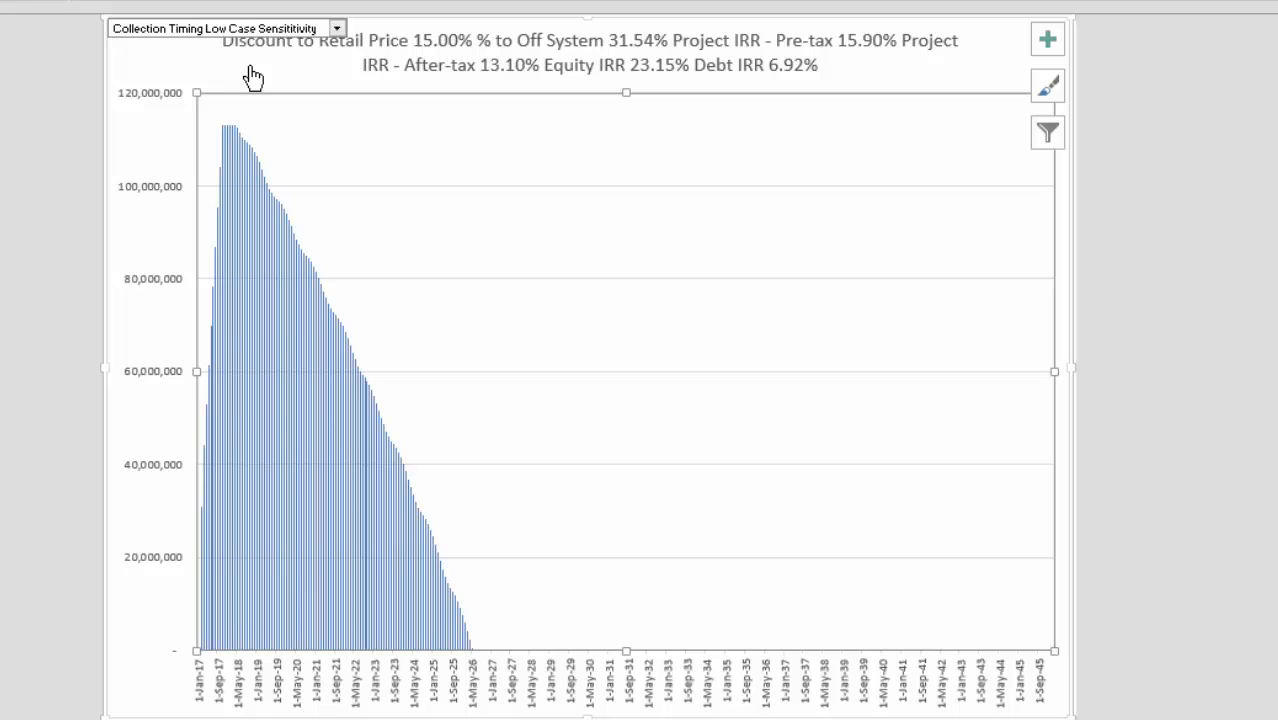
pyautogui.press('Escape')
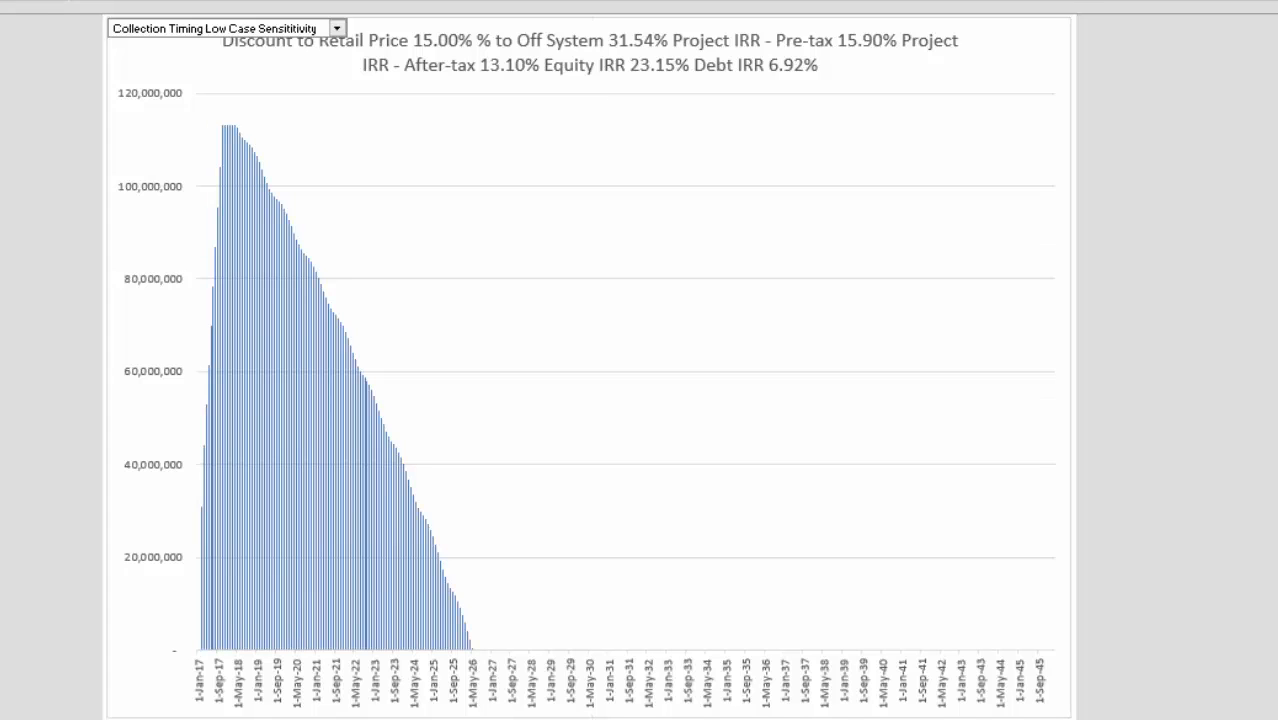